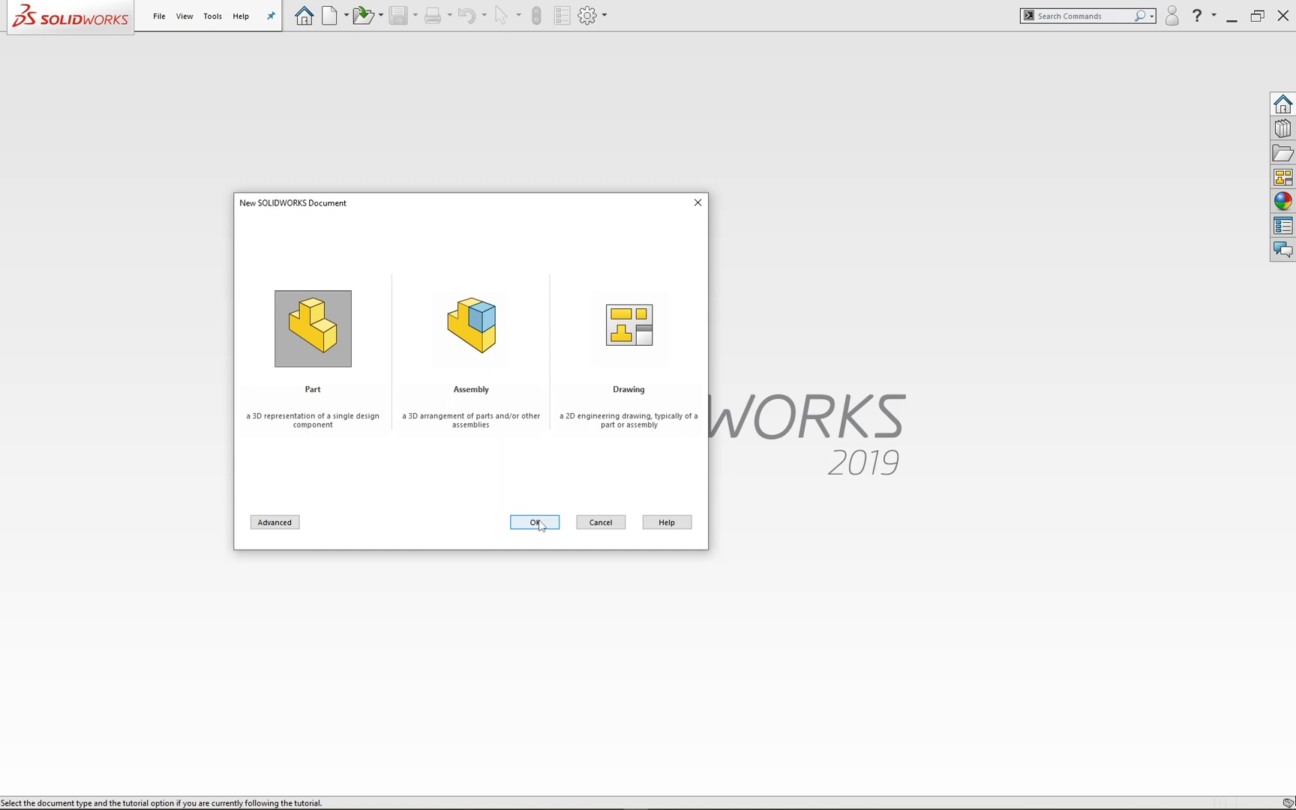
Step: Create a new part and sketch a circle about 133 mm in diameter centred on the origin of the Front Plane
left_click(539, 524)
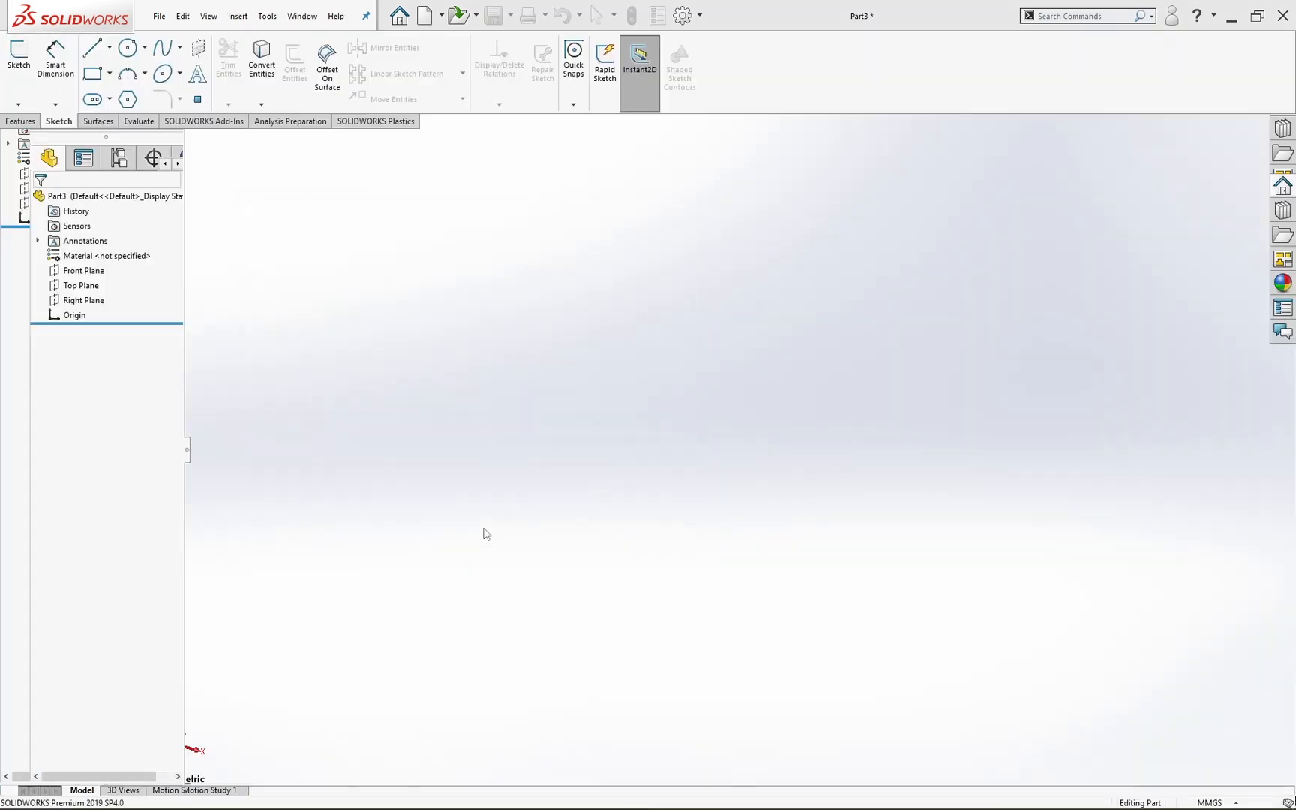
left_click(83, 270)
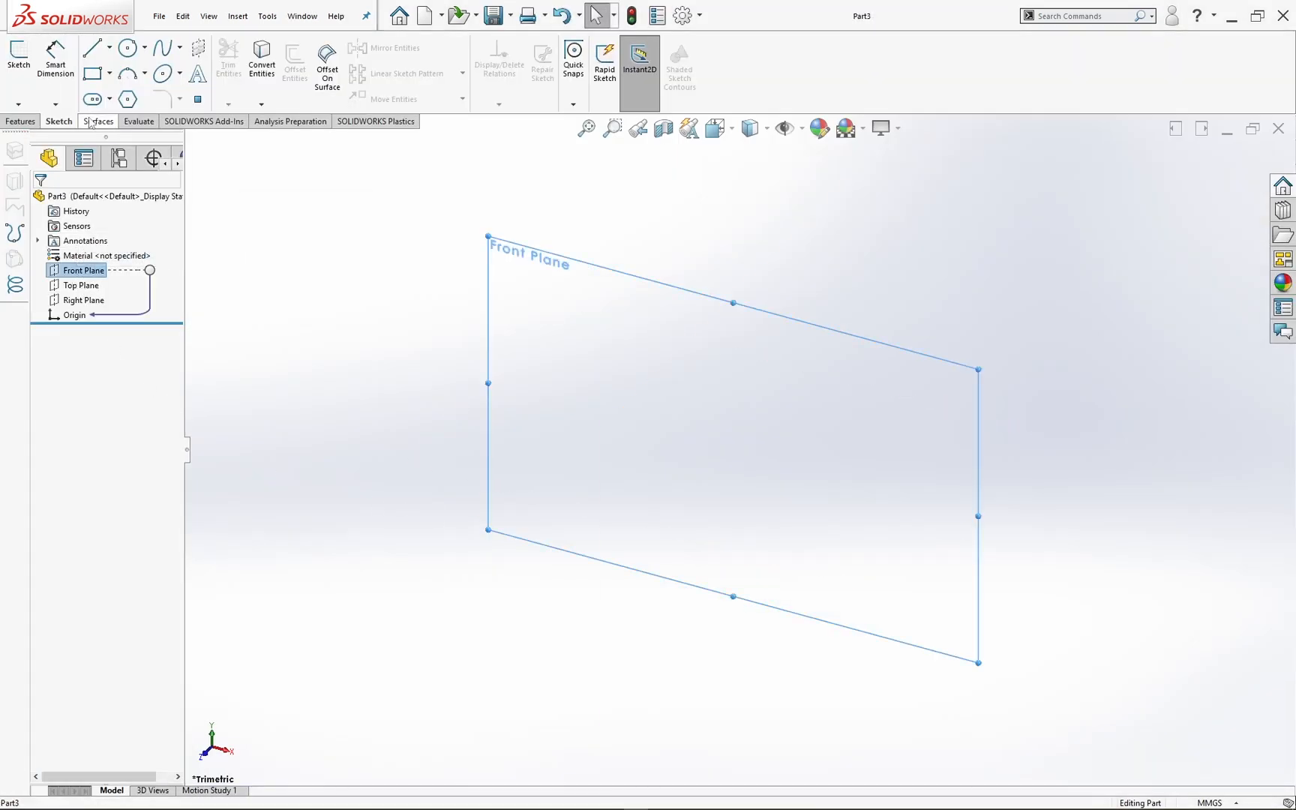
left_click(138, 54)
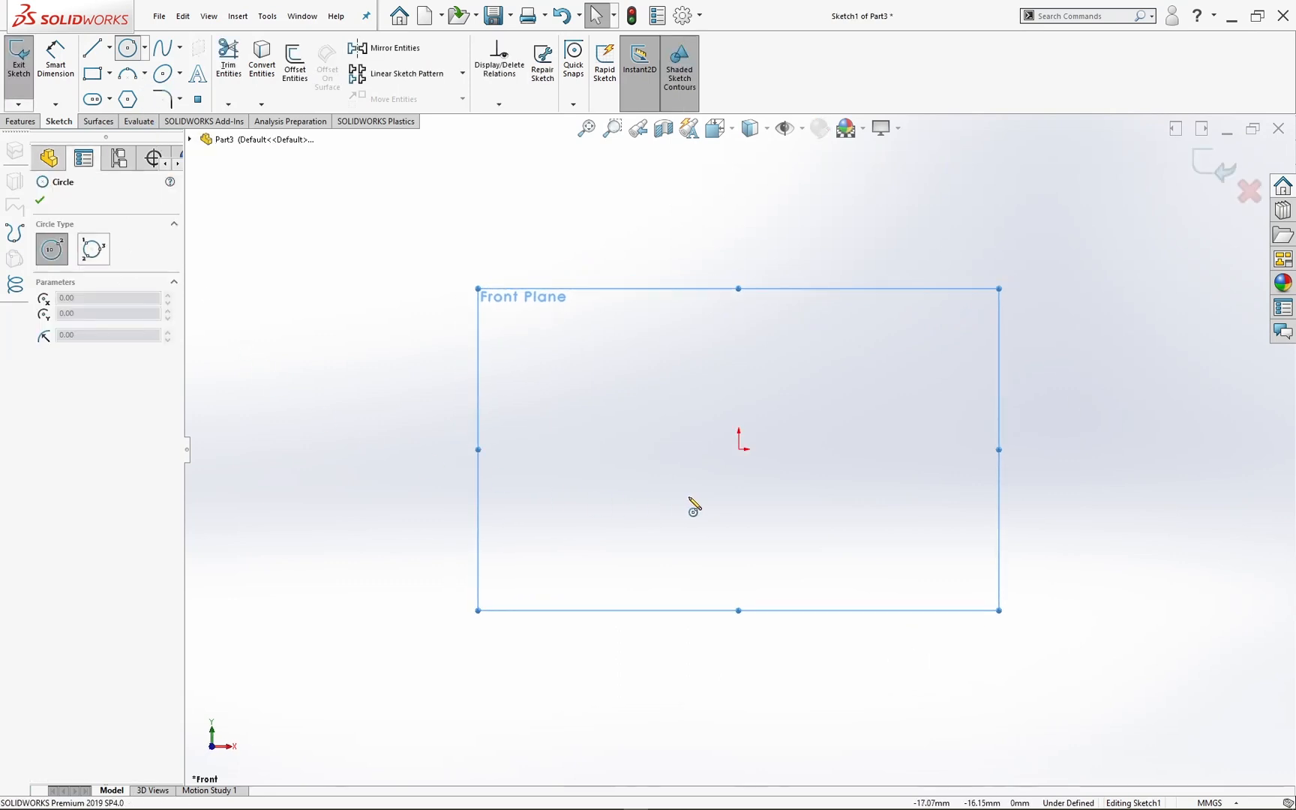
mouse_move(692, 499)
middle_mouse_down("ctrl")
mouse_move(622, 477)
mouse_move(440, 475)
middle_mouse_up("ctrl")
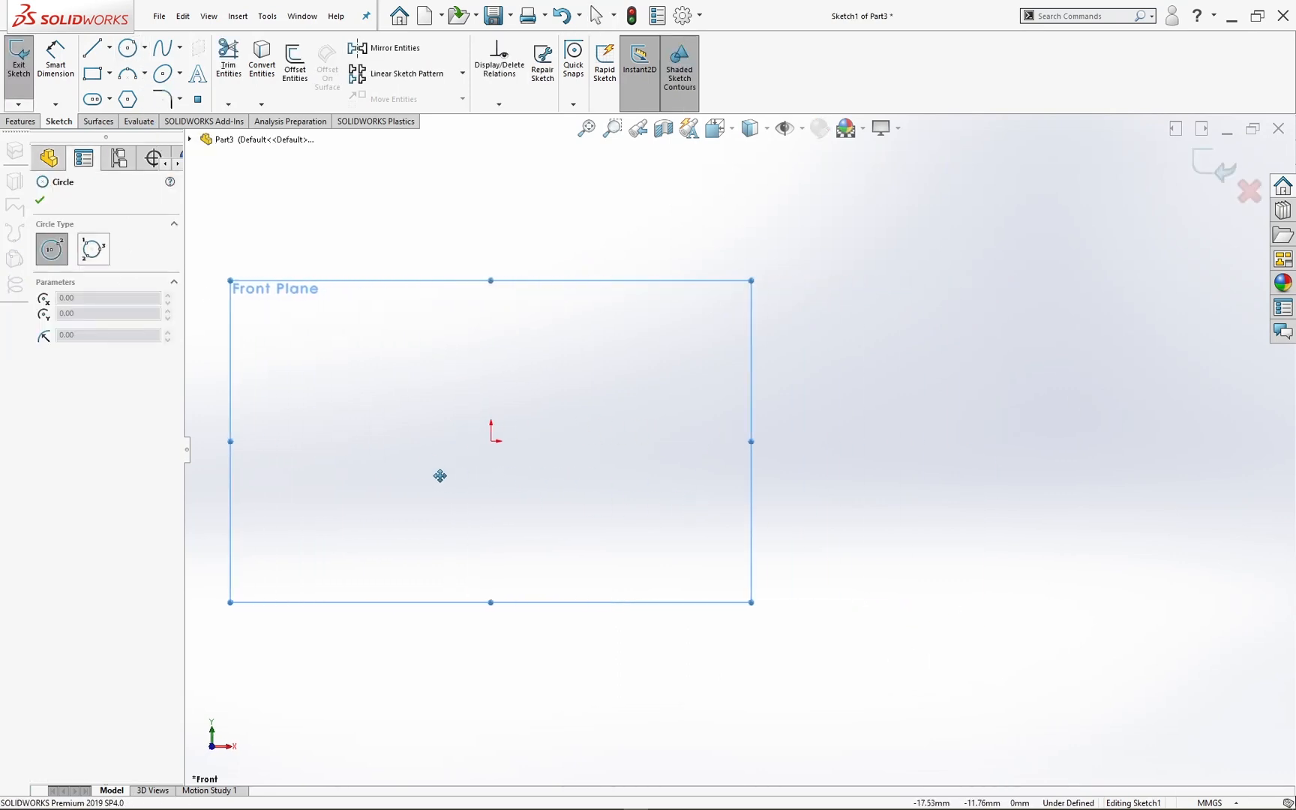
left_click(492, 443)
left_click(602, 281)
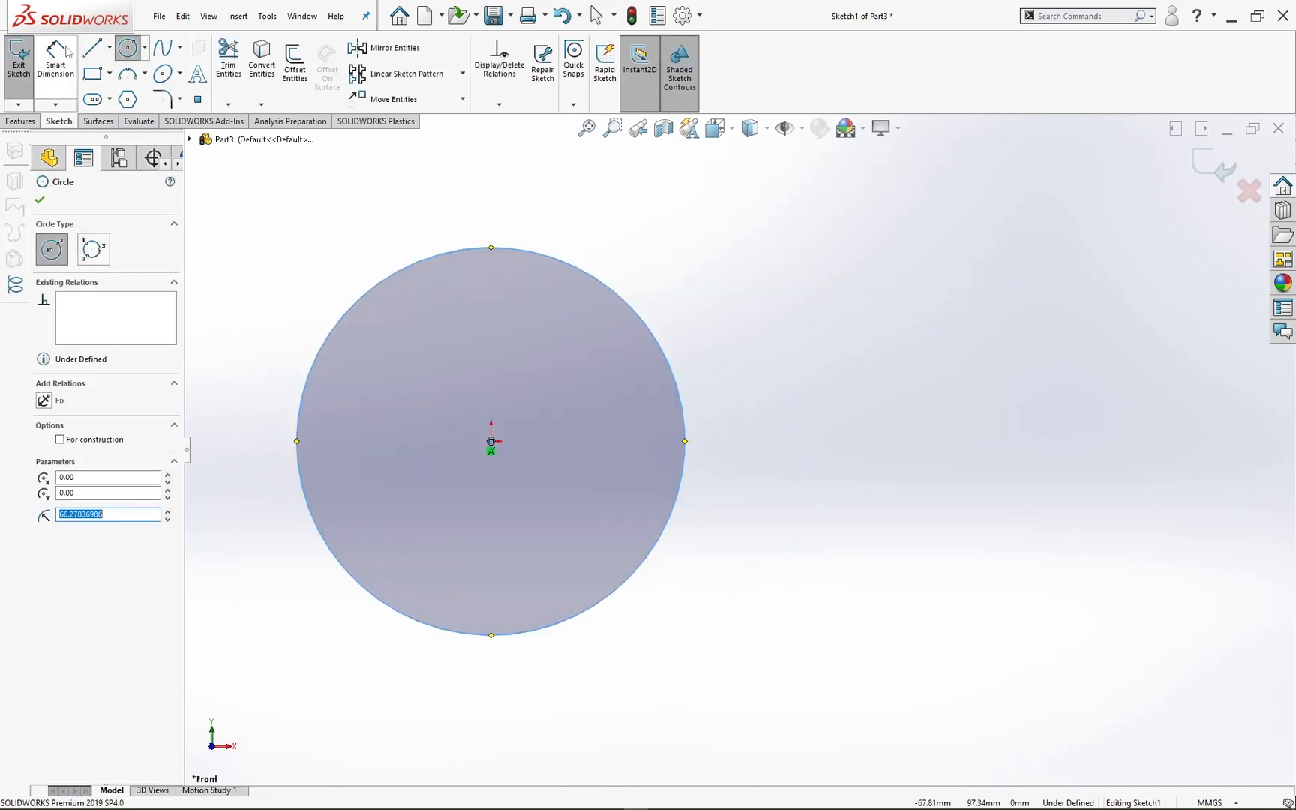
Step: Dimension the circle's diameter and set it to 32 mm
left_click(73, 80)
left_click(521, 253)
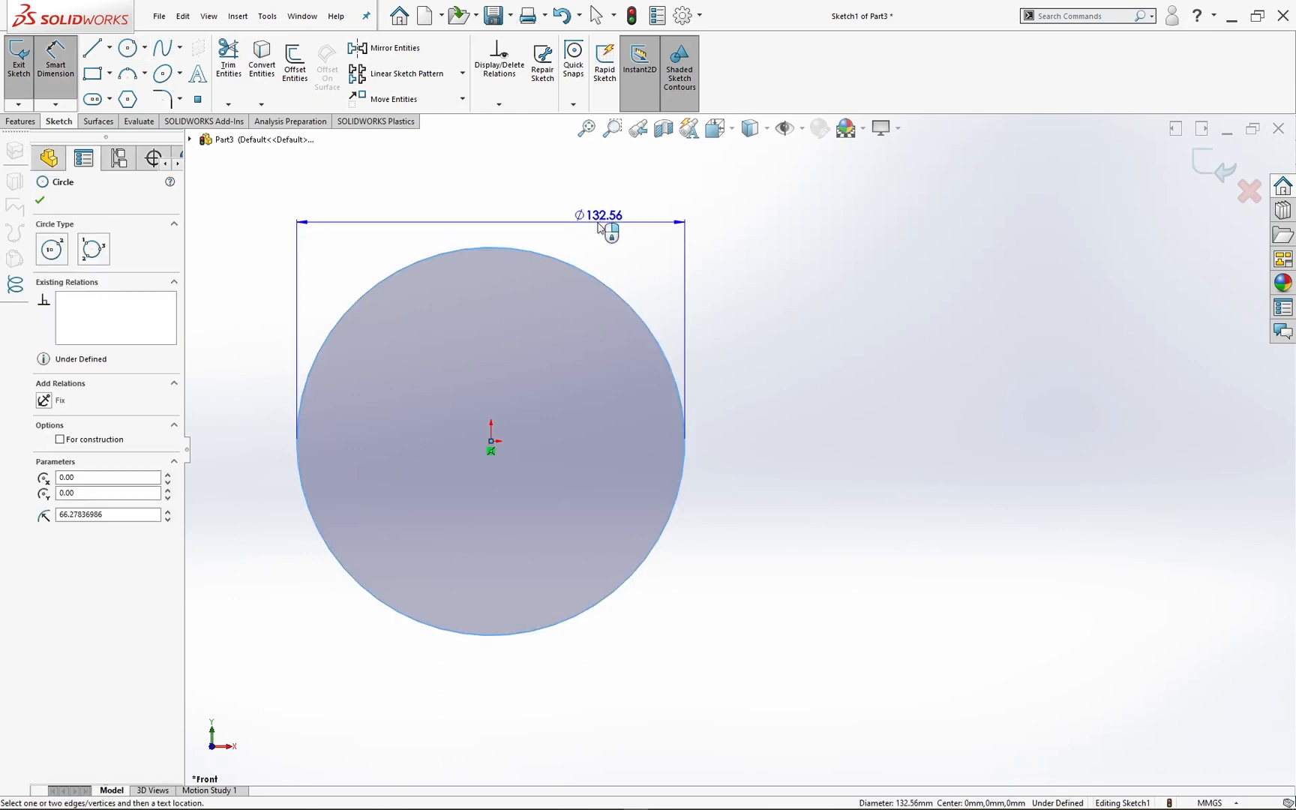
left_click(598, 228)
type("32.00mm")
key("Return")
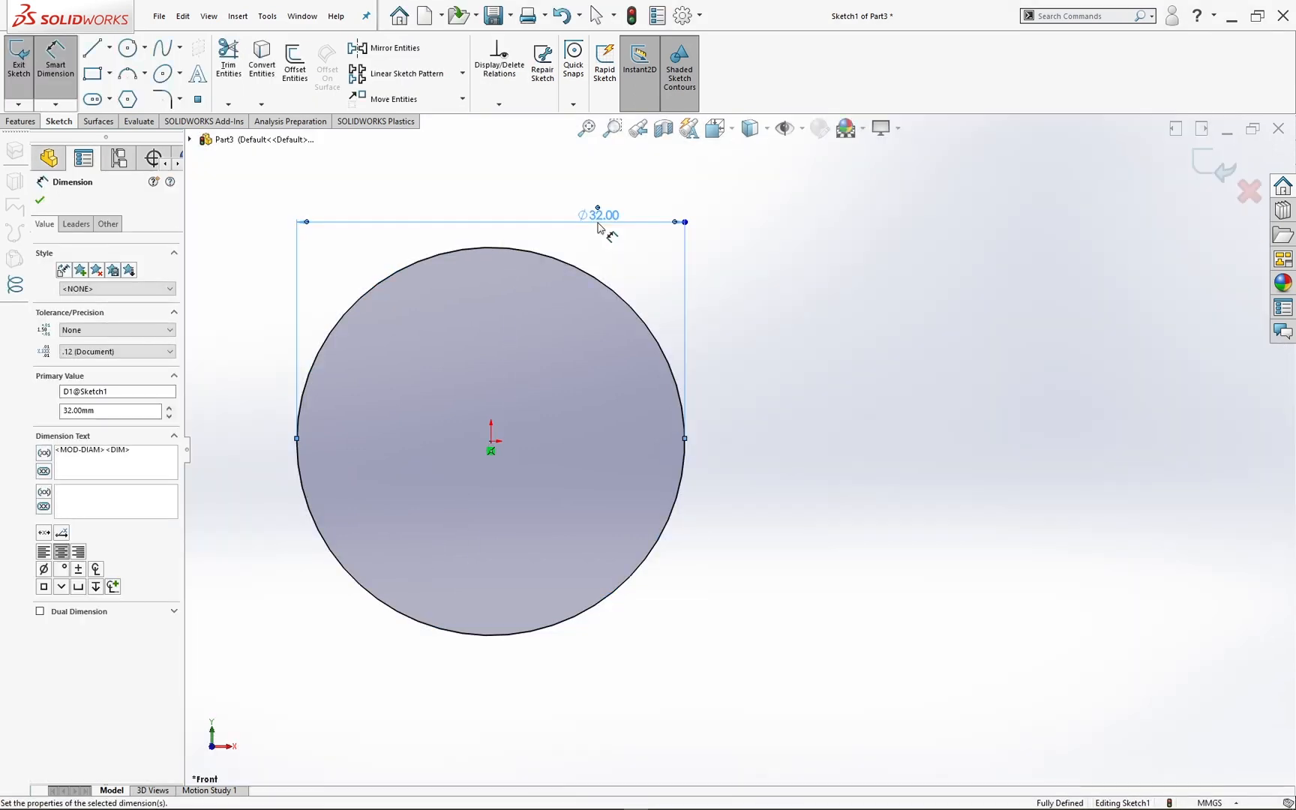
left_click(445, 192)
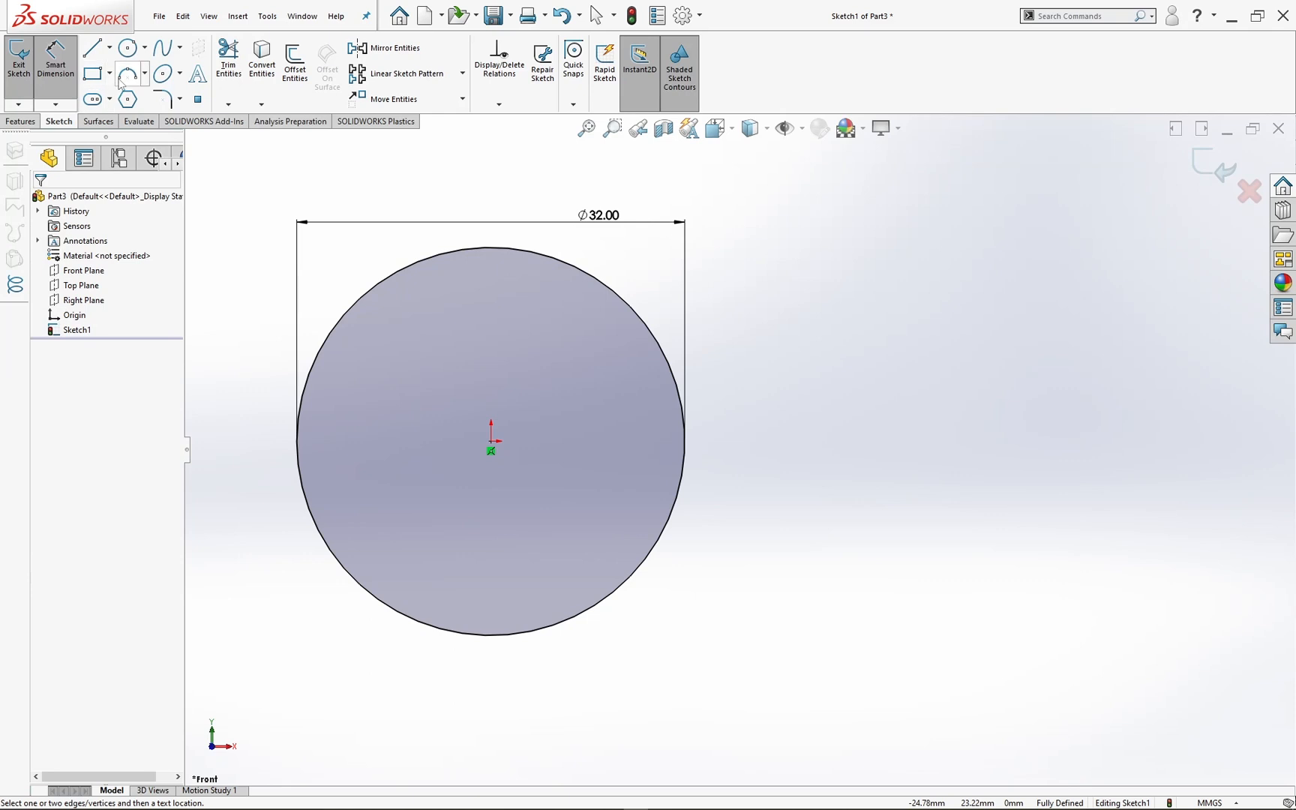
Step: Sketch a diagonal centerline from the origin down and to the left, ending just outside the circle
left_click(109, 47)
left_click(123, 87)
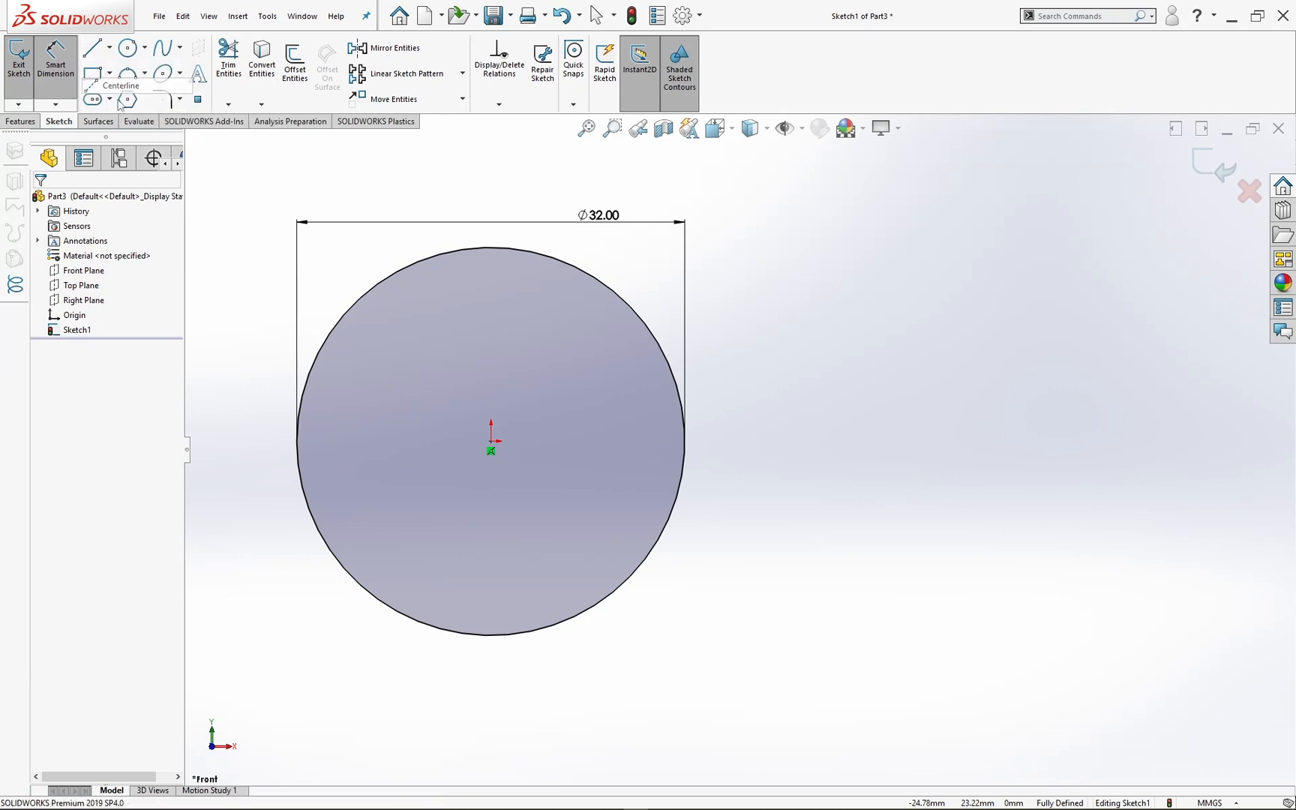
left_click(492, 442)
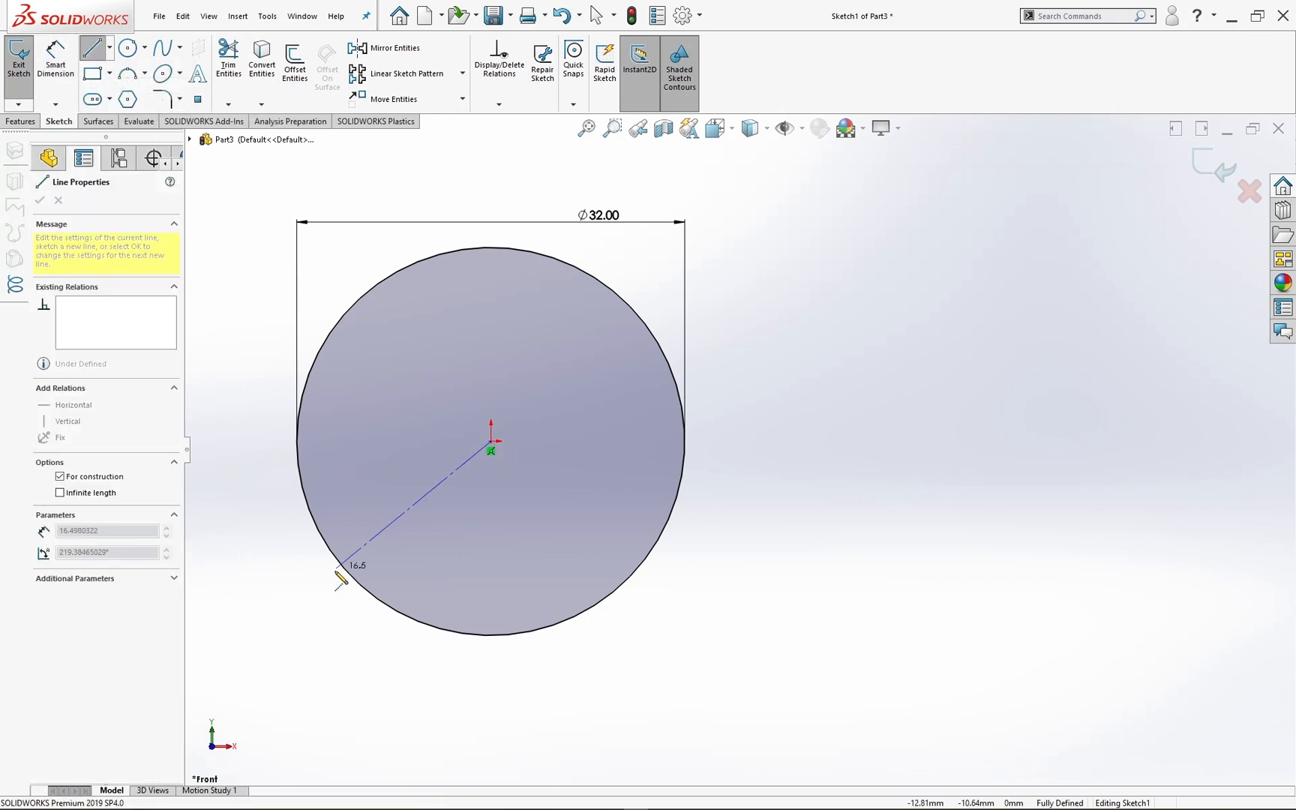
left_click(298, 617)
key("Escape")
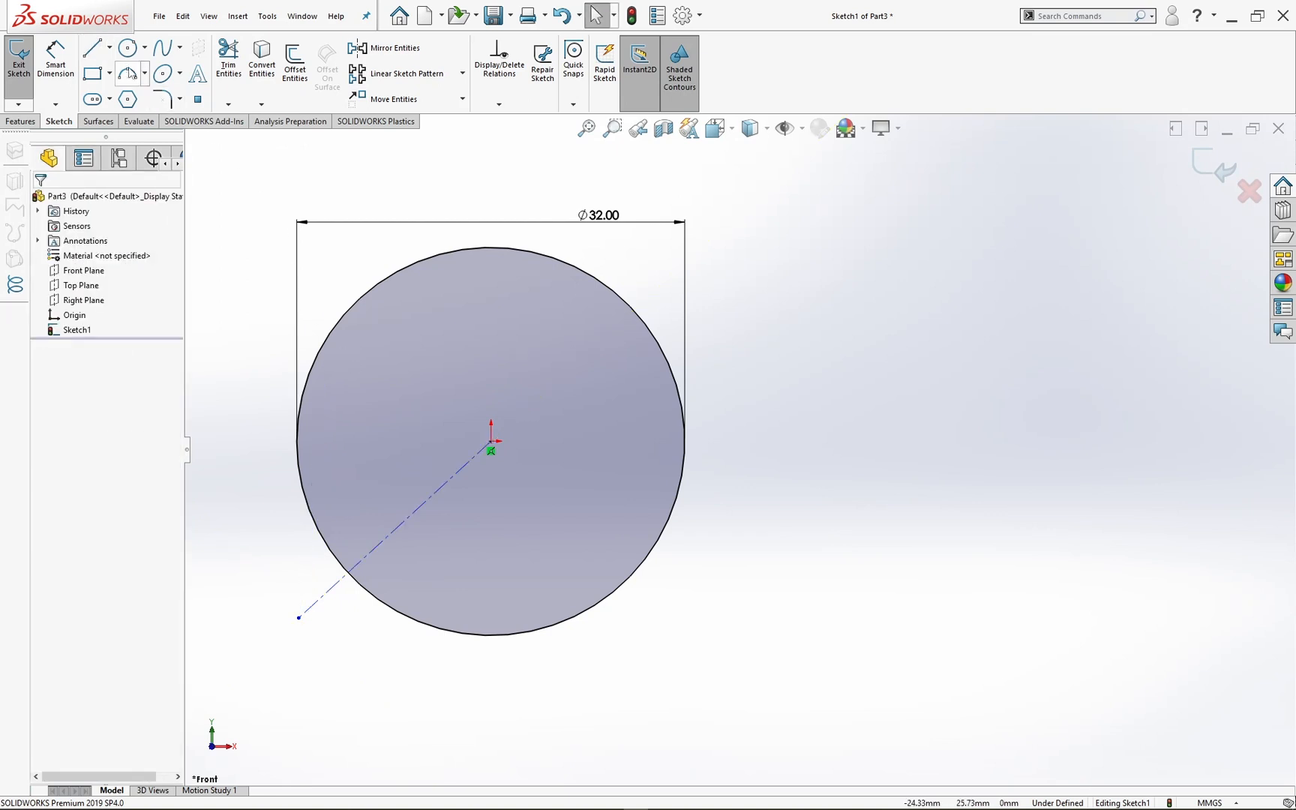
Step: Sketch two diagonal lines inside the circle, one on each side of the centerline, each with its lower end on the circle
left_click(90, 50)
left_click(429, 381)
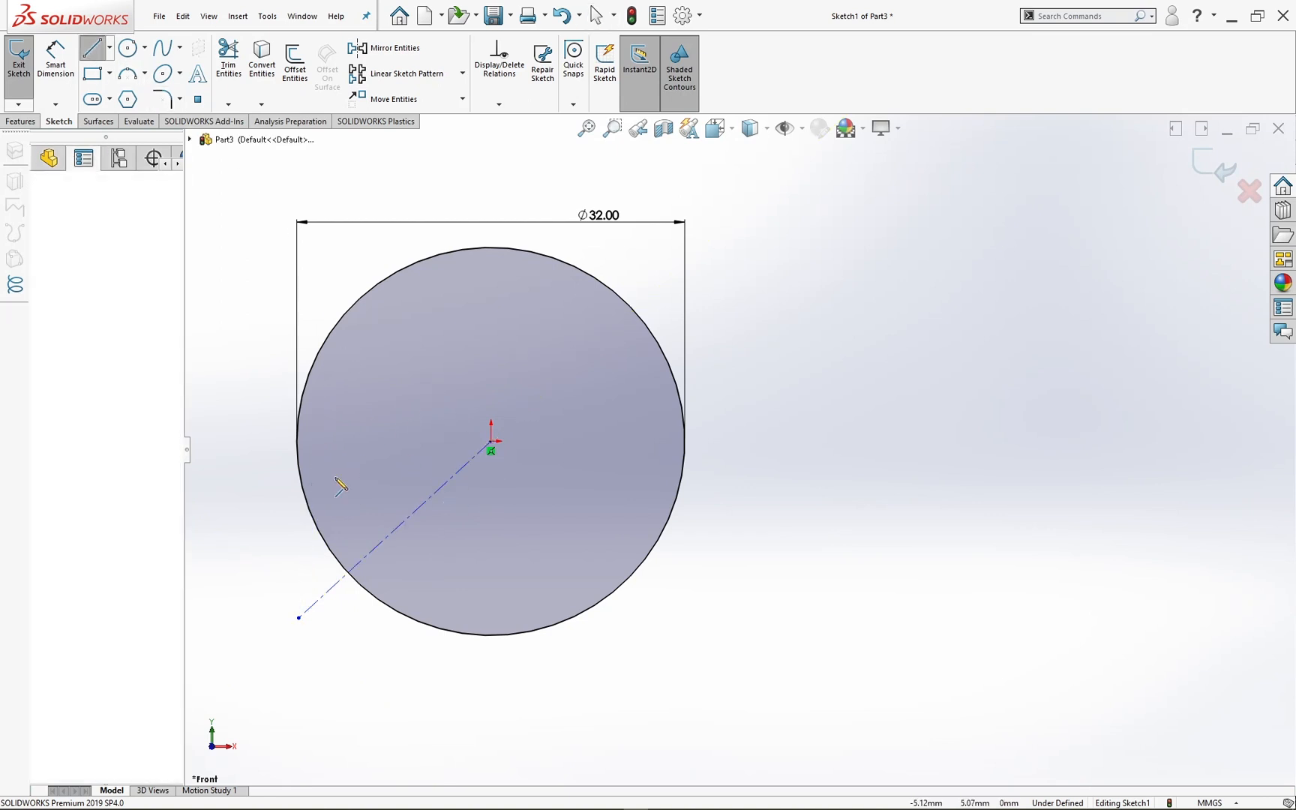
left_click(308, 503)
key("Escape")
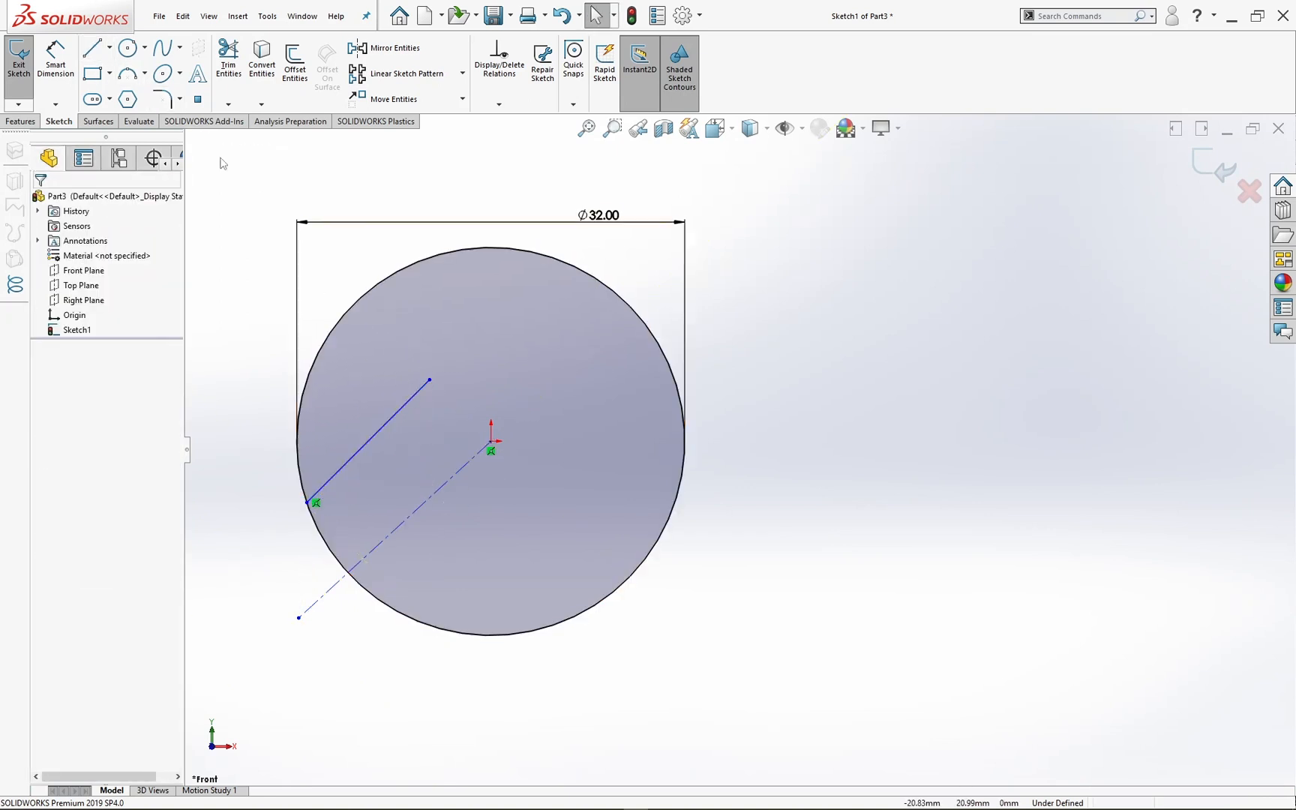
left_click(105, 55)
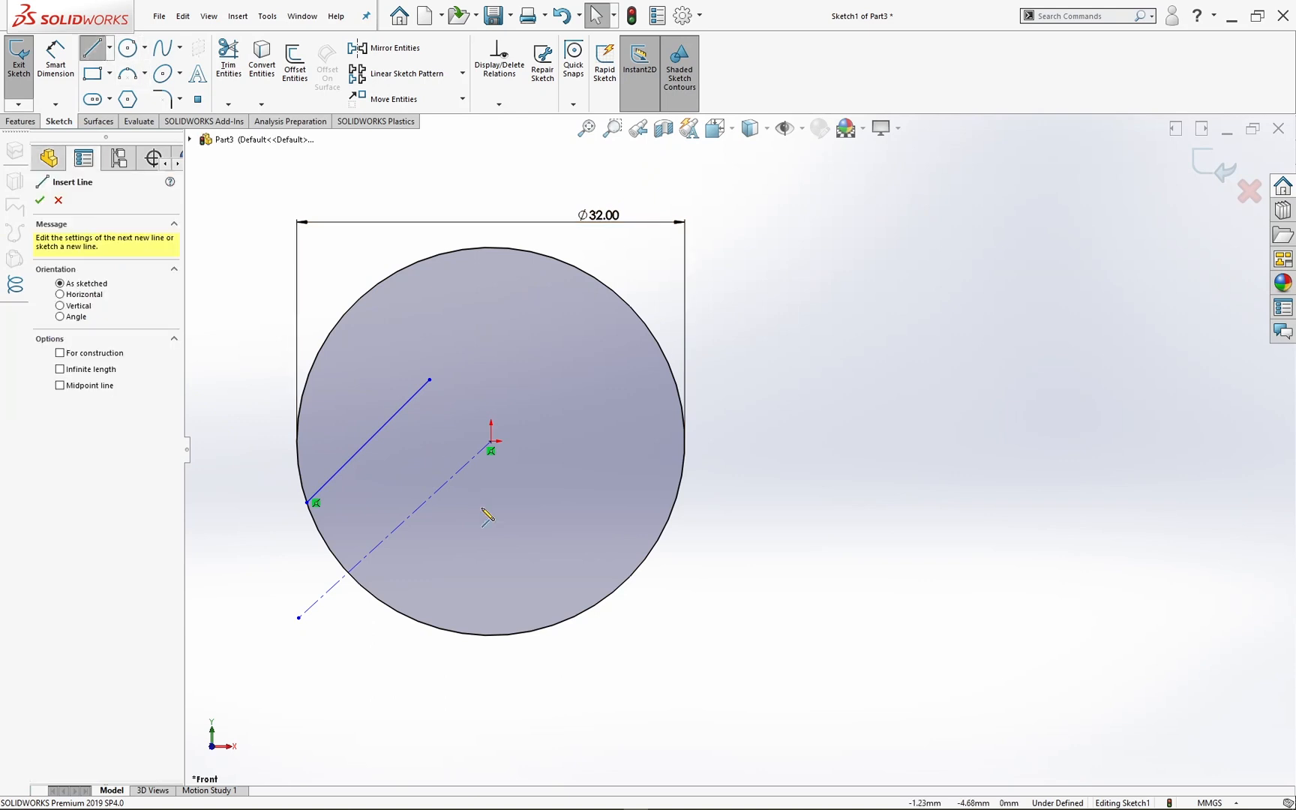
left_click(561, 498)
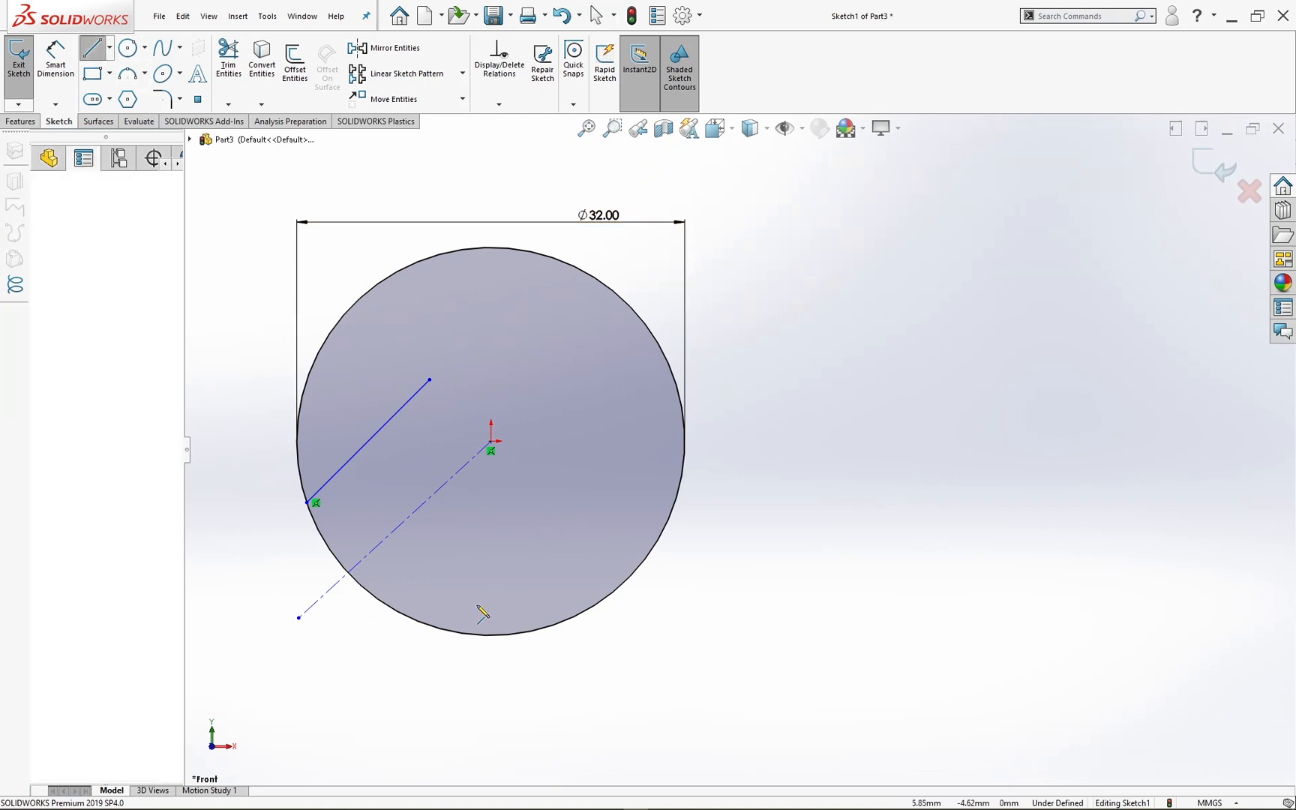
left_click(421, 632)
key("Escape")
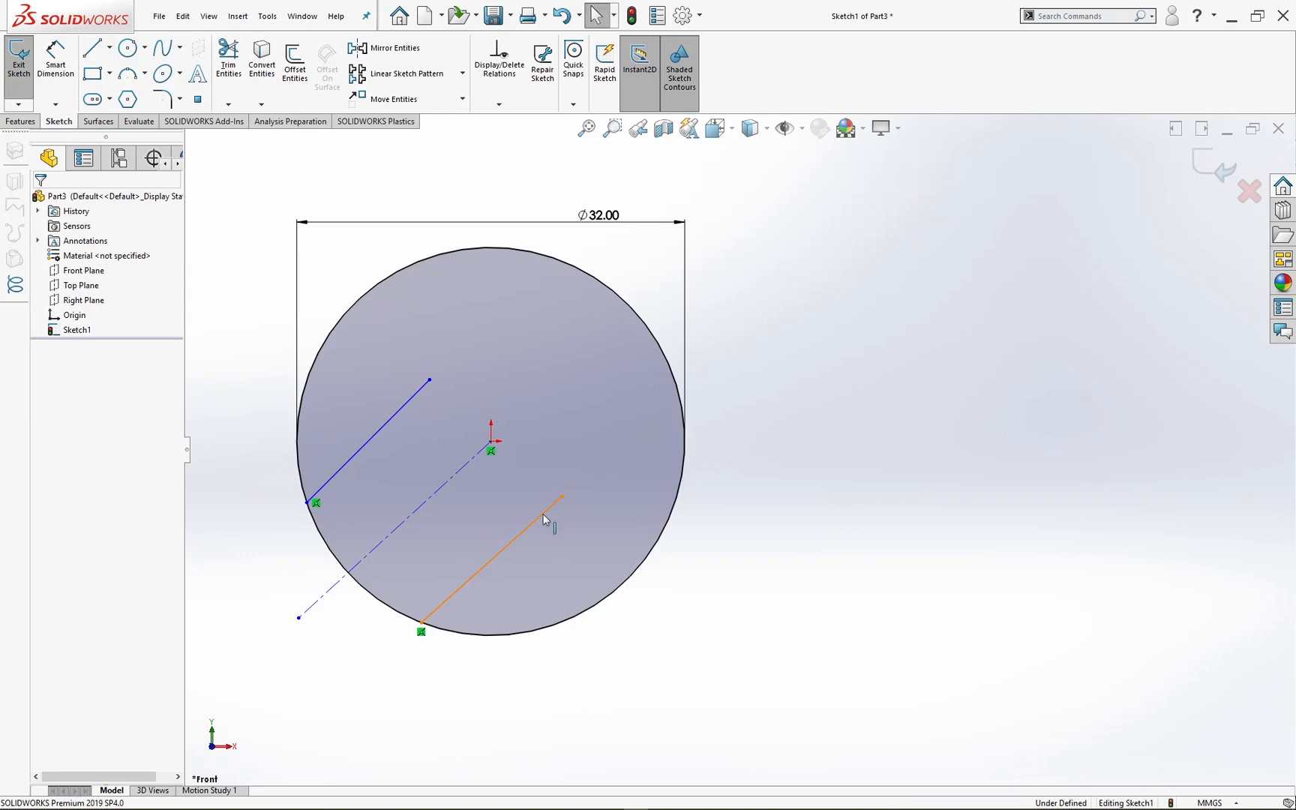
Step: Add equal and parallel relations between the two solid diagonal lines
left_click(547, 512)
left_click(391, 434, "ctrl")
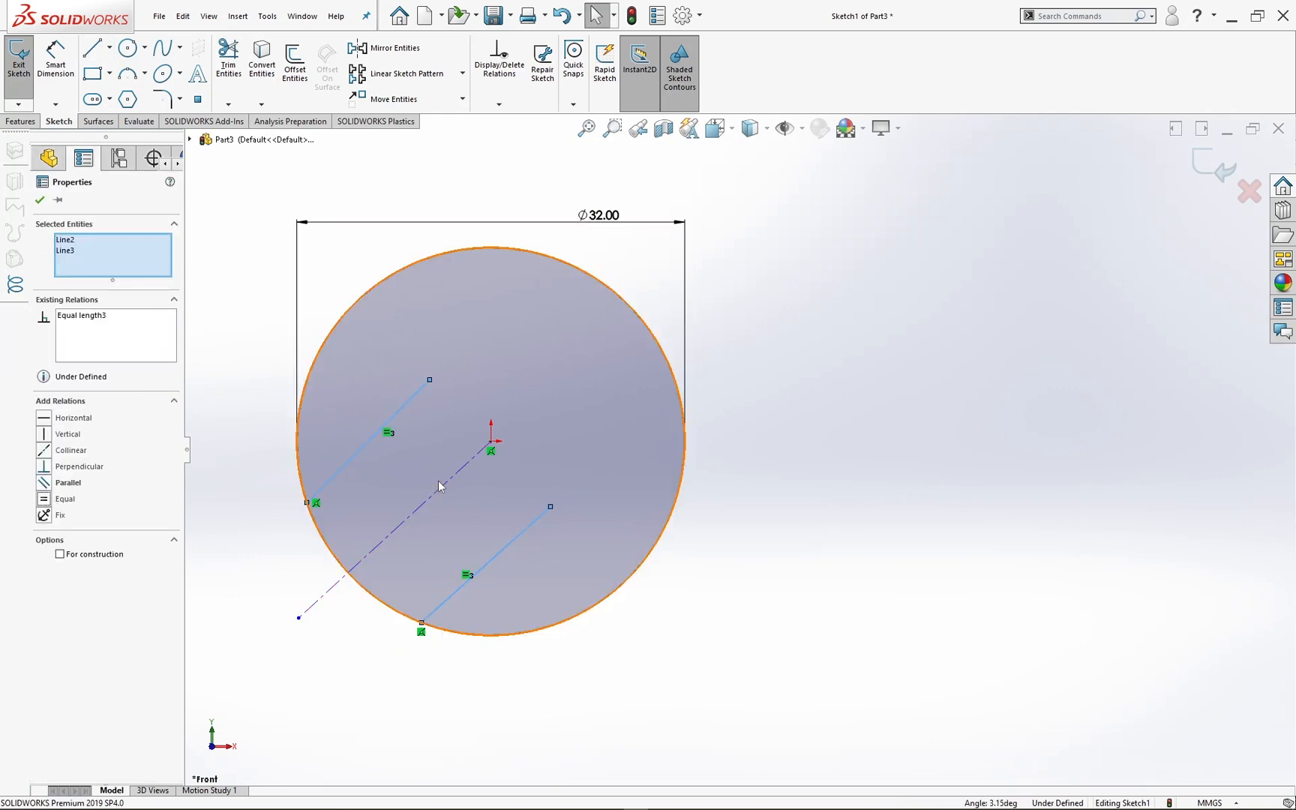
left_click(44, 483)
left_click(266, 515)
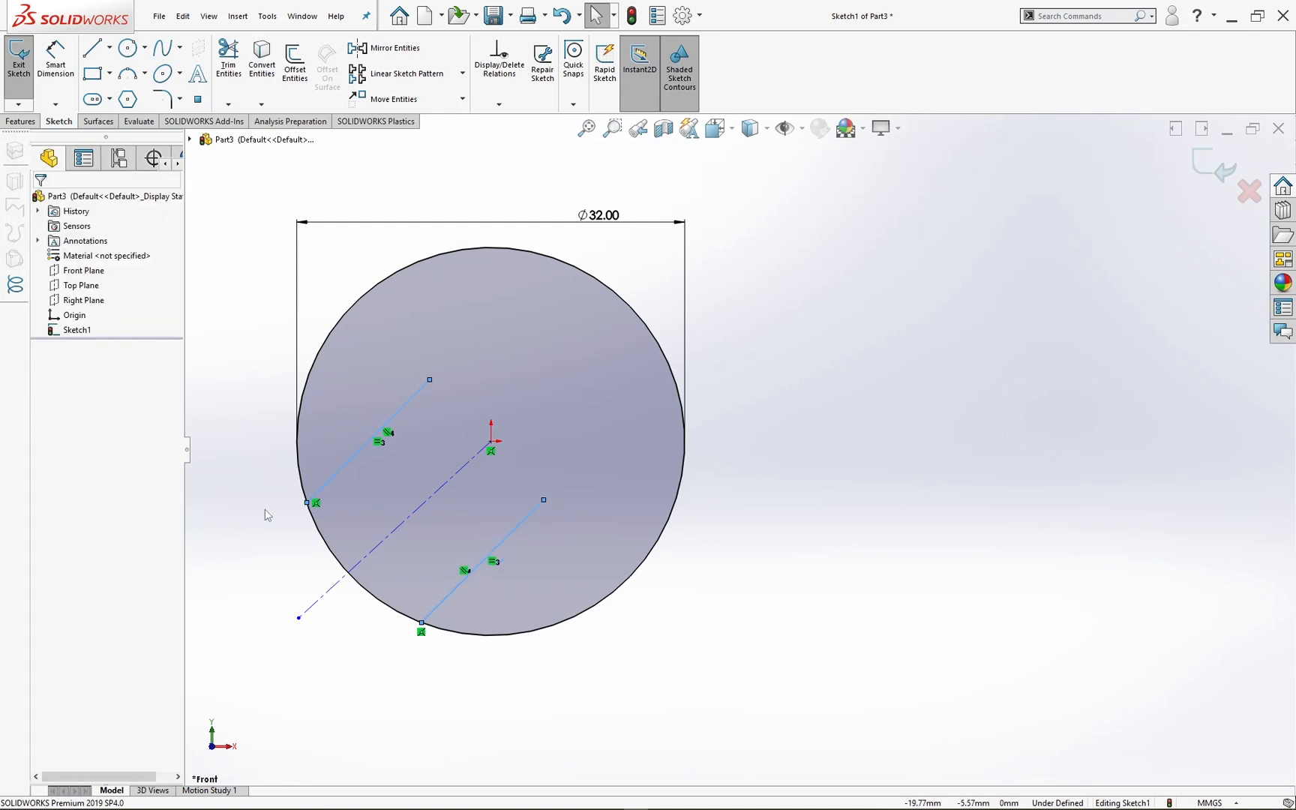
Step: Make the two solid diagonal lines symmetric about the centerline
left_click(354, 464)
left_click(514, 531, "ctrl")
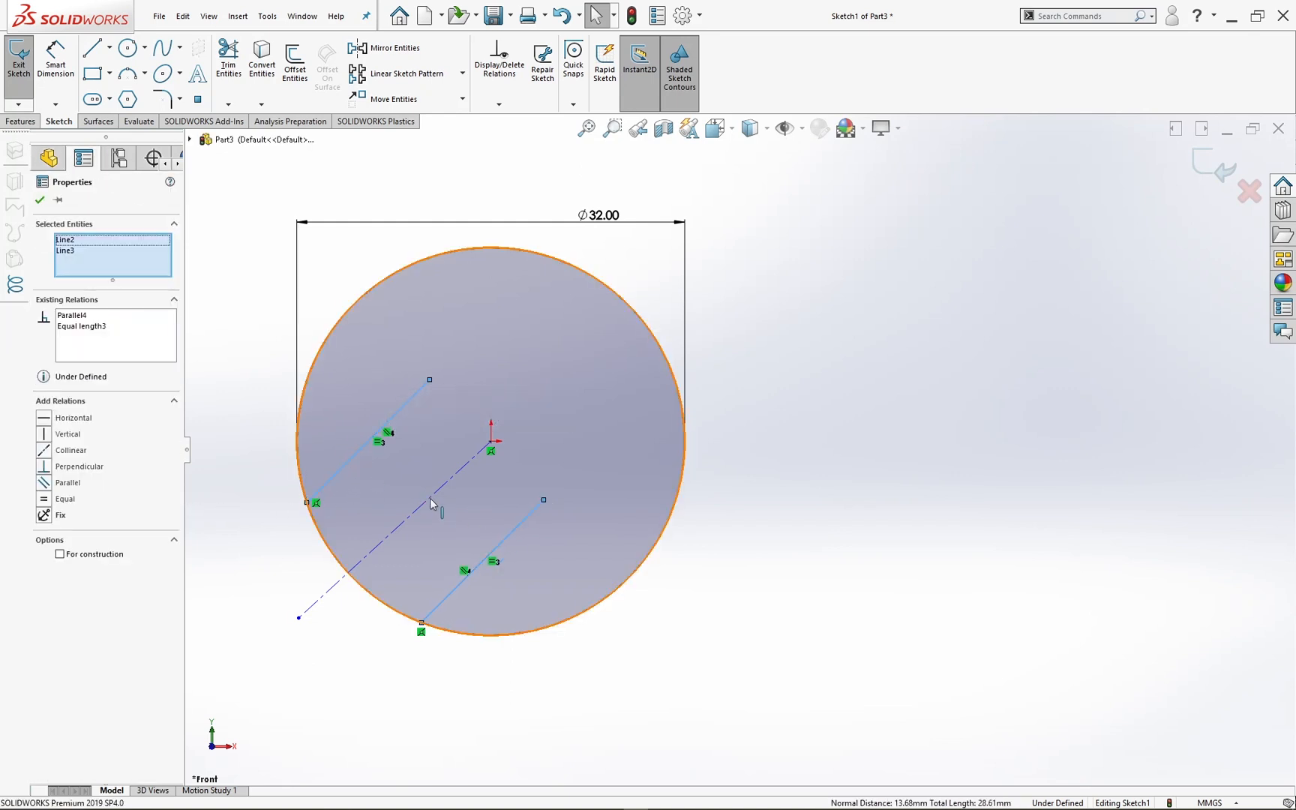
left_click(395, 498, "ctrl")
left_click(57, 500)
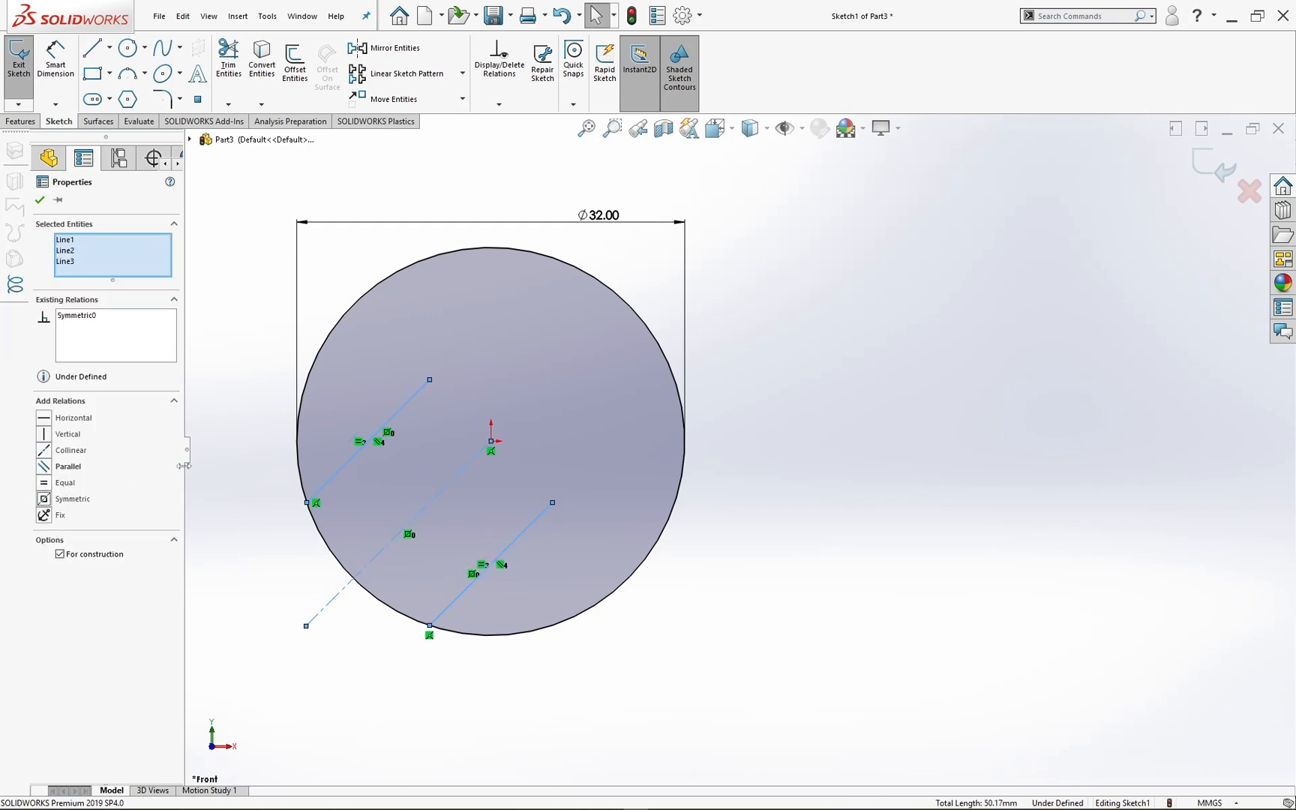
left_click(238, 450)
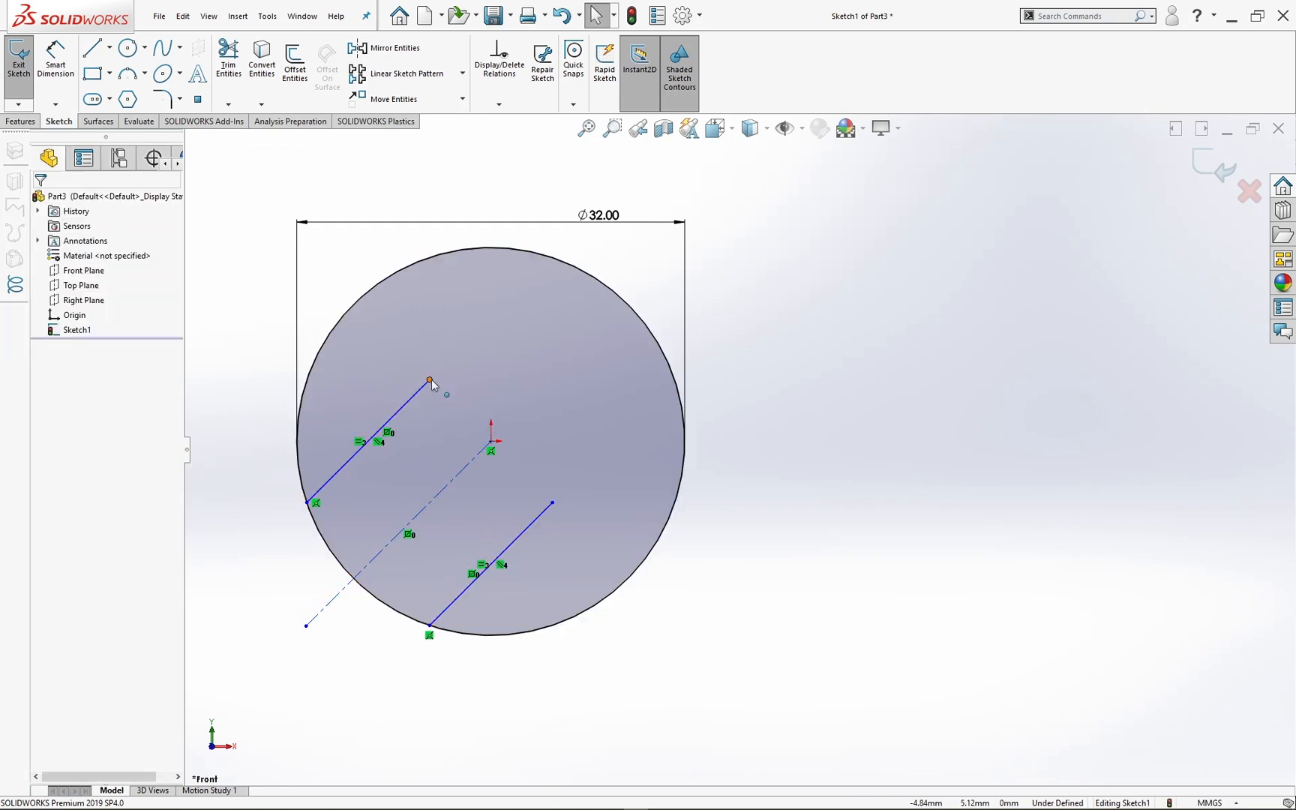
Step: Lengthen the symmetric lines to about 17 mm by moving the upper line's free end up and to the right
left_click_drag(430, 380, 454, 359)
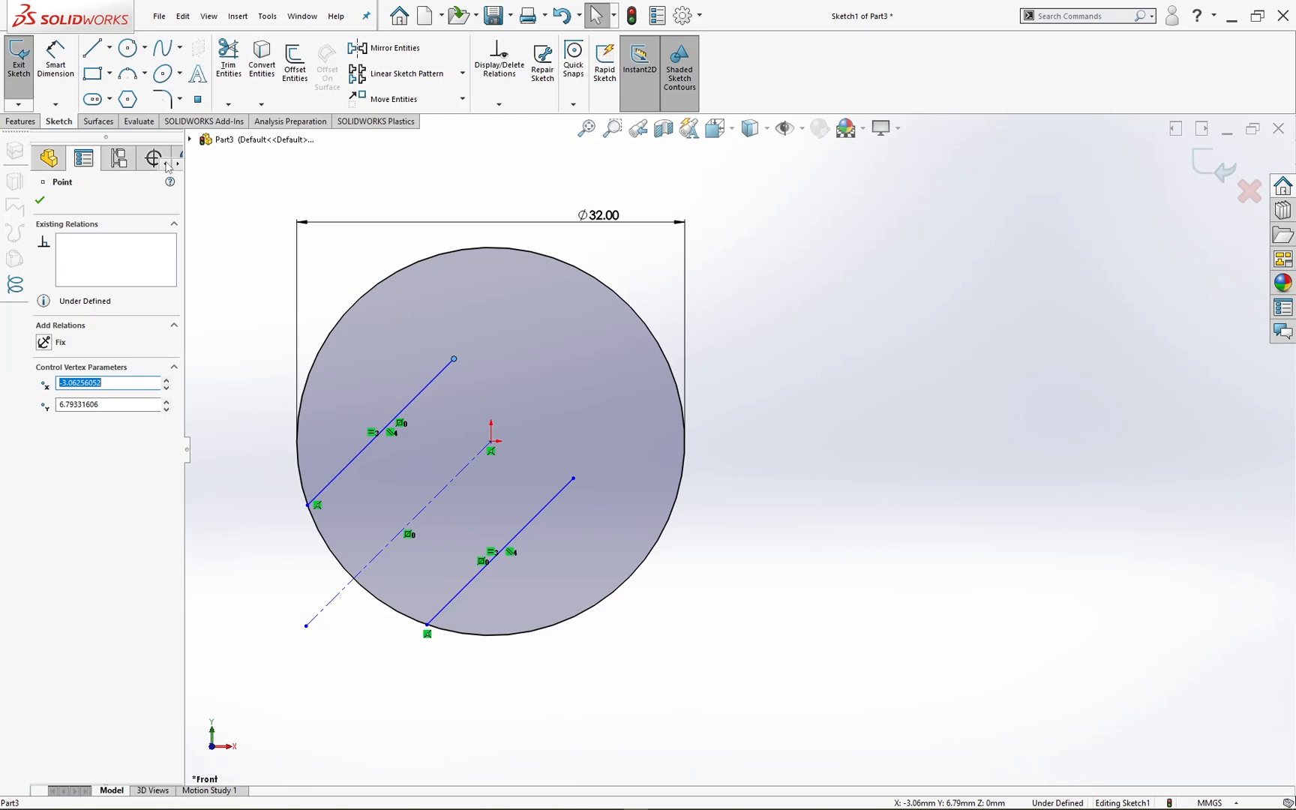
left_click(62, 66)
key("Escape")
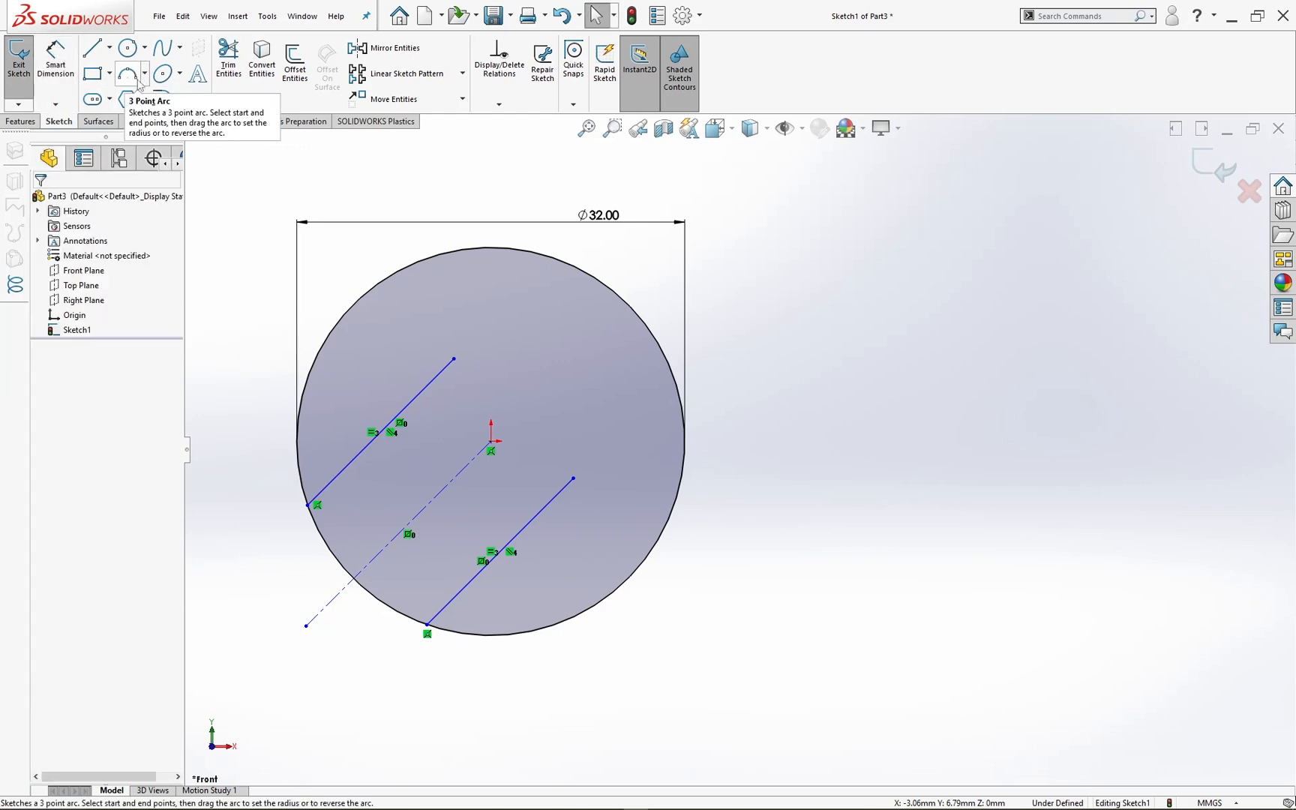
Step: Sketch a centerpoint arc centred on the centerline, running from the upper line's free end to the lower line's free end
left_click(144, 74)
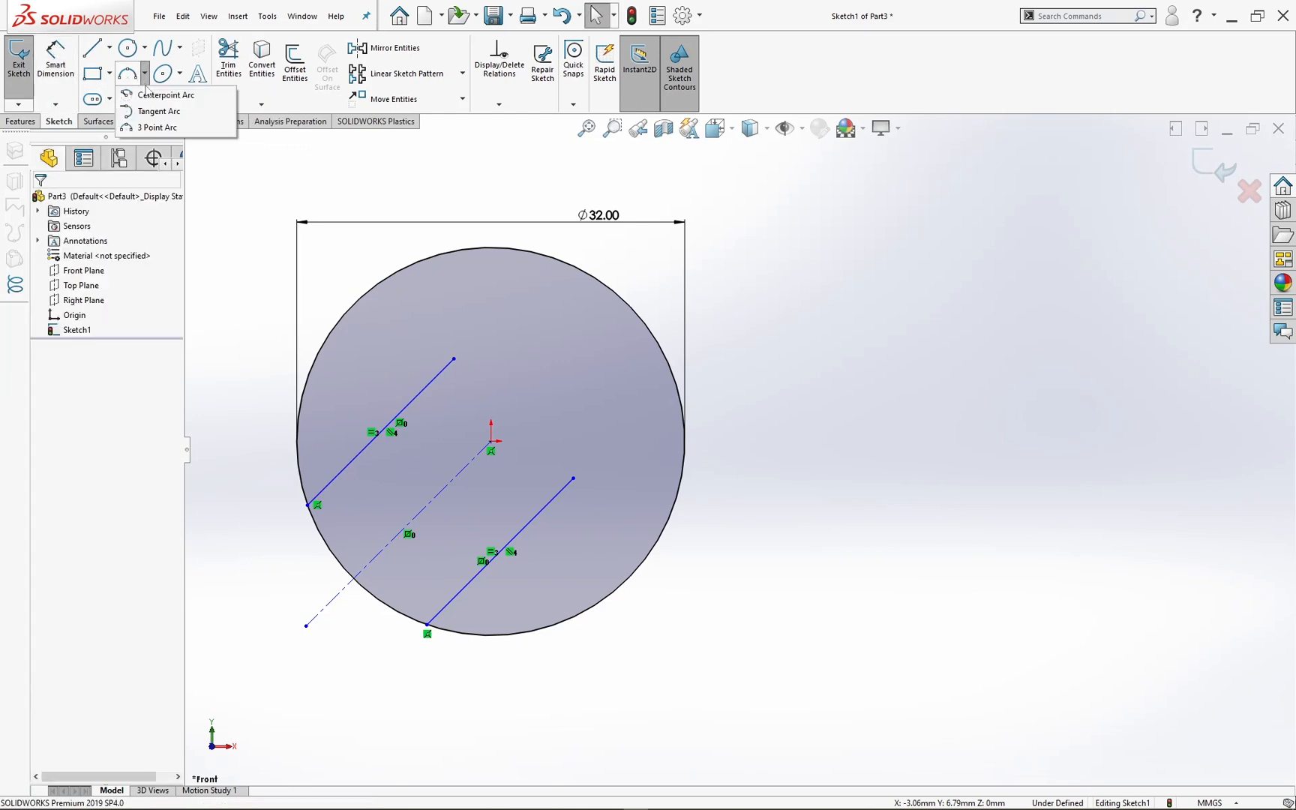
left_click(155, 95)
left_click(427, 505)
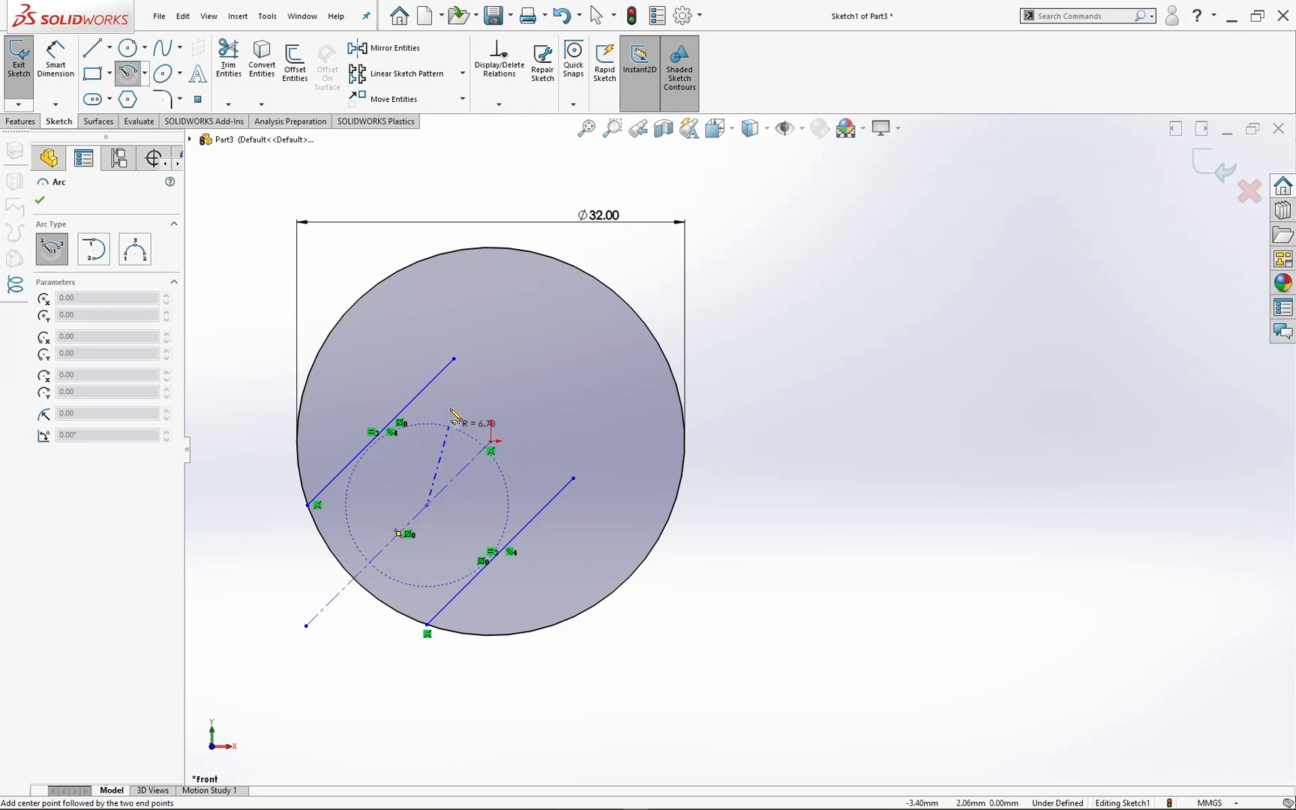
left_click(454, 358)
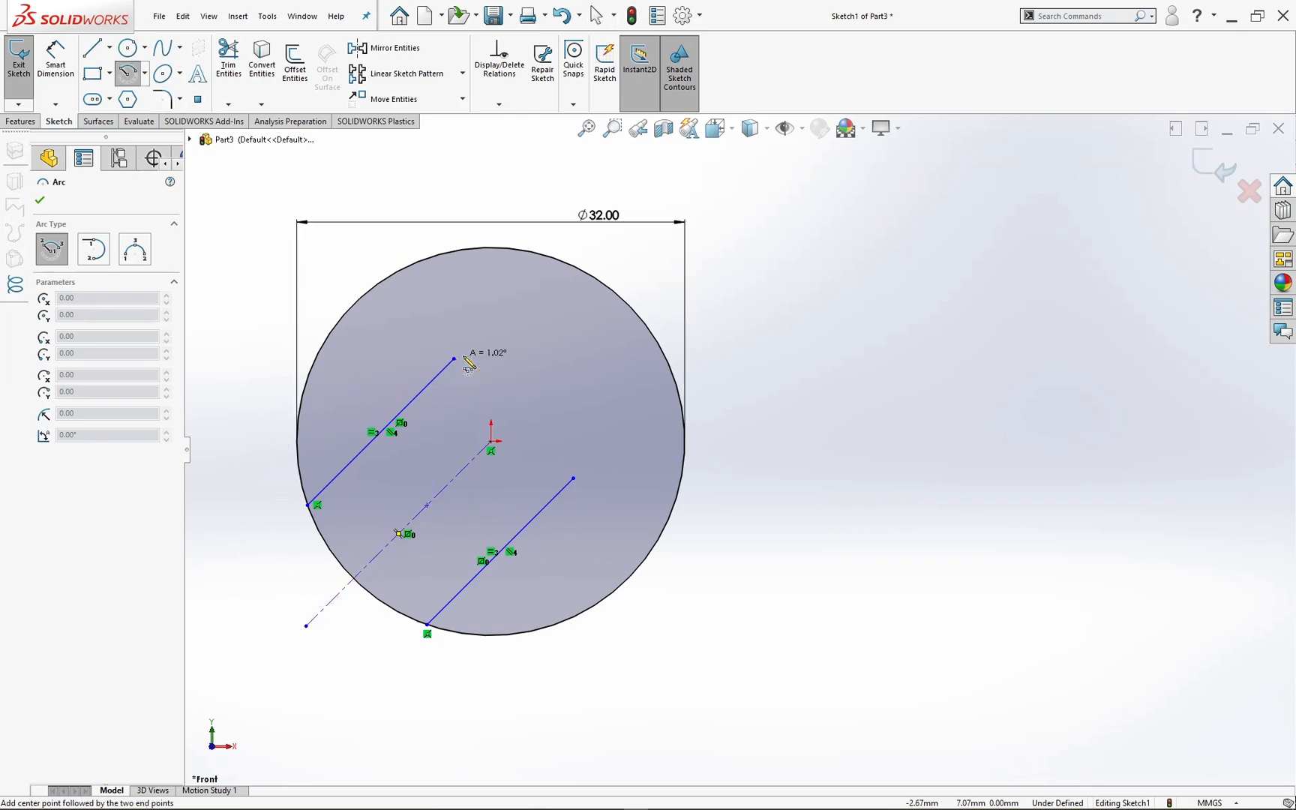
left_click(574, 479)
key("Escape")
Step: Merge the arc's loose endpoint with the free end of the lower diagonal line
scroll(590, 484, "down", 3)
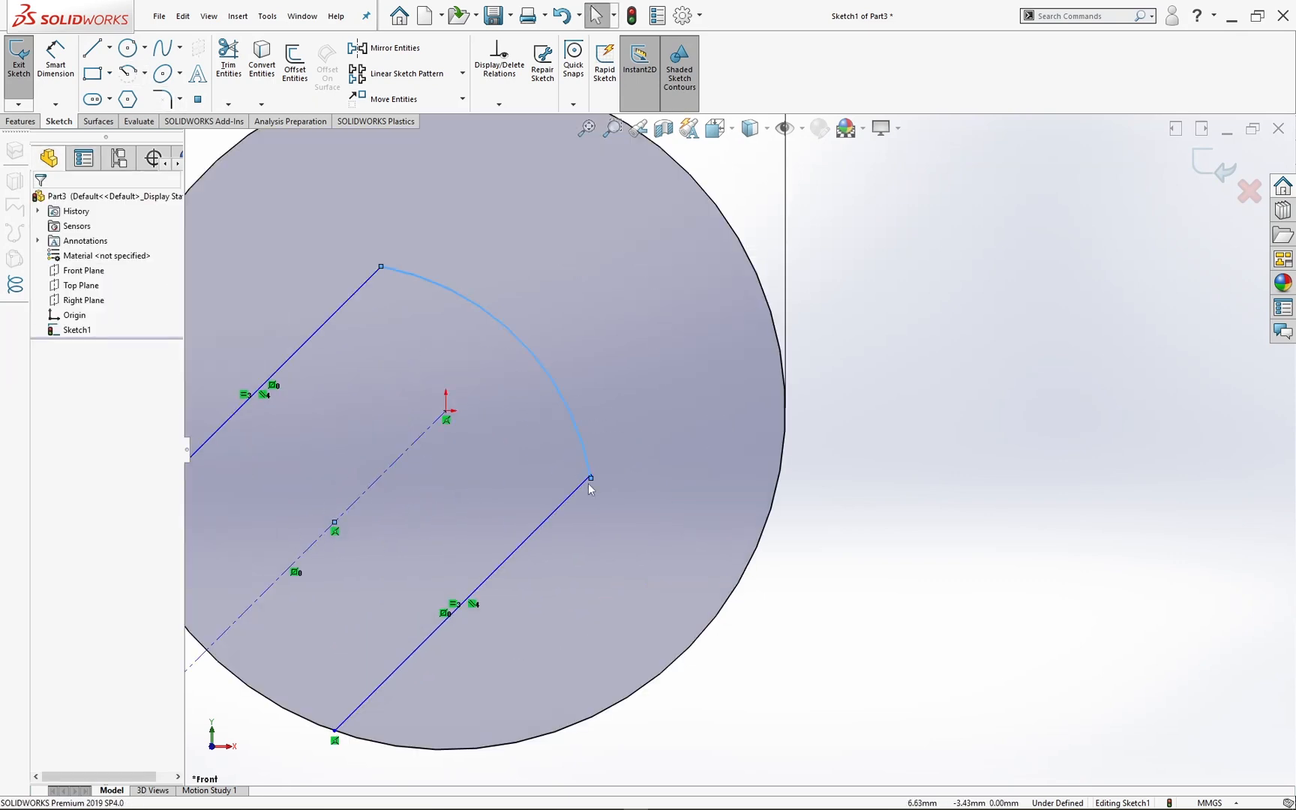
left_click(591, 478)
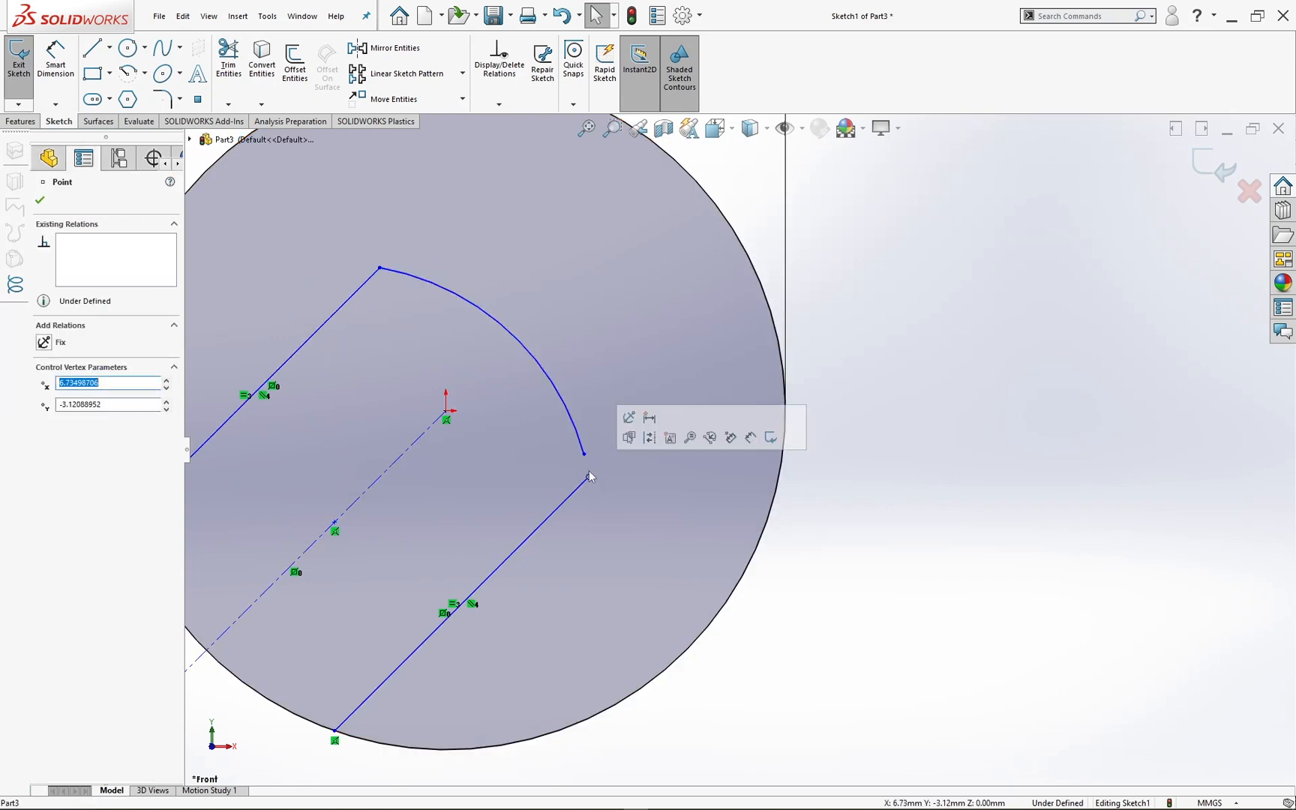
left_click_drag(591, 478, 587, 459)
left_click(588, 477, "ctrl")
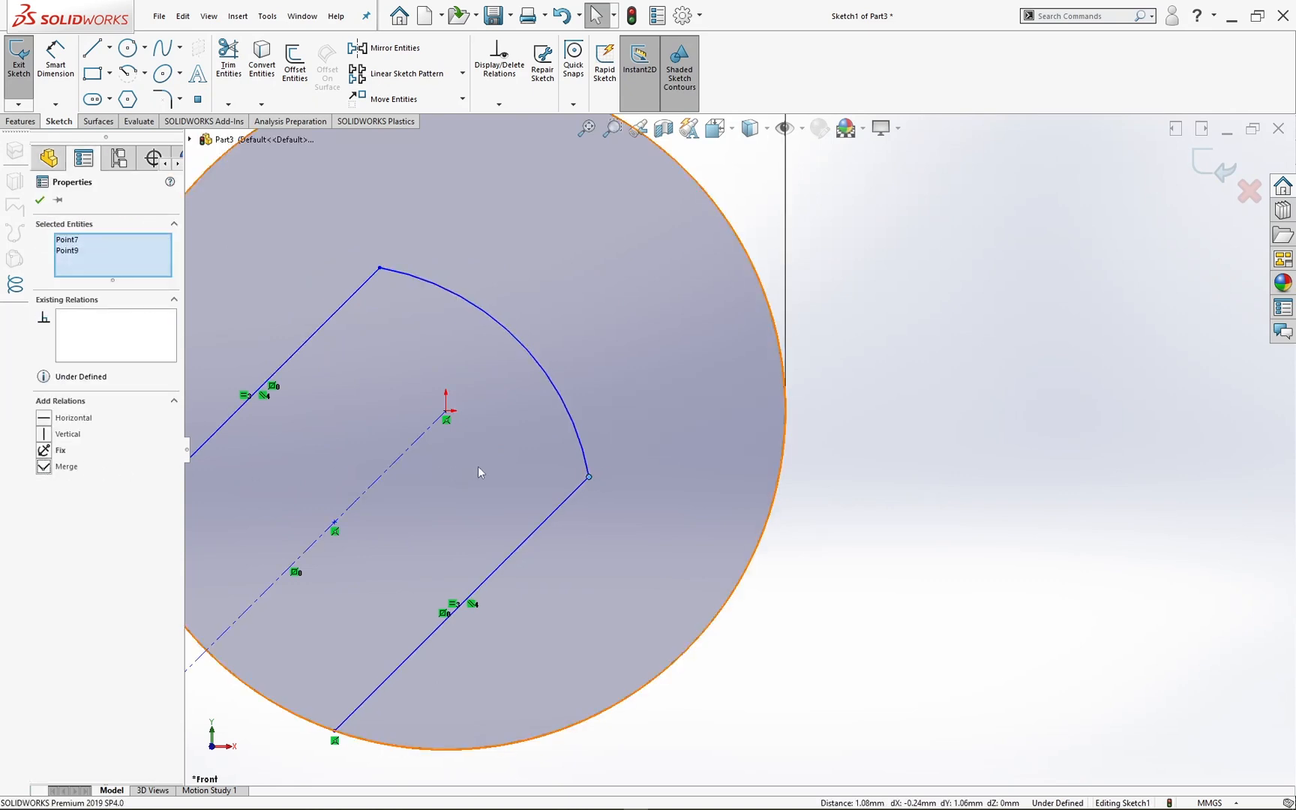
scroll(739, 447, "up", 3)
left_click(804, 431)
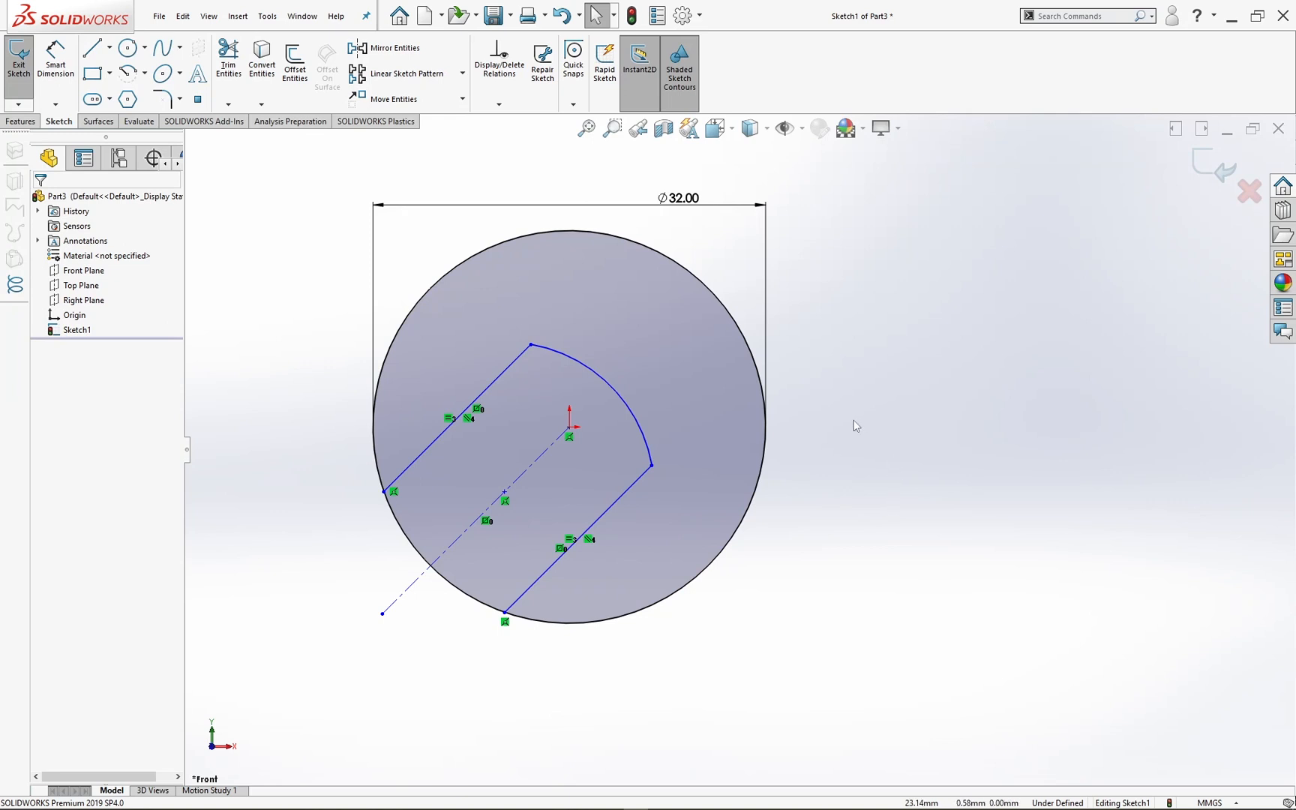
Step: Dimension the distance between the two parallel diagonal lines and set it to 17 mm
middle_click_drag(830, 425, 804, 425, "ctrl")
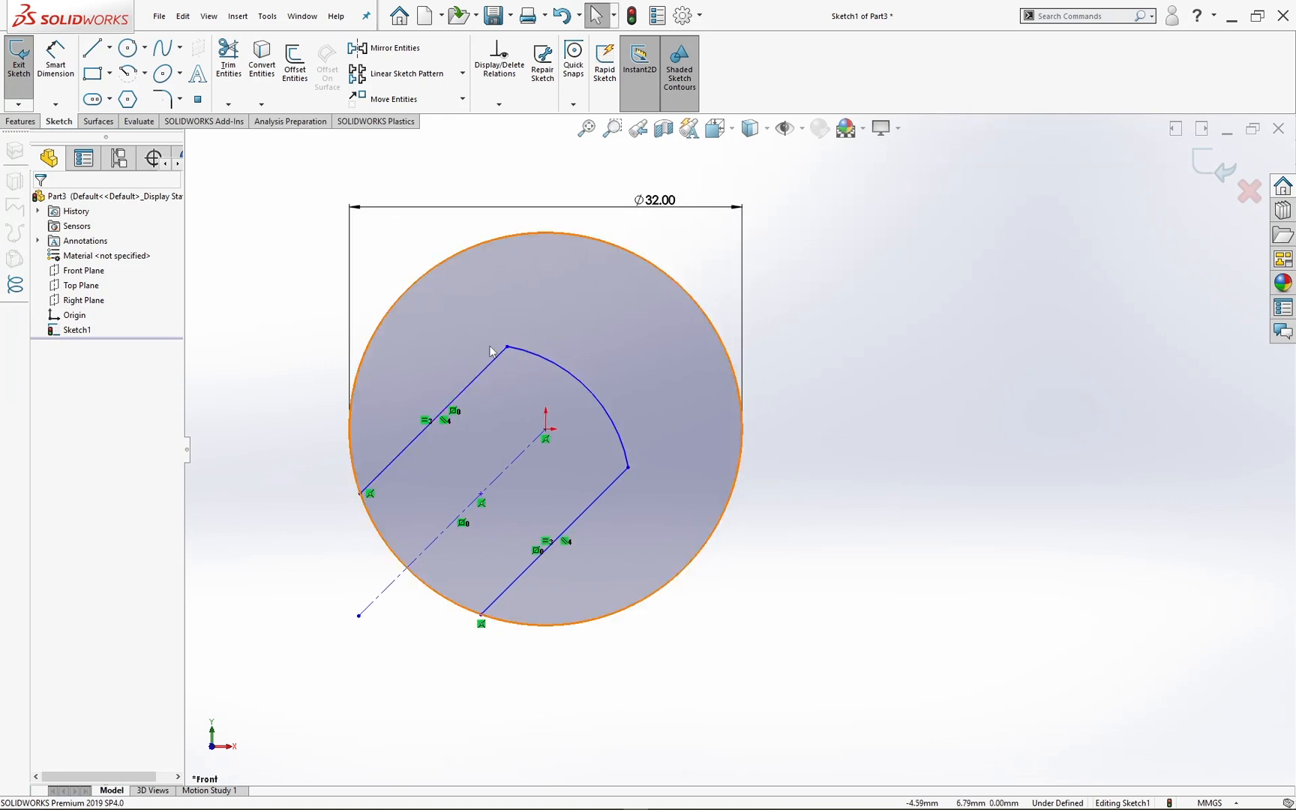
left_click(57, 60)
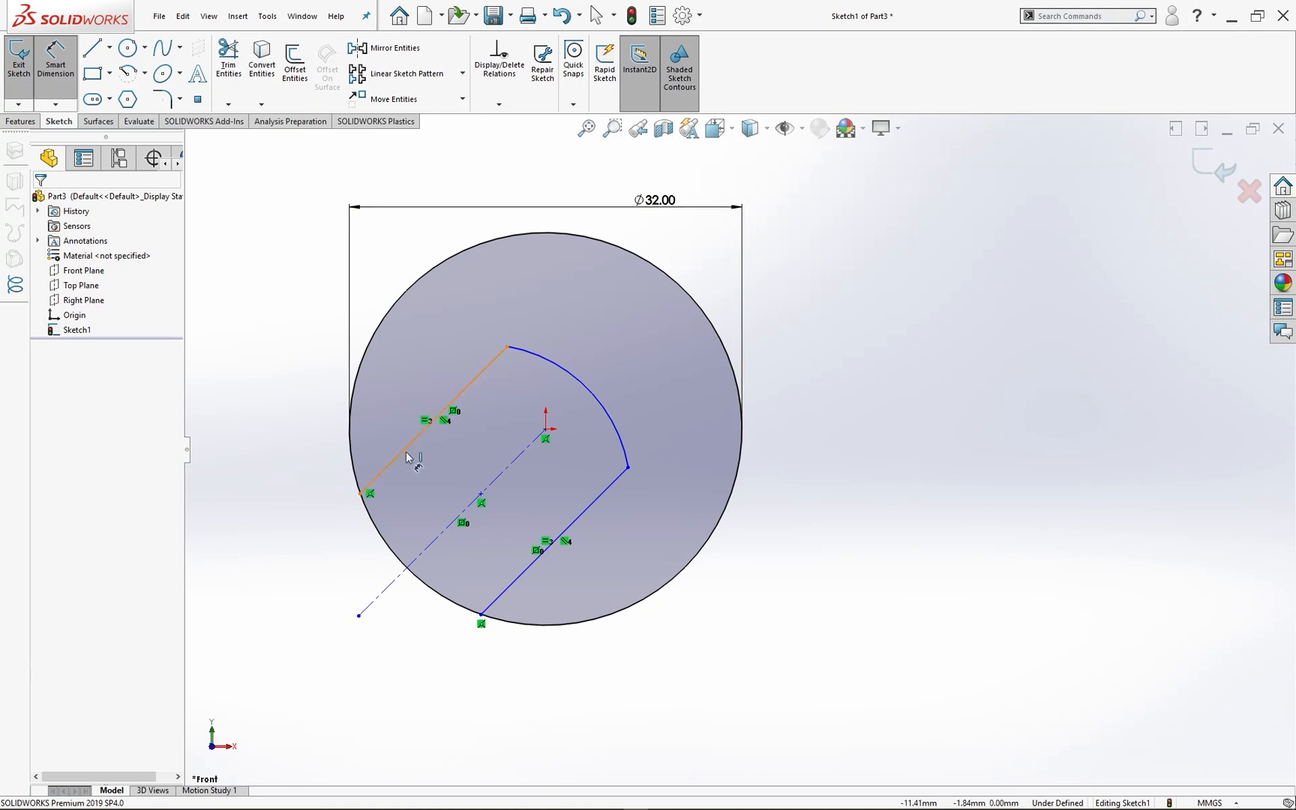
left_click(408, 454)
left_click(487, 604)
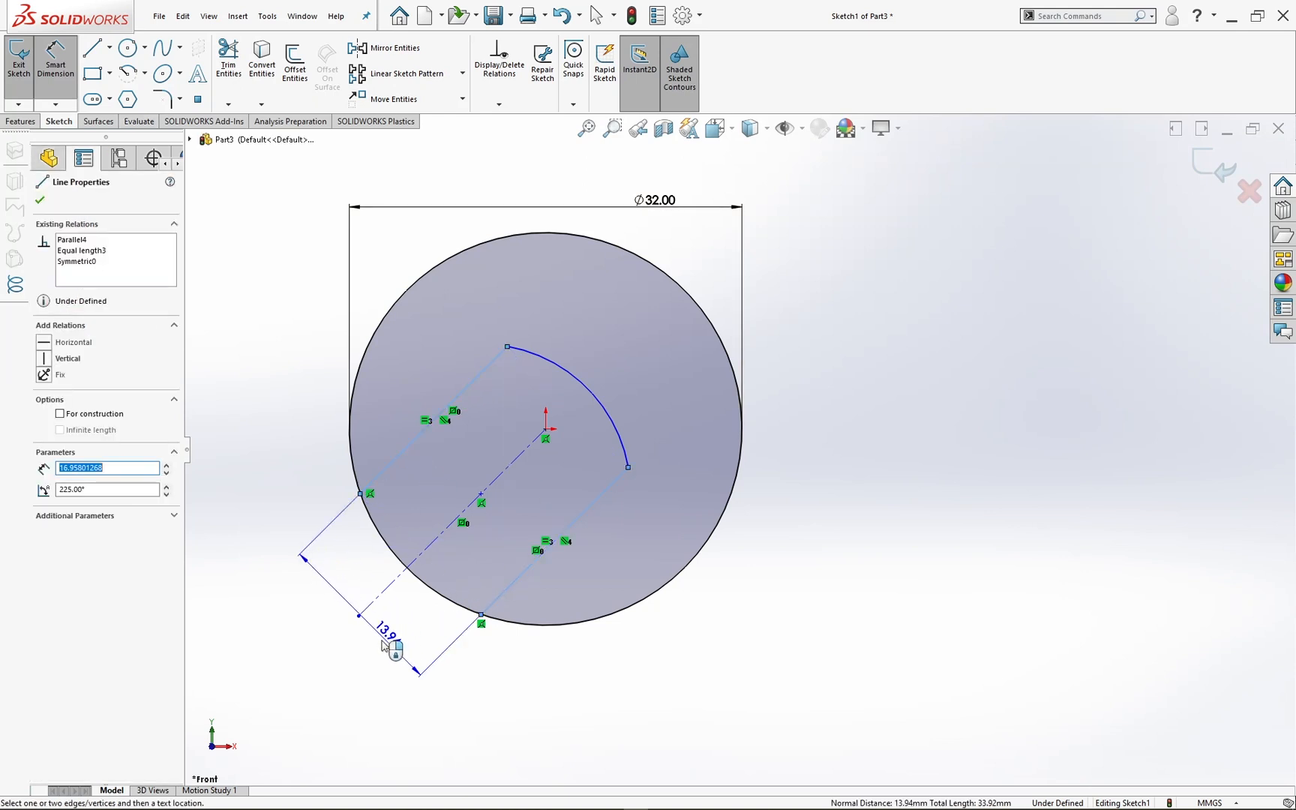
left_click(351, 667)
key("Return")
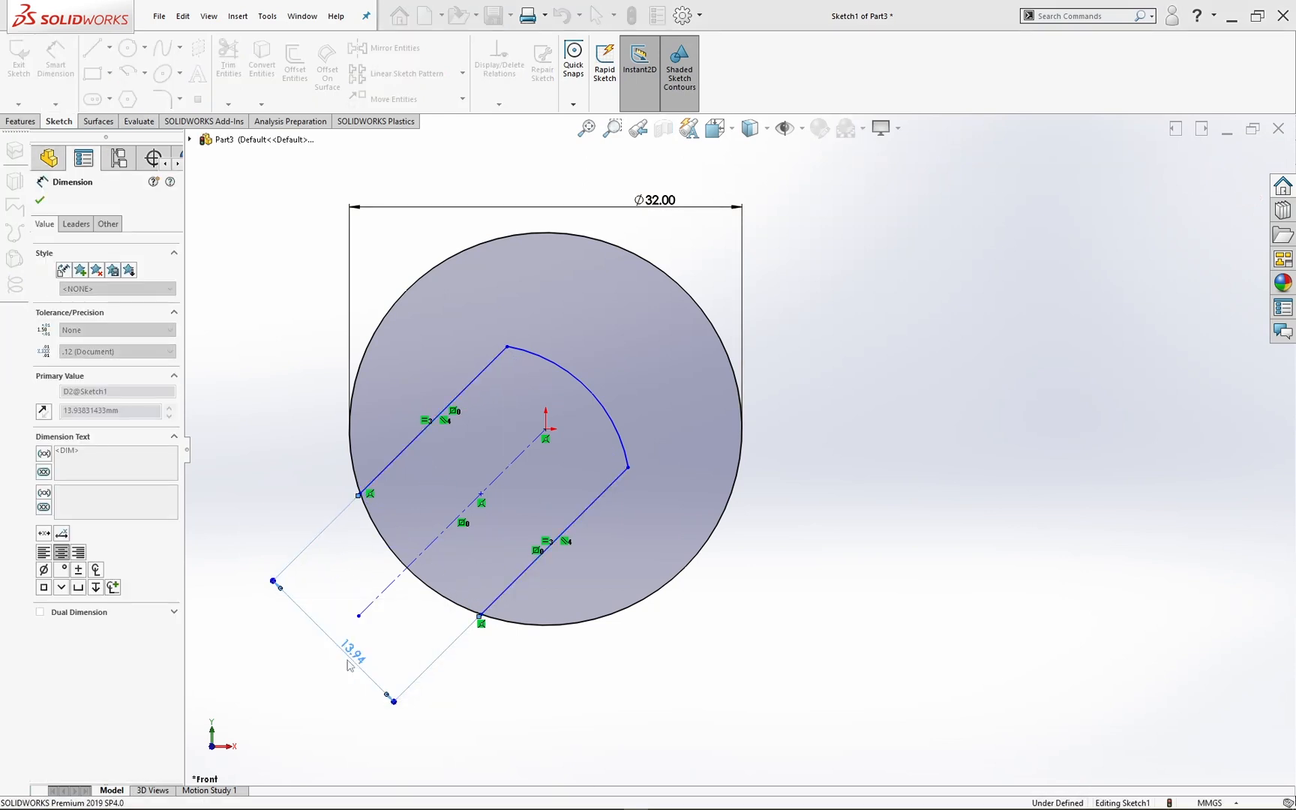
left_click(108, 47)
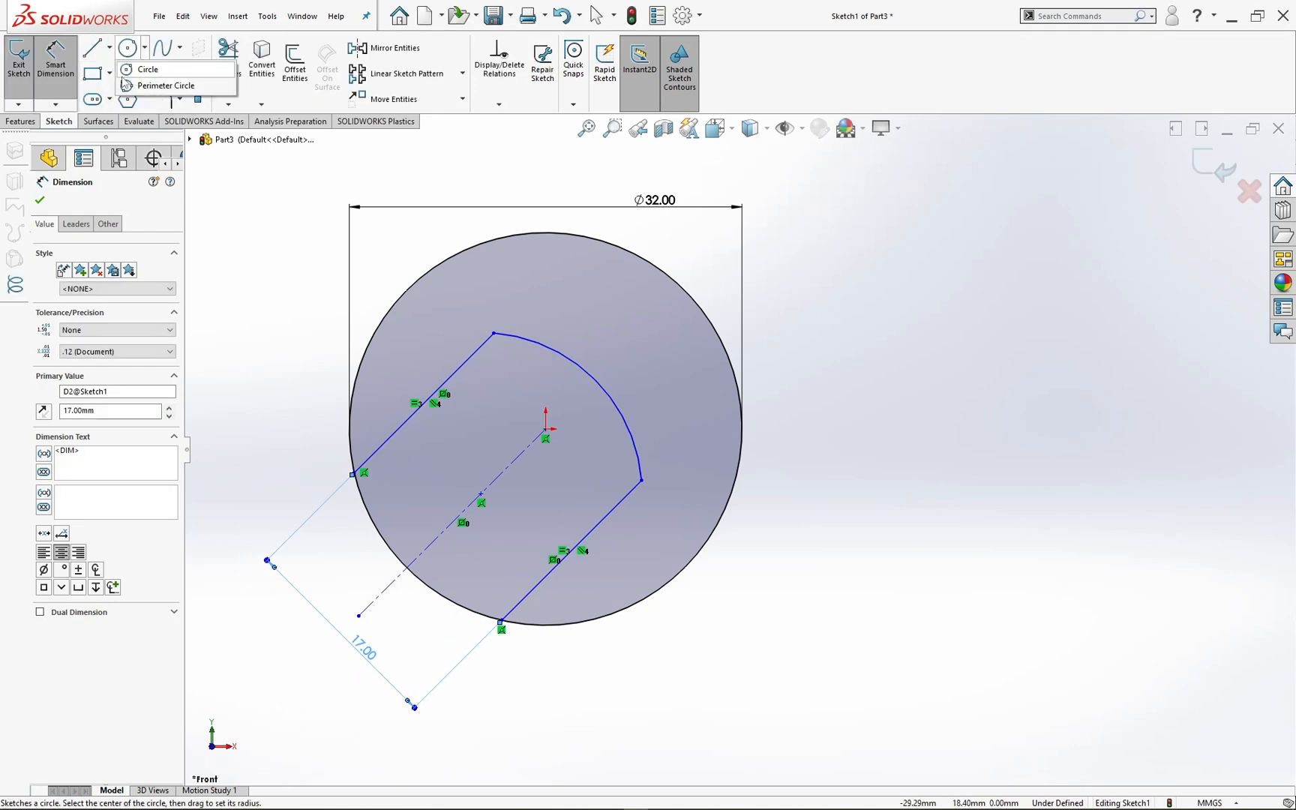
Step: Sketch a horizontal centerline about 7.5 mm long leftward from the origin and delete its length dimension
left_click(112, 86)
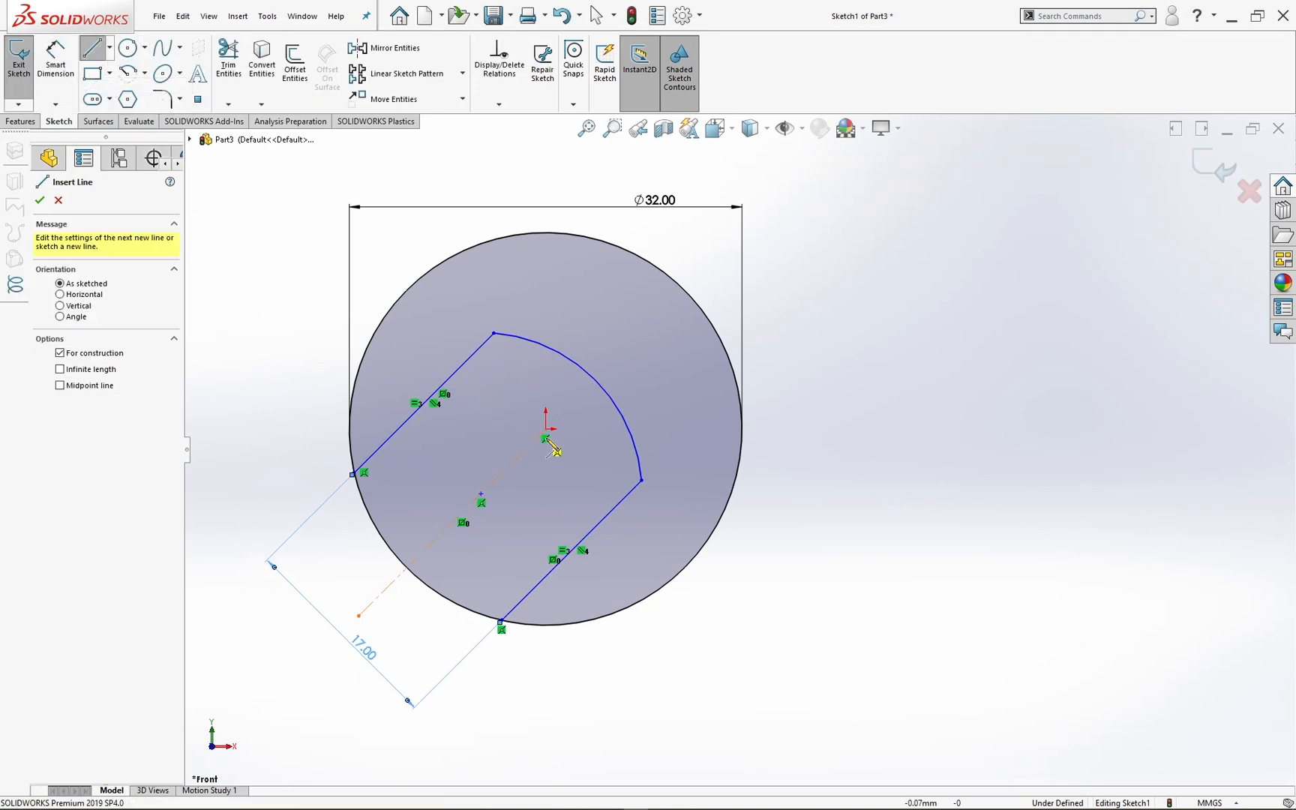
left_click(546, 430)
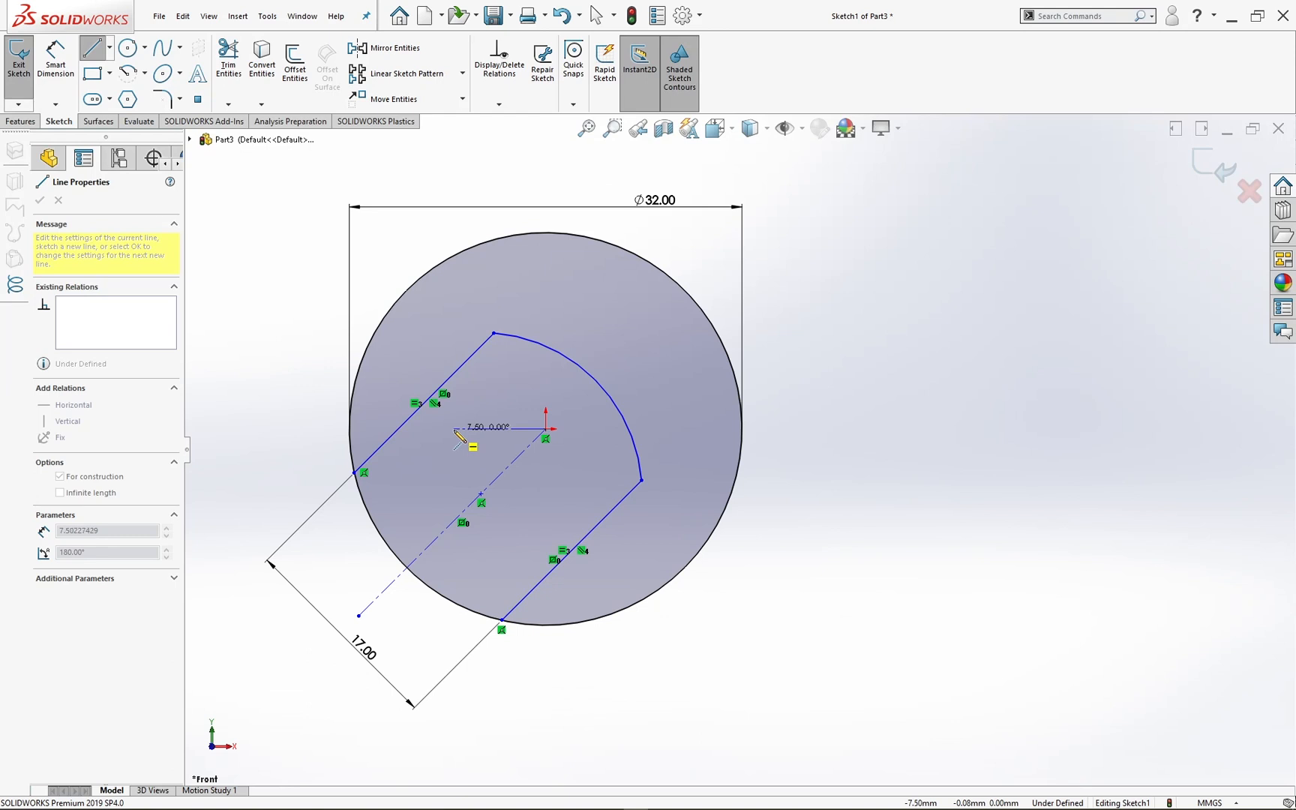
left_click(455, 431)
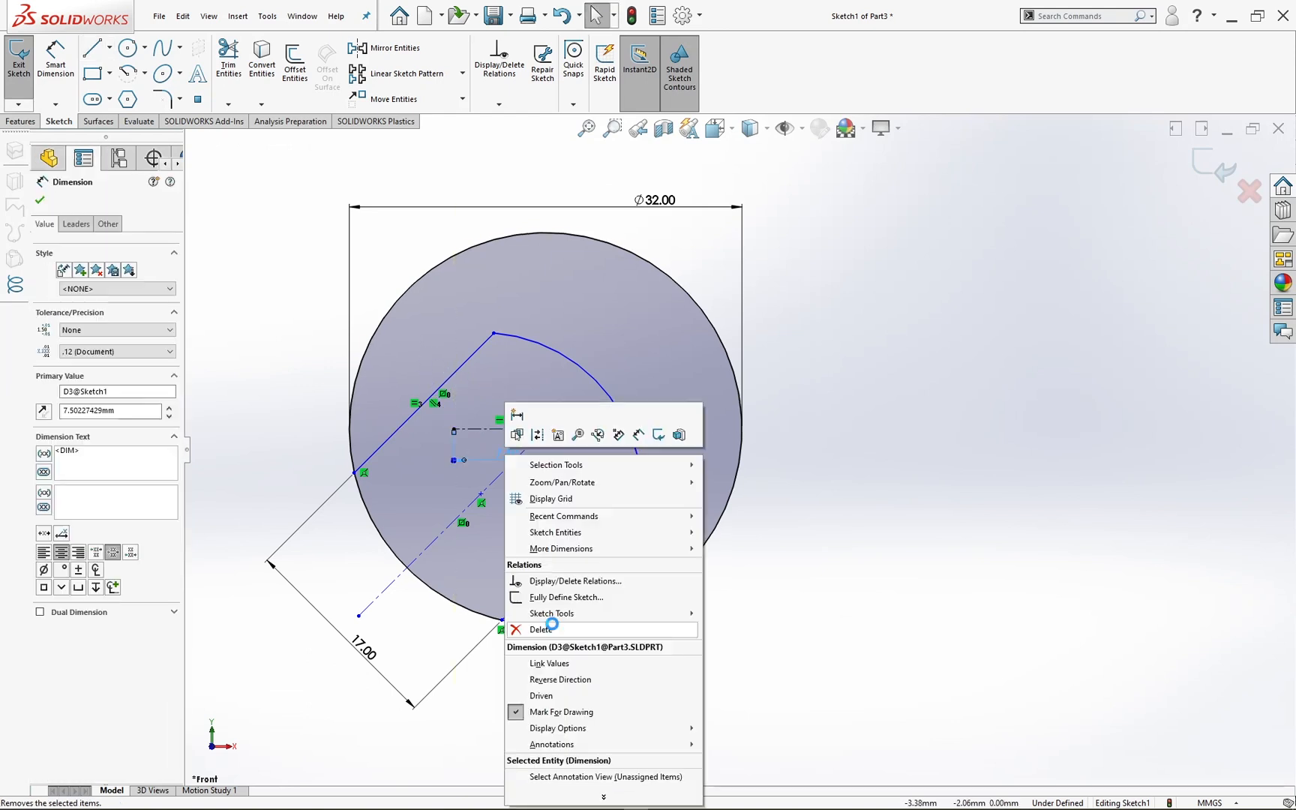
left_click(546, 628)
Step: Dimension the angle between the horizontal centerline and the diagonal centerline and set it to 17 degrees
left_click(55, 60)
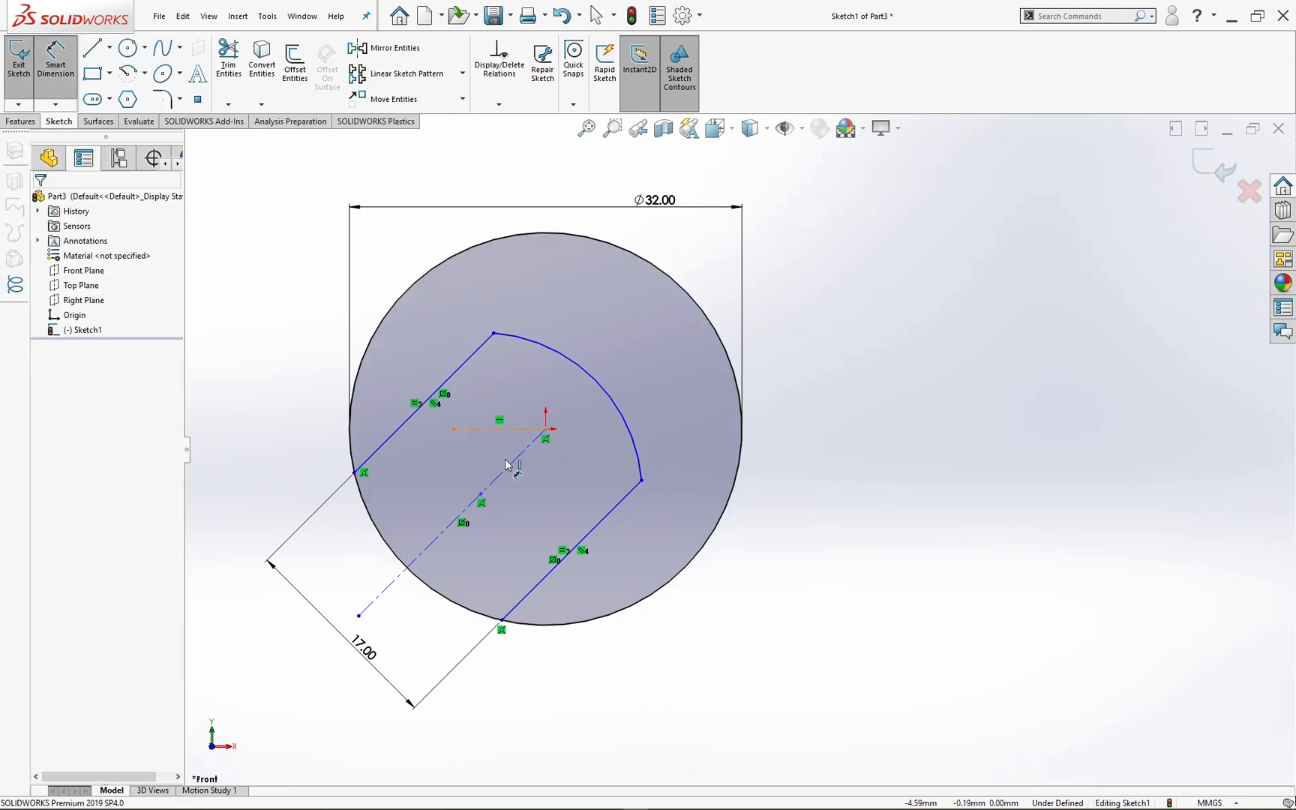
left_click(510, 429)
left_click(495, 480)
left_click(429, 482)
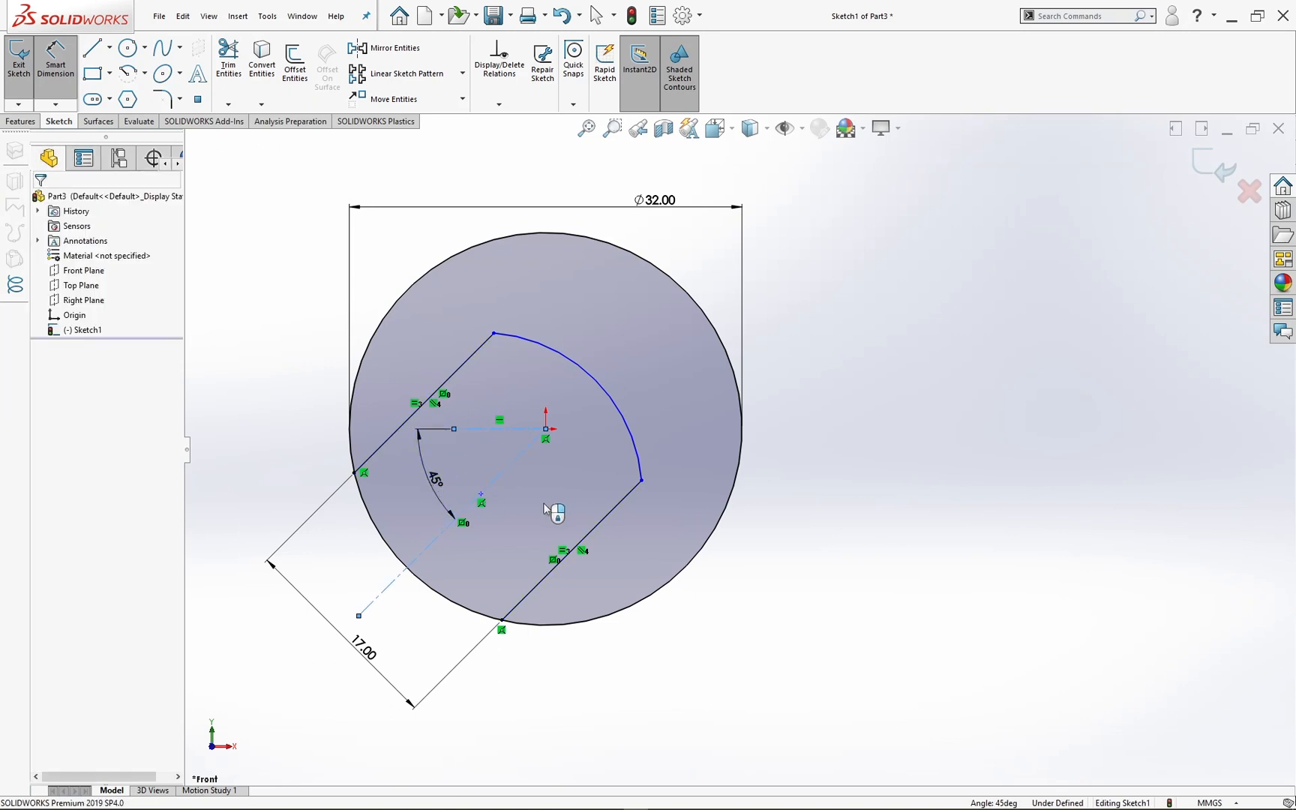
type("17")
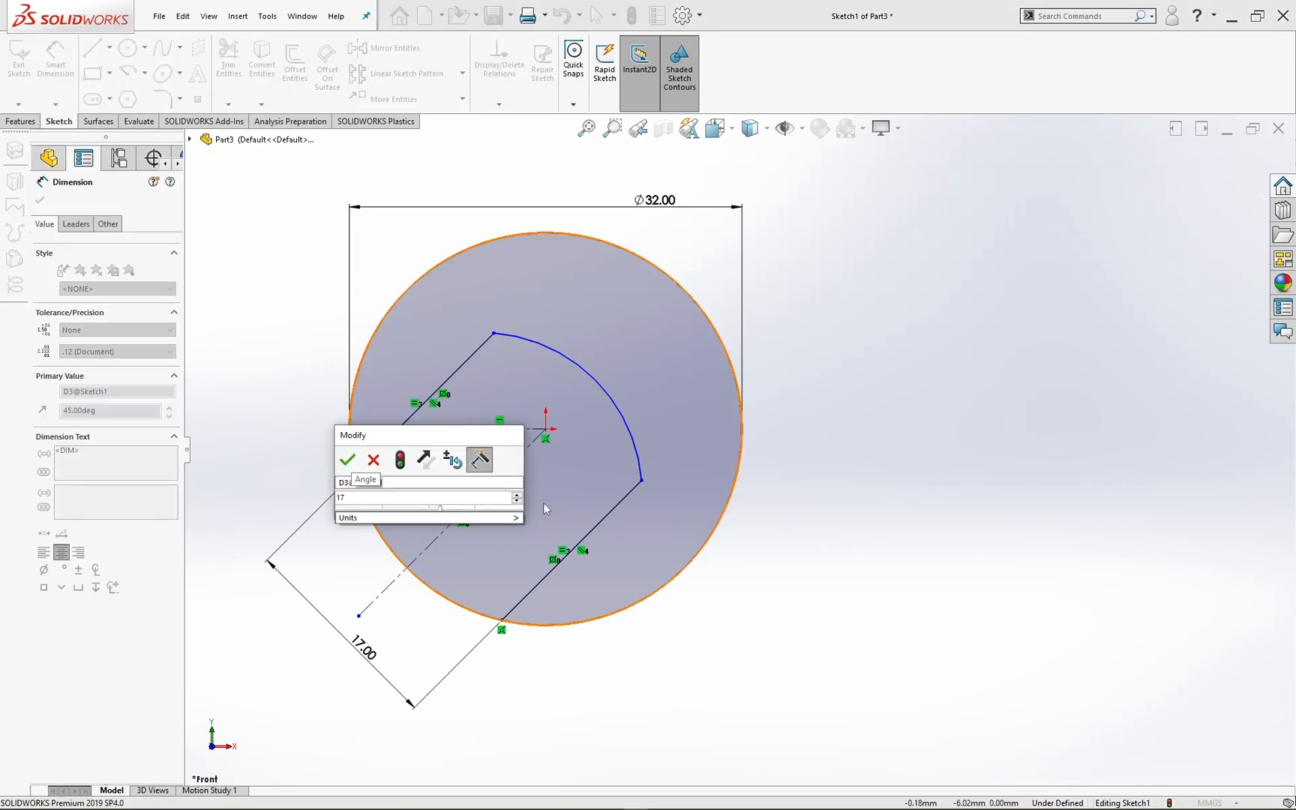
key("Return")
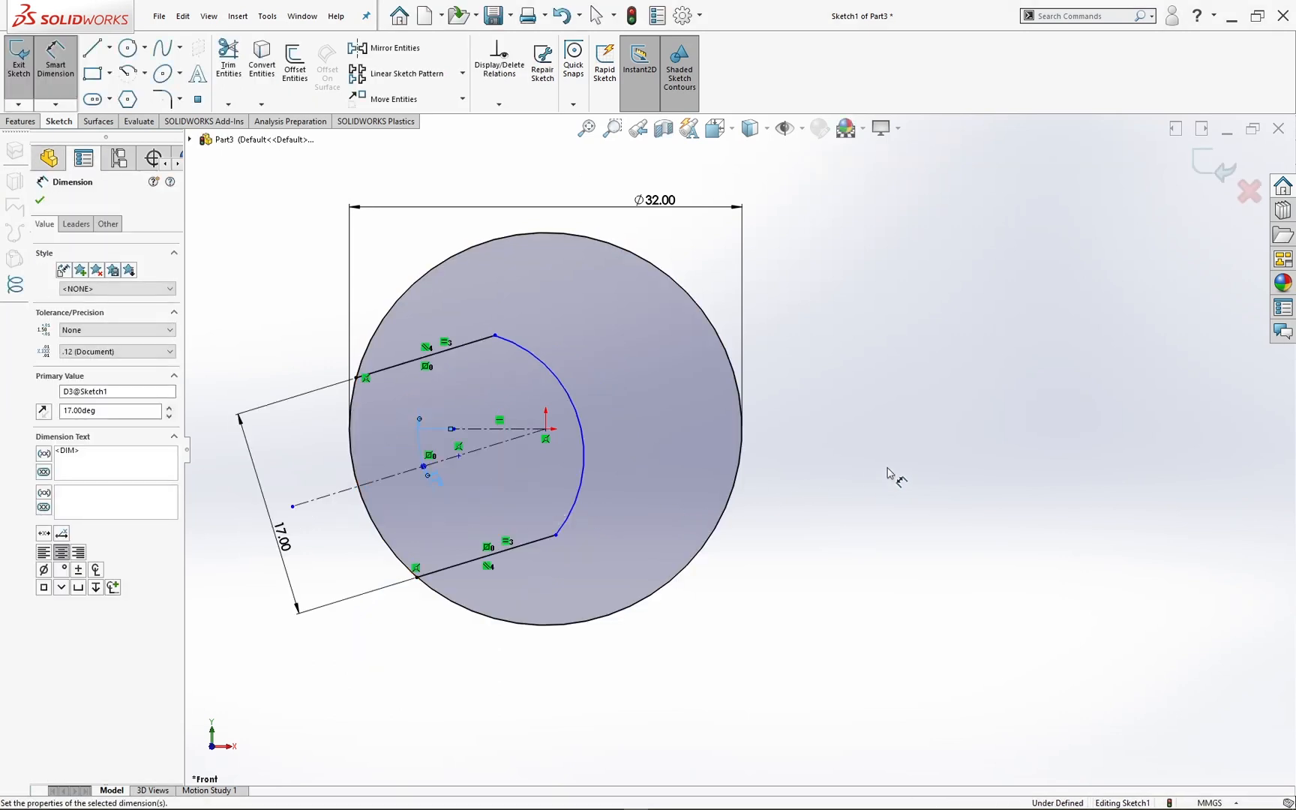
left_click(889, 457)
Step: Dimension the horizontal distance between the slot arc's centre point and the origin and set it to 6 mm
scroll(742, 446, "up", 2)
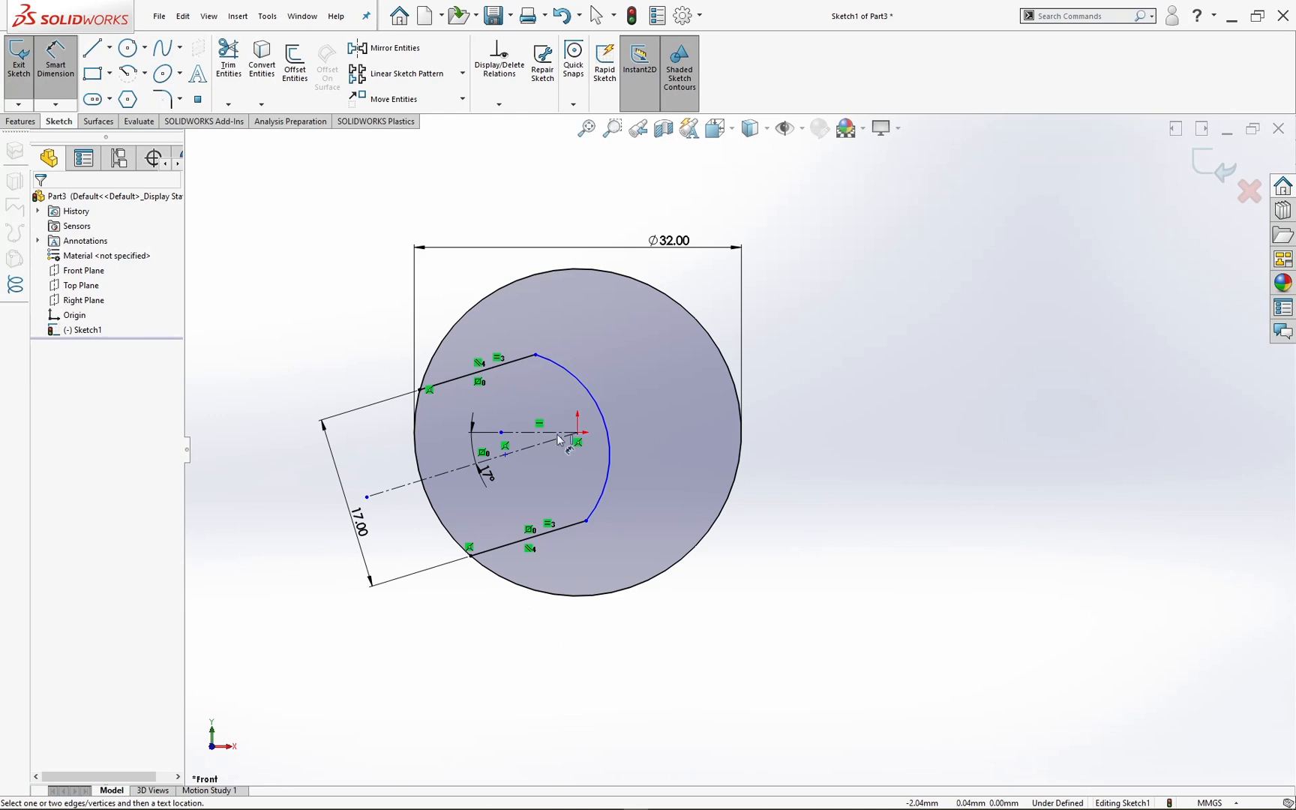
left_click(506, 455)
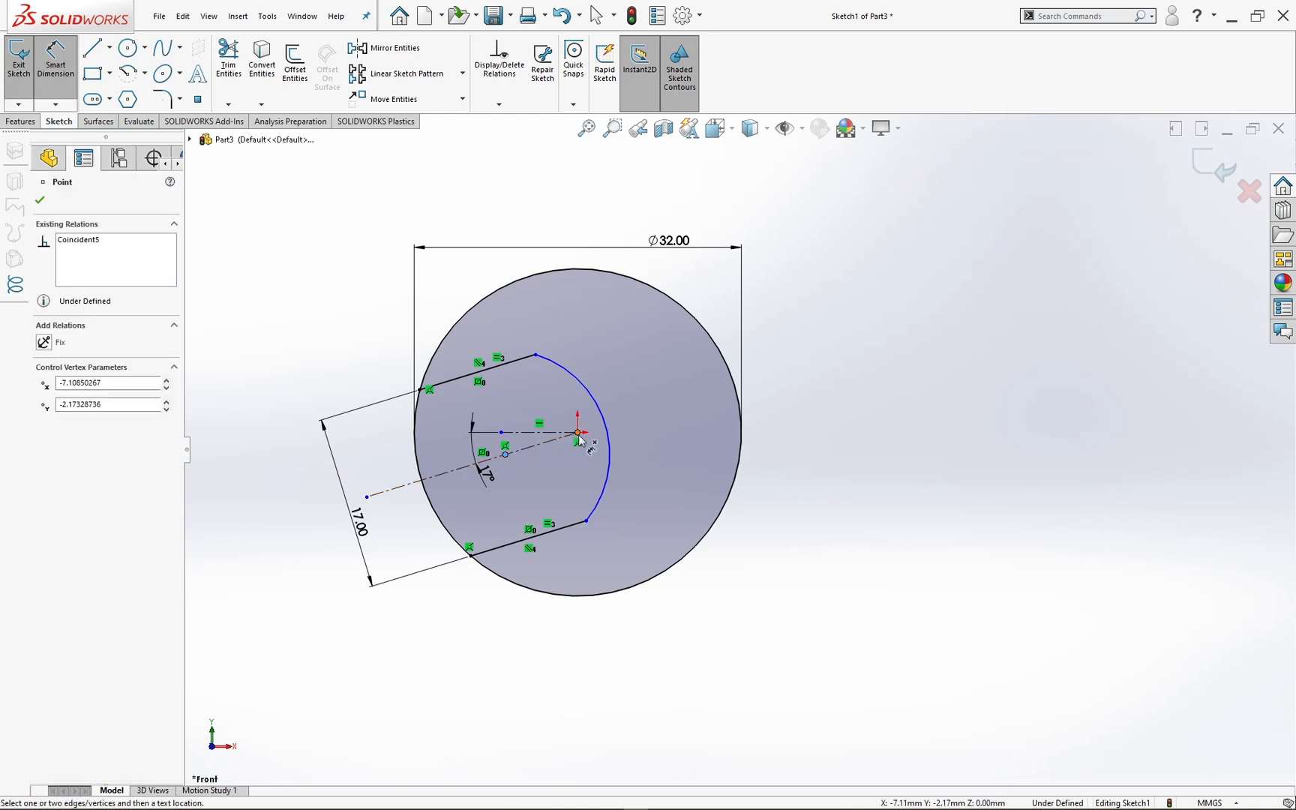
left_click(578, 435)
left_click(553, 492)
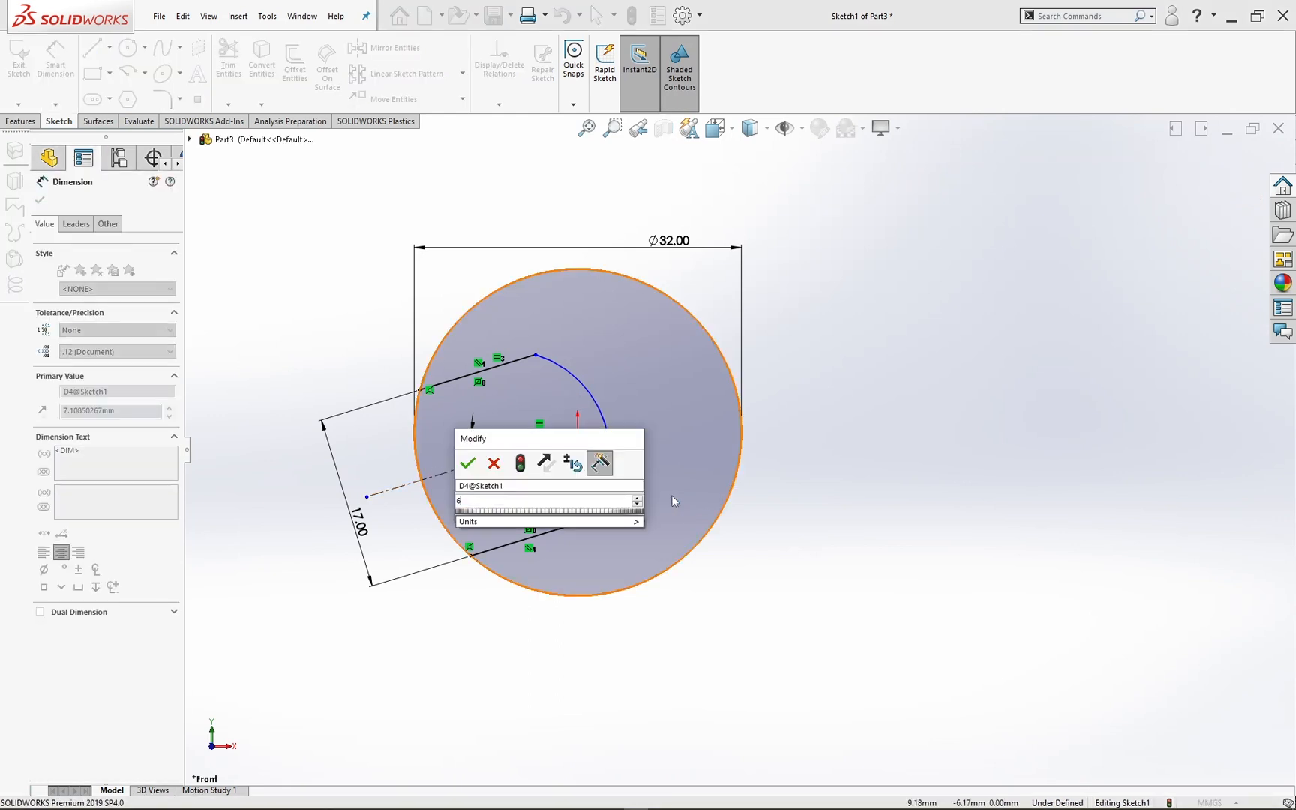
type("6")
key("Return")
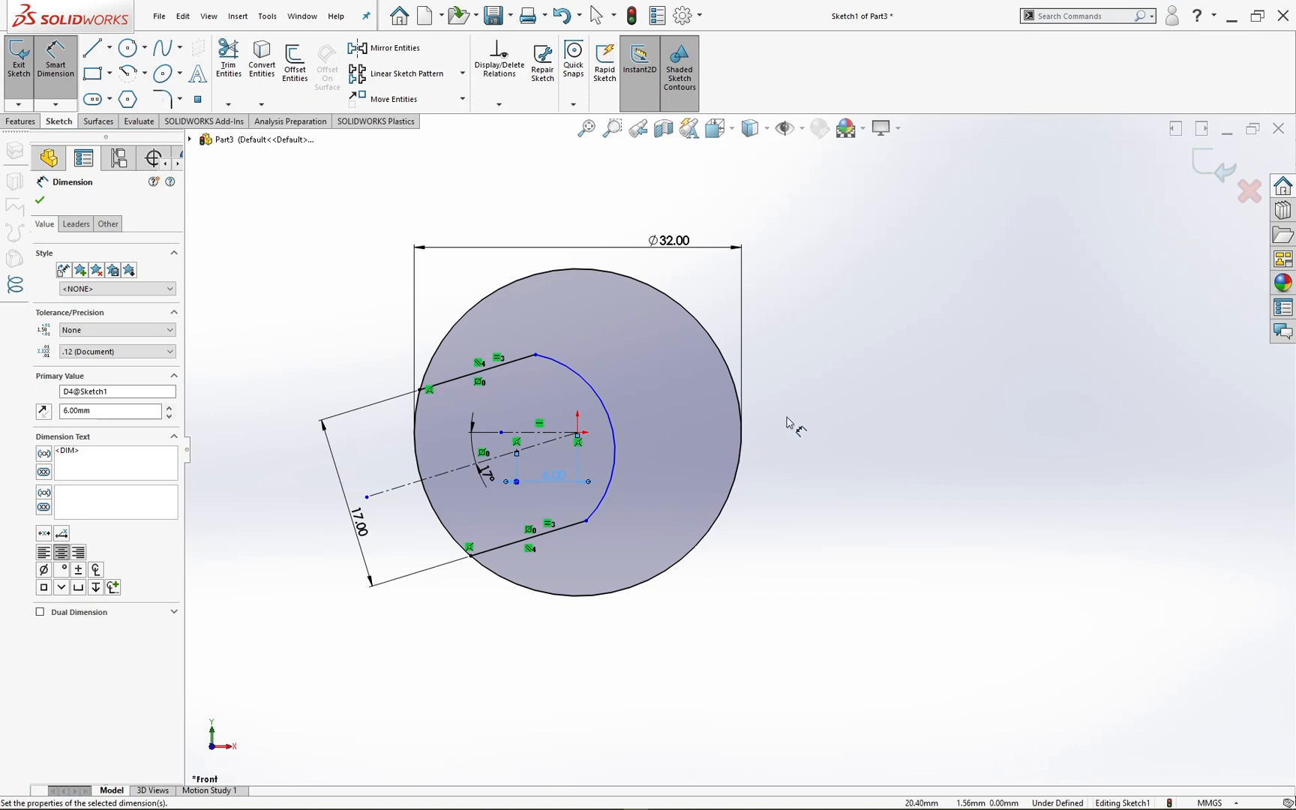
Step: Dimension the slot arc's radius and set it to 9 mm
left_click(613, 440)
left_click(620, 344)
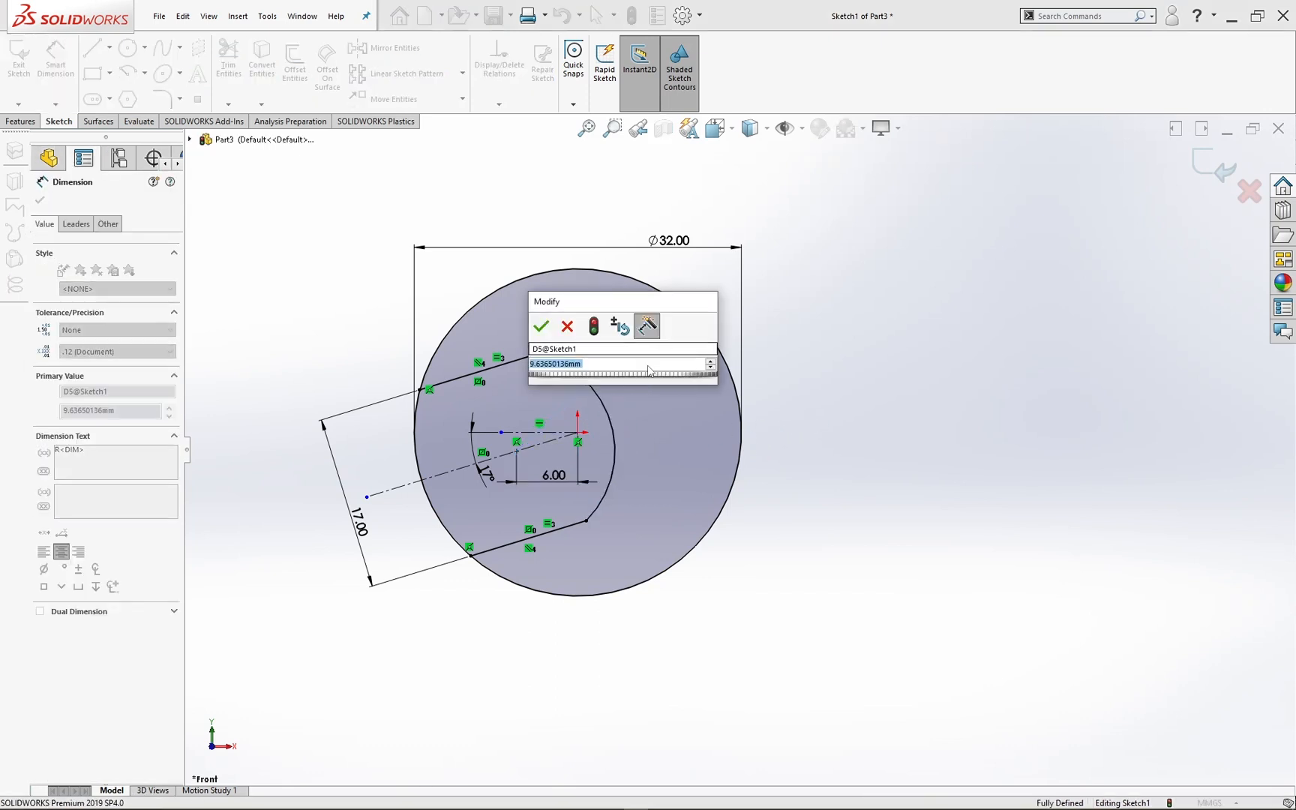
type("9")
key("Return")
key("Escape")
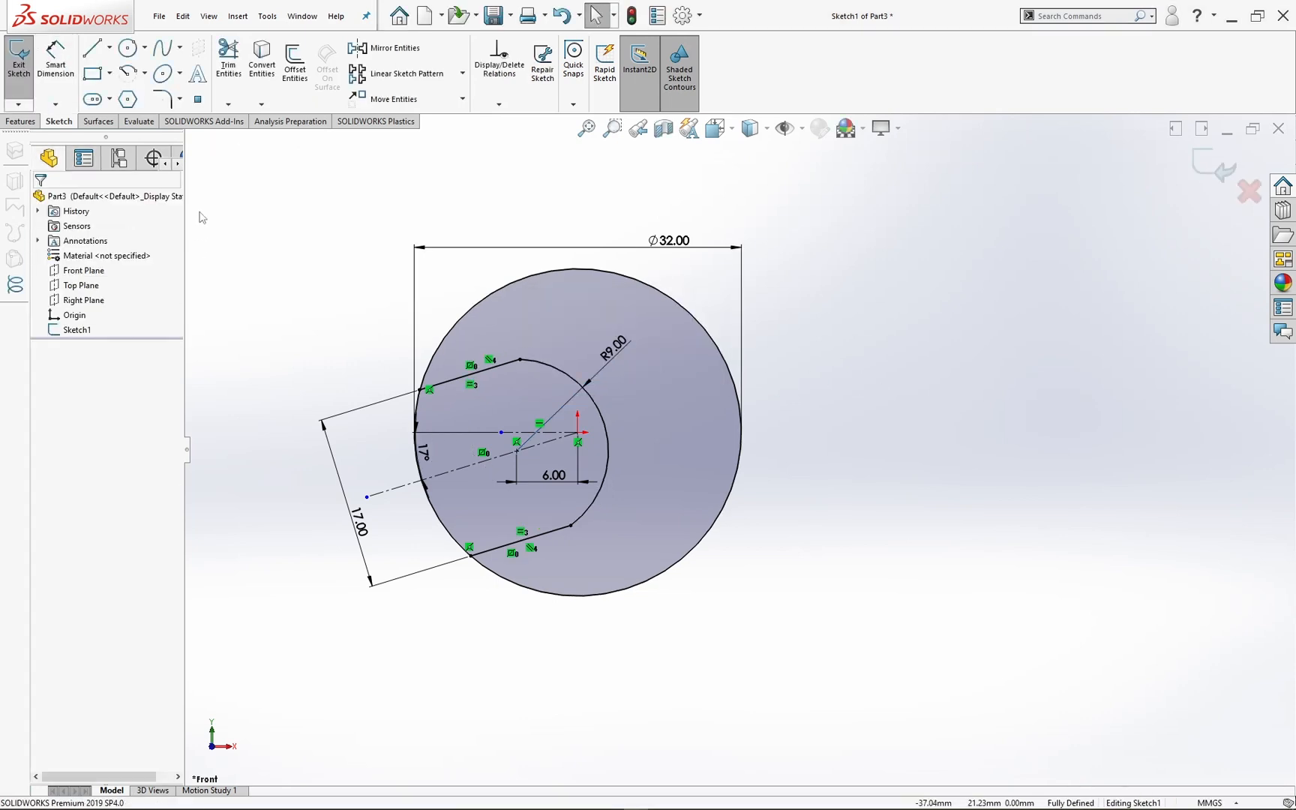
Step: Trim away the part of the 32 mm circle that crosses the slot opening, using Power trim
left_click(229, 62)
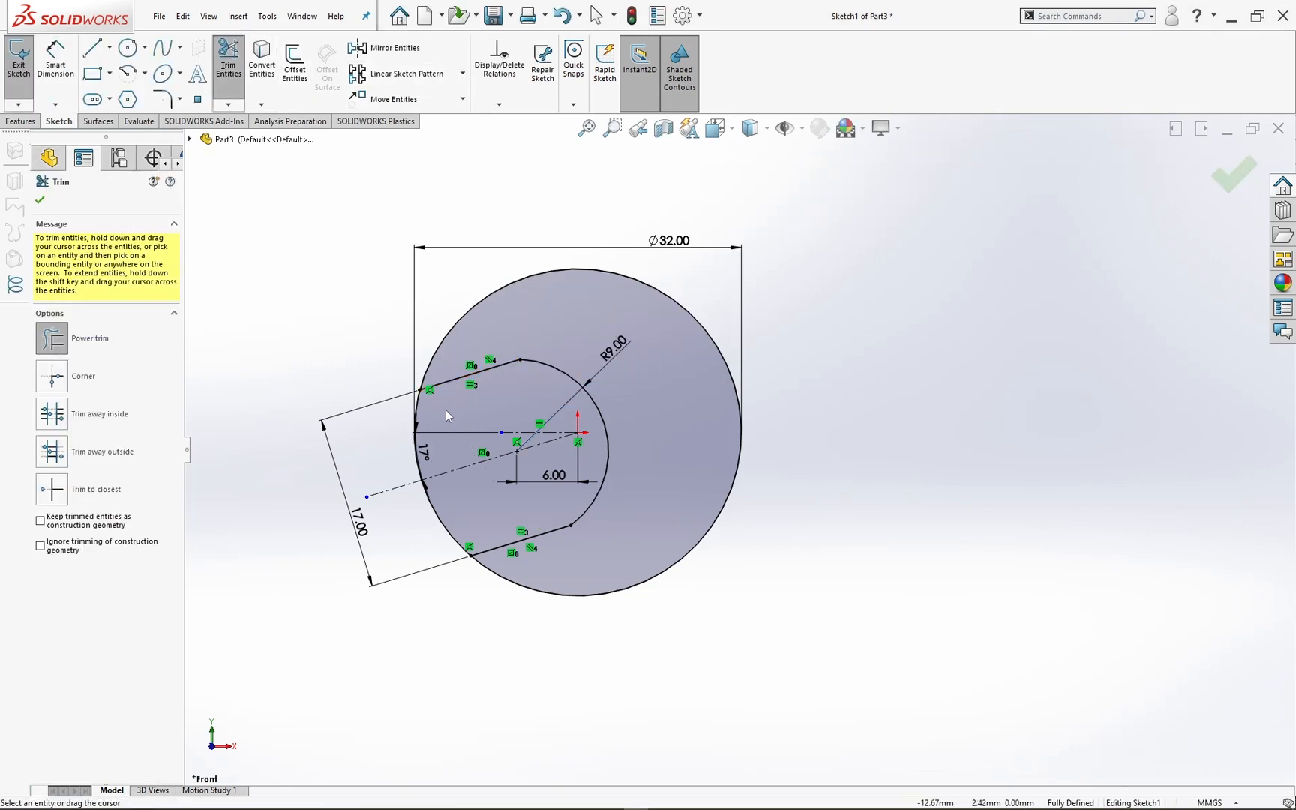
left_click_drag(446, 409, 397, 435)
left_click_drag(458, 492, 471, 527)
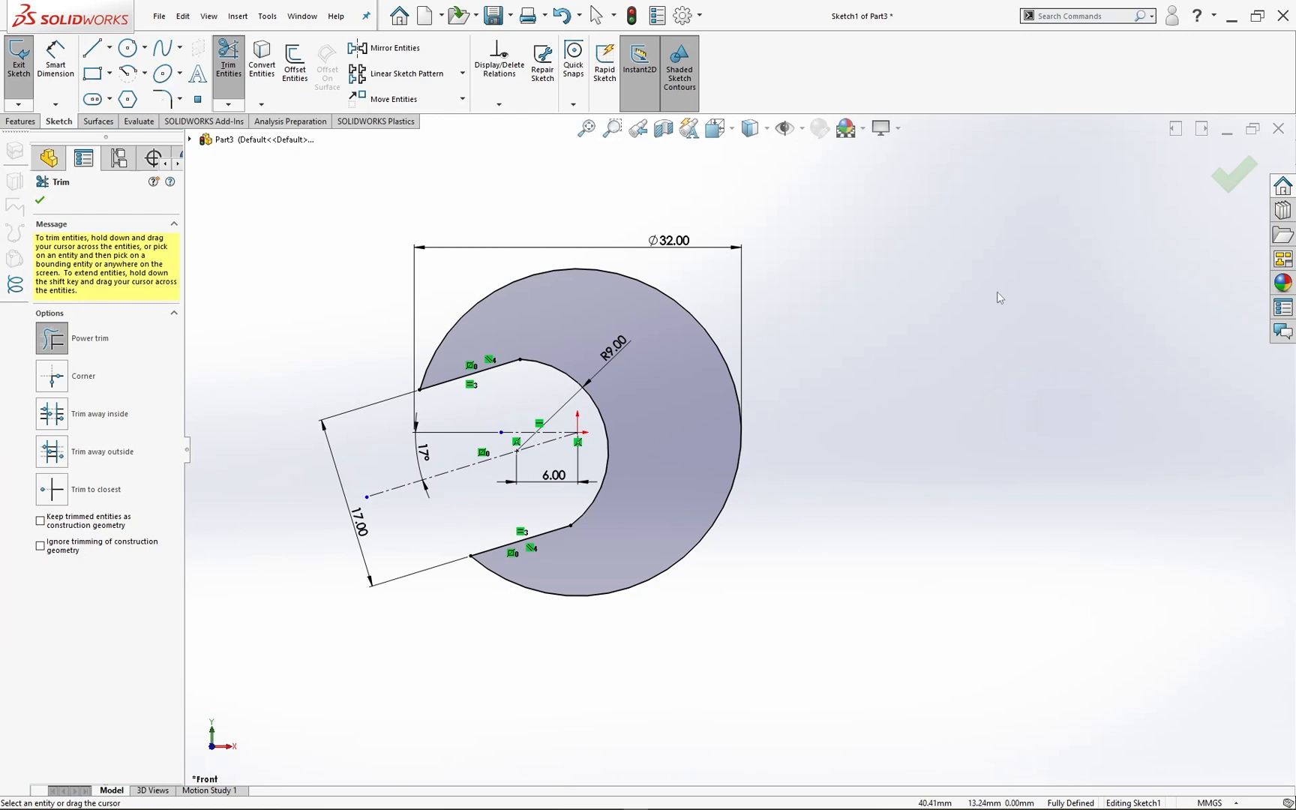
left_click(1222, 179)
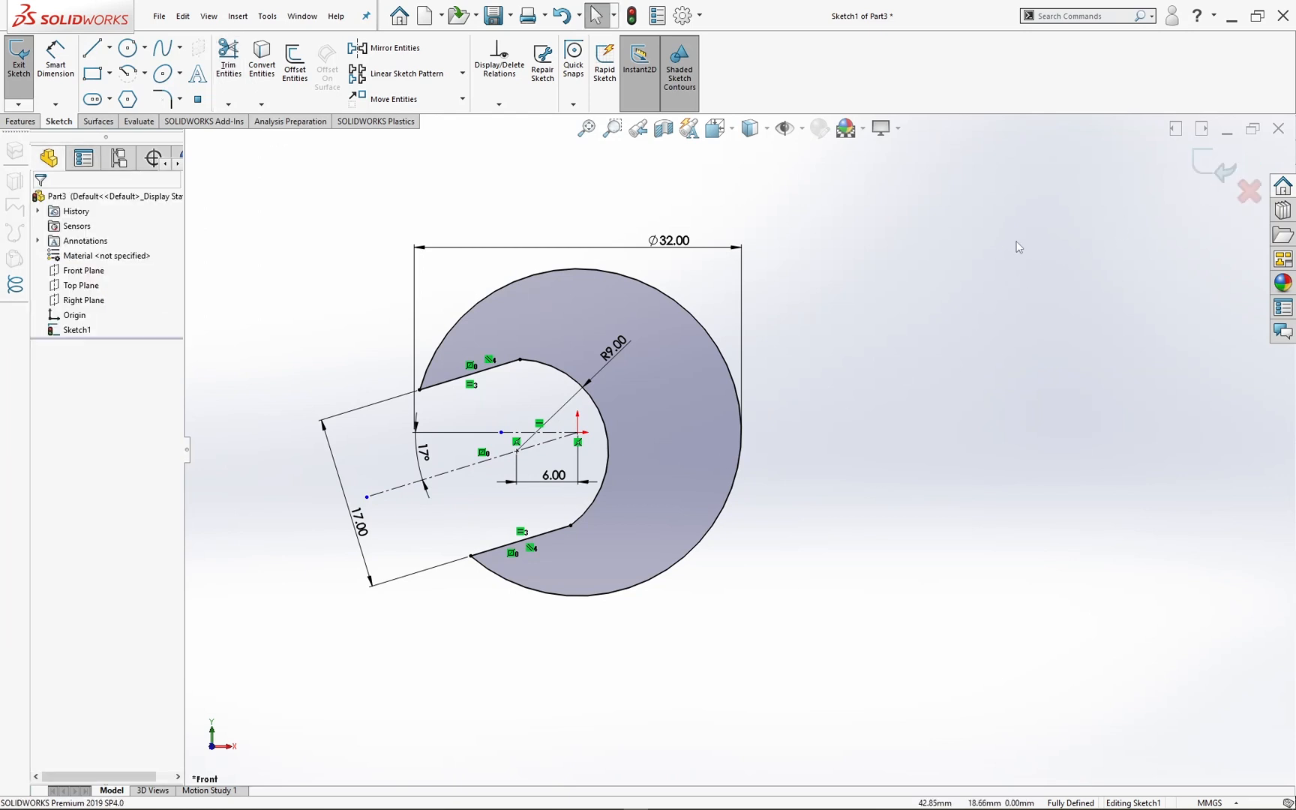
Step: Exit the sketch and extrude the C-shaped profile 5 mm with the Mid Plane end condition
left_click(1204, 174)
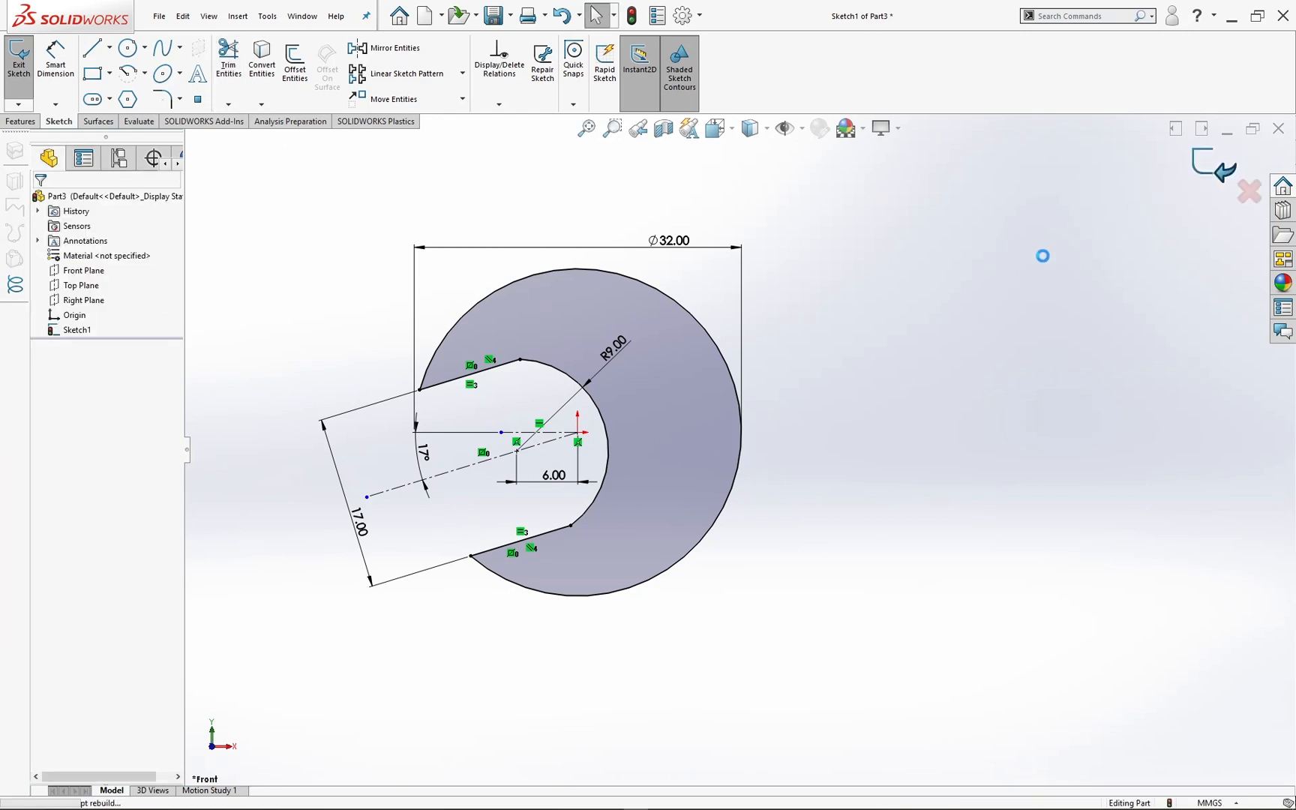
left_click(73, 330)
left_click(20, 120)
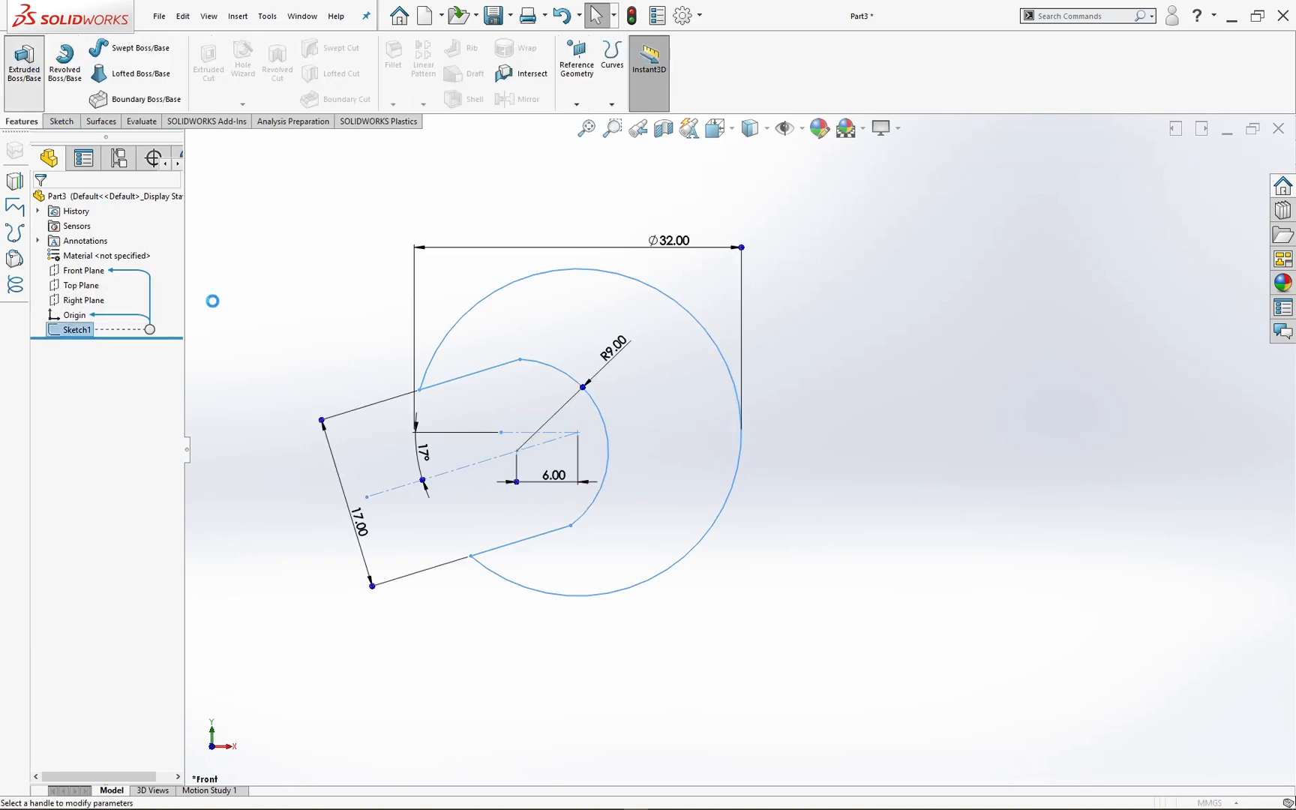
left_click(143, 282)
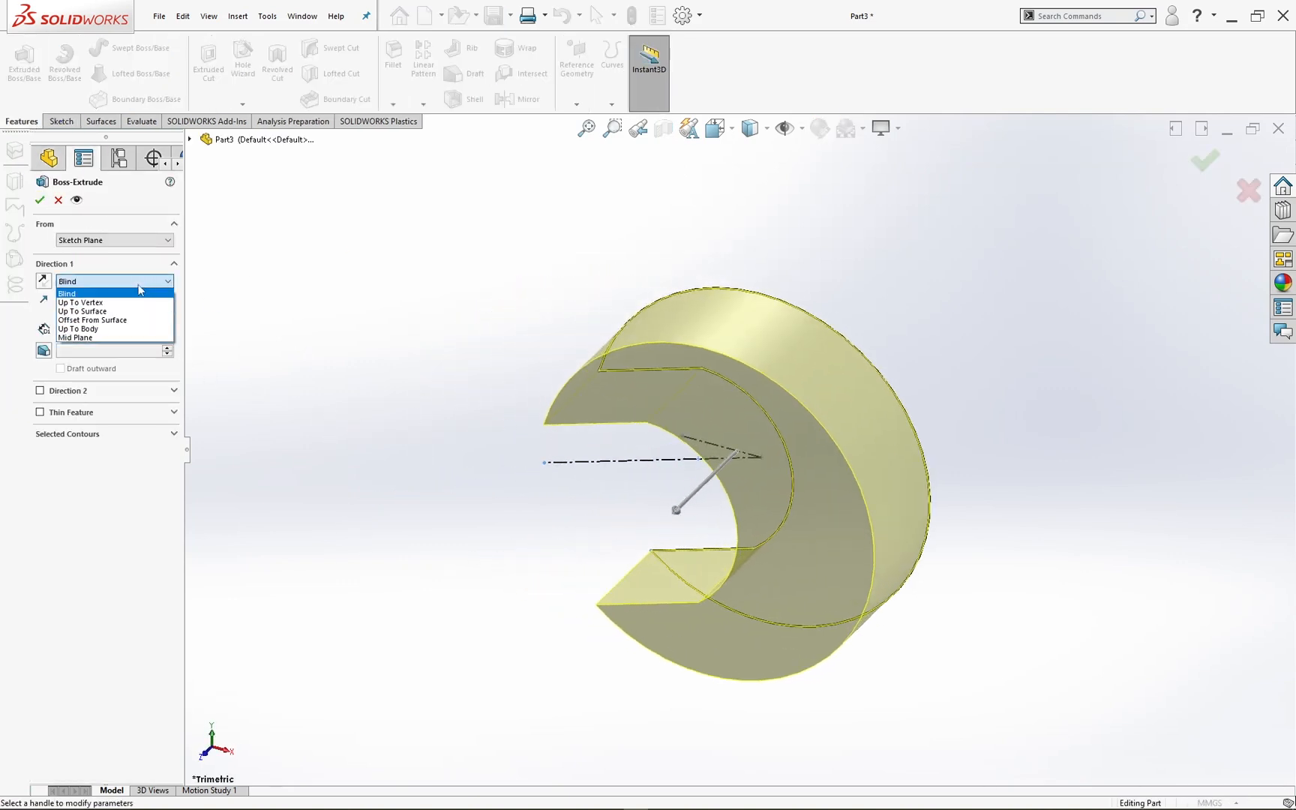
left_click(106, 339)
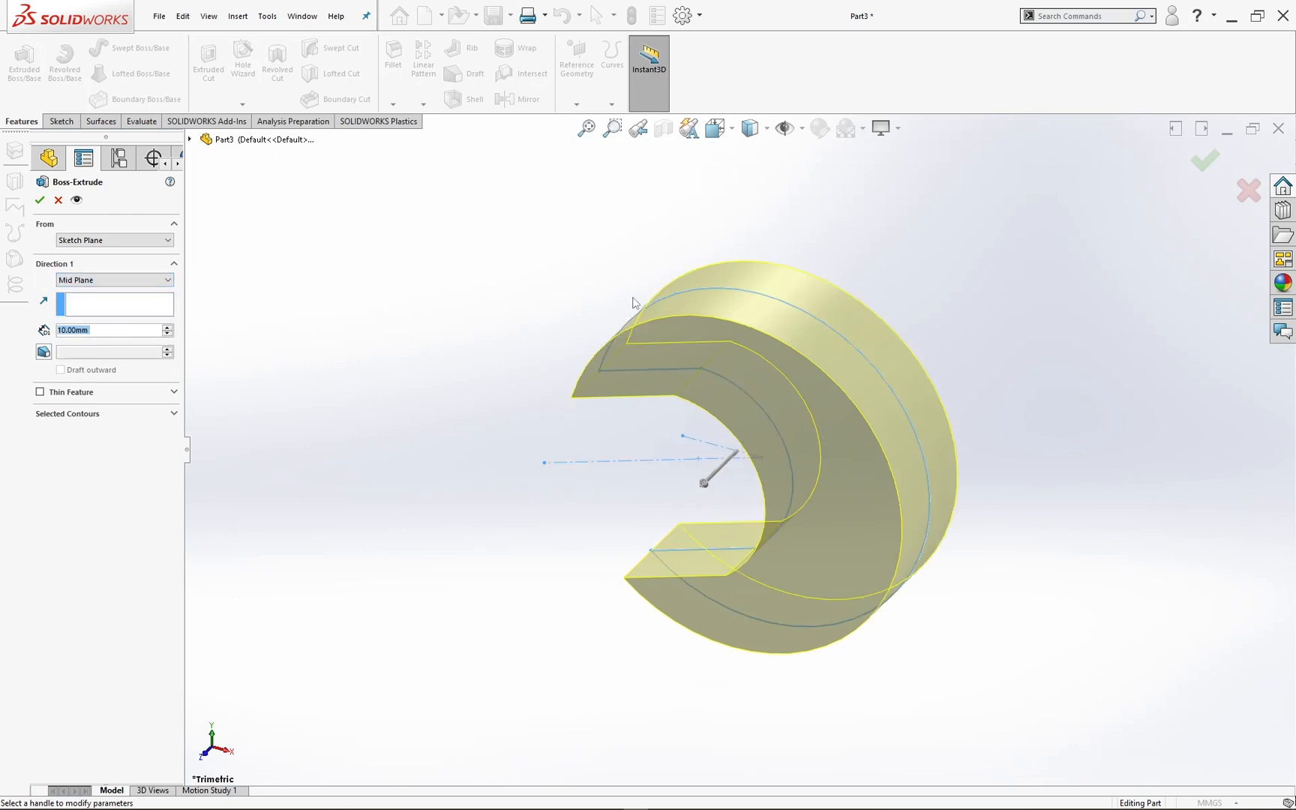
type("5")
key("Return")
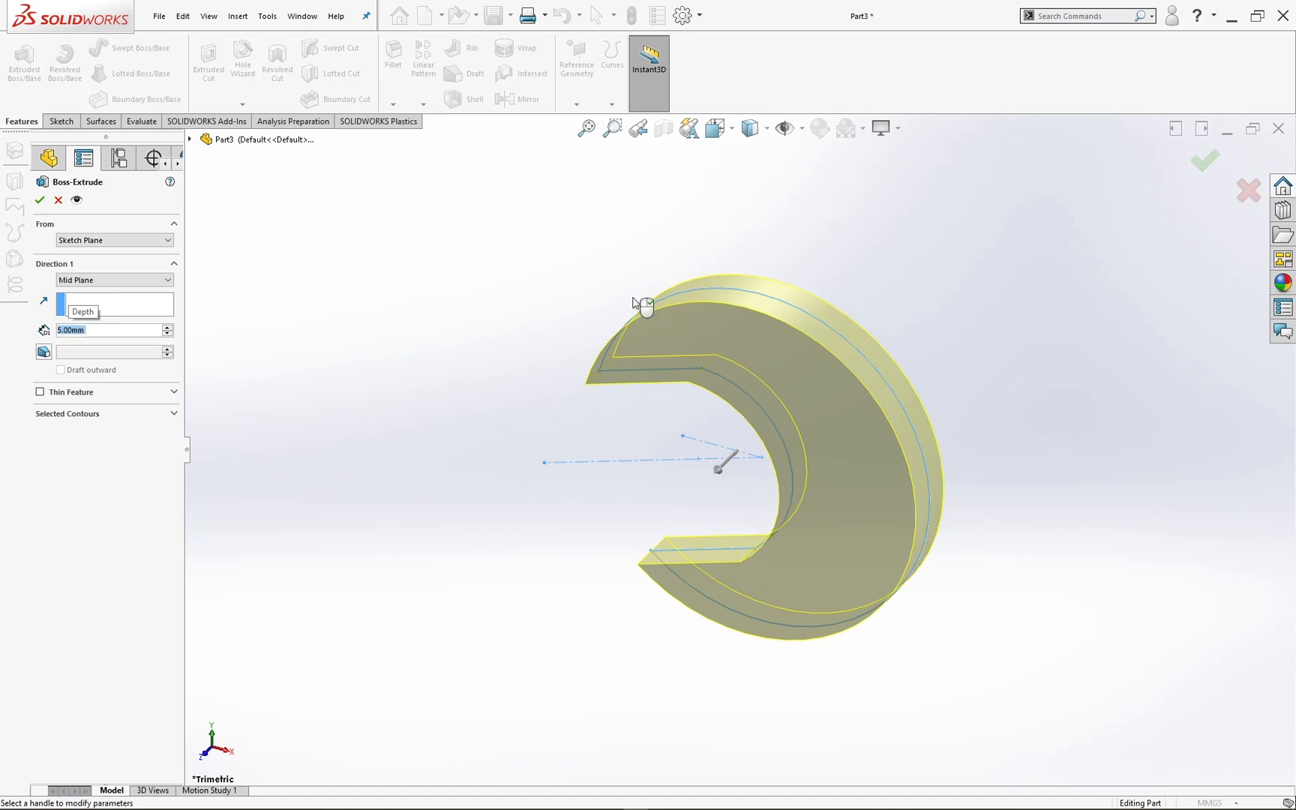
left_click(1206, 166)
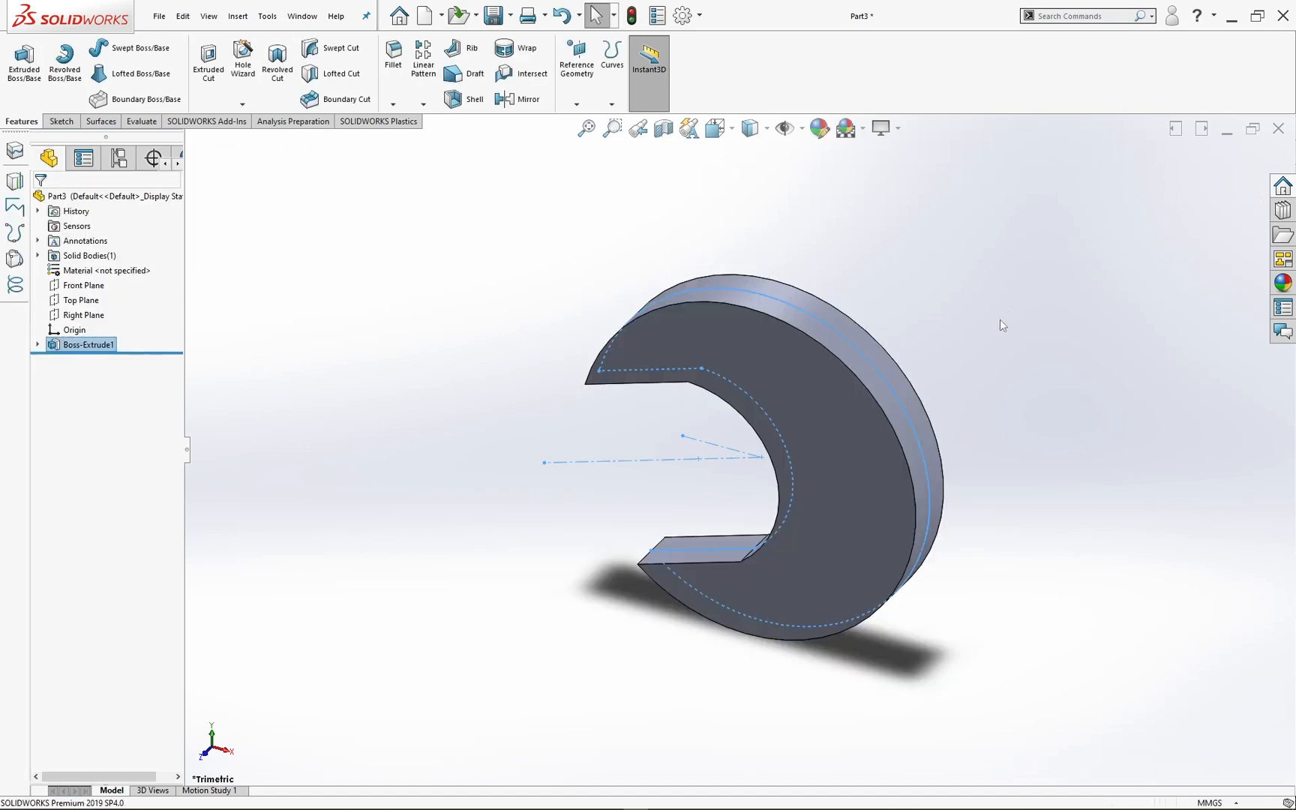
Step: Start a new sketch on the Front Plane, viewed from the front
middle_click_drag(922, 390, 707, 398)
key("space")
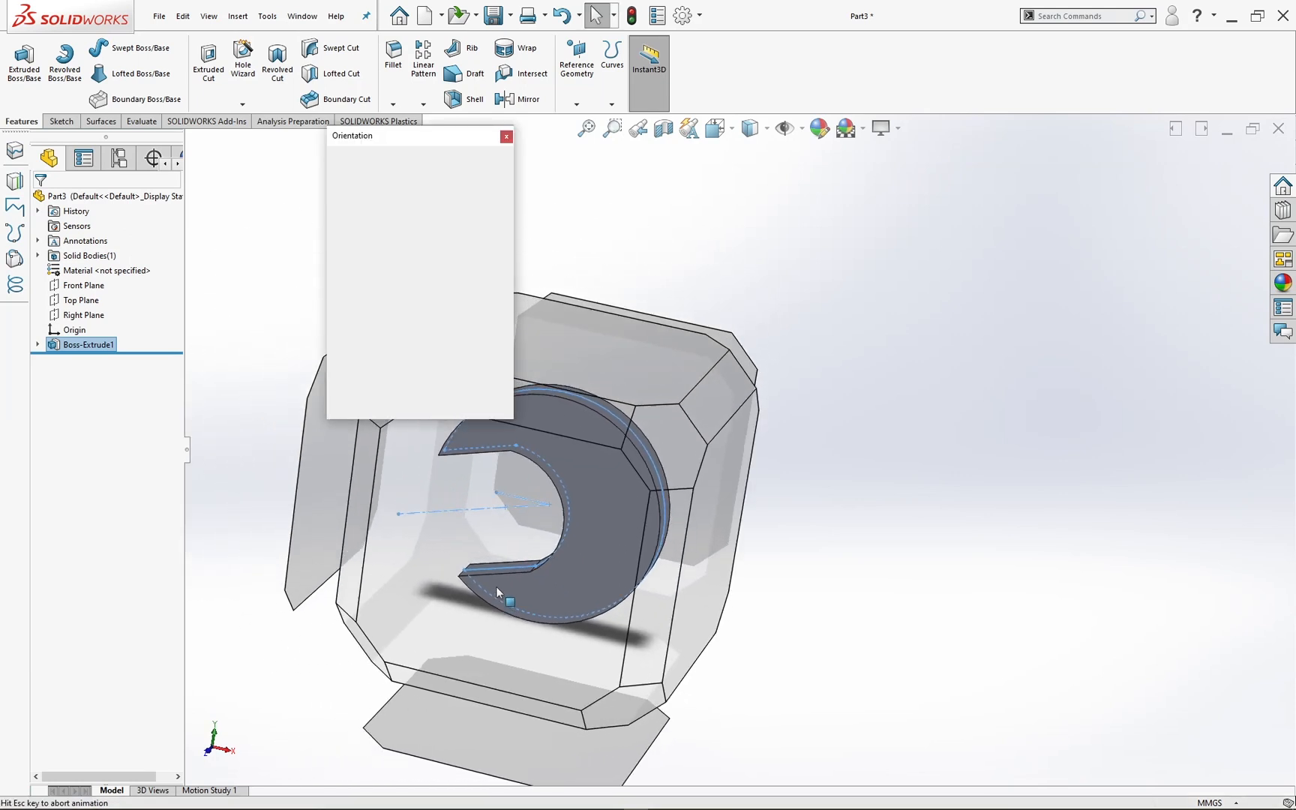
left_click(612, 542)
middle_click_drag(790, 466, 567, 476, "ctrl")
scroll(564, 478, "down", 2)
scroll(567, 478, "up", 5)
middle_click_drag(694, 468, 514, 478, "ctrl")
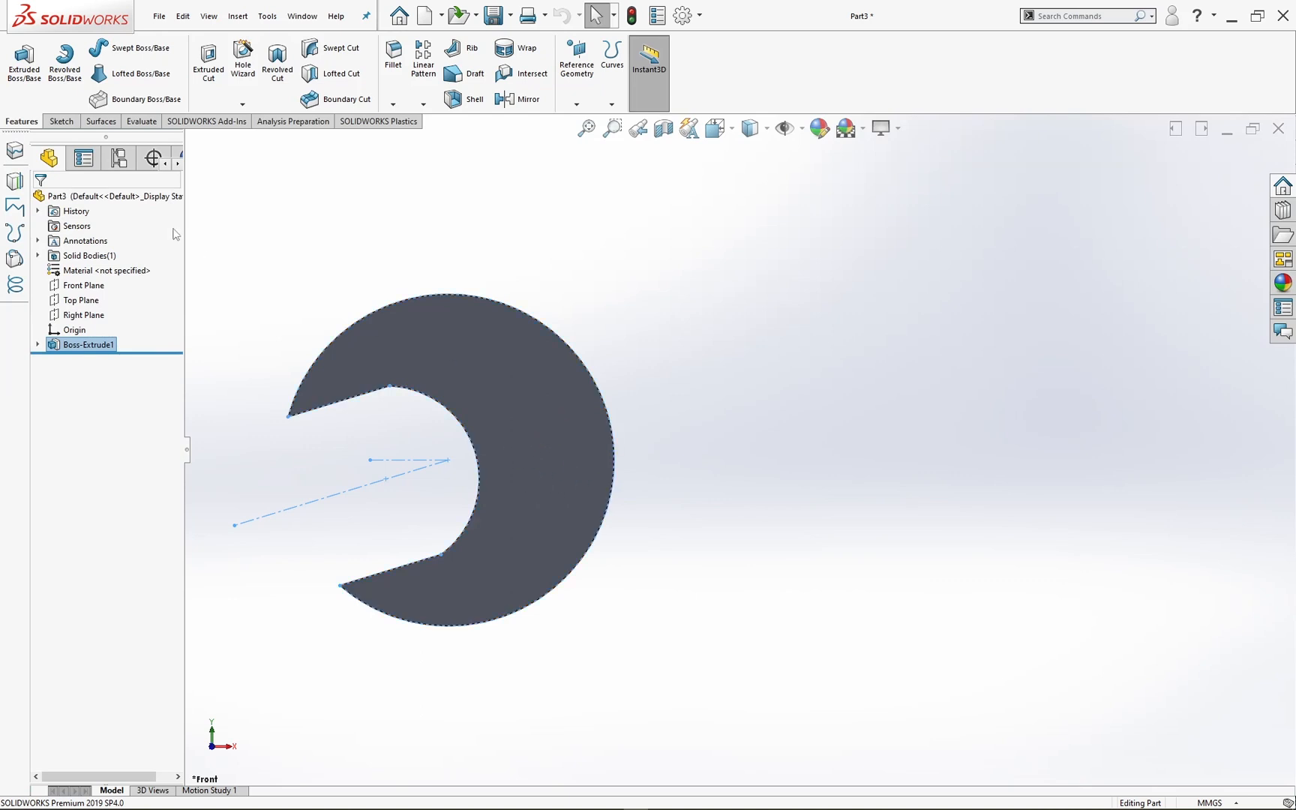
left_click(75, 301)
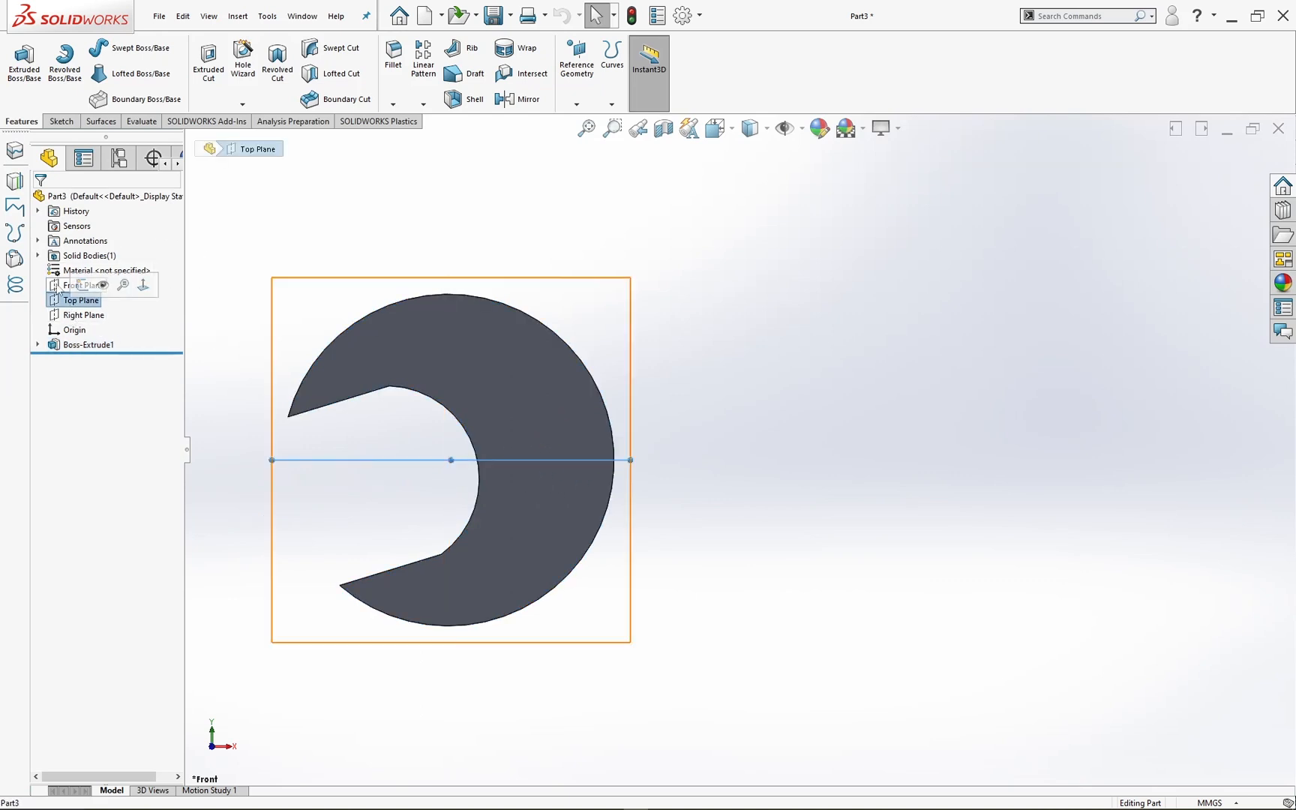
left_click(58, 287)
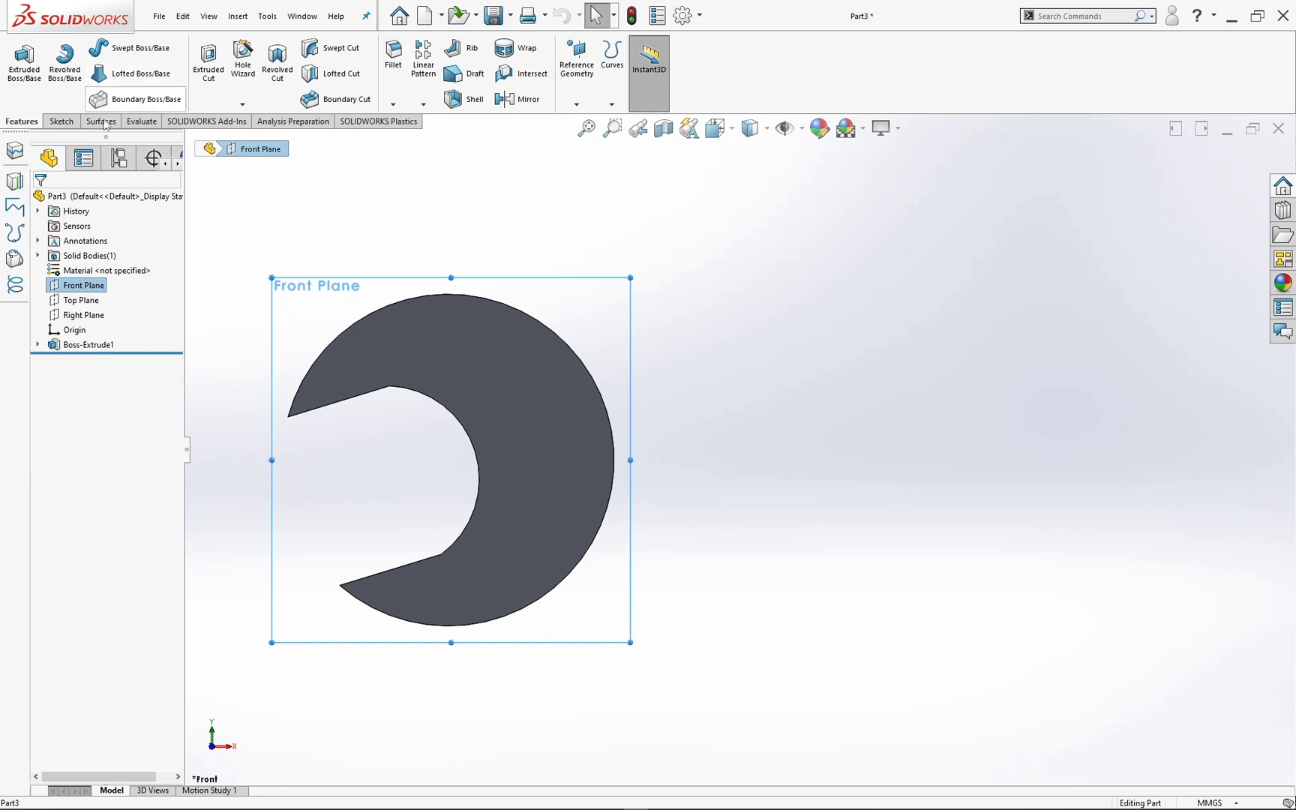
left_click(69, 124)
left_click(19, 60)
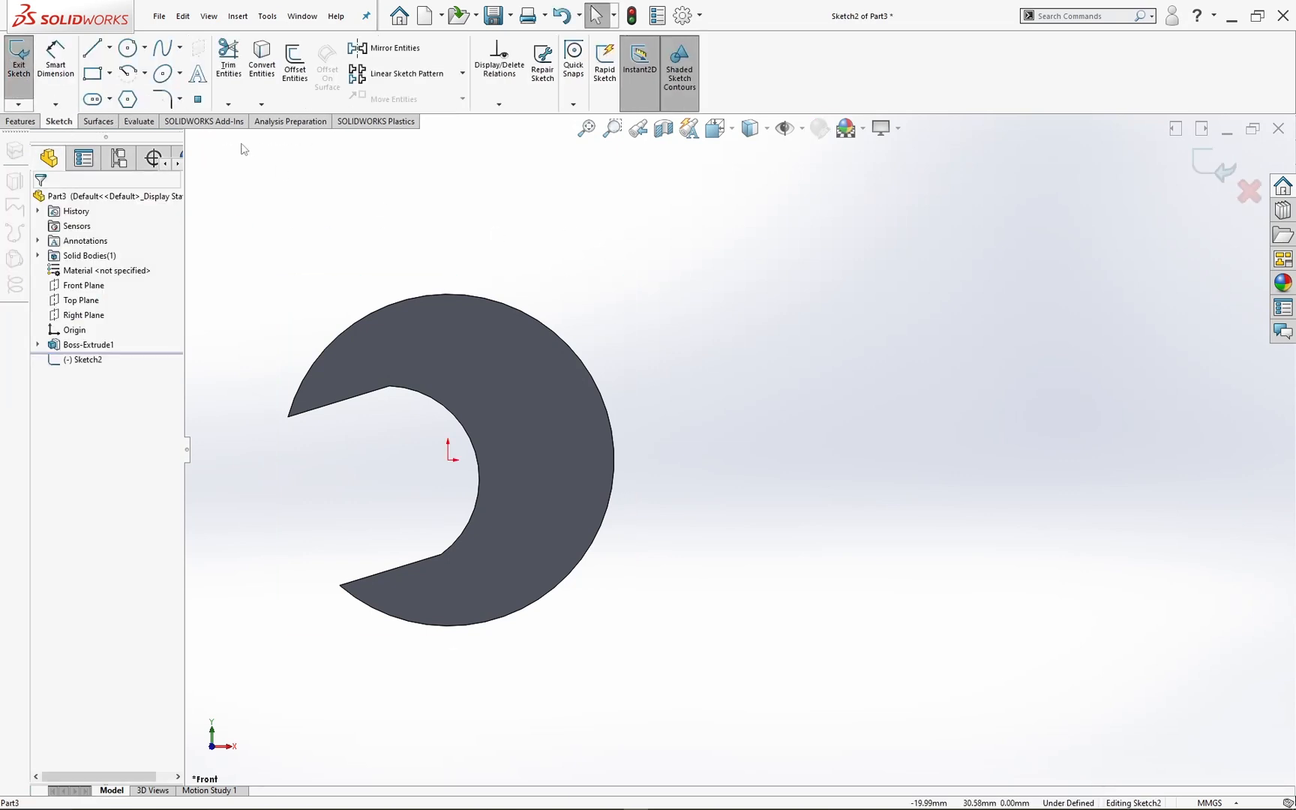
Step: Sketch a circle of about 12 mm radius, centred level with the origin and about 61 mm to its right
left_click(128, 48)
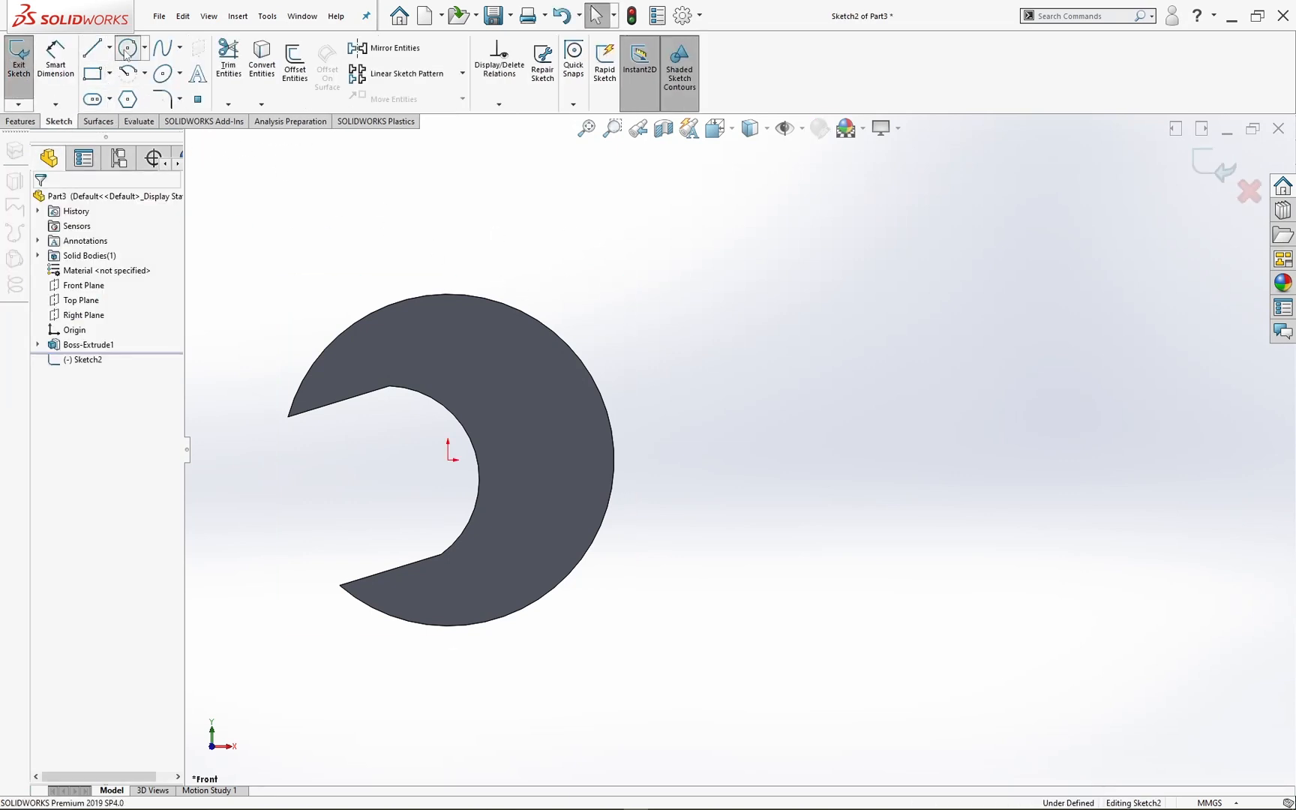
left_click(1086, 460)
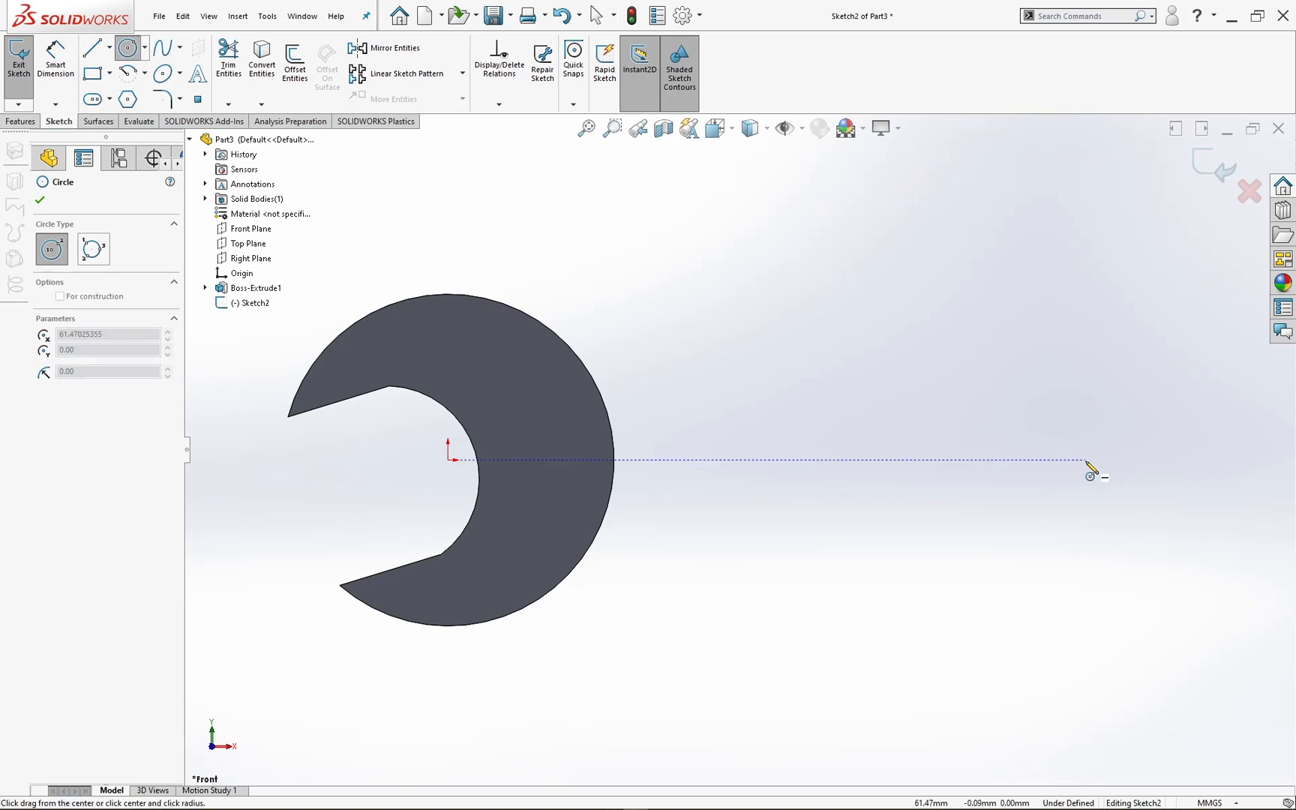
left_click(1037, 344)
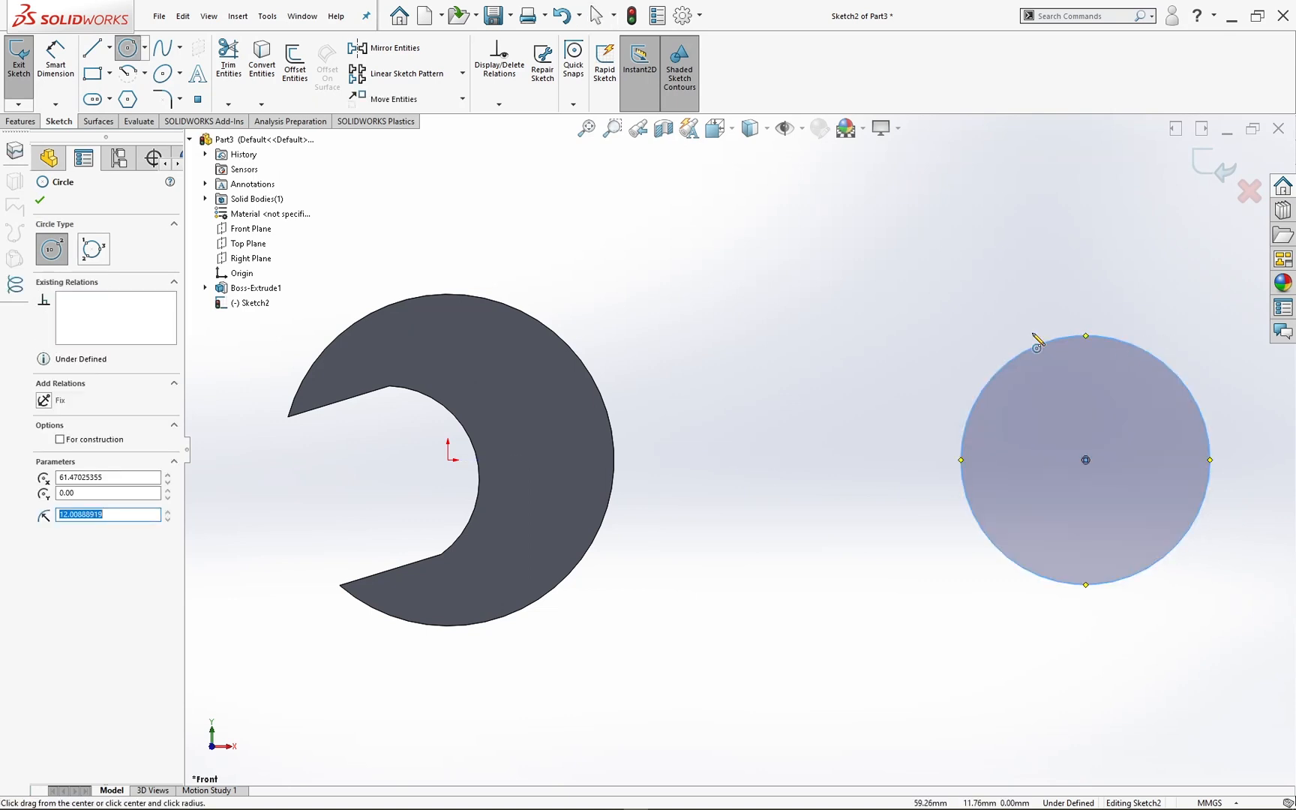
Step: Sketch a horizontal centerline from the origin to the centre of the new circle
left_click(93, 48)
left_click(109, 47)
left_click(112, 85)
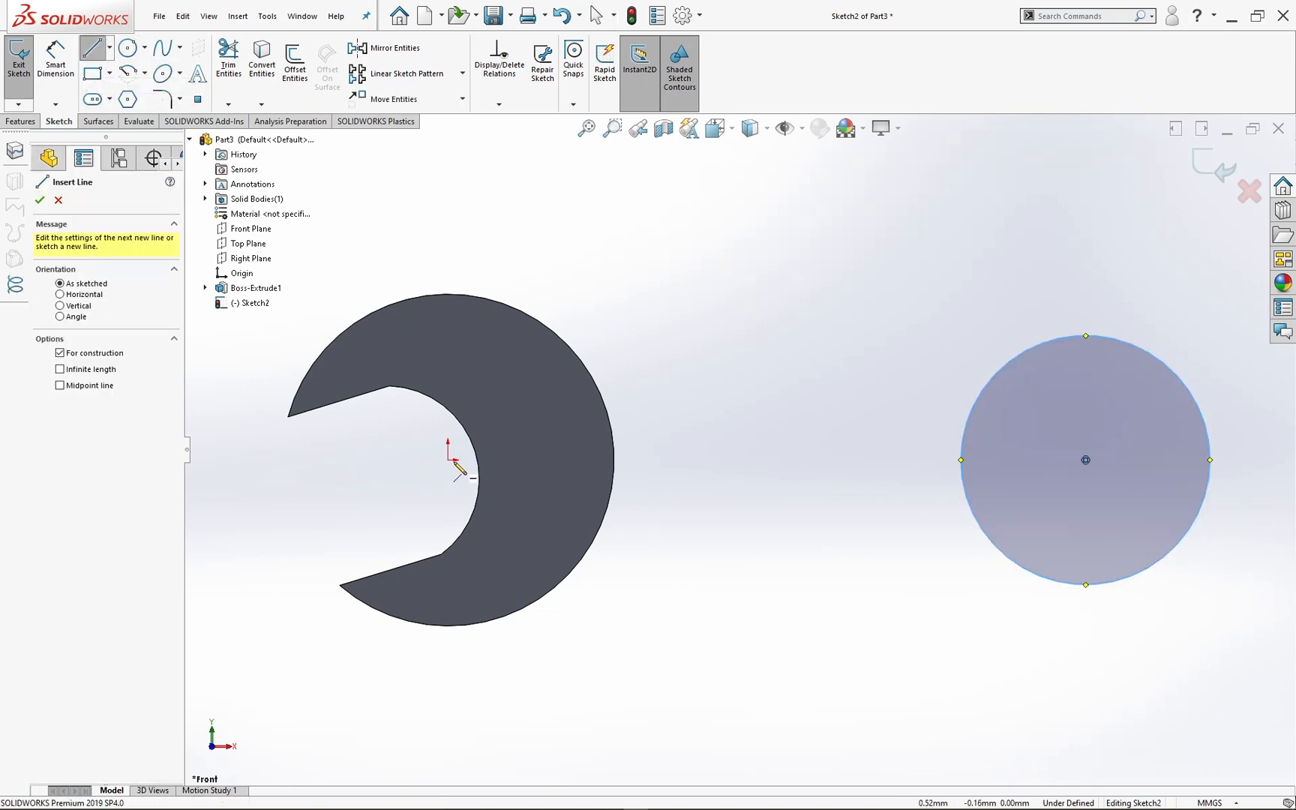
left_click(448, 460)
left_click(1085, 460)
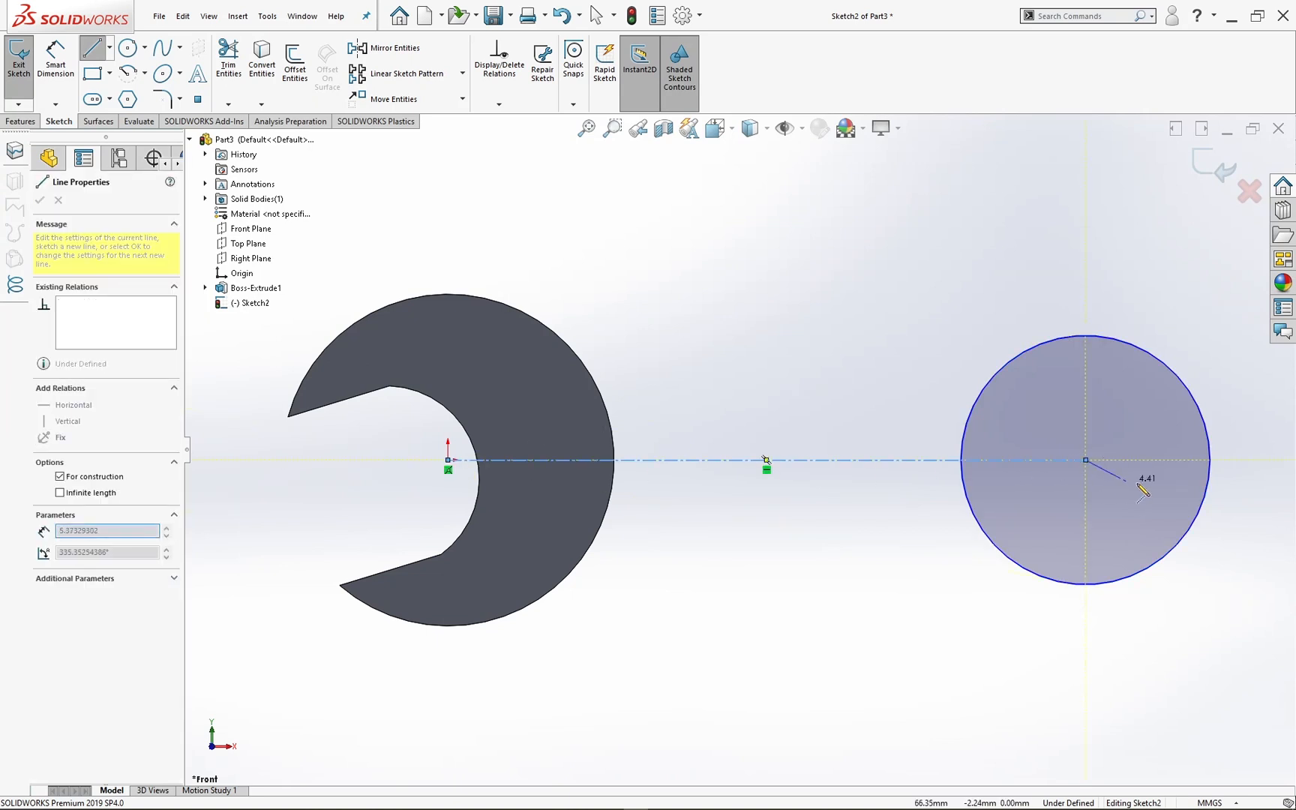
key("Escape")
Step: Dimension the length of the centerline between the origin and the circle's centre and set it to 110 mm
scroll(1094, 480, "up", 3)
scroll(946, 450, "down", 2)
left_click(55, 60)
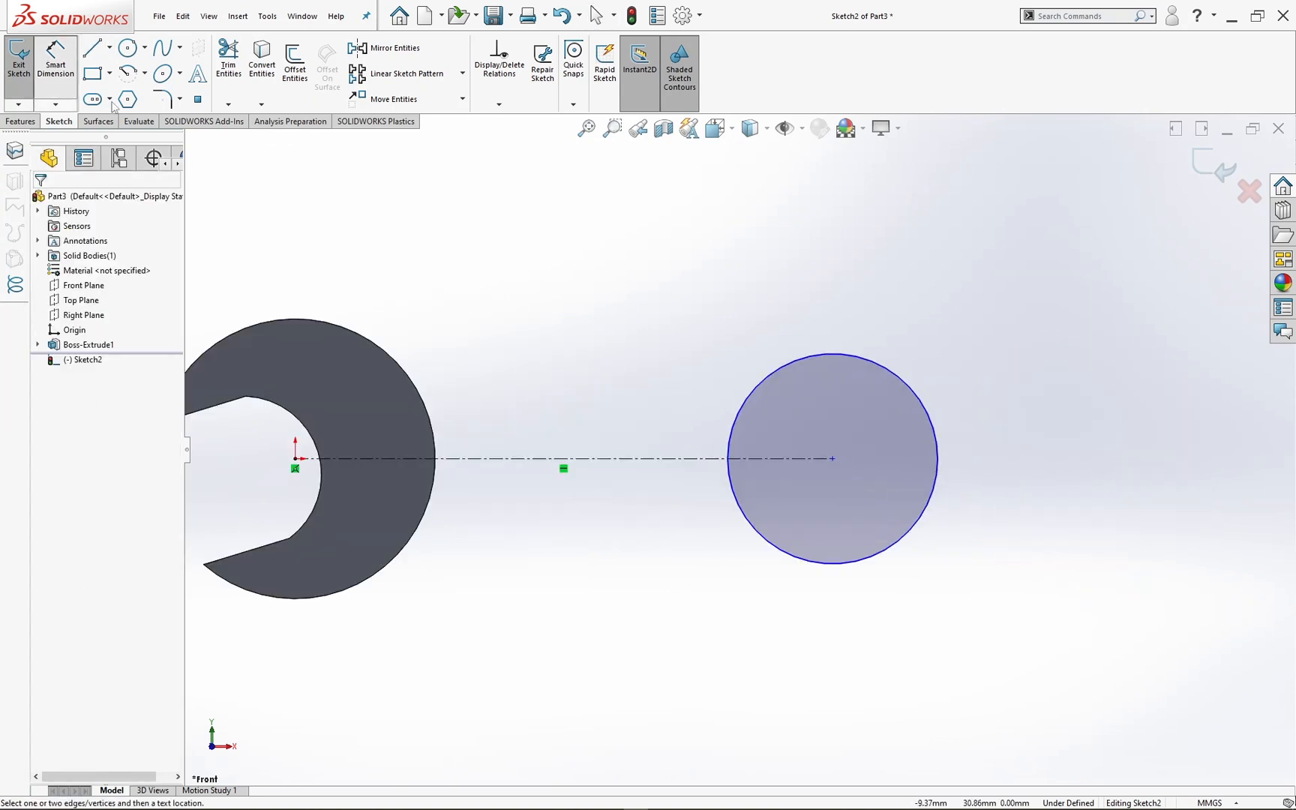
left_click(552, 463)
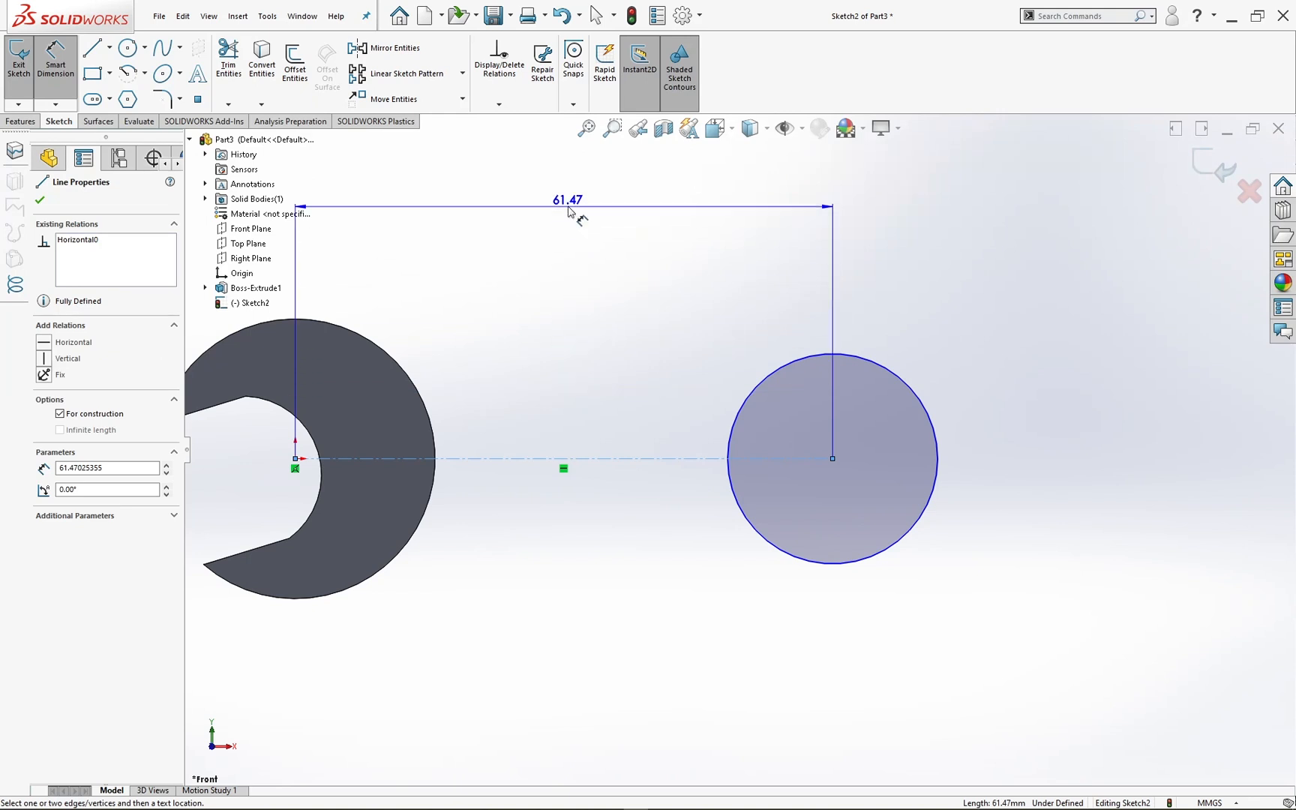
left_click(578, 214)
type("110")
key("Return")
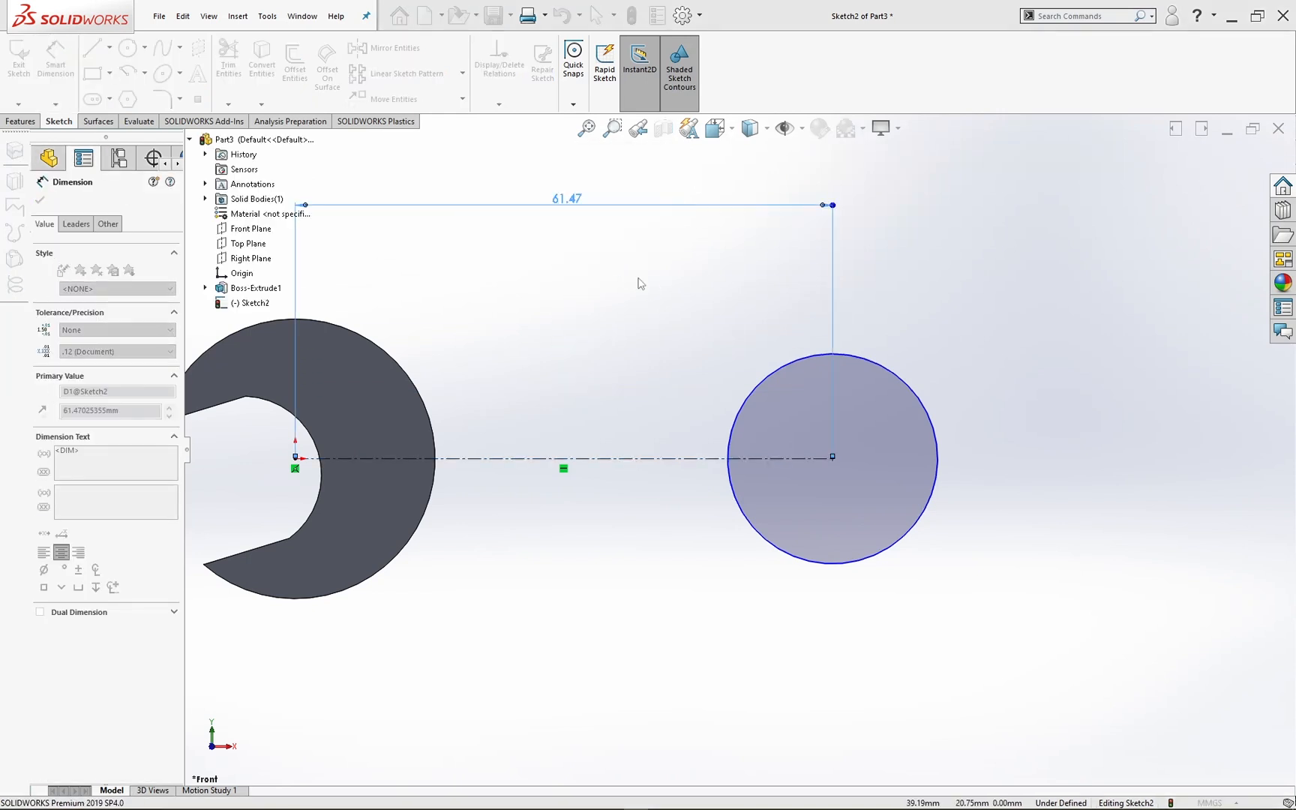
Step: Sketch an inclined centerline from the second circle's centre up and outward past its edge, at about 49° to the horizontal
key("f")
scroll(979, 447, "down", 3)
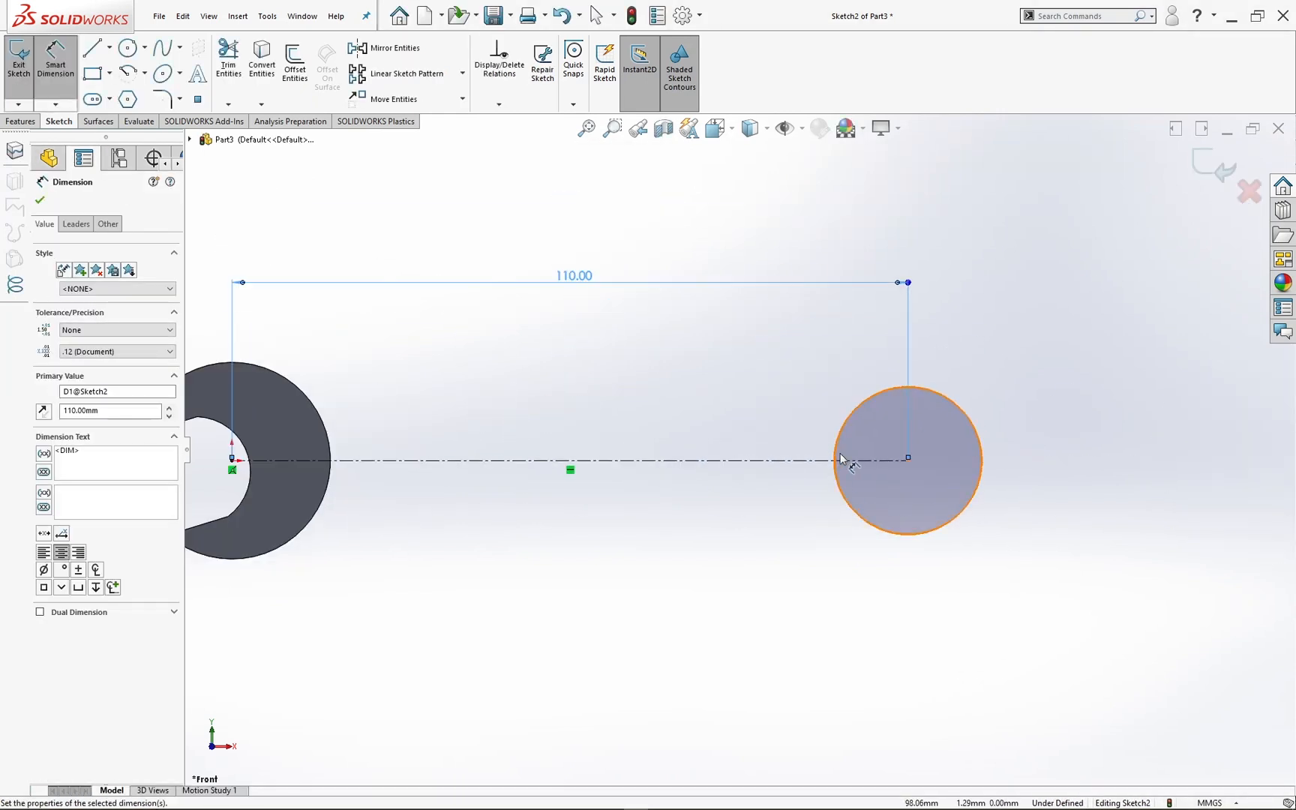
scroll(975, 450, "up", 2)
scroll(930, 448, "down", 4)
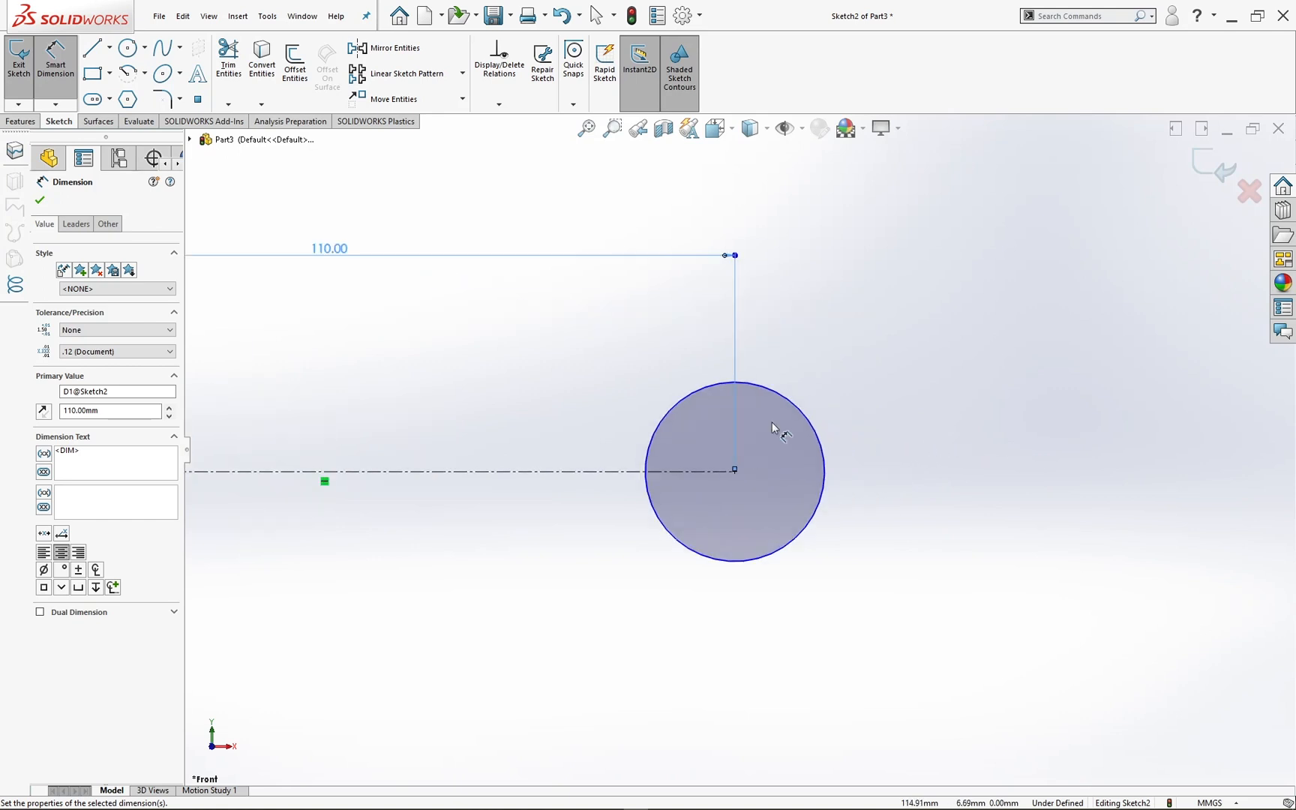
scroll(859, 492, "down", 2)
middle_click_drag(914, 447, 732, 472, "ctrl")
scroll(687, 475, "down", 2)
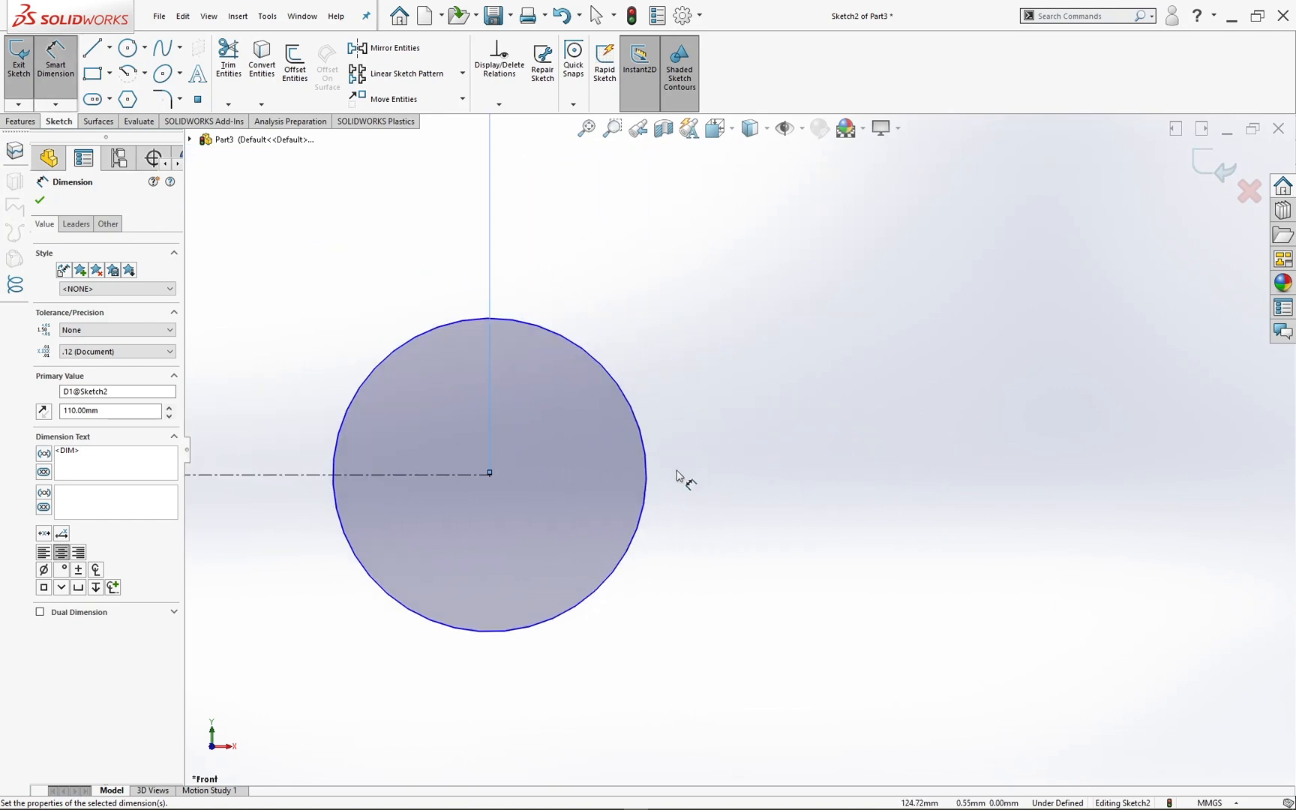
left_click(88, 50)
left_click(109, 47)
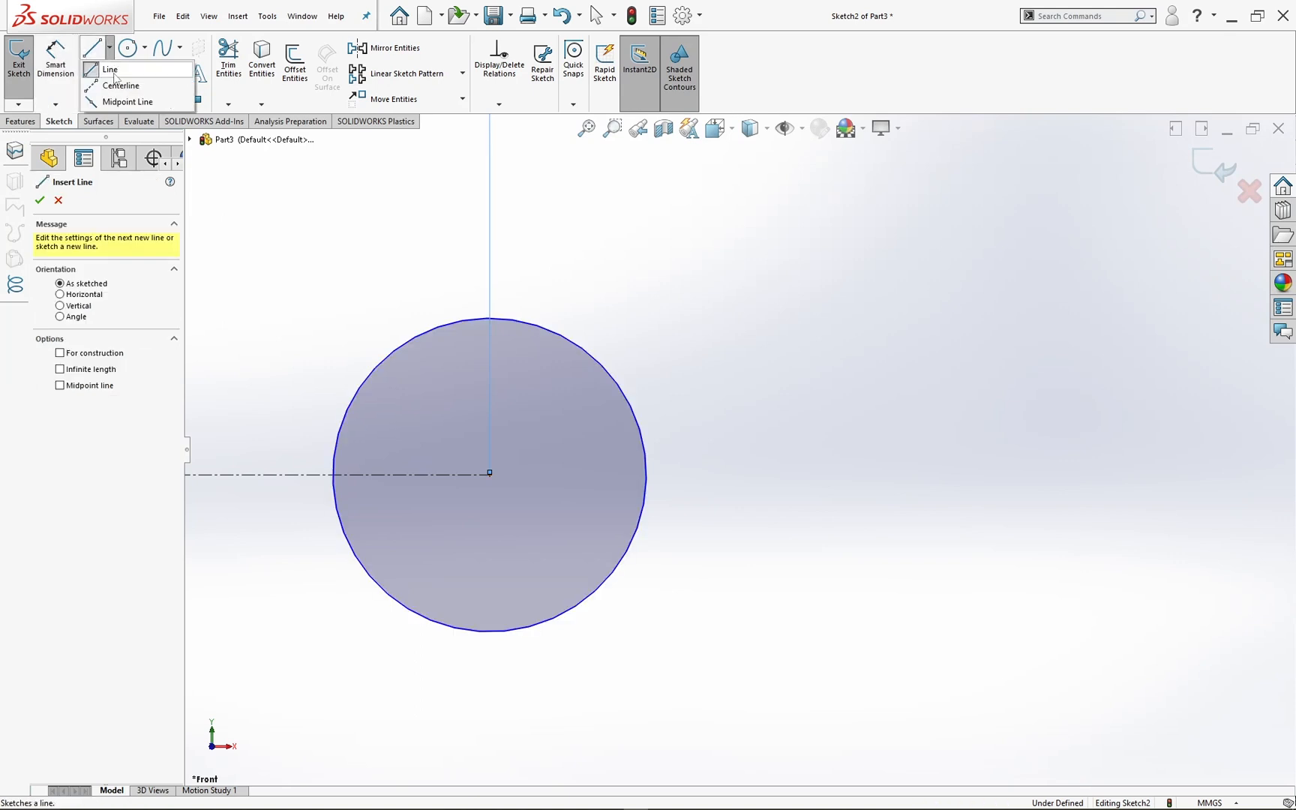
left_click(117, 85)
left_click(489, 474)
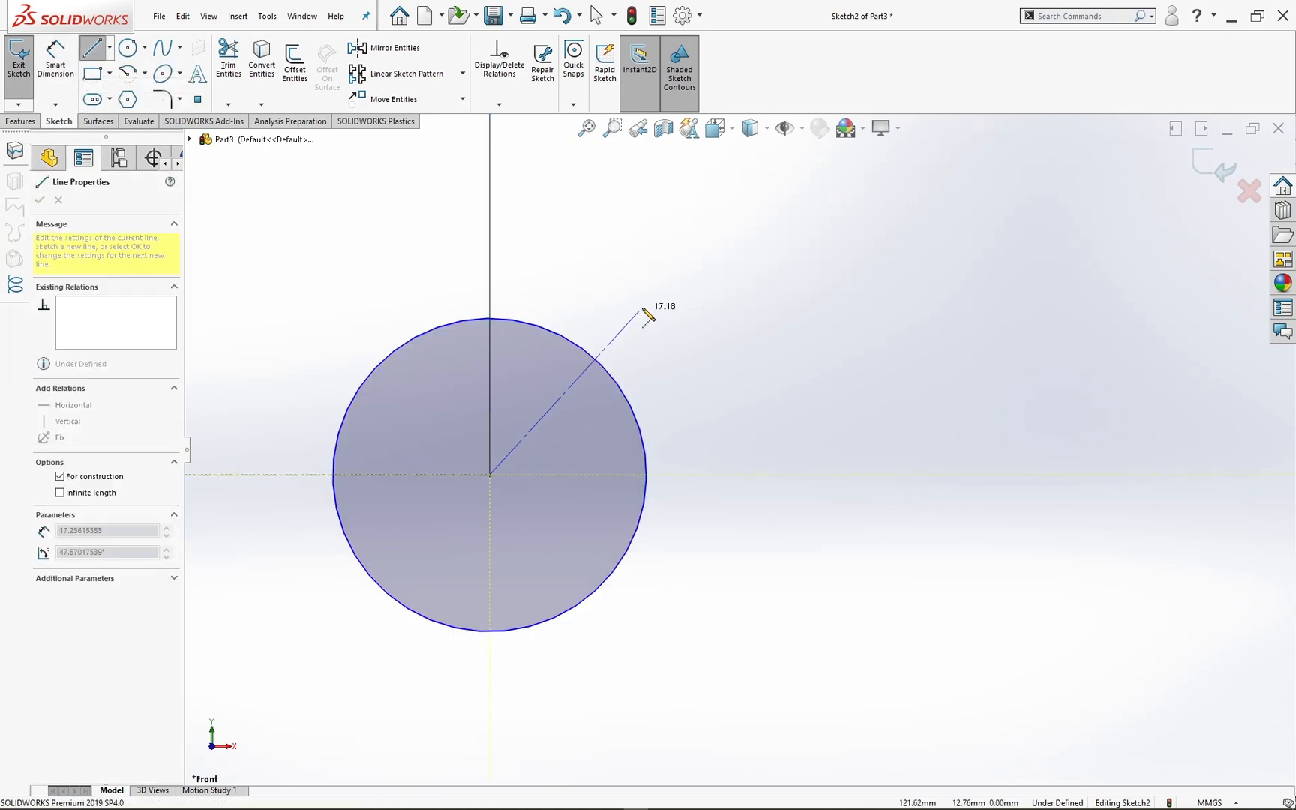
left_click(666, 271)
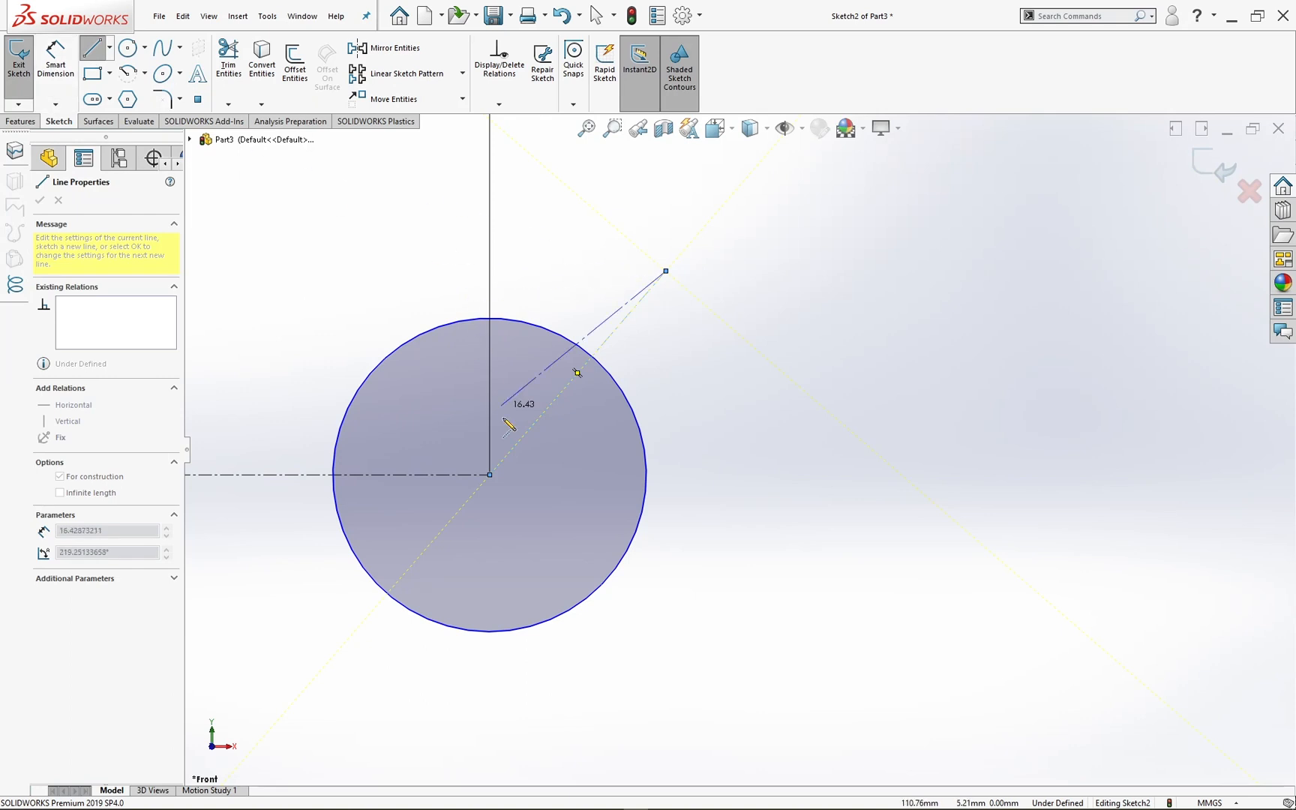
key("Escape")
Step: Sketch a second centerline about 20 mm long from the same circle's centre, pointing away from the head, and make it horizontal
left_click(109, 47)
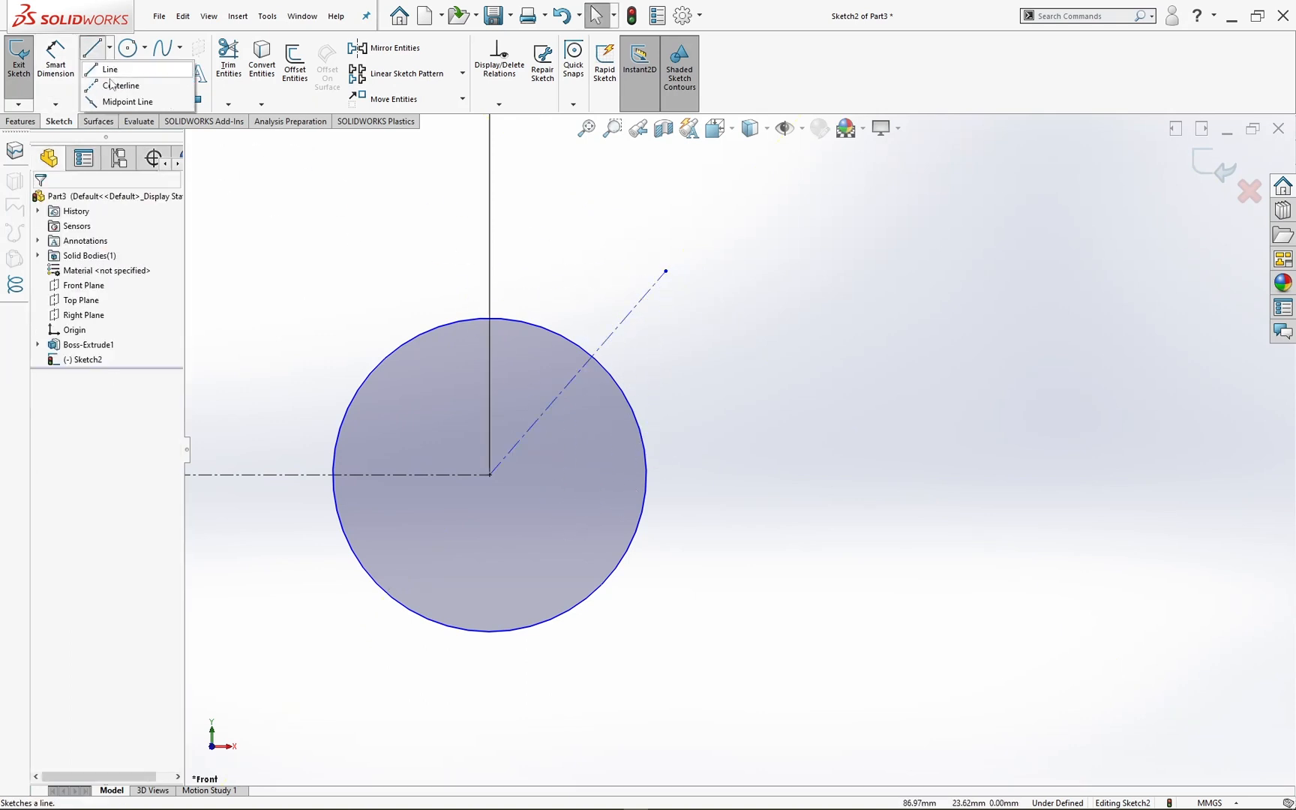
left_click(124, 89)
left_click(490, 475)
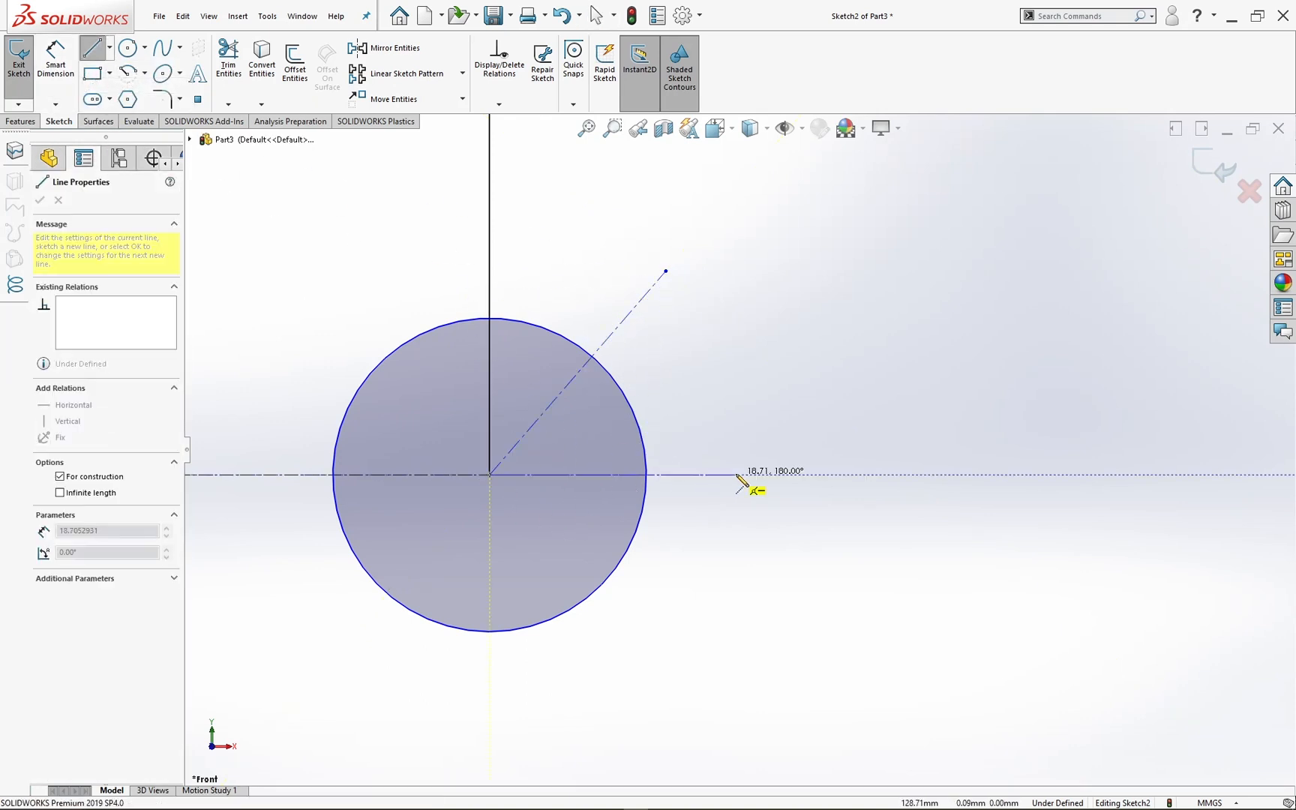
left_click(750, 479)
key("Escape")
left_click(713, 484)
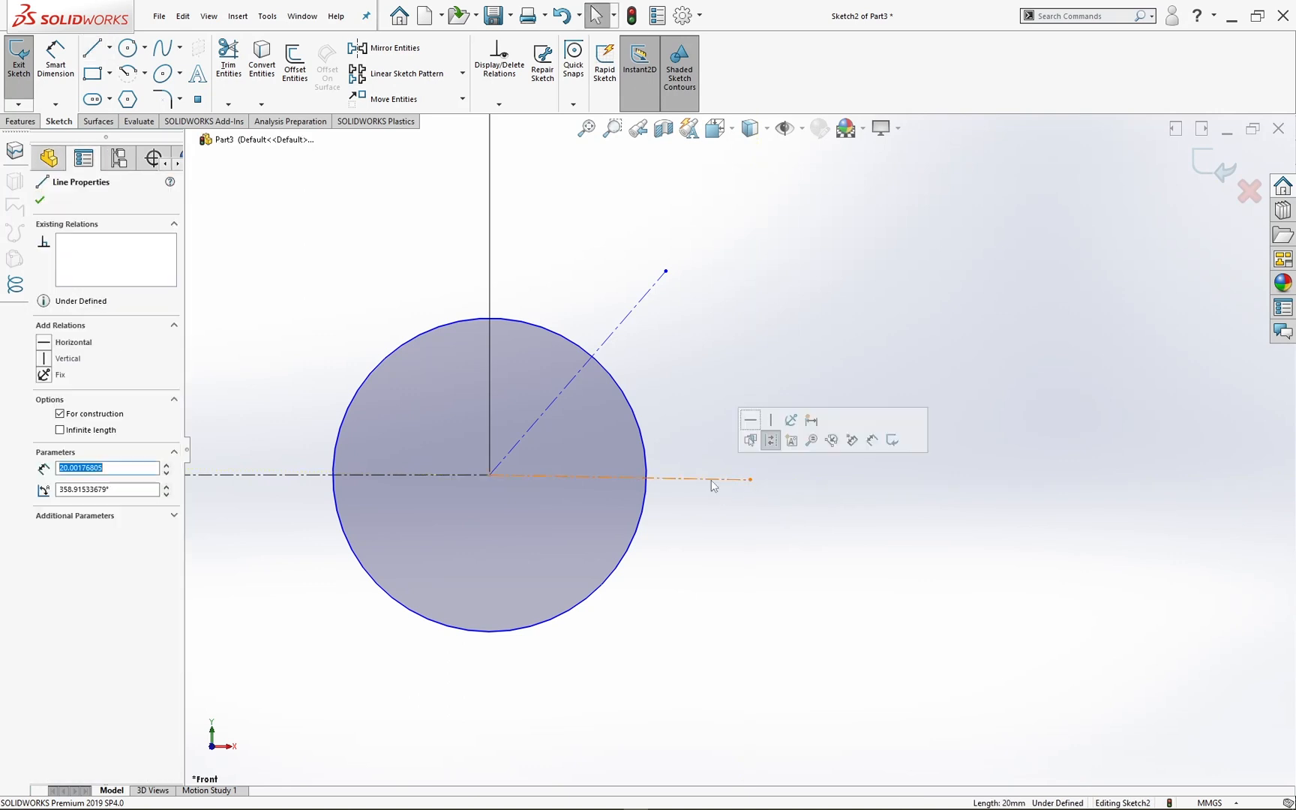
left_click(759, 423)
Step: Dimension the angle between the inclined and horizontal centerlines and set it to 17°
left_click(64, 88)
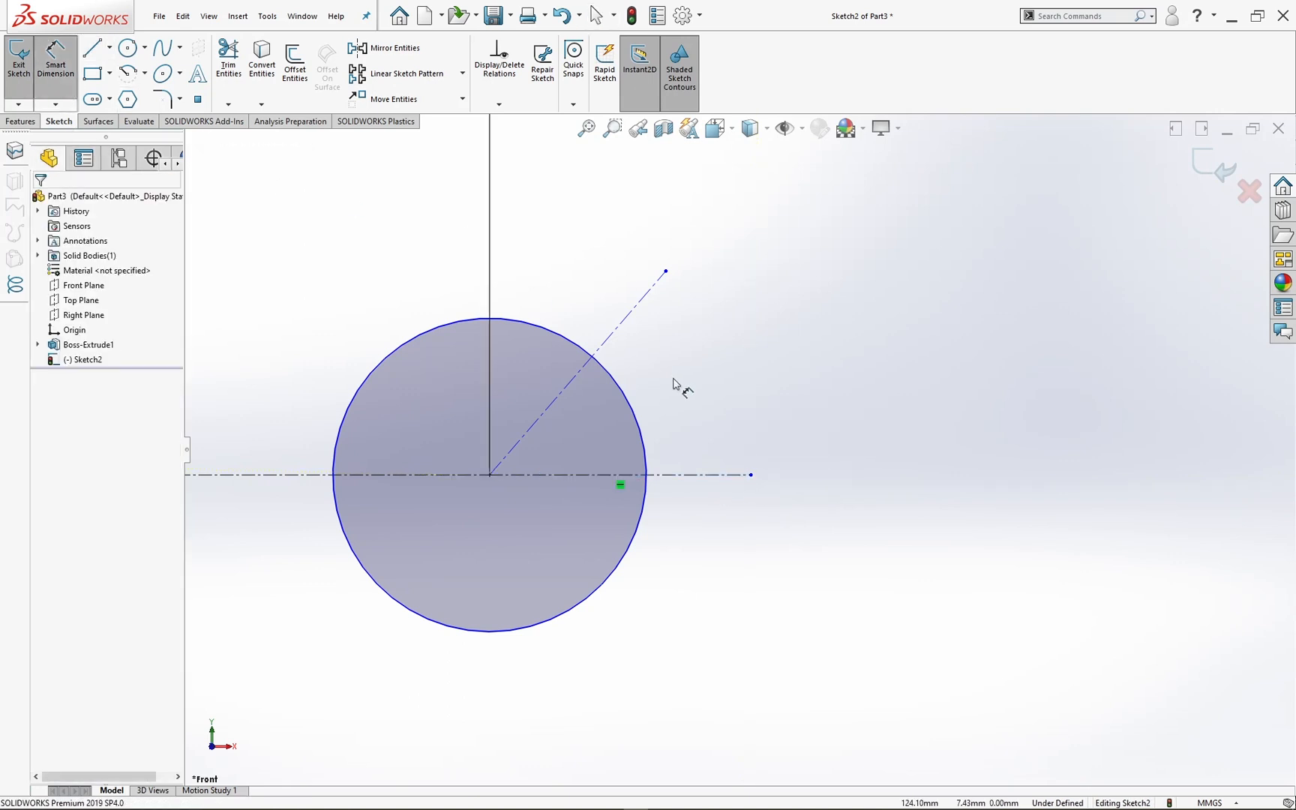
left_click(620, 330)
left_click(709, 474)
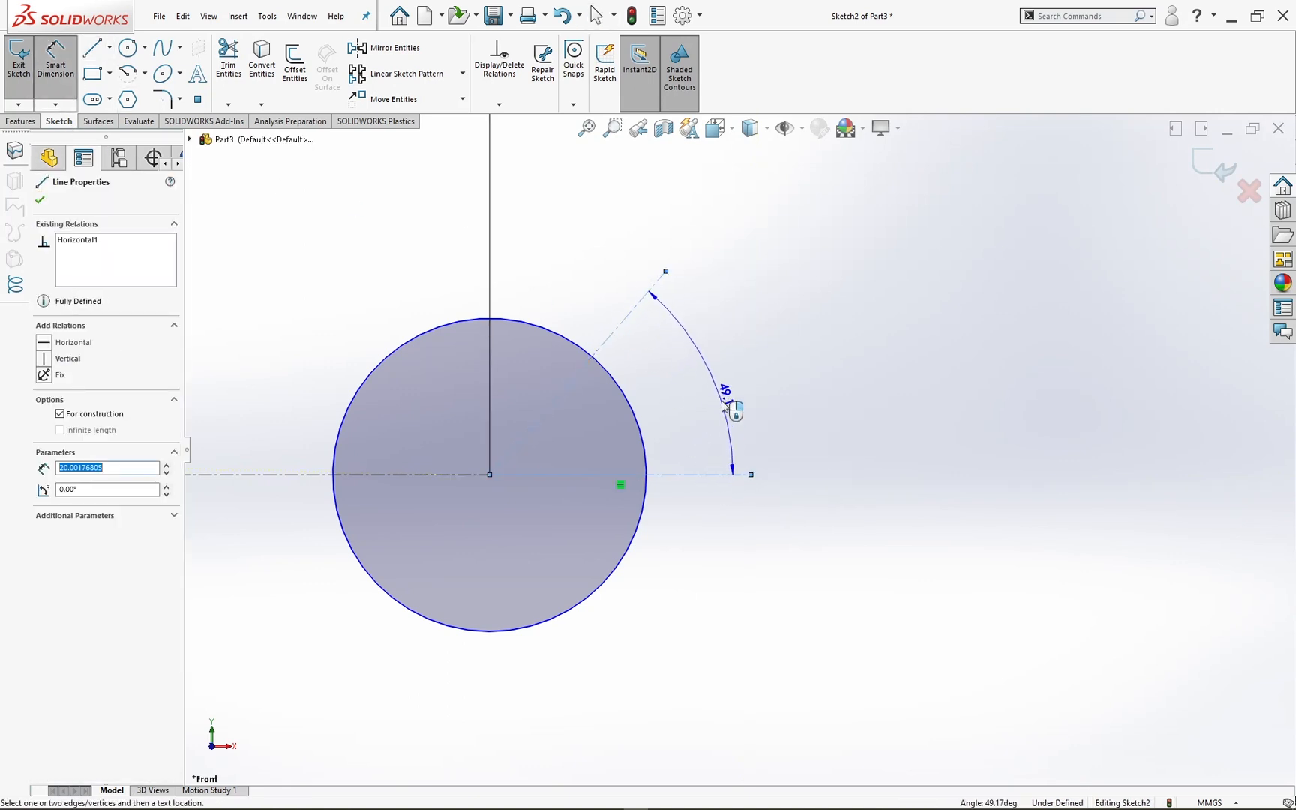
left_click(729, 424)
type("17")
key("Return")
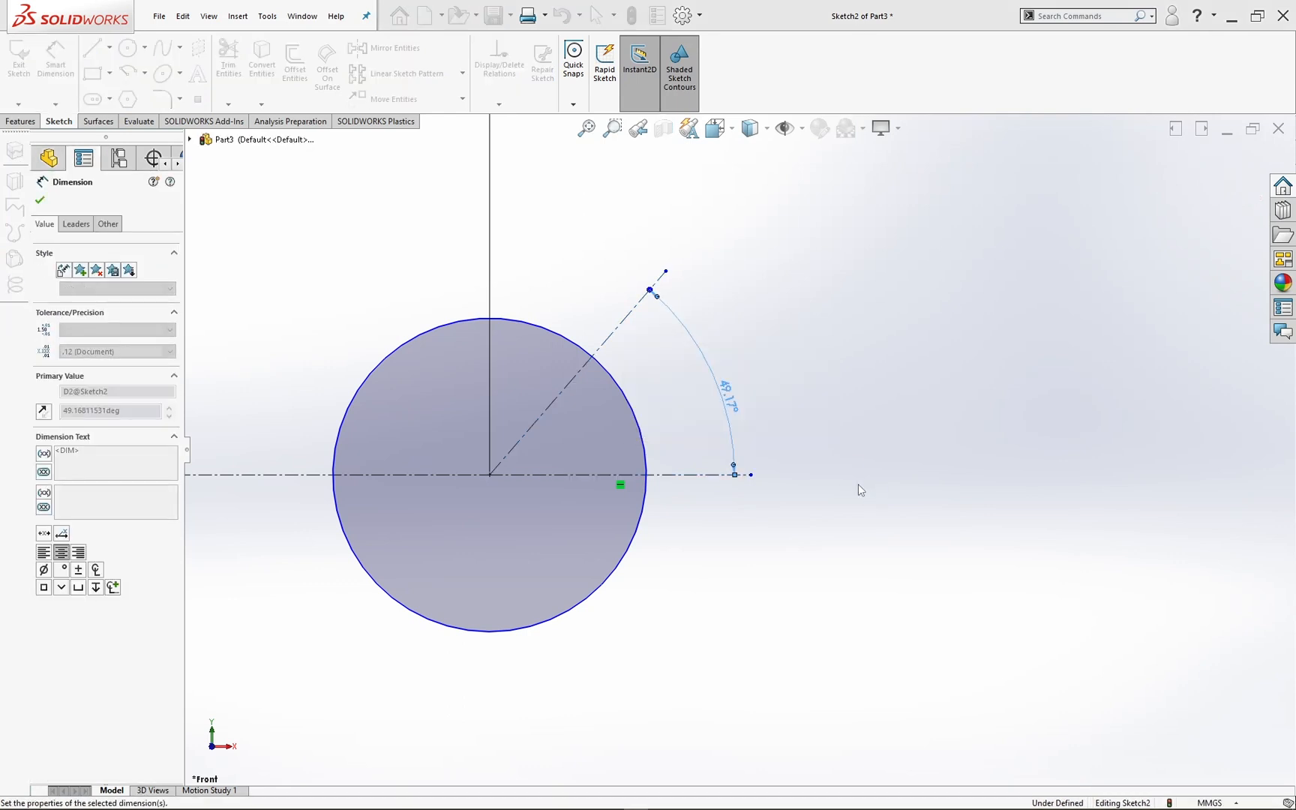
left_click(327, 270)
key("Escape")
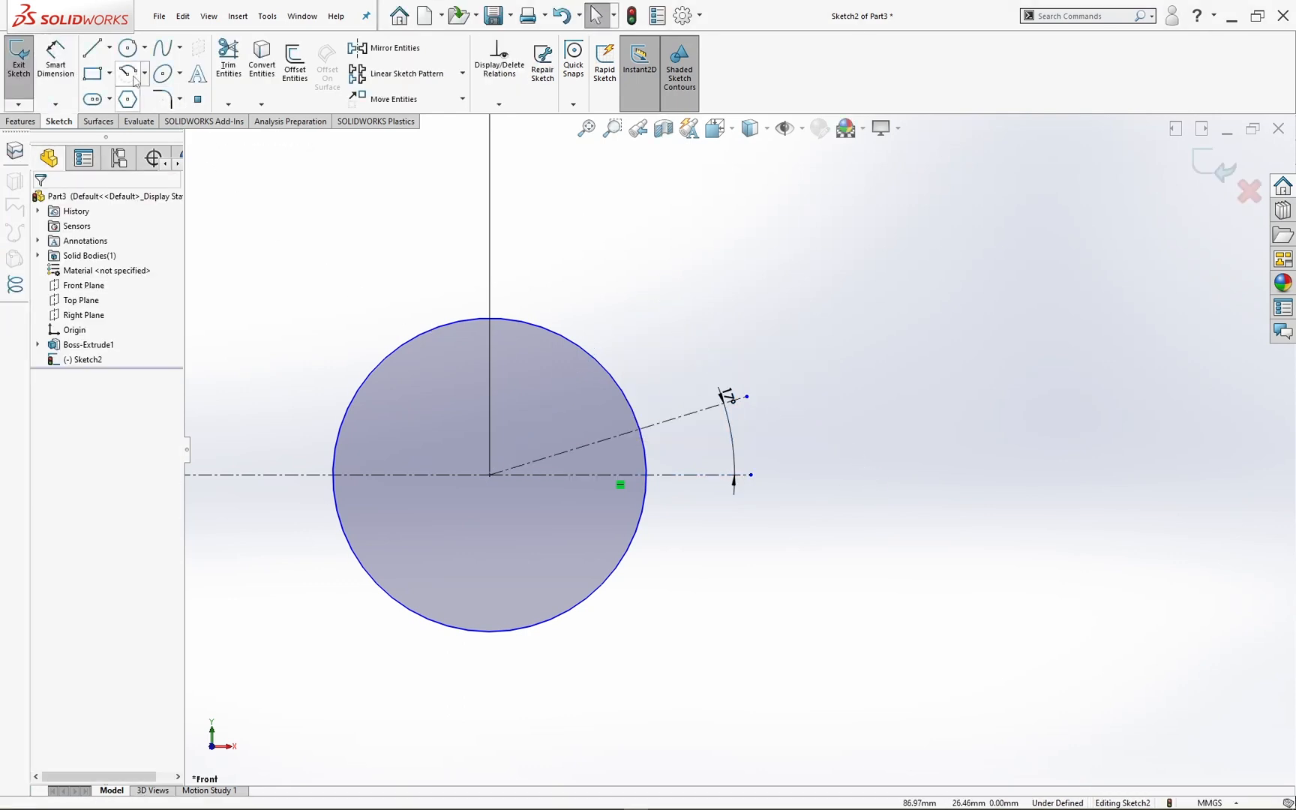
Step: Sketch two slanted lines inward from the circle's outer edge, one below and one about 12 mm long above the inclined centerline
left_click(95, 53)
left_click(641, 514)
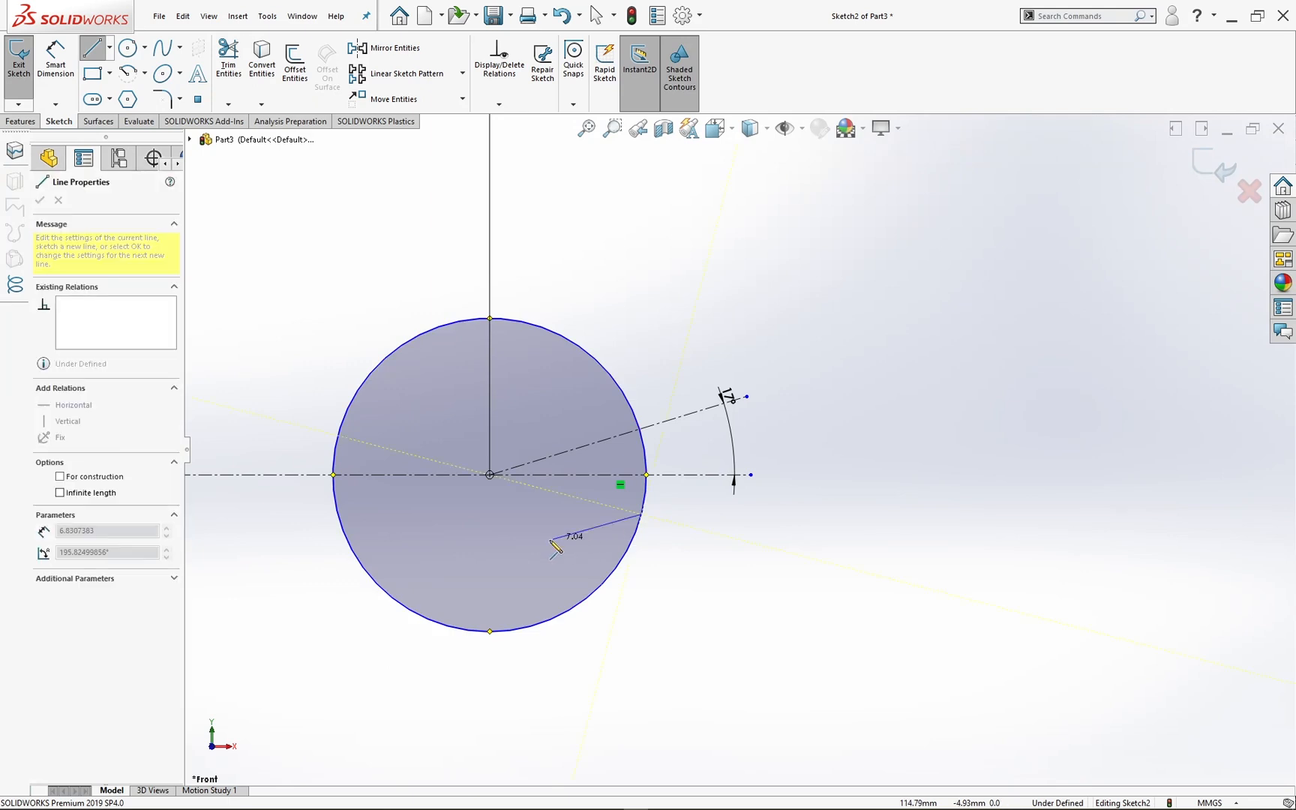
left_click(507, 562)
key("Escape")
key("s")
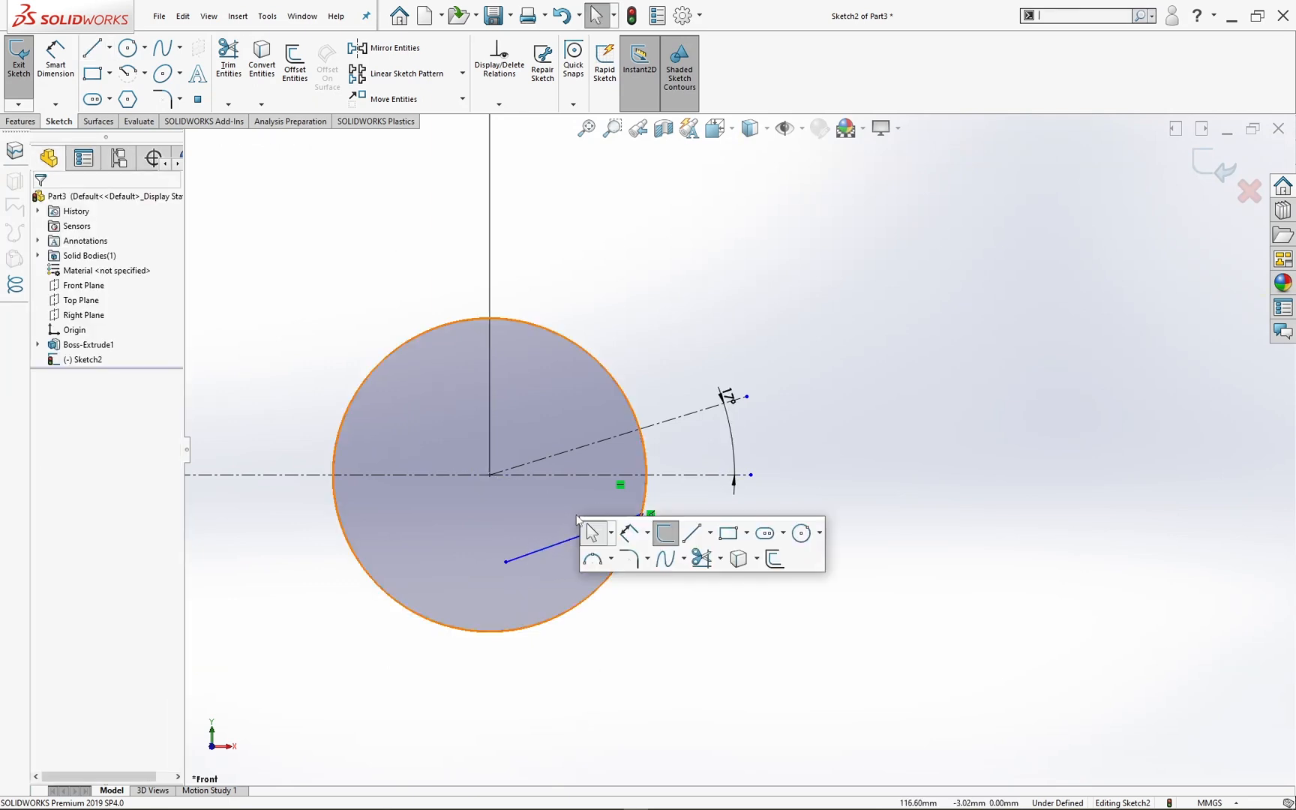
left_click(691, 532)
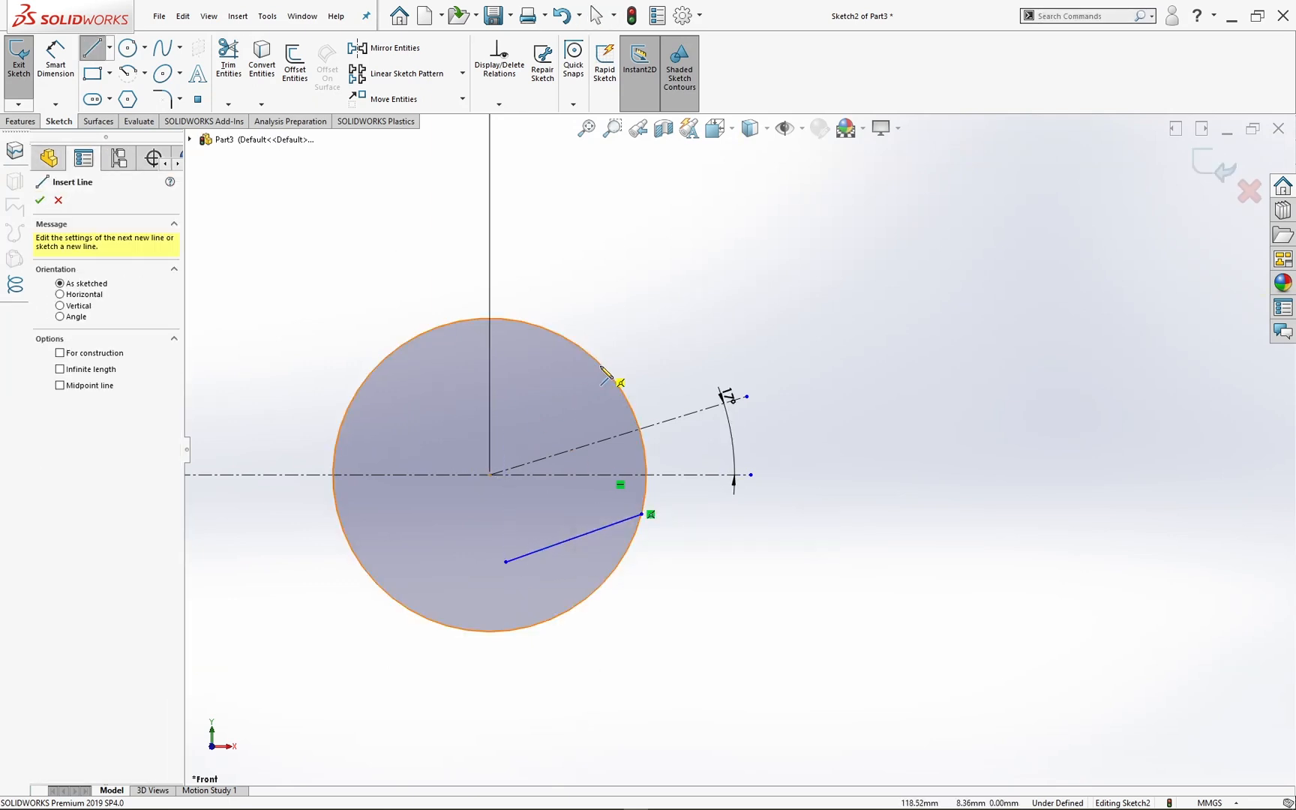
left_click(600, 365)
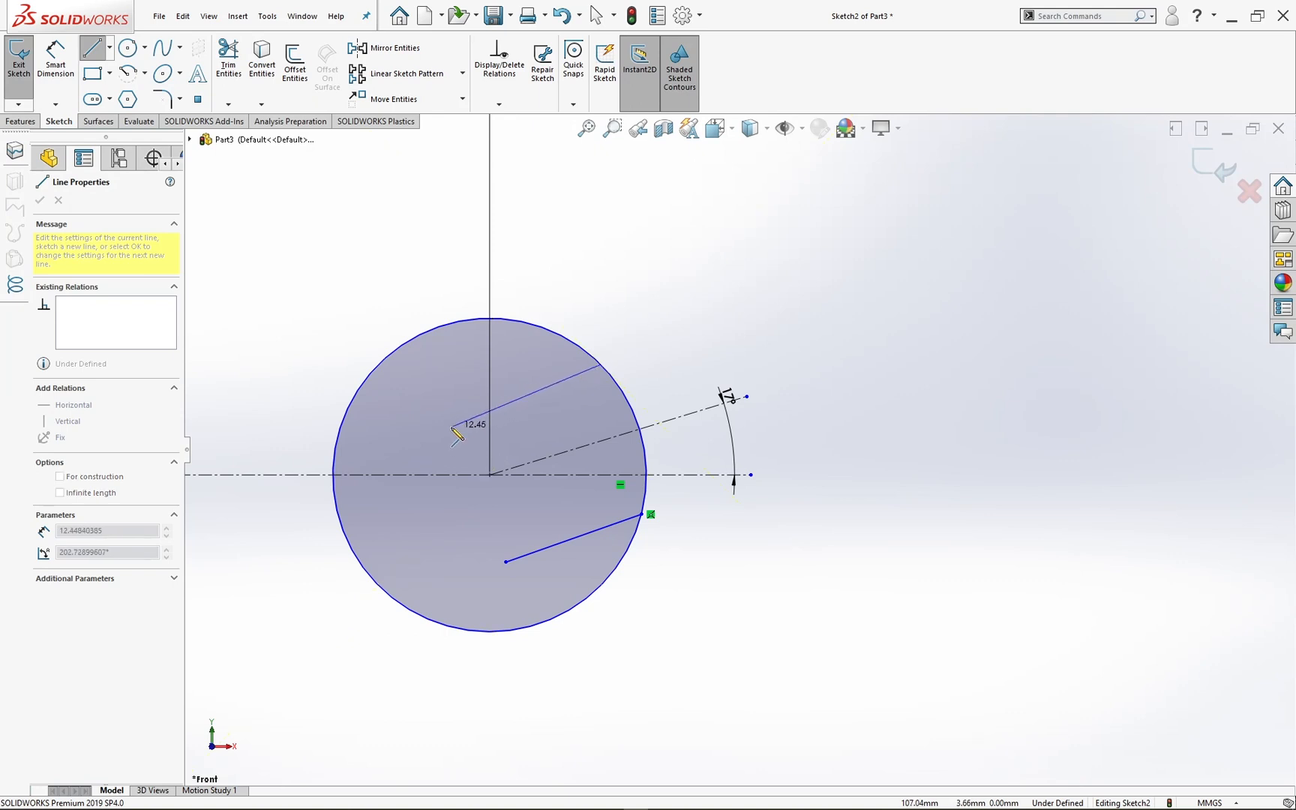
left_click(452, 427)
key("Escape")
Step: Make the two slanted slot lines equal in length and parallel to each other
left_click(523, 405)
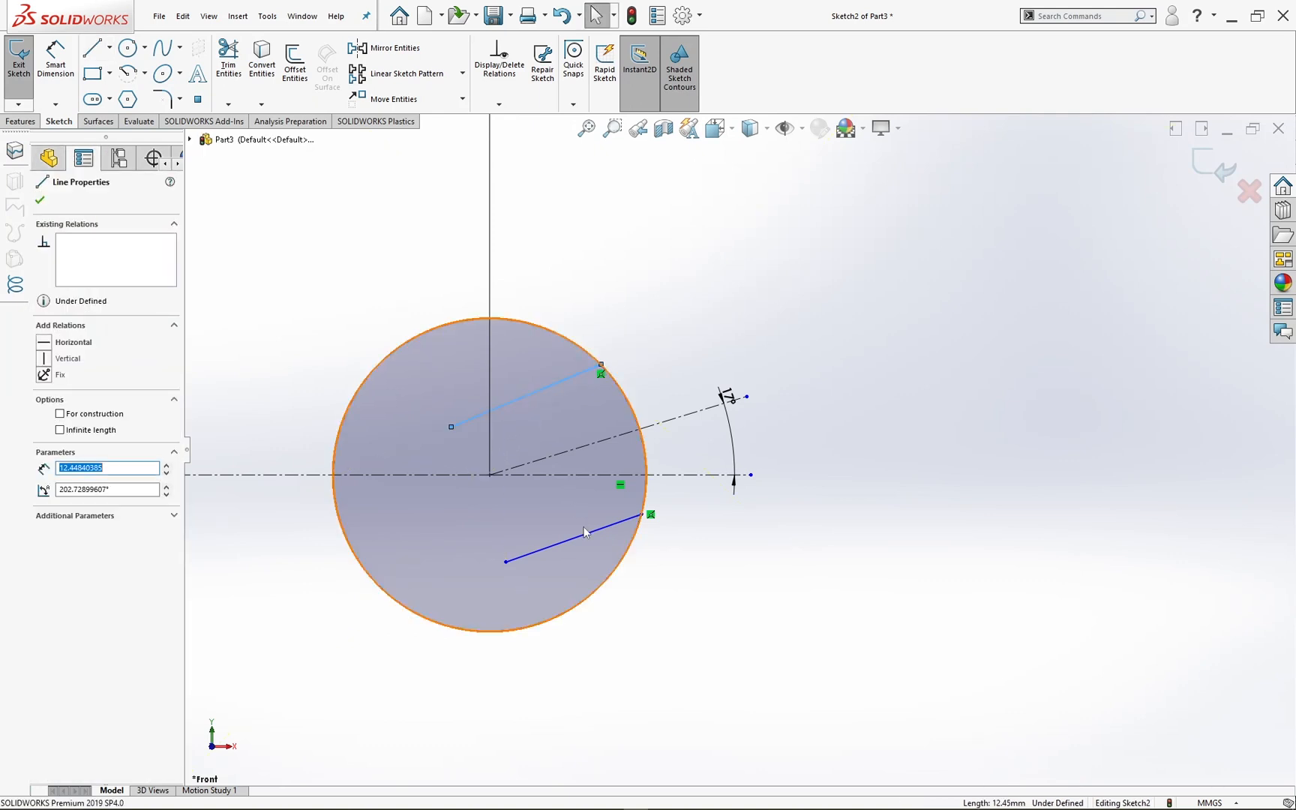
left_click(588, 535, "ctrl")
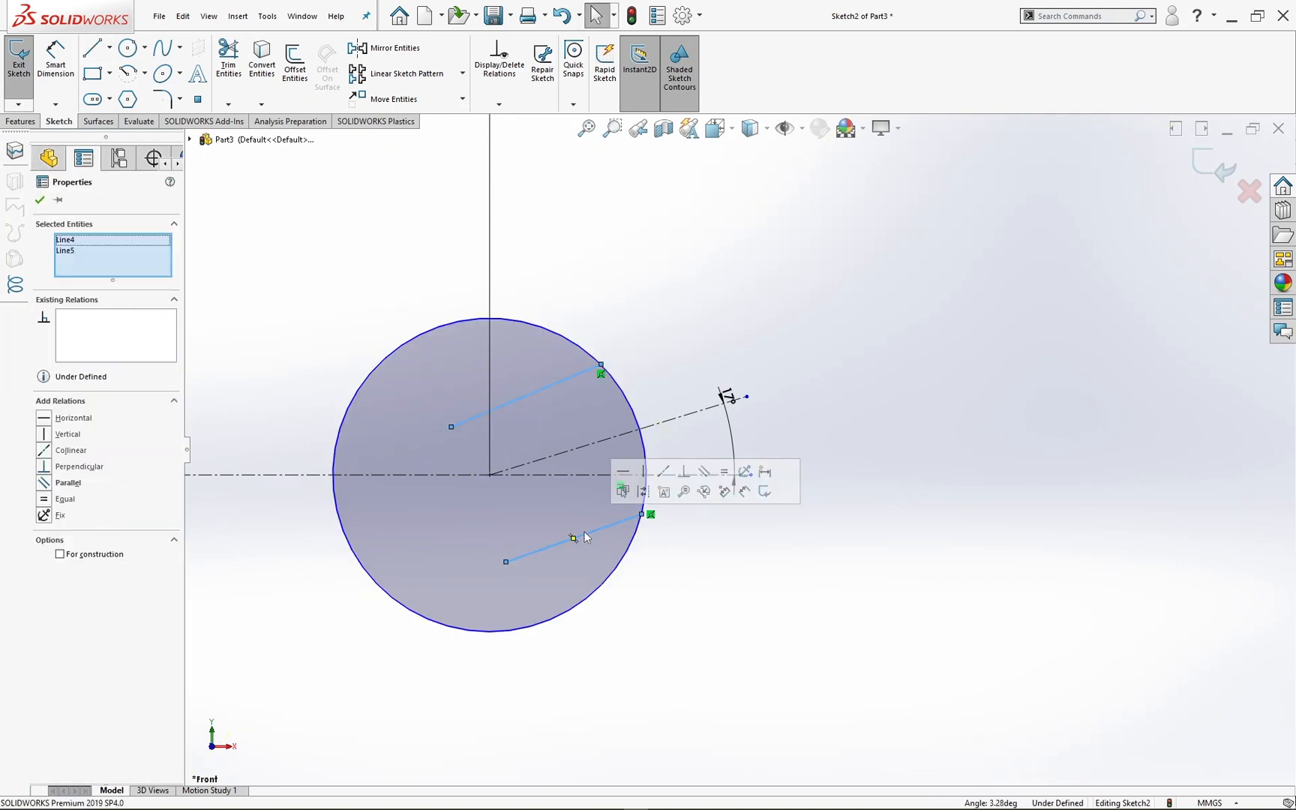
left_click(705, 472)
left_click(732, 294)
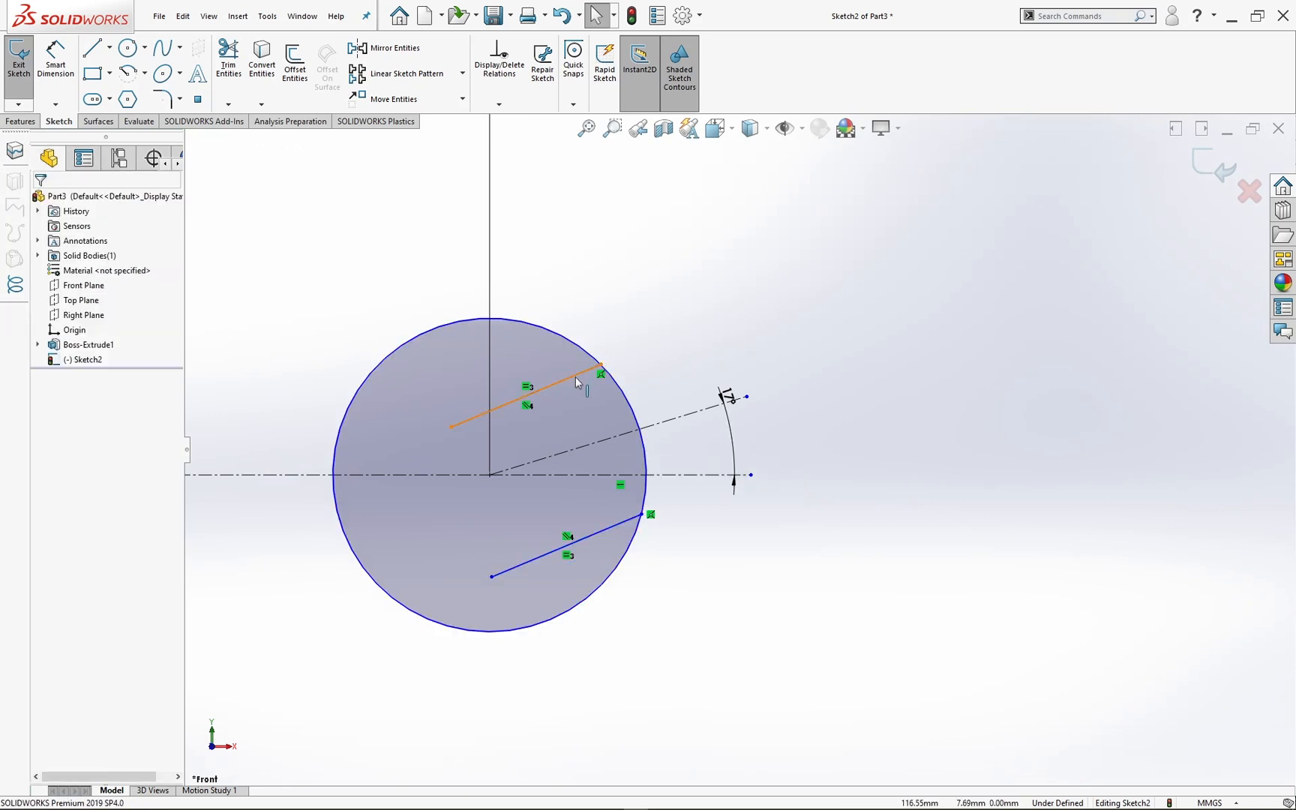
Step: Make the two slot lines symmetric about the inclined centerline
left_click(575, 376)
left_click(607, 439, "ctrl")
left_click(619, 523, "ctrl")
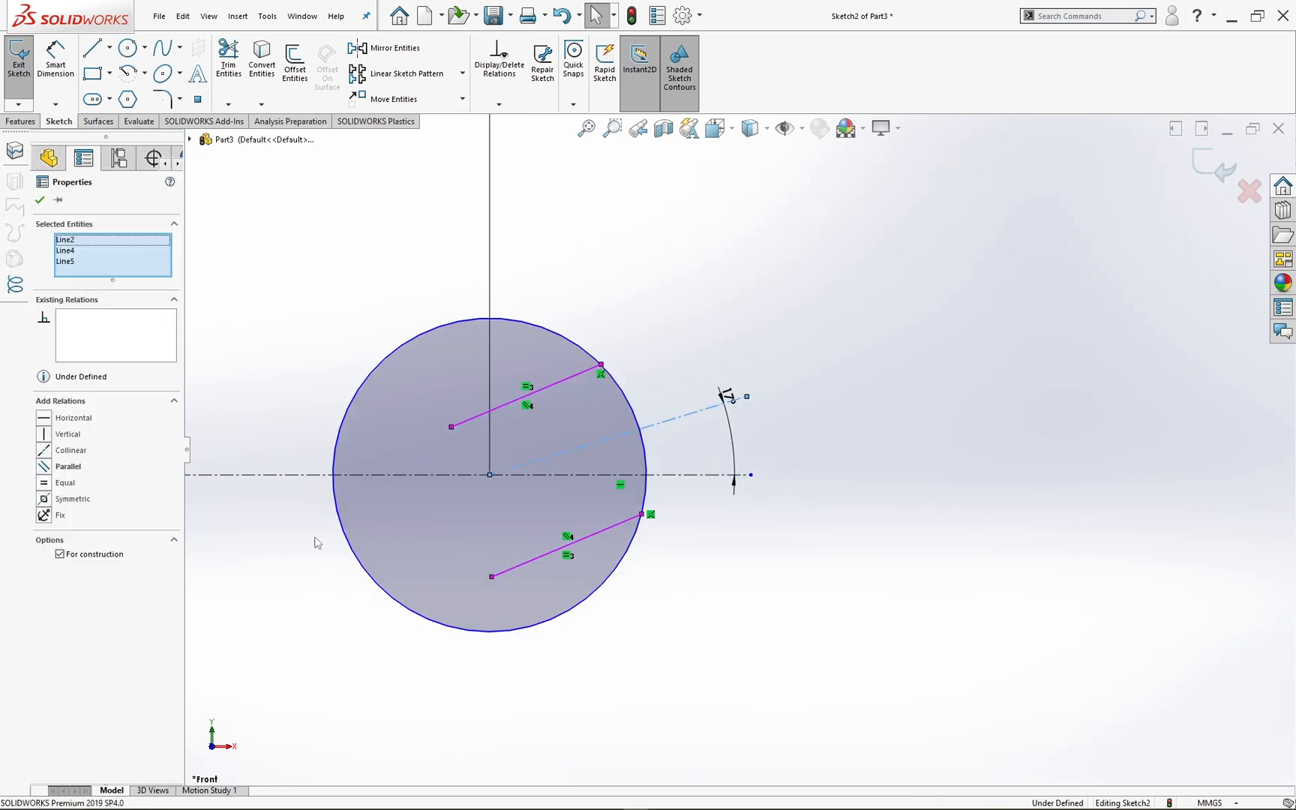
left_click(44, 499)
left_click(335, 234)
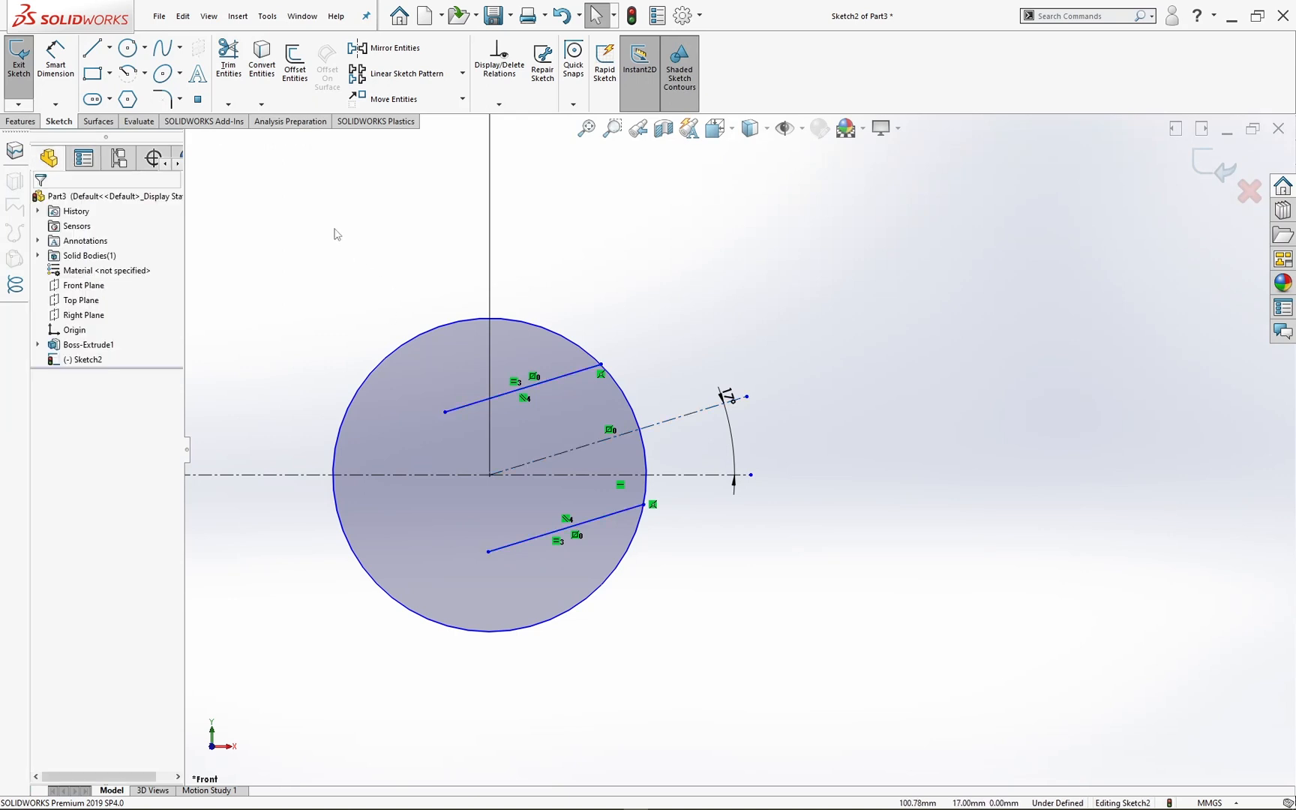
Step: Close the slot's inner end with an arc of about 11.4 mm radius centred on the inclined centerline, merging its loose end with the lower line
left_click(129, 74)
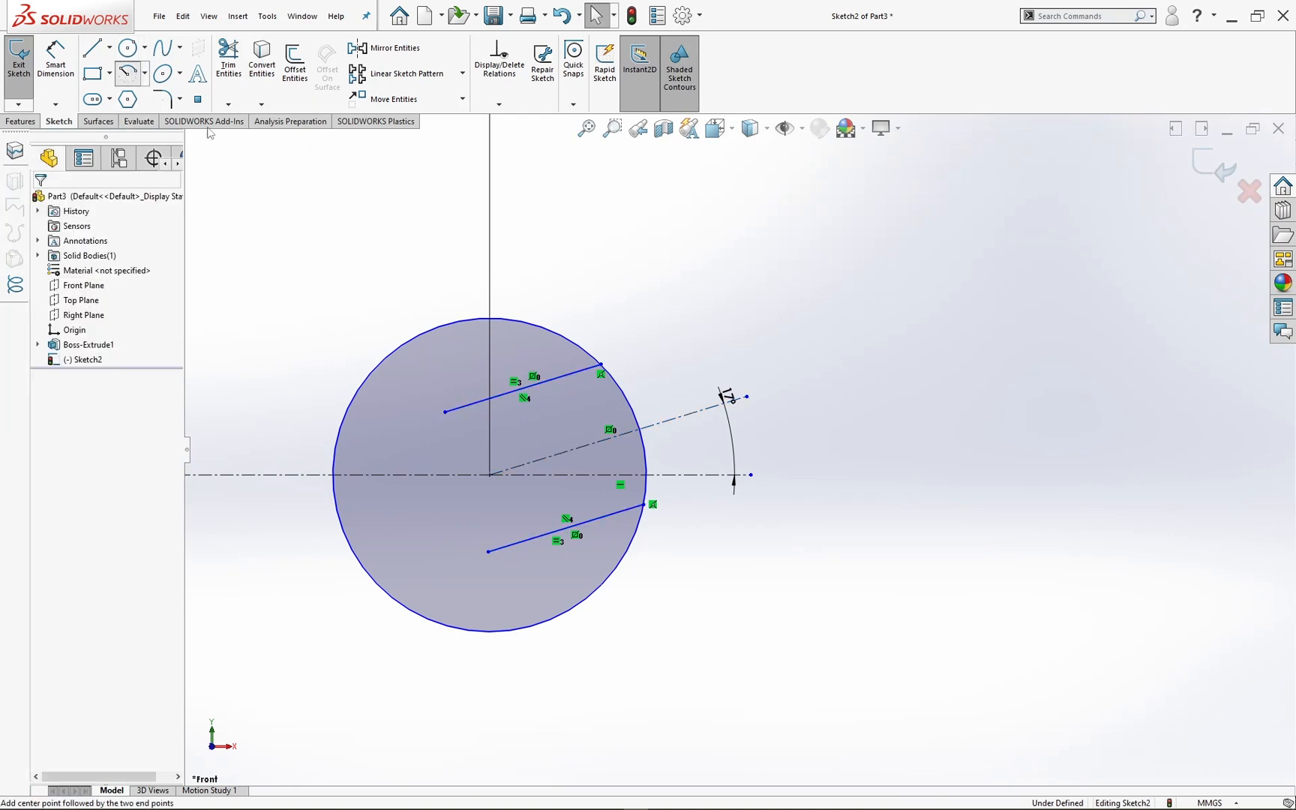
left_click(589, 444)
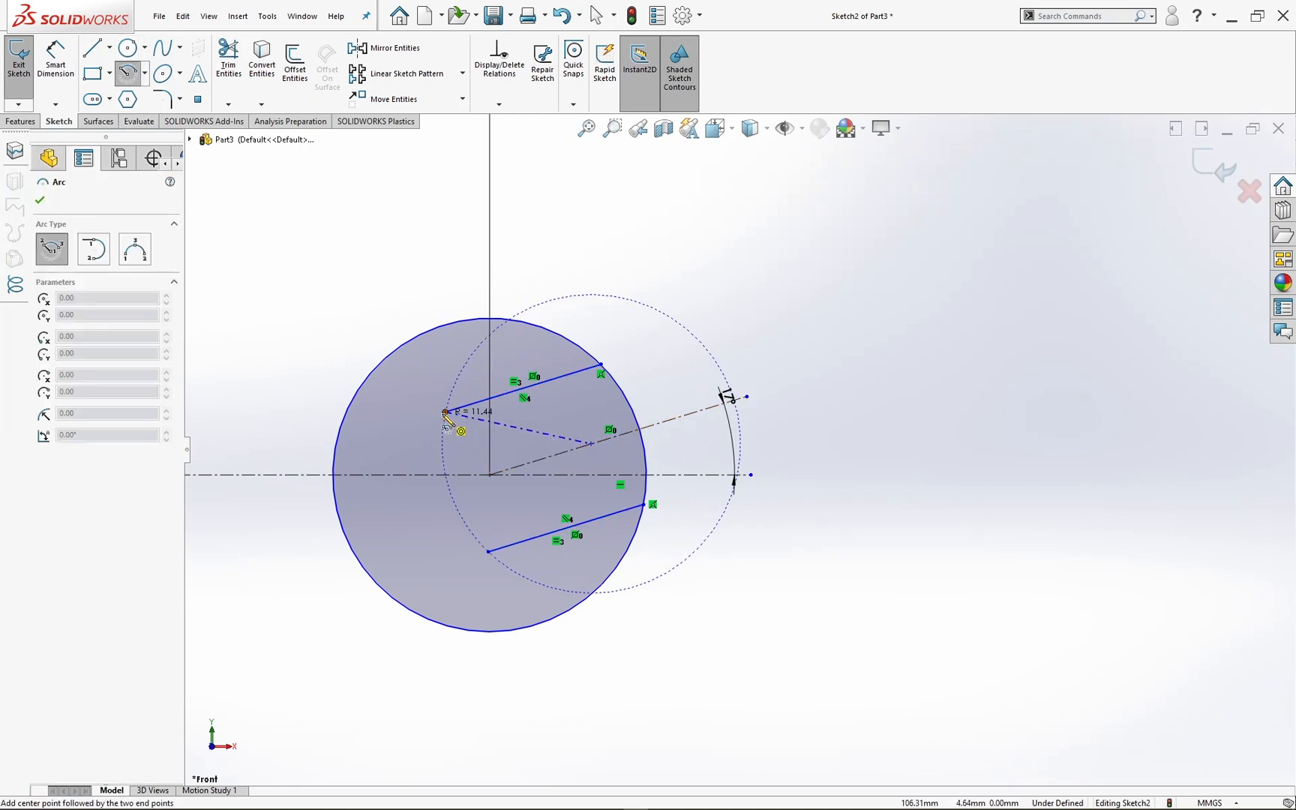
left_click(446, 412)
left_click(472, 532)
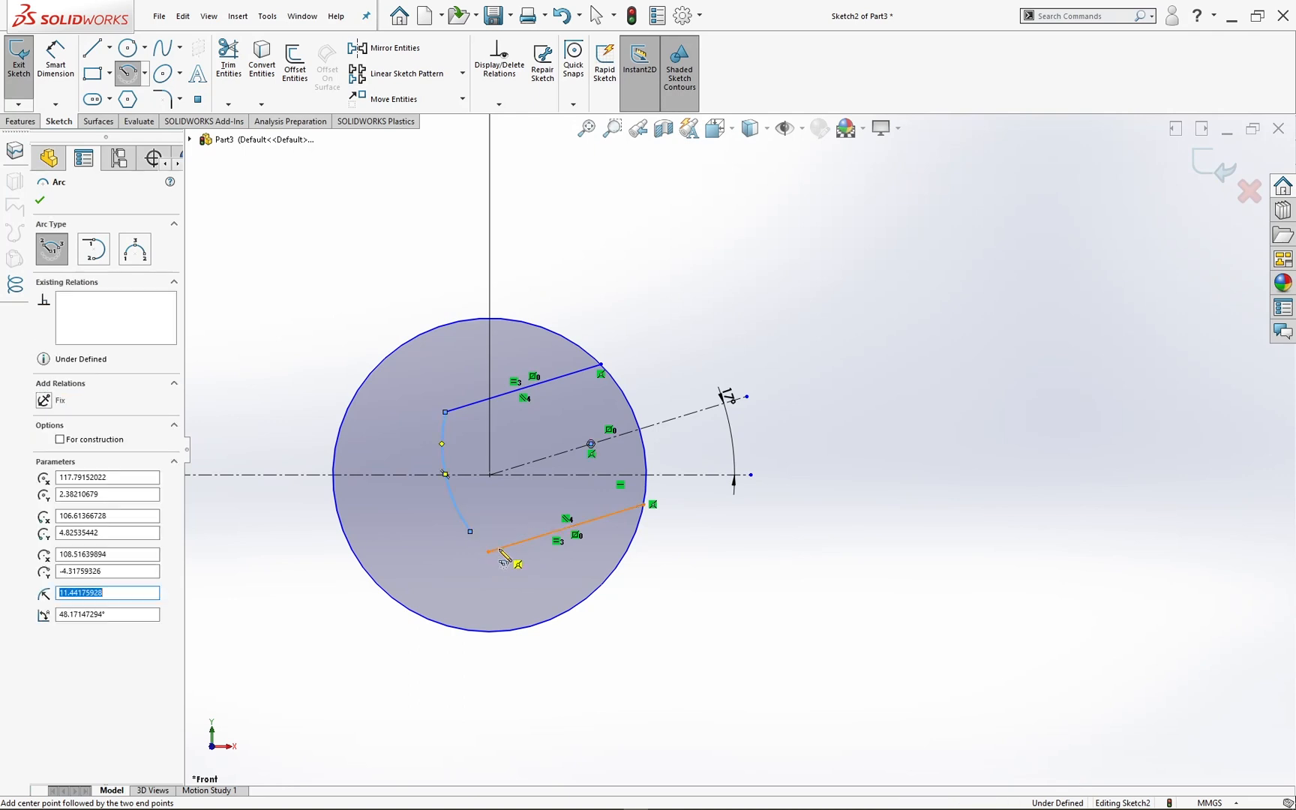
key("Escape")
left_click(489, 553)
left_click(471, 531, "ctrl")
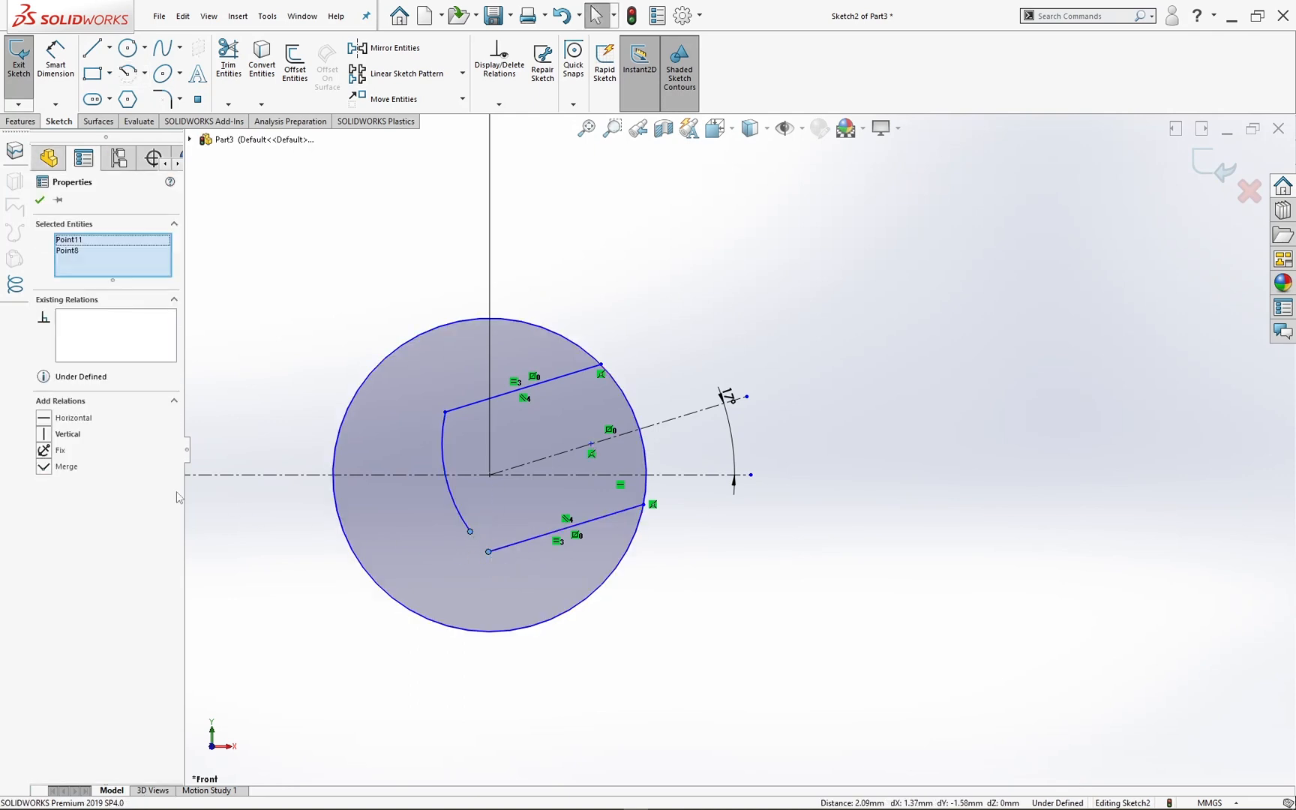
left_click(365, 282)
Step: Dimension the radius of the slot's inner arc and set it to 9 mm
left_click(56, 59)
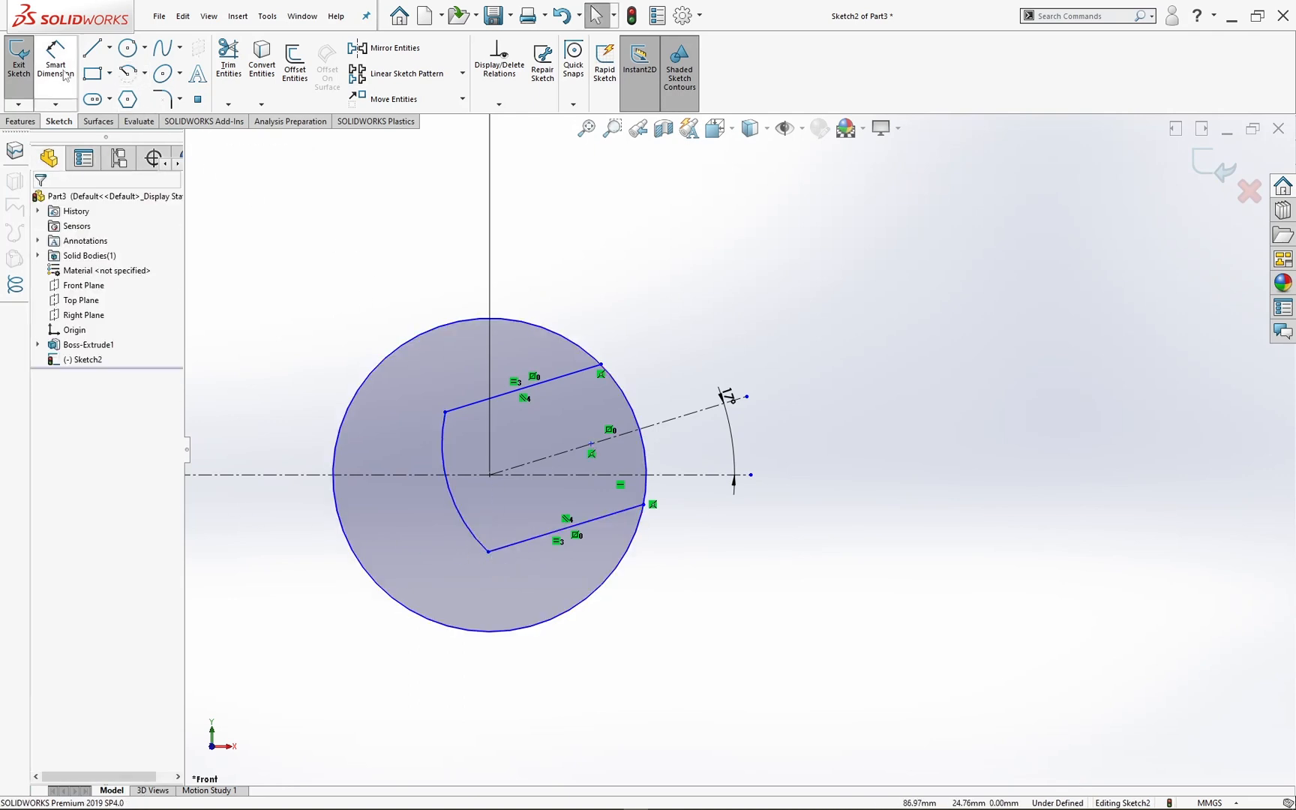
left_click(459, 509)
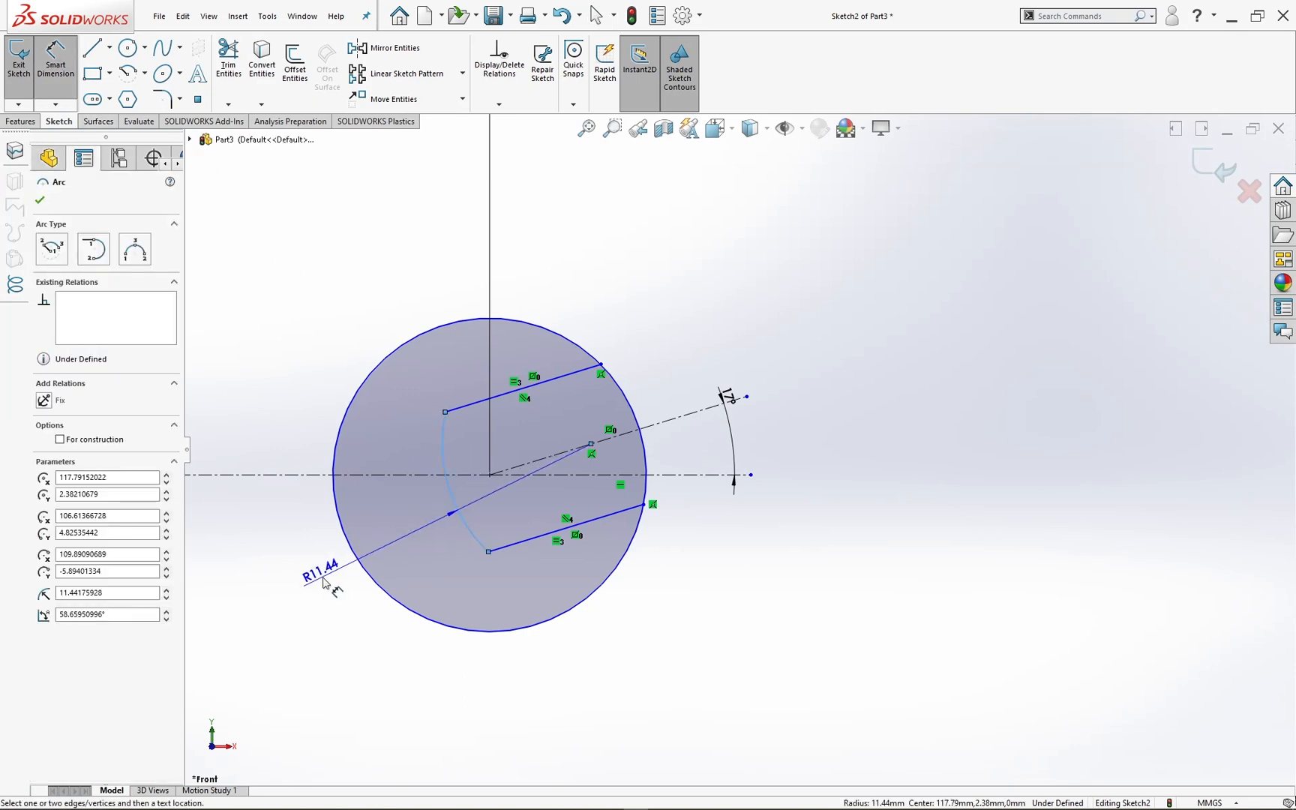
left_click(324, 582)
type("9")
key("Return")
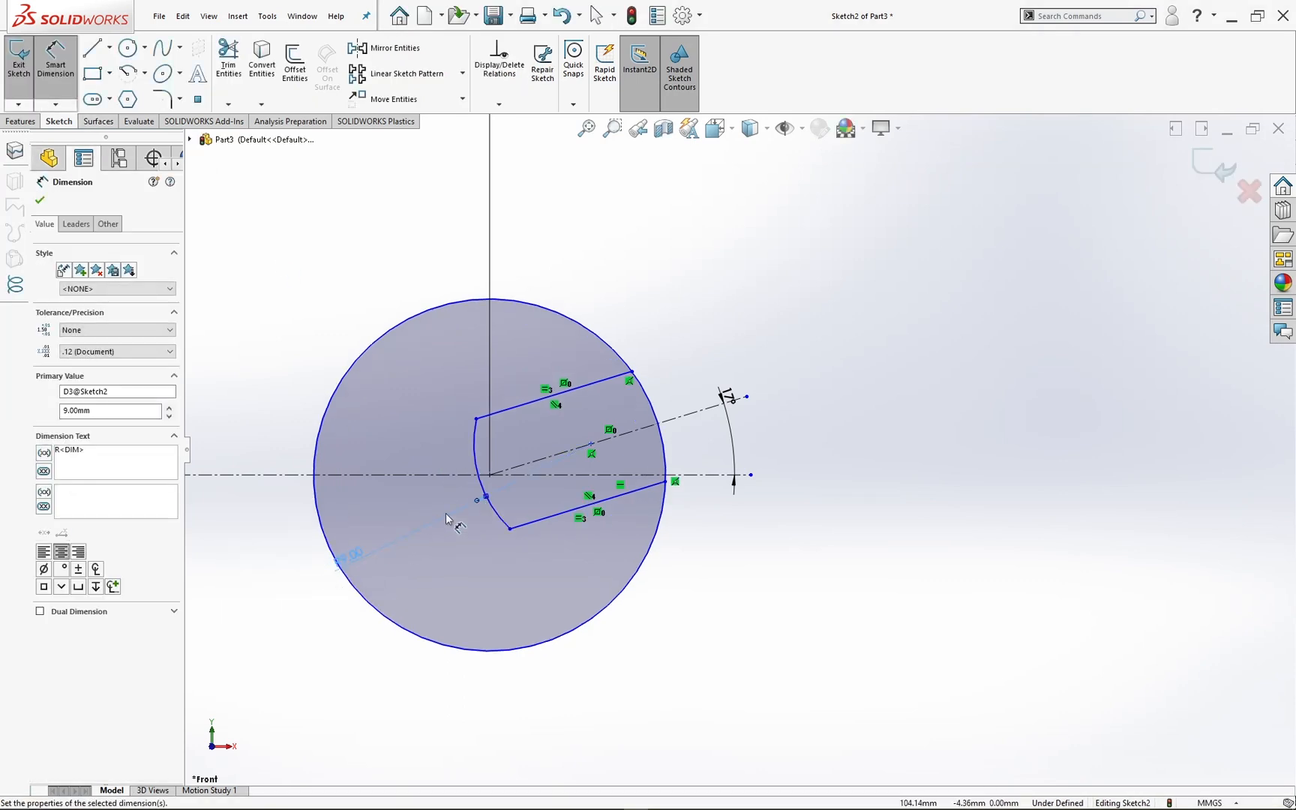
left_click(808, 299)
Step: Dimension the diameter of the second end's circle and set it to 29 mm
left_click(418, 321)
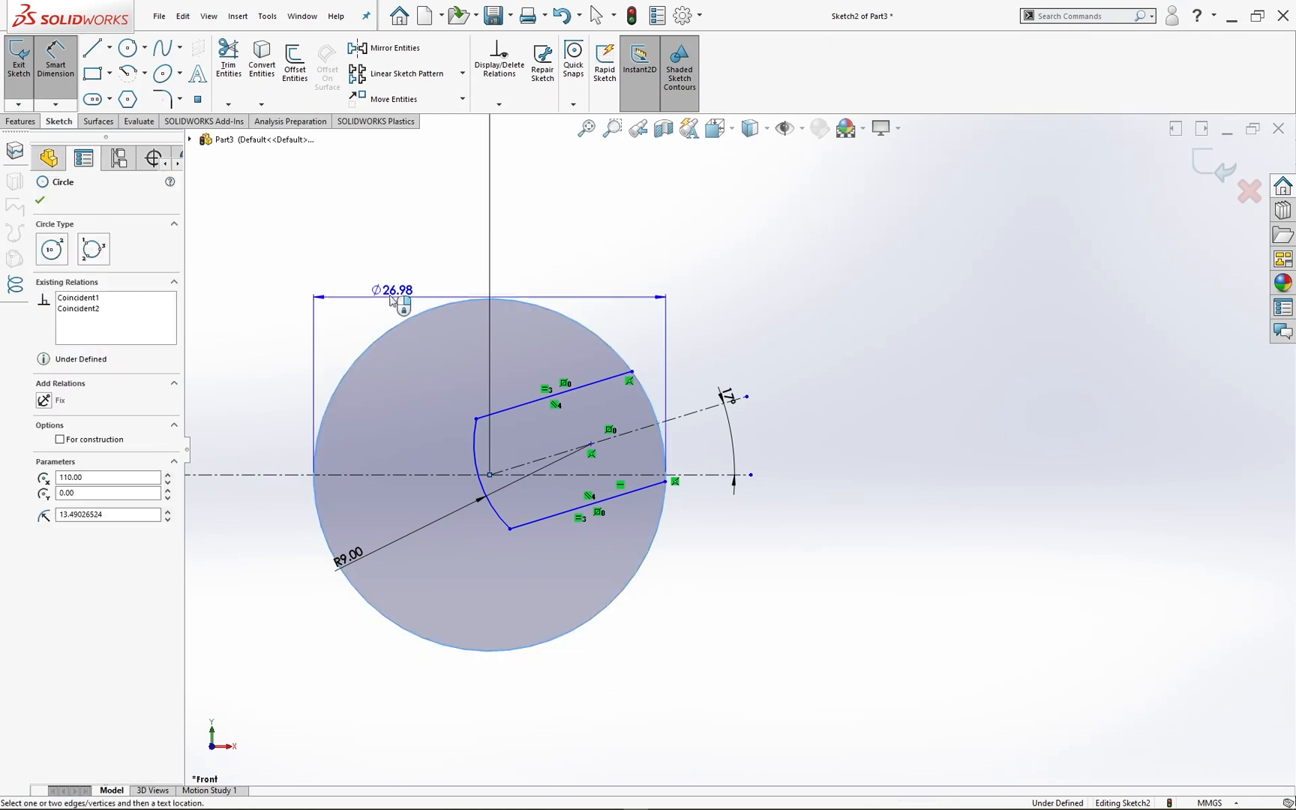
left_click(378, 283)
type("29")
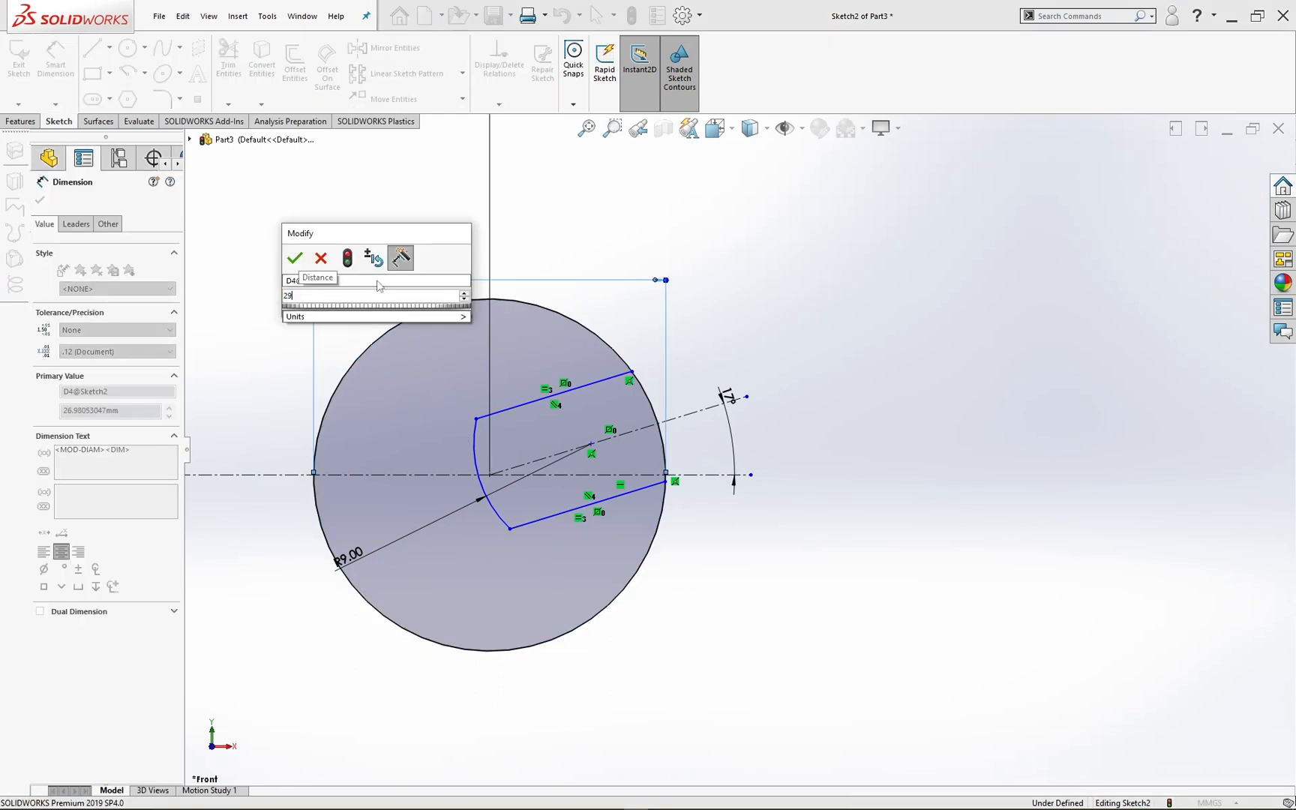
key("Return")
left_click(745, 291)
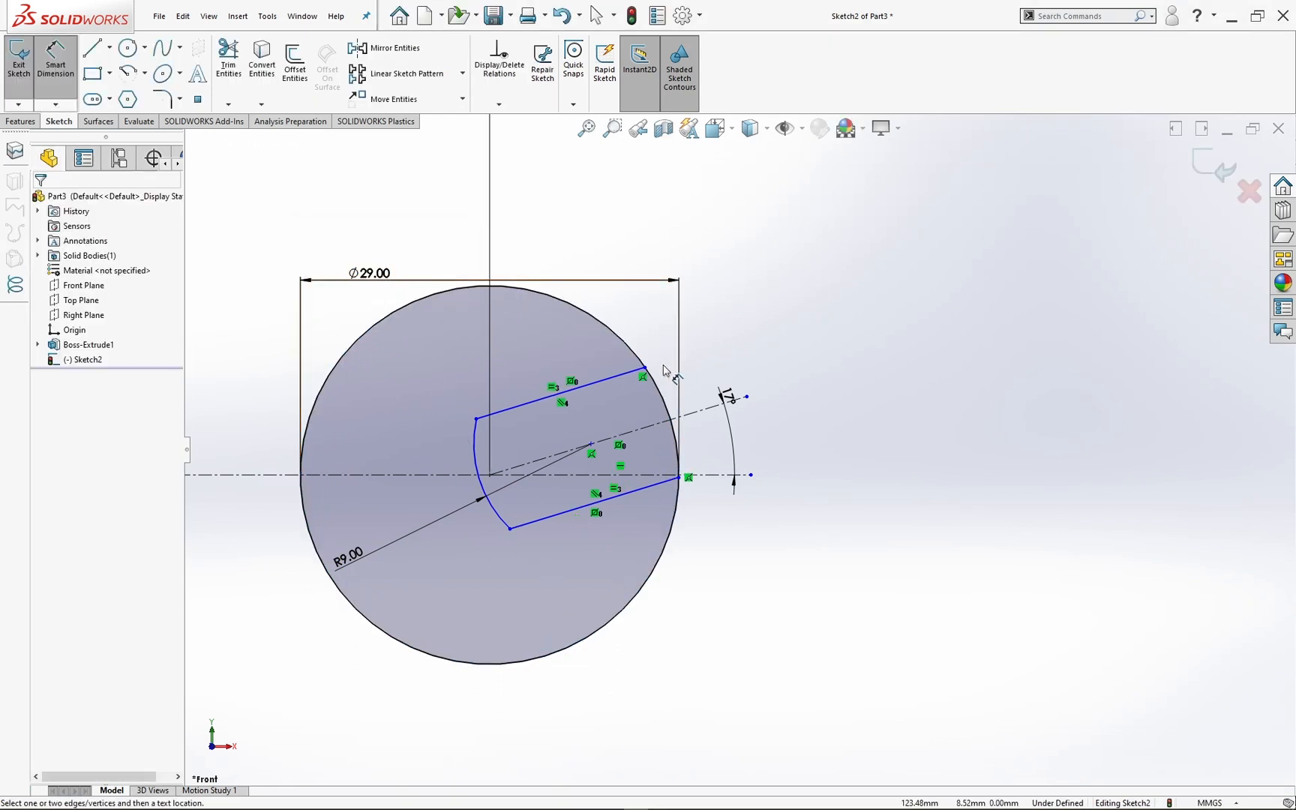
Step: Dimension the distance between the two parallel slot lines and set it to 13 mm
left_click(631, 371)
left_click(653, 486)
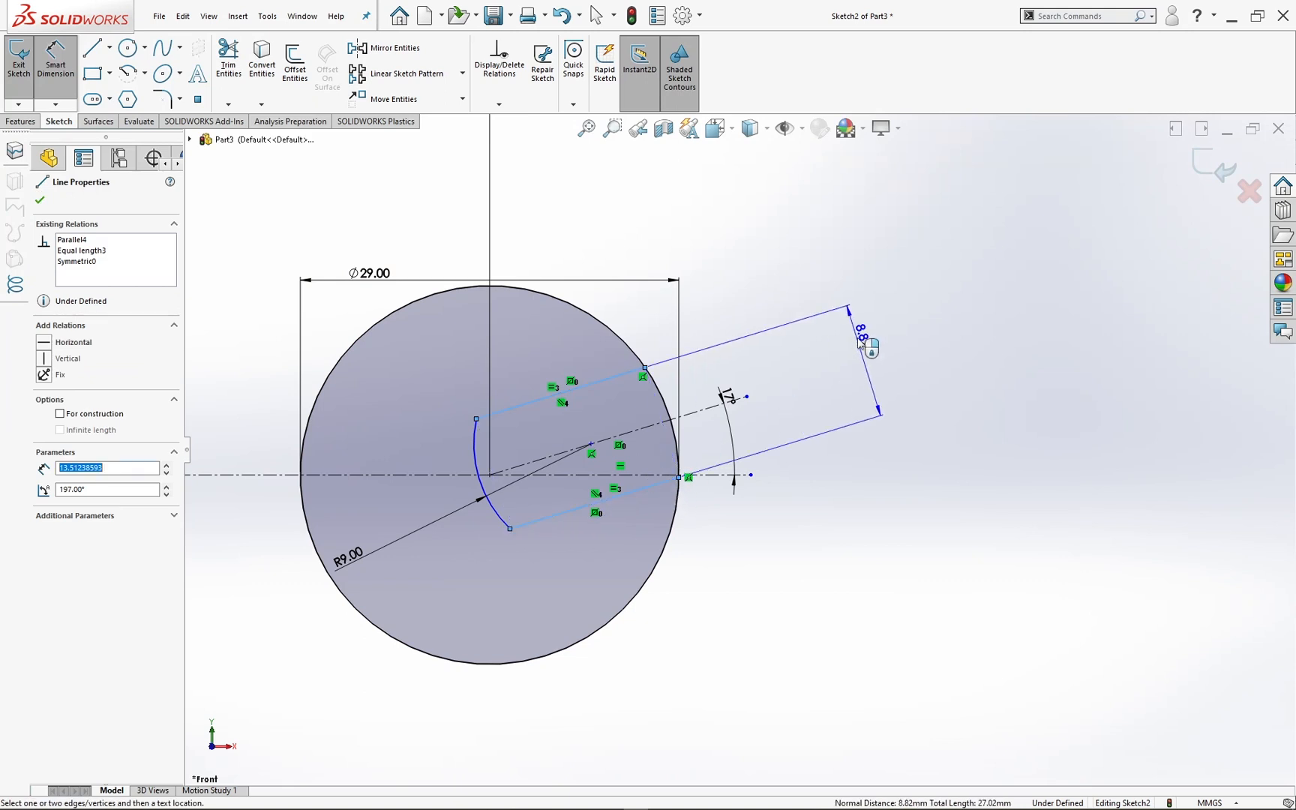
left_click(863, 339)
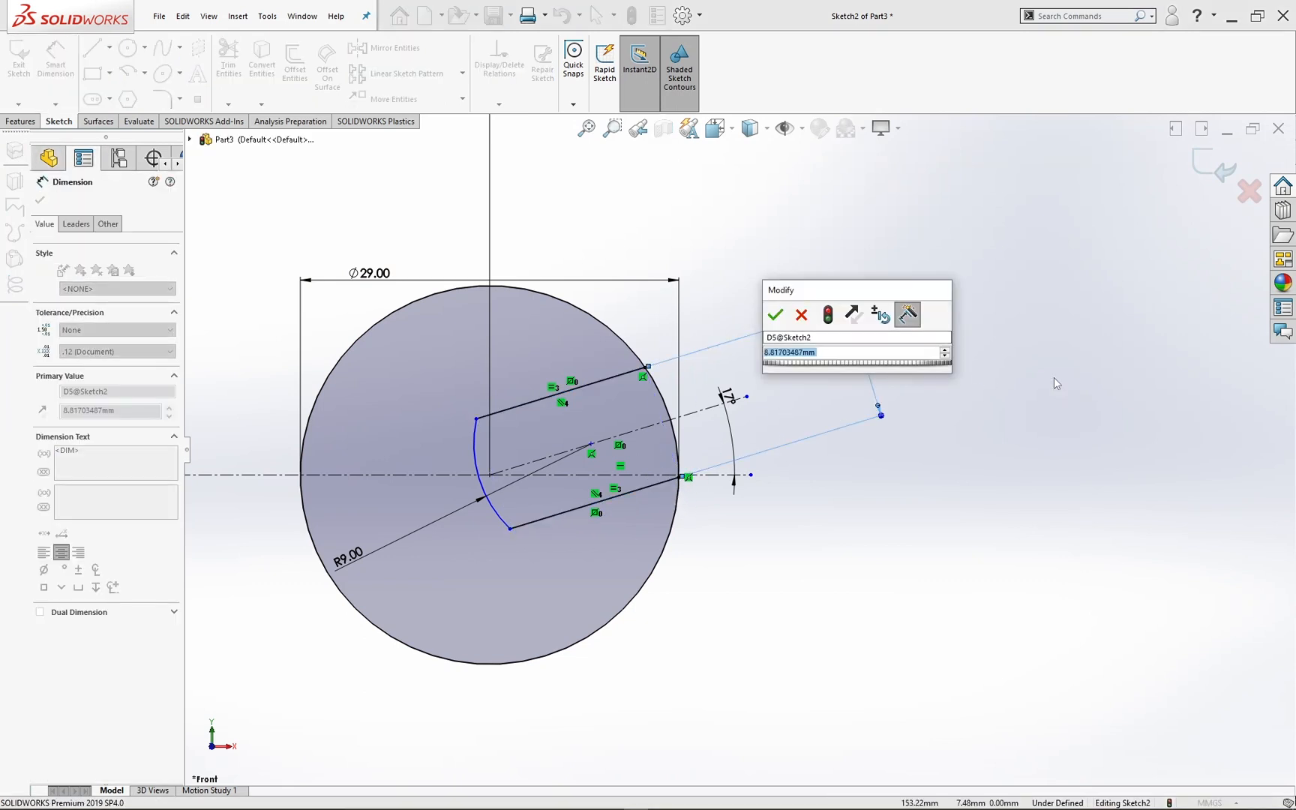
type("13")
key("Return")
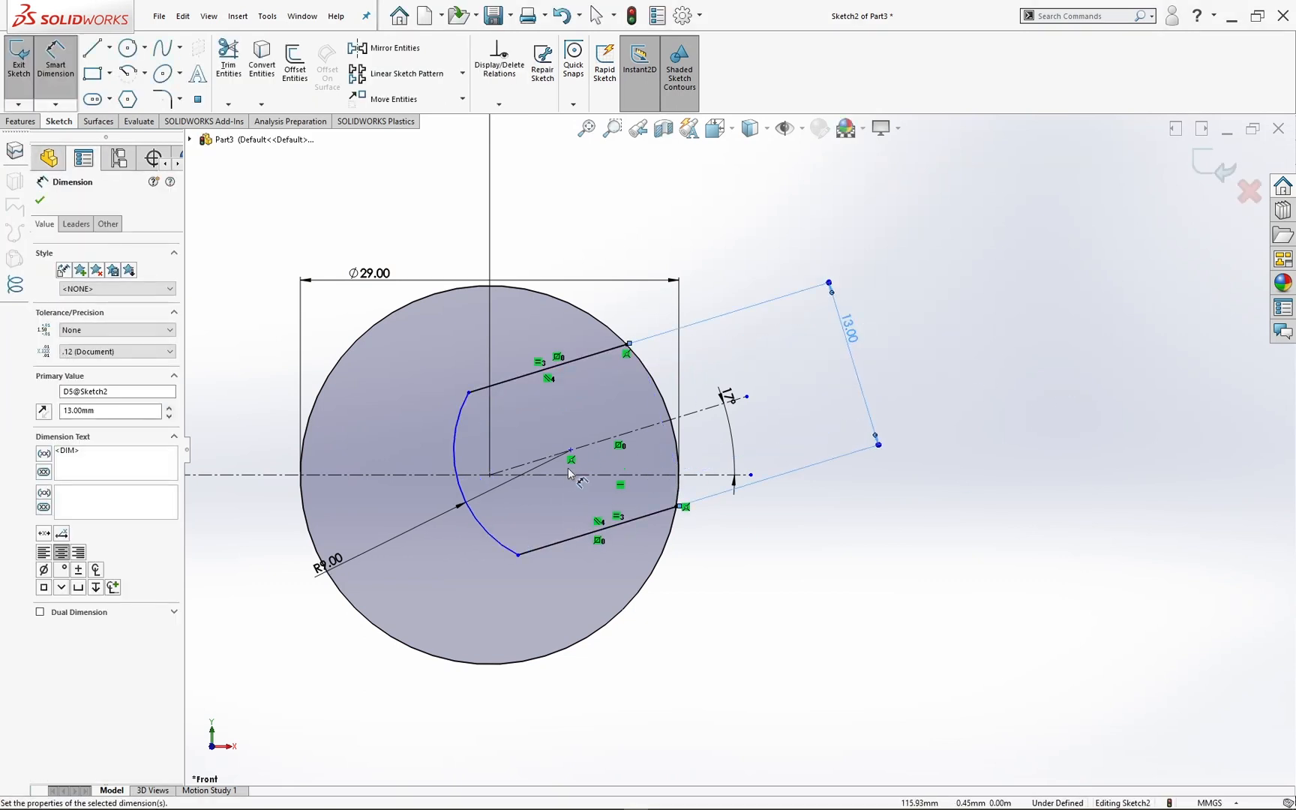
Step: Dimension the horizontal distance between the second end's circle centre and the slot arc's centre and set it to 6 mm
left_click(570, 451)
left_click(490, 475)
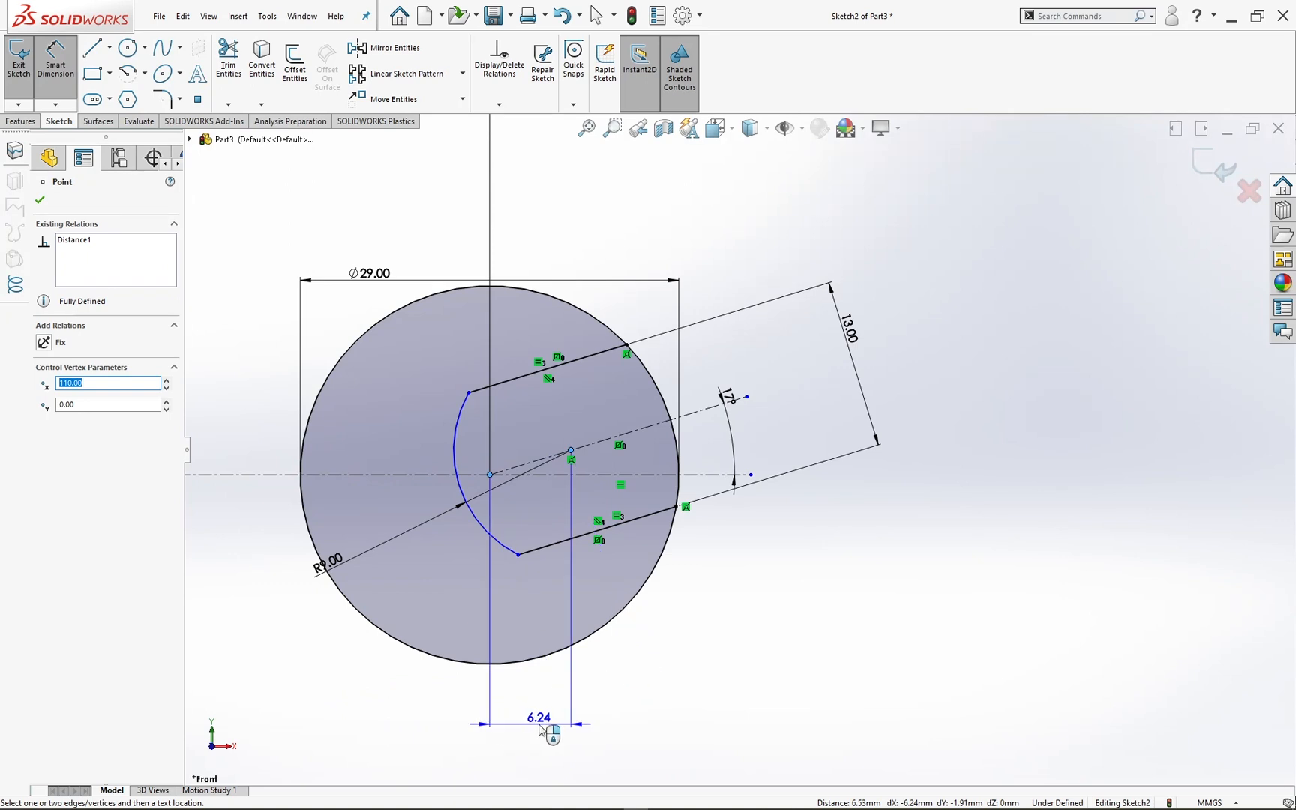
left_click(537, 728)
type("6")
key("Return")
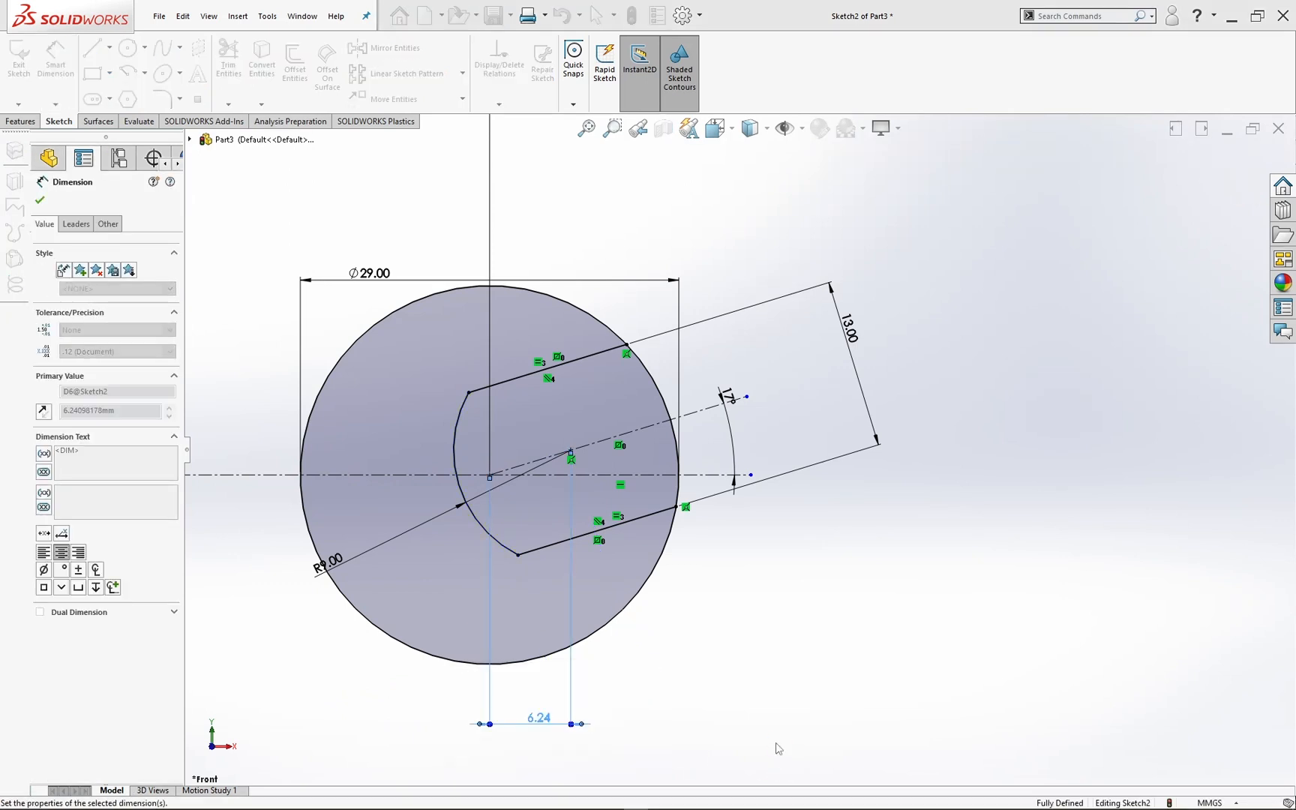
key("Escape")
key("f")
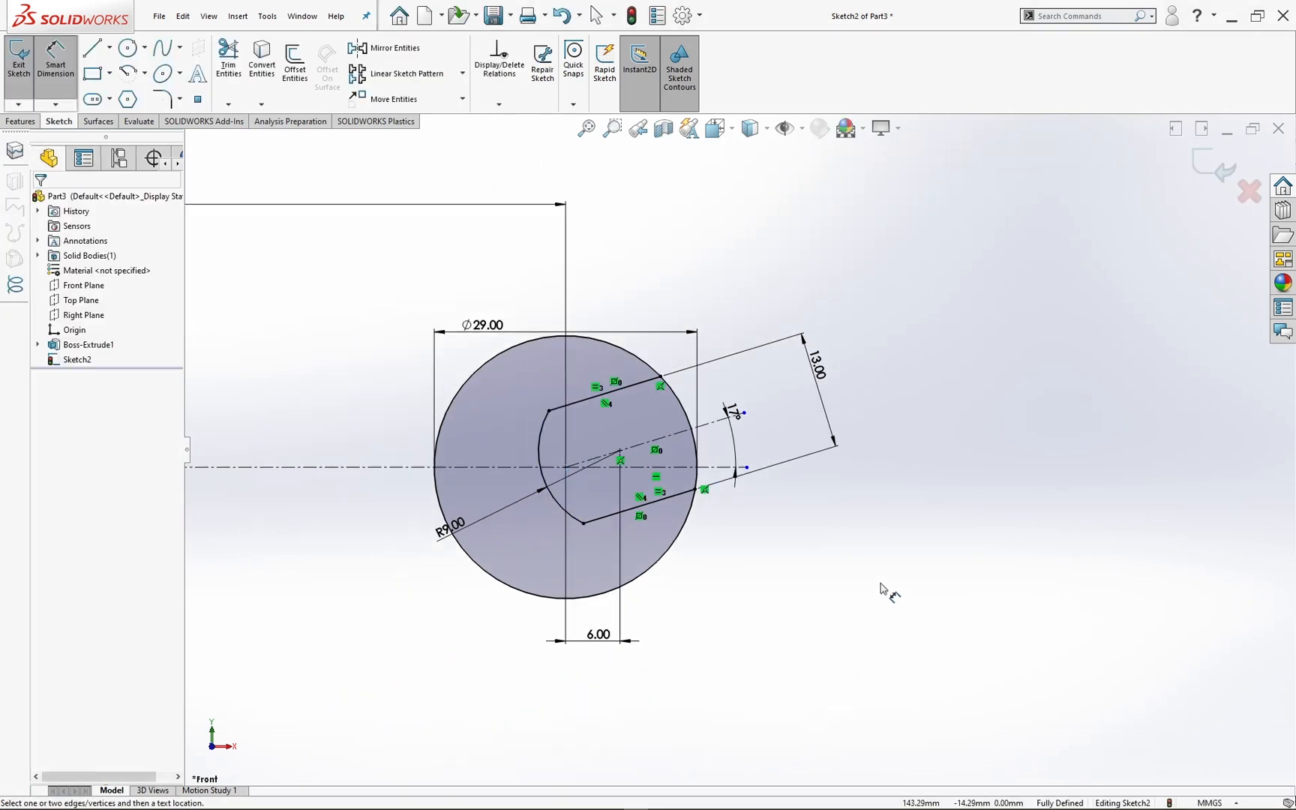
Step: Trim away the part of the 29 mm circle that spans the slot opening and close the sketch
left_click(229, 64)
scroll(713, 460, "up", 5)
left_click_drag(661, 314, 645, 353)
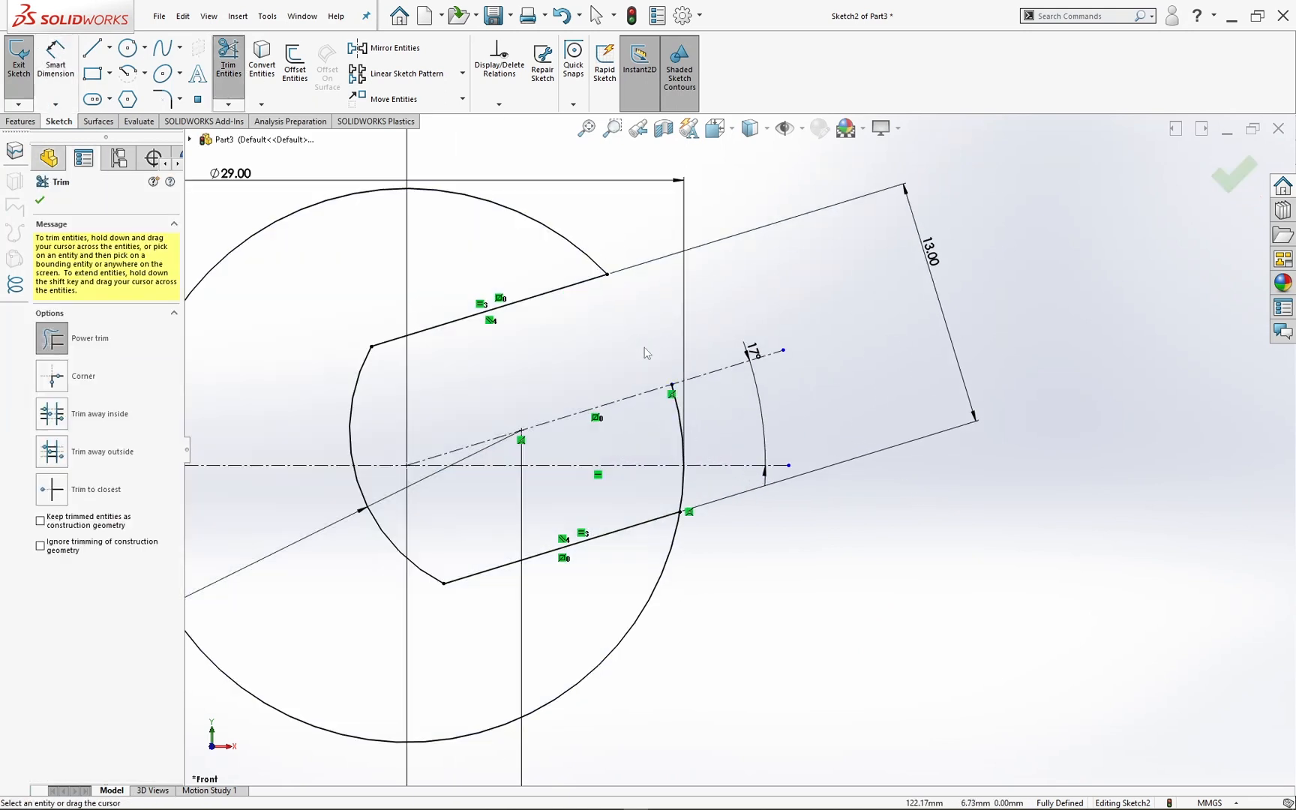
left_click_drag(694, 491, 673, 492)
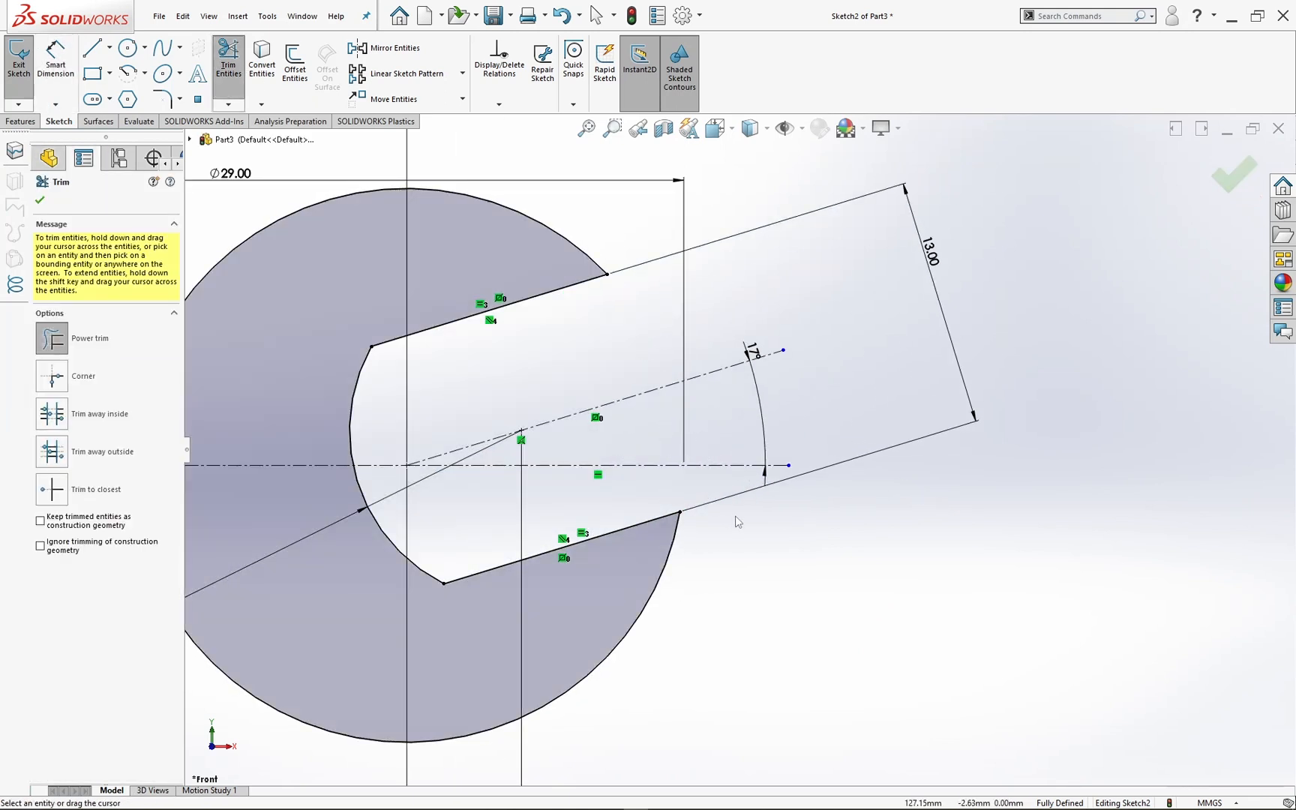
key("f")
left_click(1233, 174)
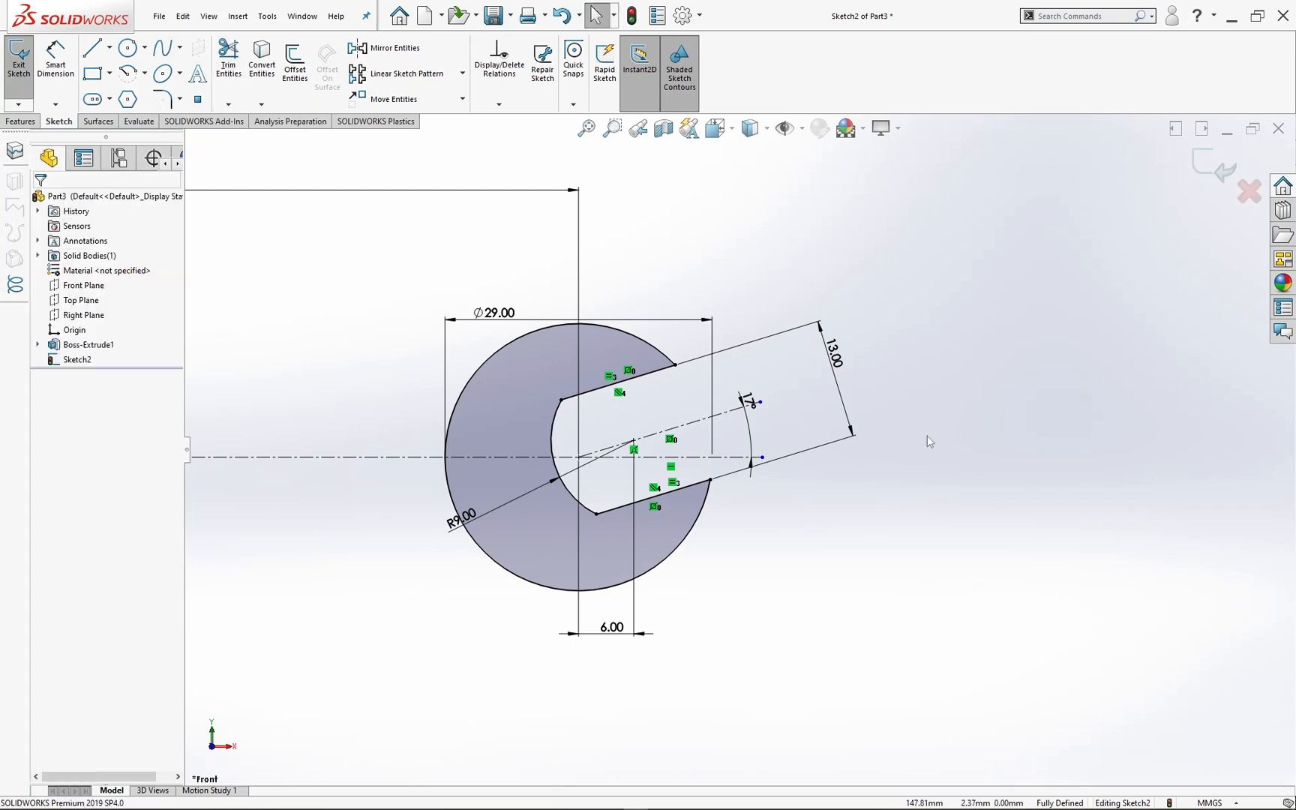
left_click(1211, 177)
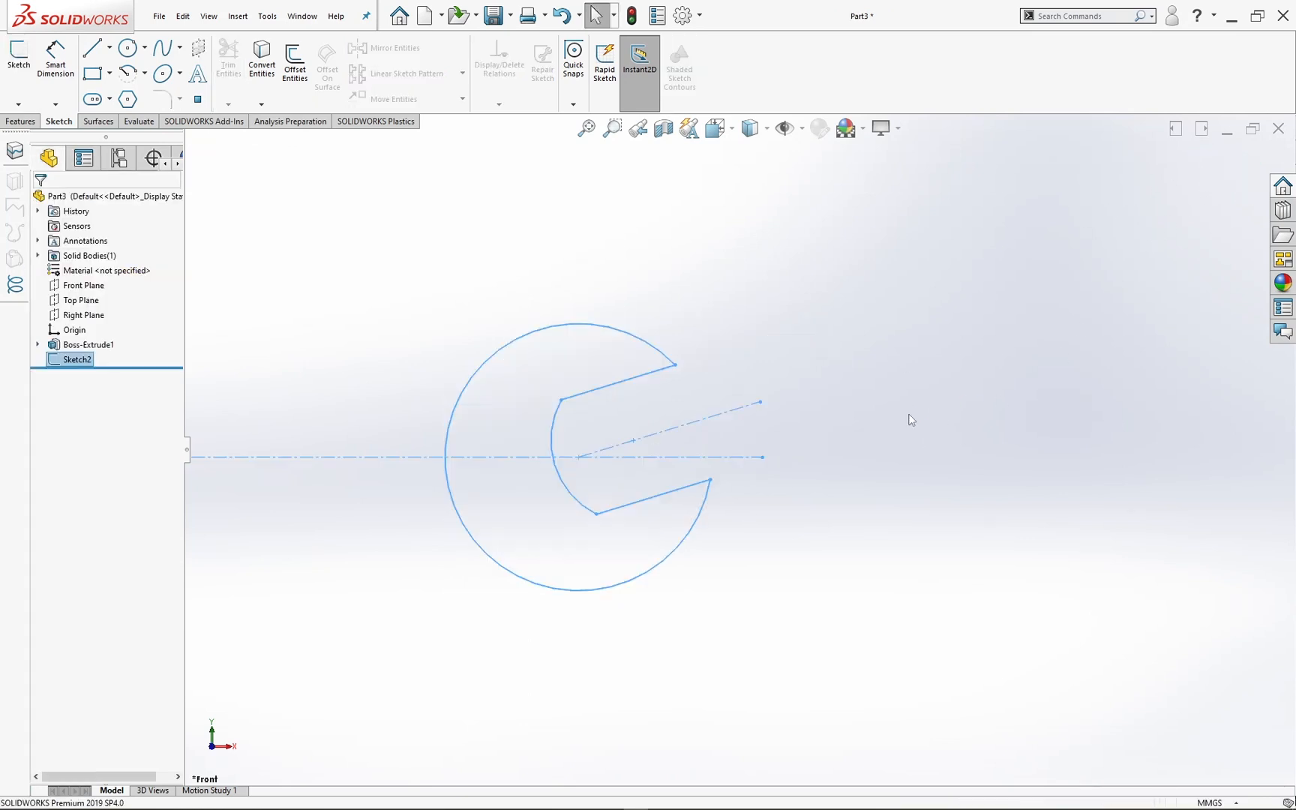
Step: Extrude the second end's profile 5 mm with the Mid Plane end condition, keeping Merge result on
scroll(908, 419, "up", 3)
mouse_move(860, 449)
middle_mouse_down()
mouse_move(817, 432)
mouse_move(772, 516)
middle_mouse_up()
scroll(792, 500, "up", 4)
scroll(772, 462, "down", 3)
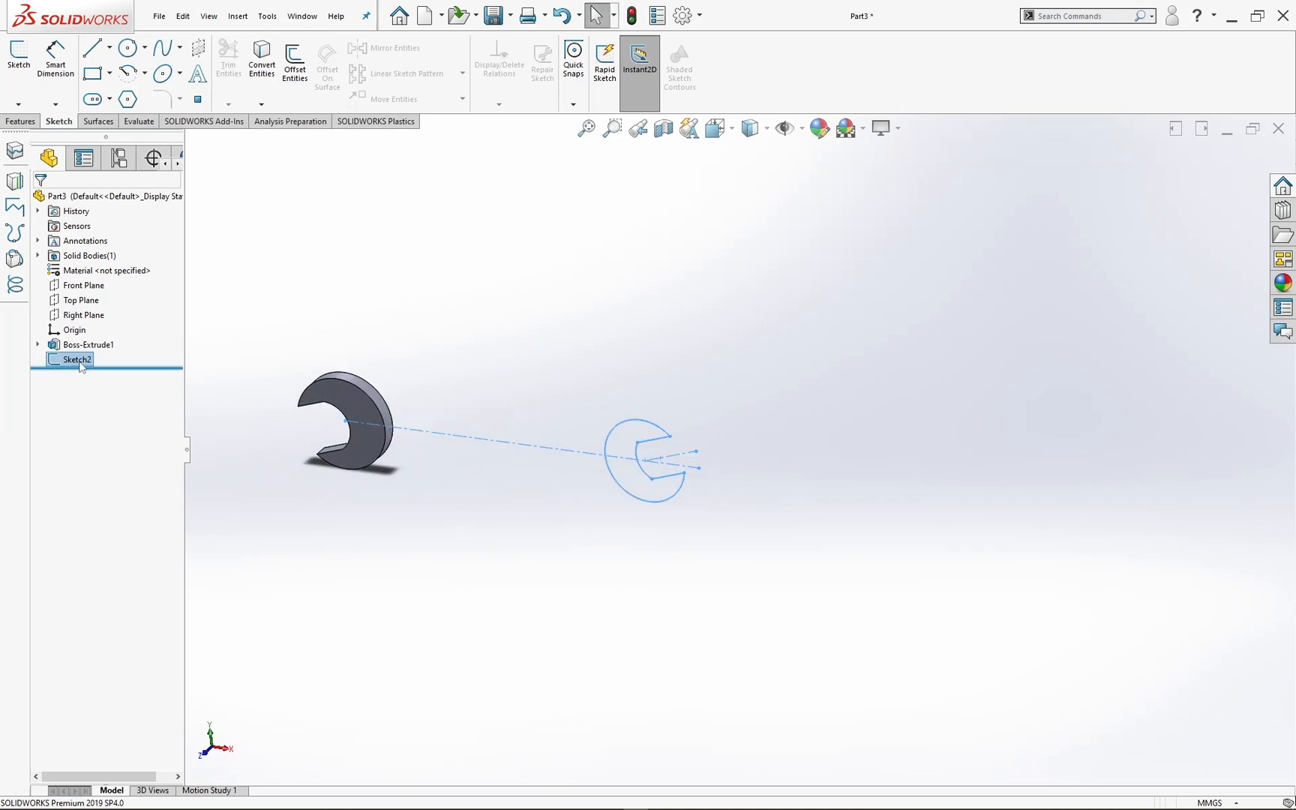
left_click(22, 123)
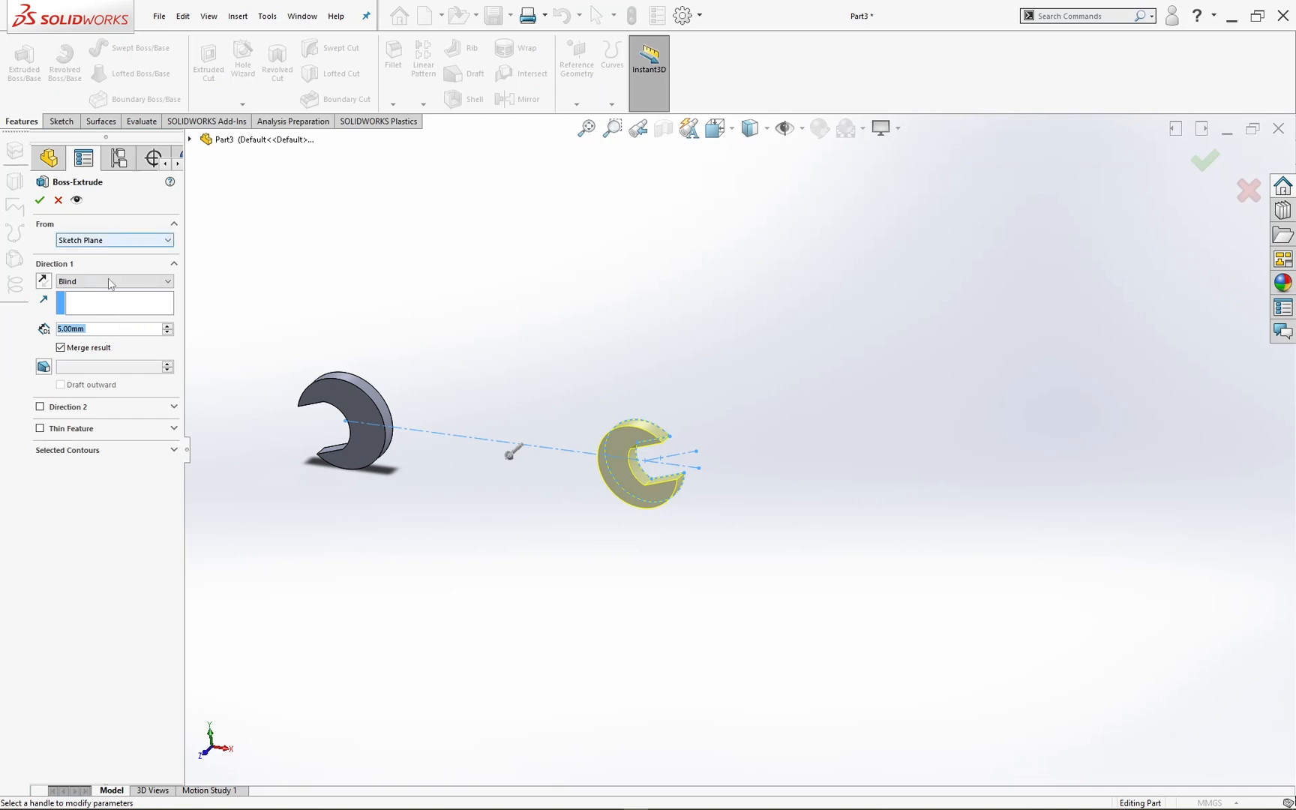
left_click(108, 283)
left_click(99, 344)
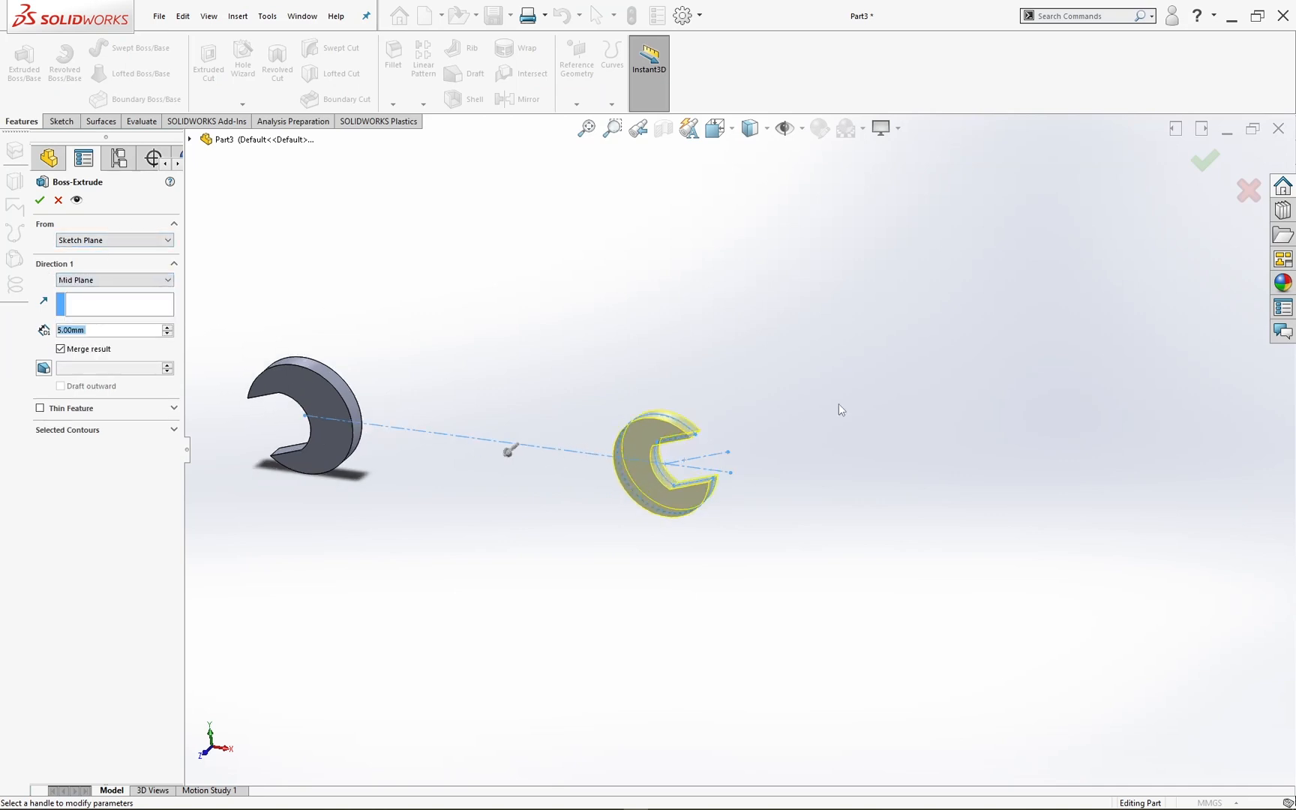
left_click(1204, 160)
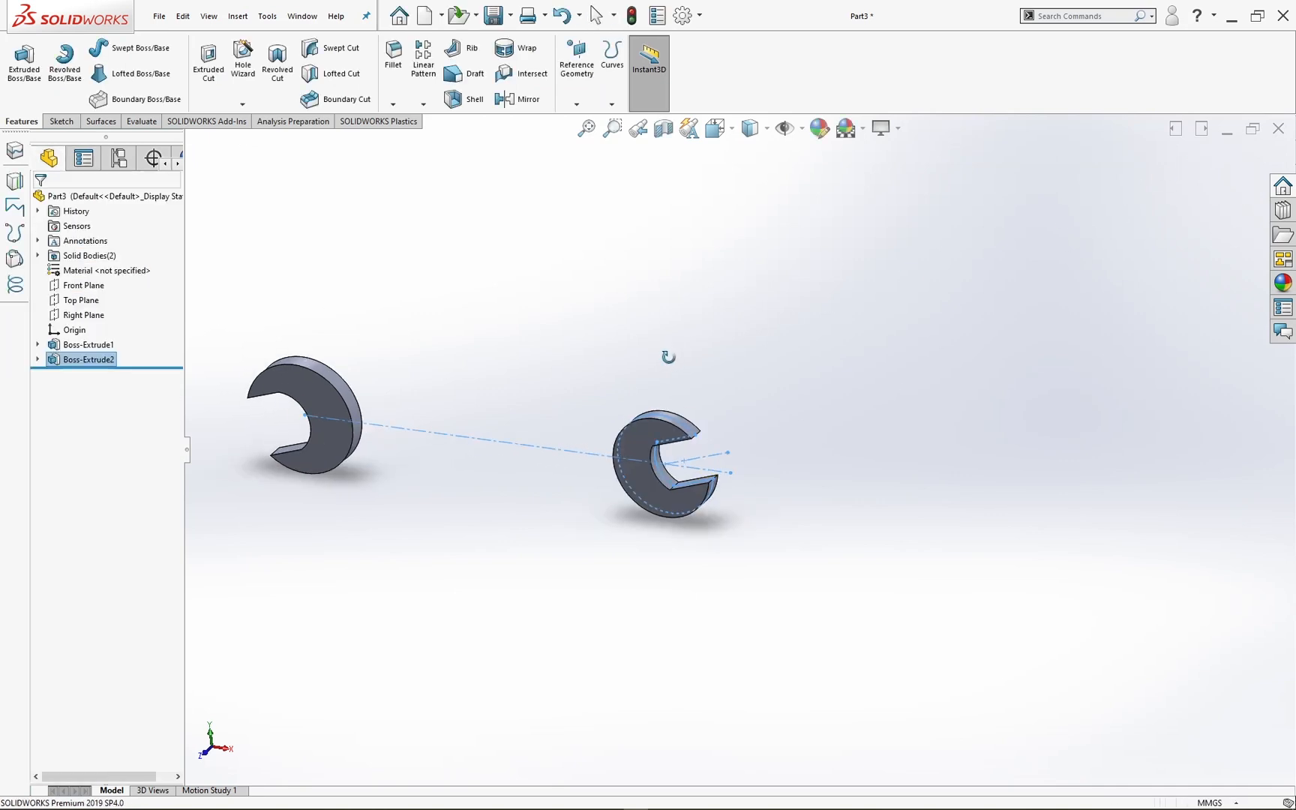
Step: Start a new sketch on the Front Plane, viewed straight on with both wrench heads in sight
left_click(71, 285)
left_click(61, 121)
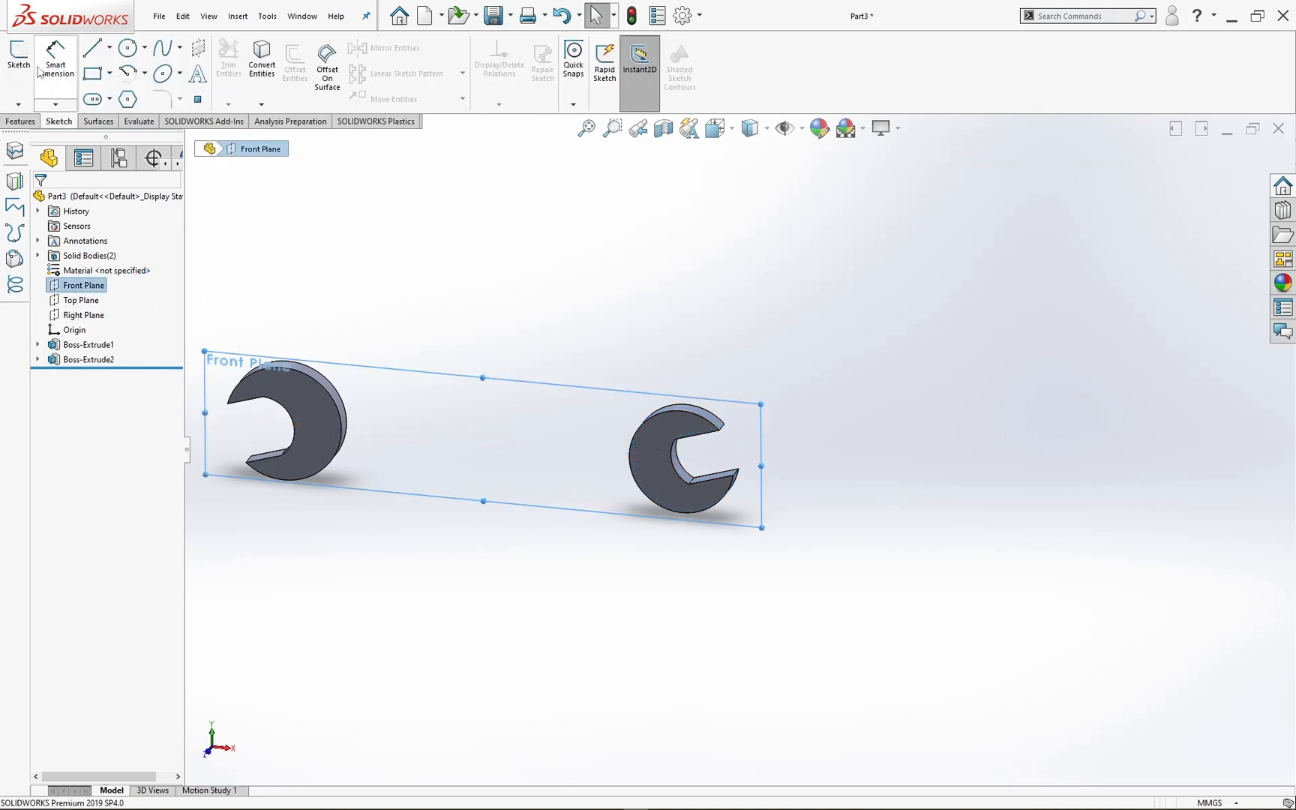
left_click(18, 60)
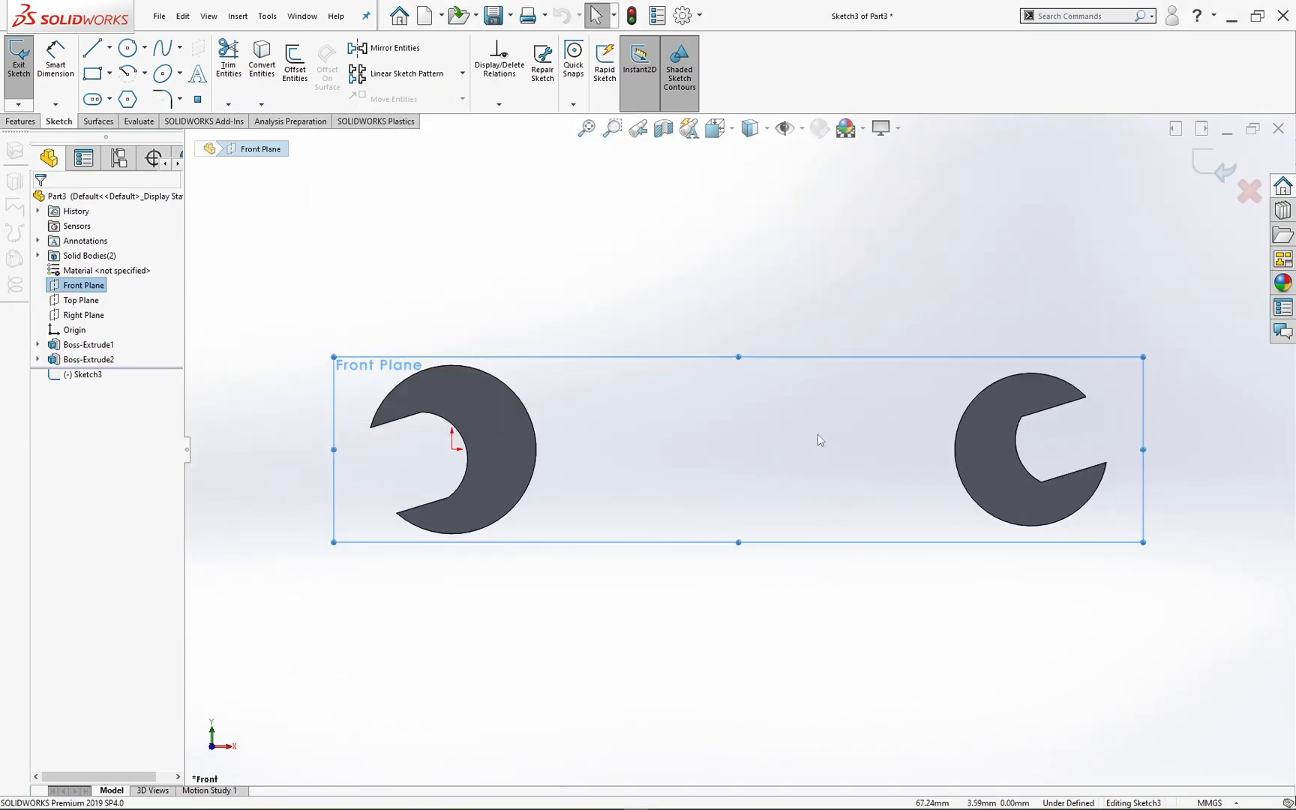
scroll(925, 444, "down", 1)
scroll(925, 444, "up", 2)
mouse_move(919, 449)
middle_mouse_down()
mouse_move(790, 463)
mouse_move(916, 453)
middle_mouse_up()
key("space")
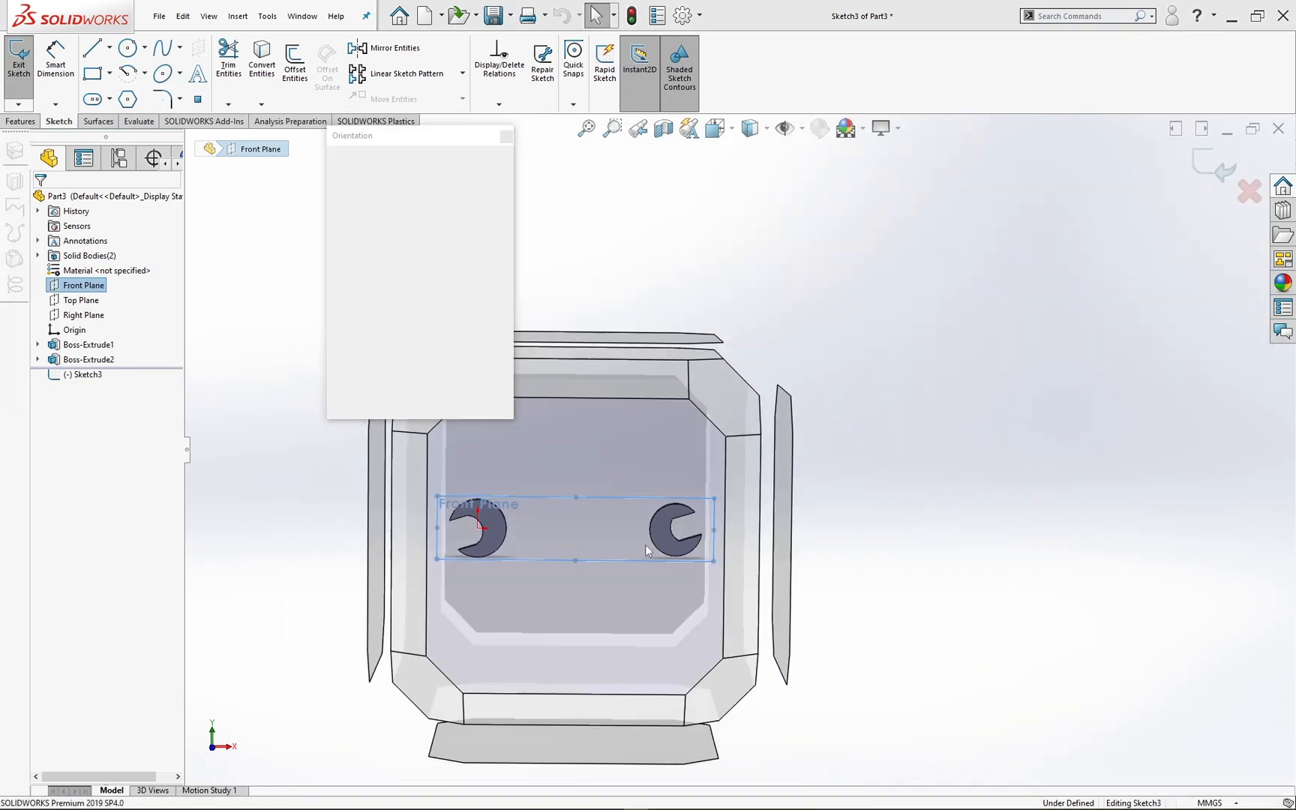
left_click(645, 545)
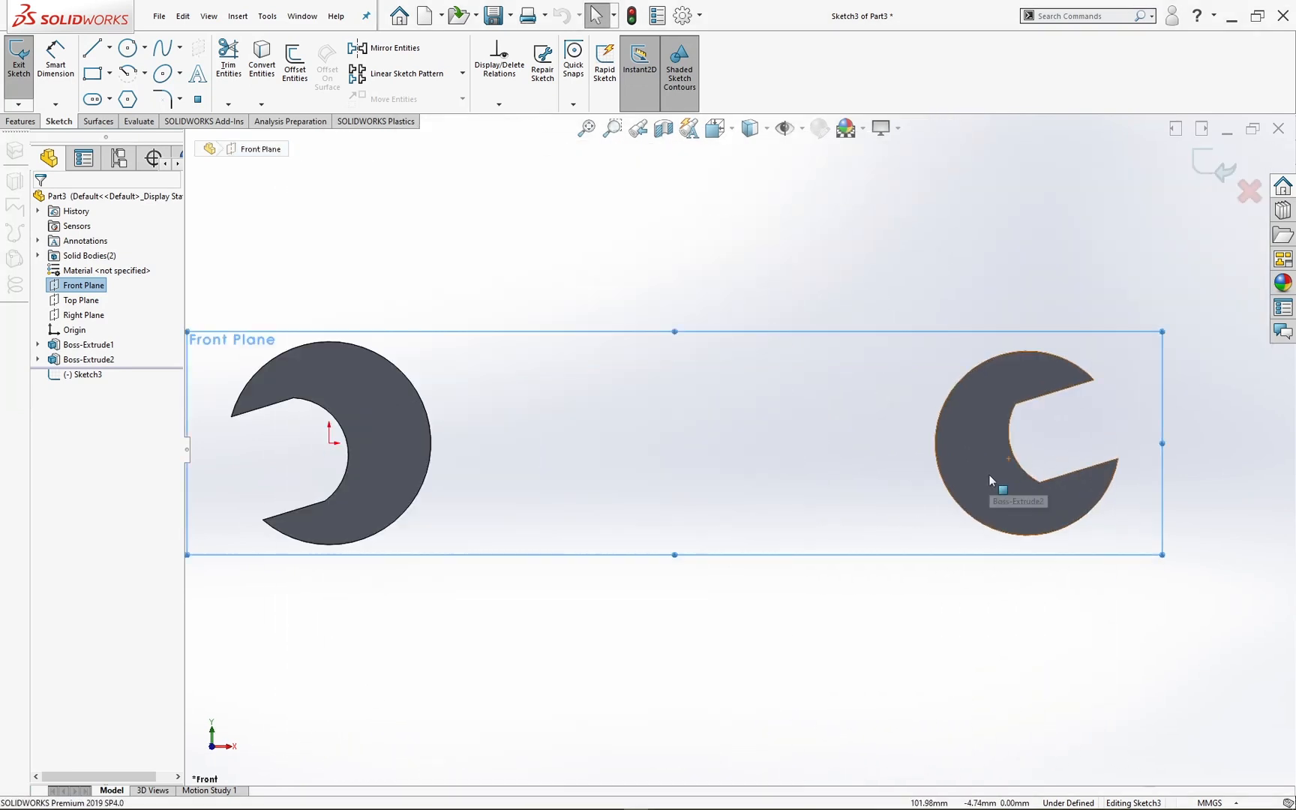
scroll(989, 474, "down", 1)
middle_click_drag(904, 482, 851, 482, "ctrl")
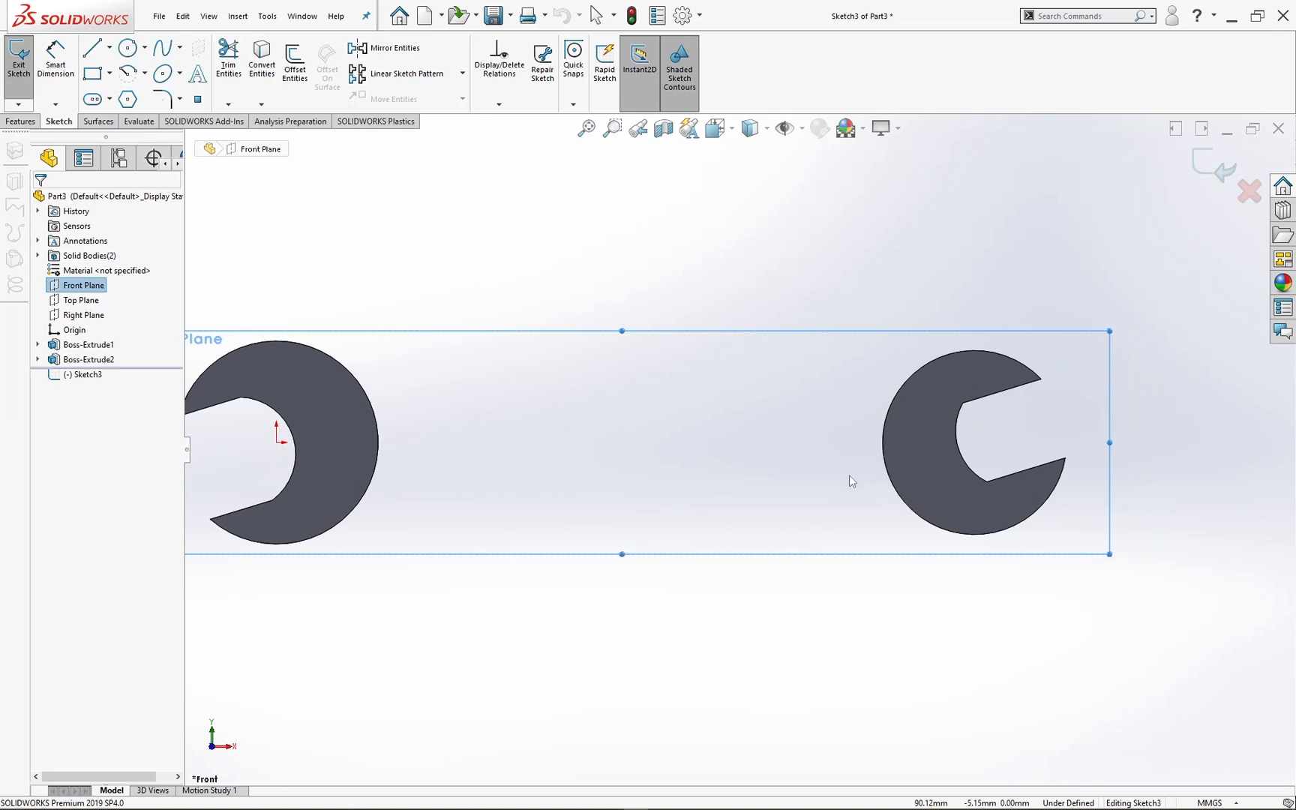
Step: Sketch a horizontal centerline from the origin into the slot of the second head
left_click(110, 48)
left_click(113, 84)
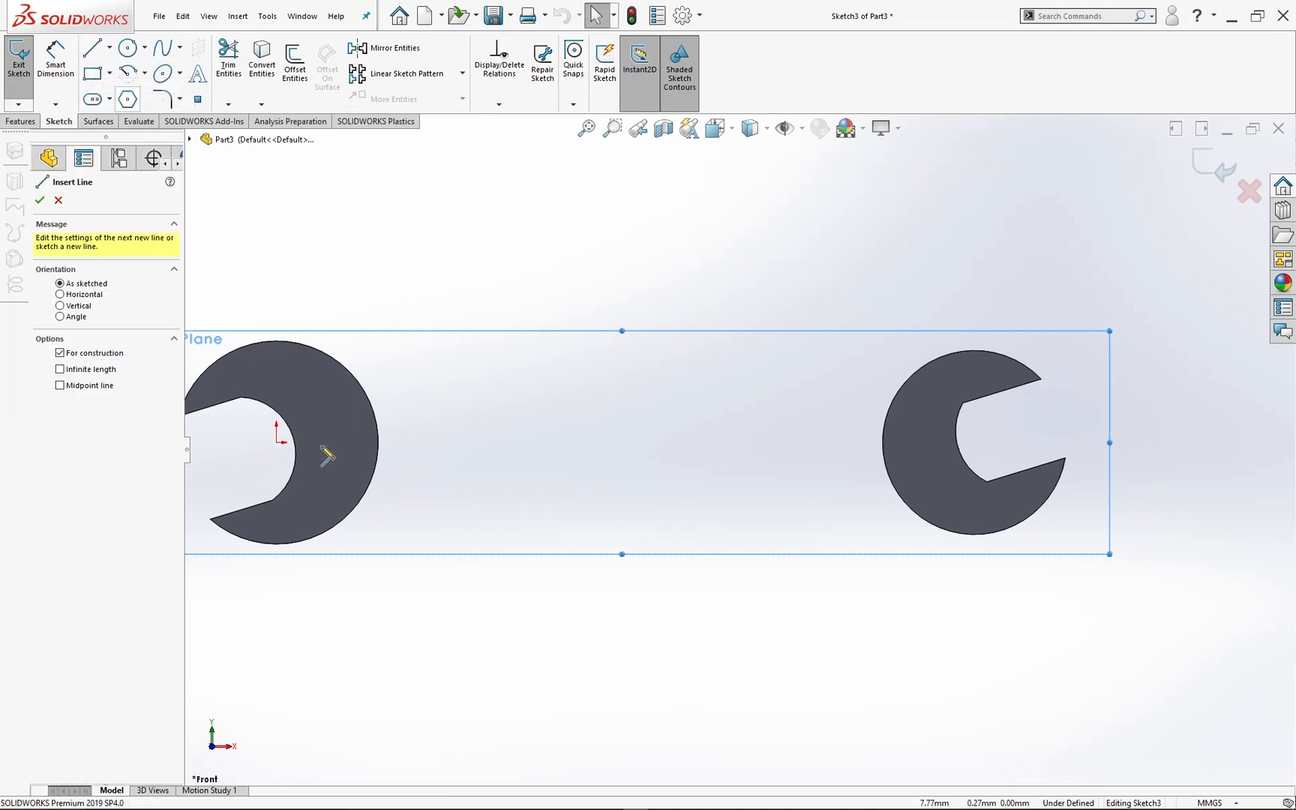
left_click(277, 443)
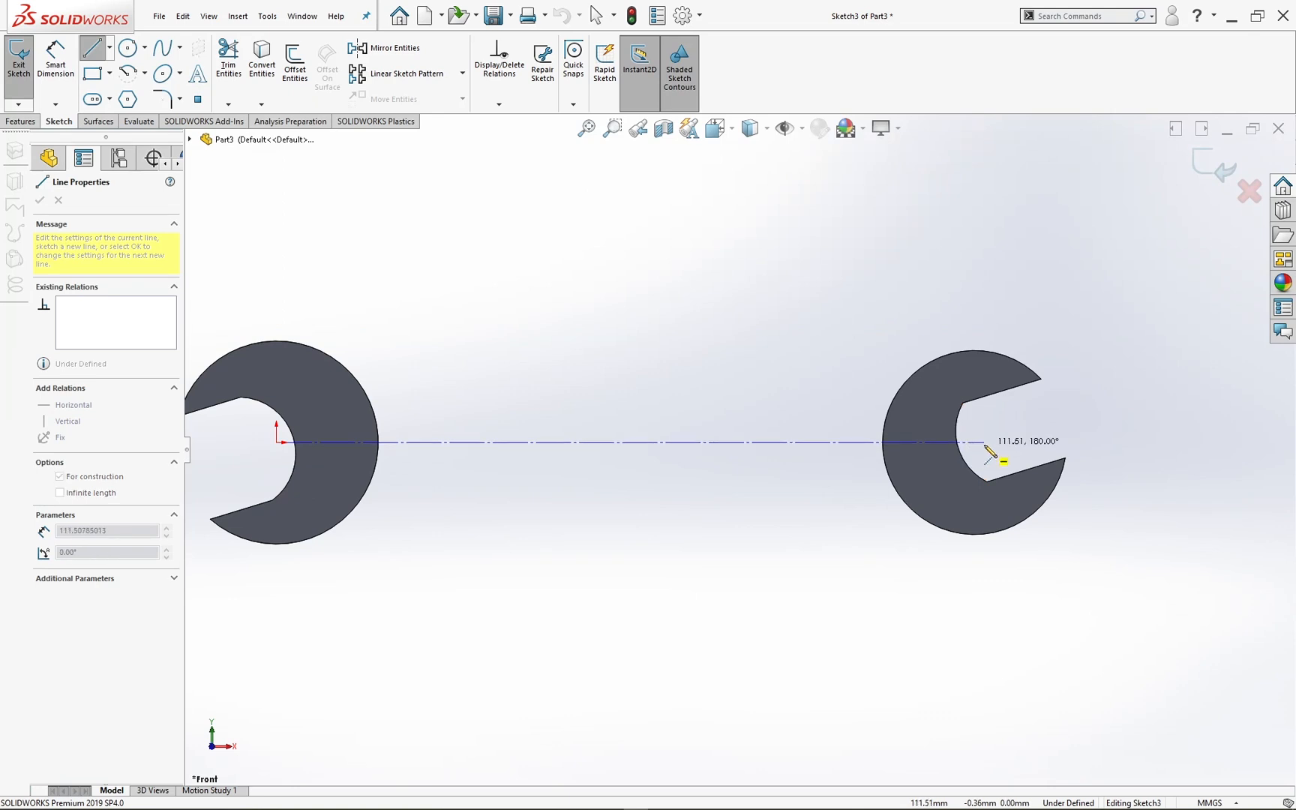
left_click(997, 442)
key("Escape")
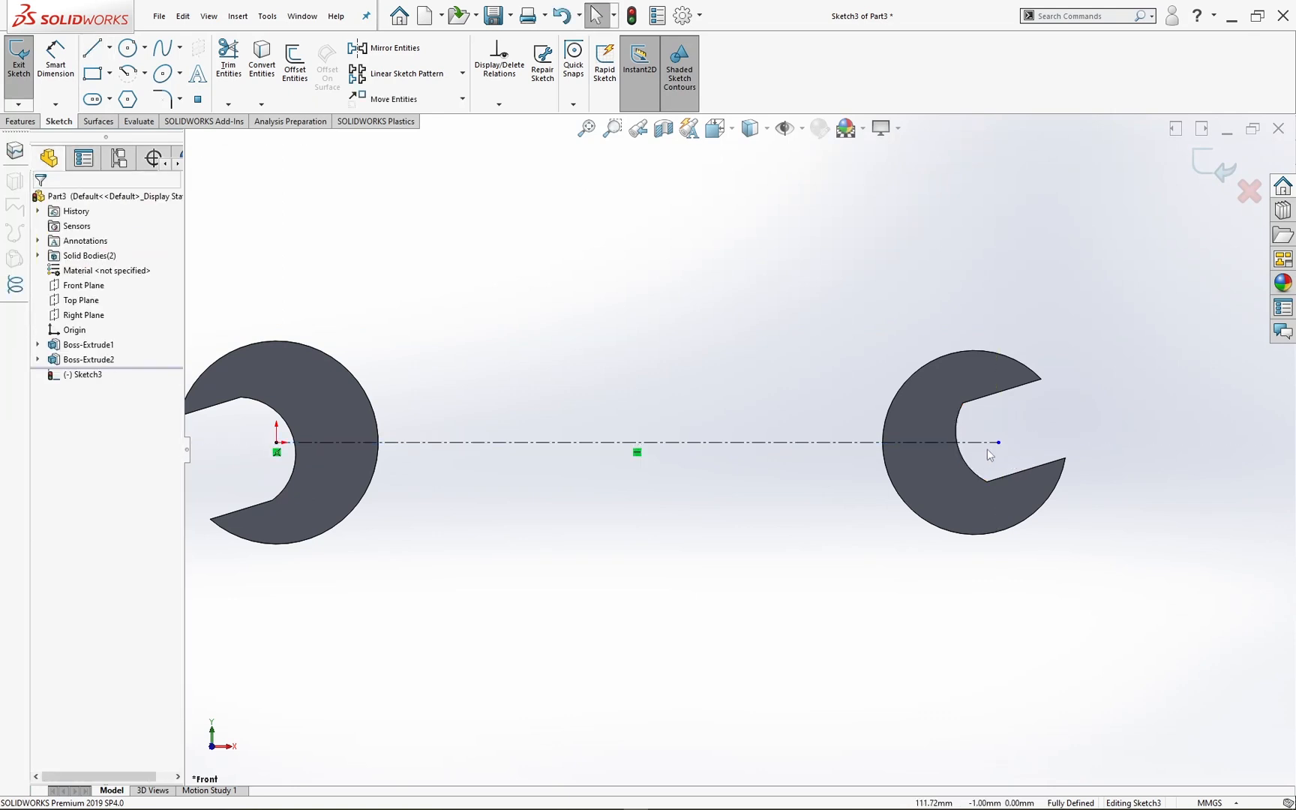
Step: Make the centerline's free endpoint concentric with the outer circular edge of the second head
left_click(998, 443)
left_click(889, 477, "ctrl")
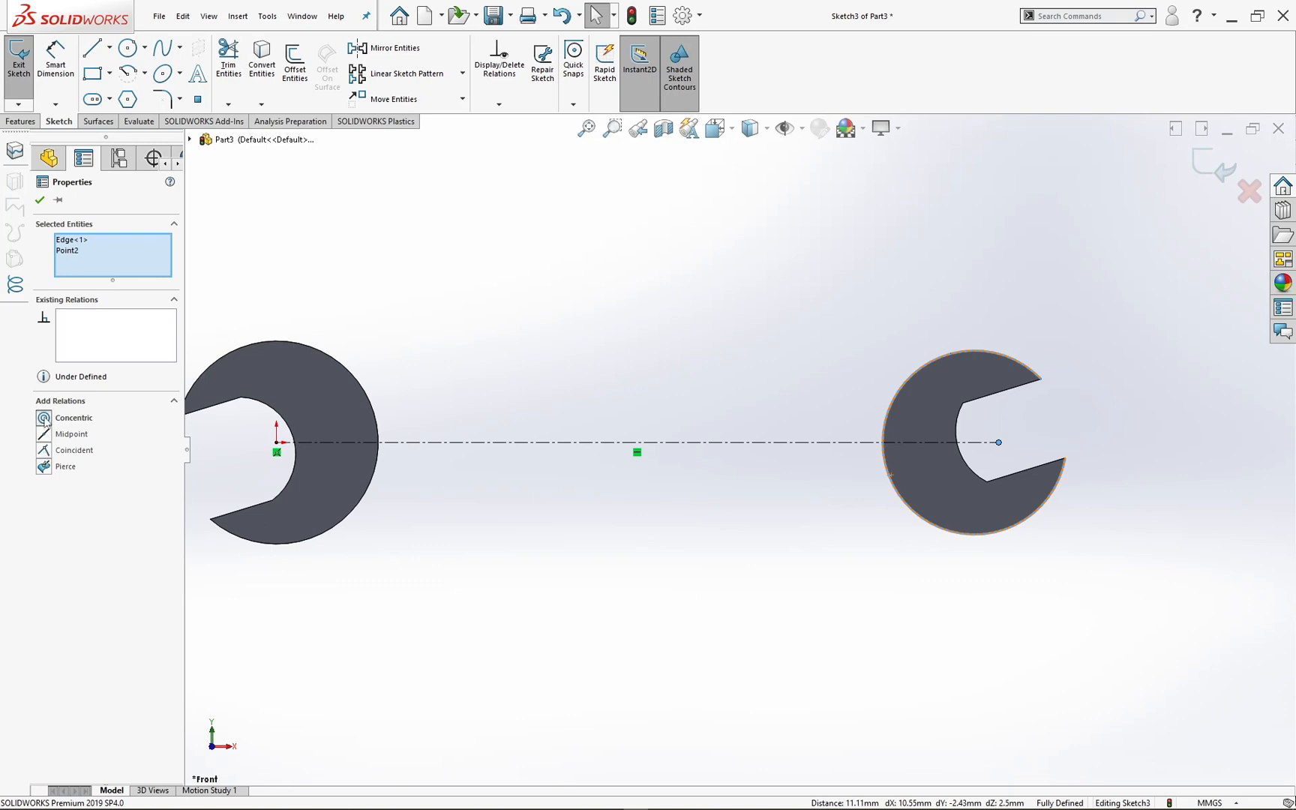
left_click(44, 418)
left_click(558, 309)
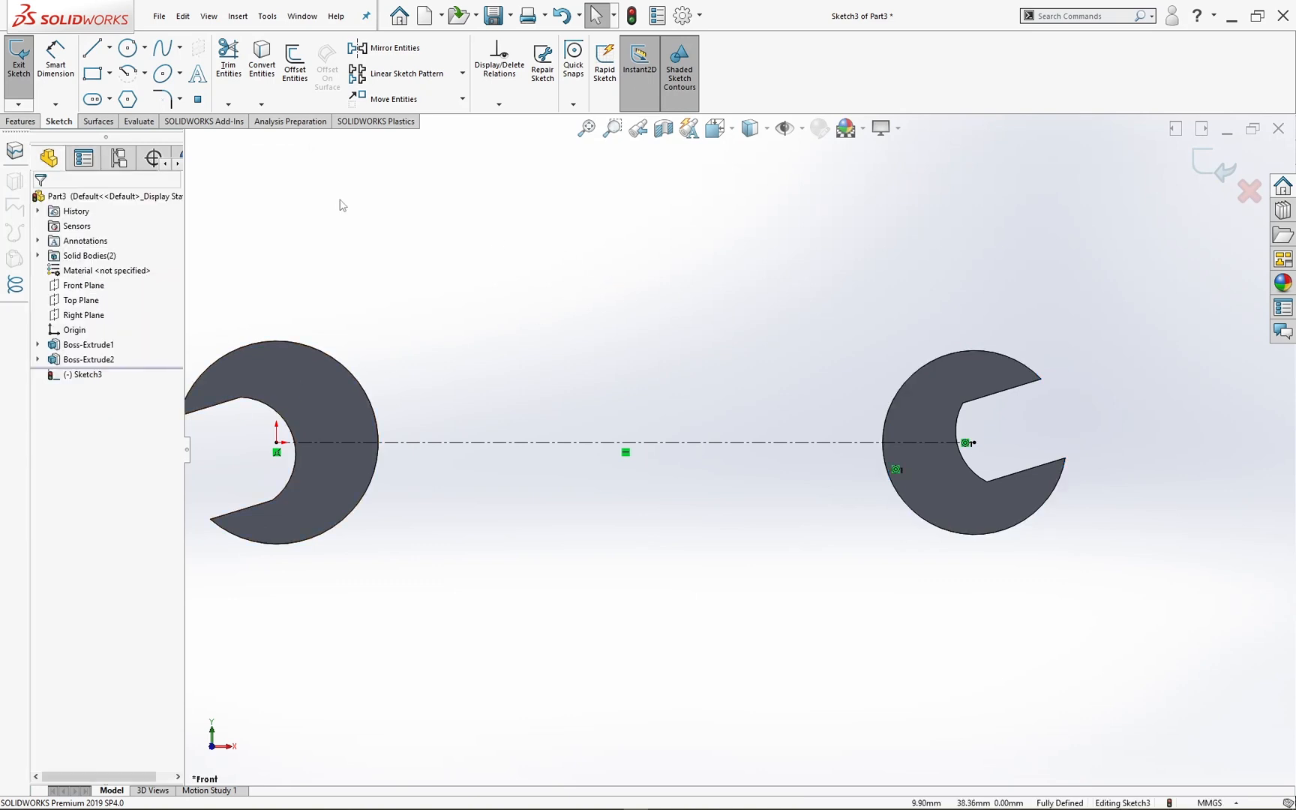
Step: Sketch two horizontal lines about 60 mm long between the heads, one above and one below the centerline
left_click(93, 49)
left_click(458, 382)
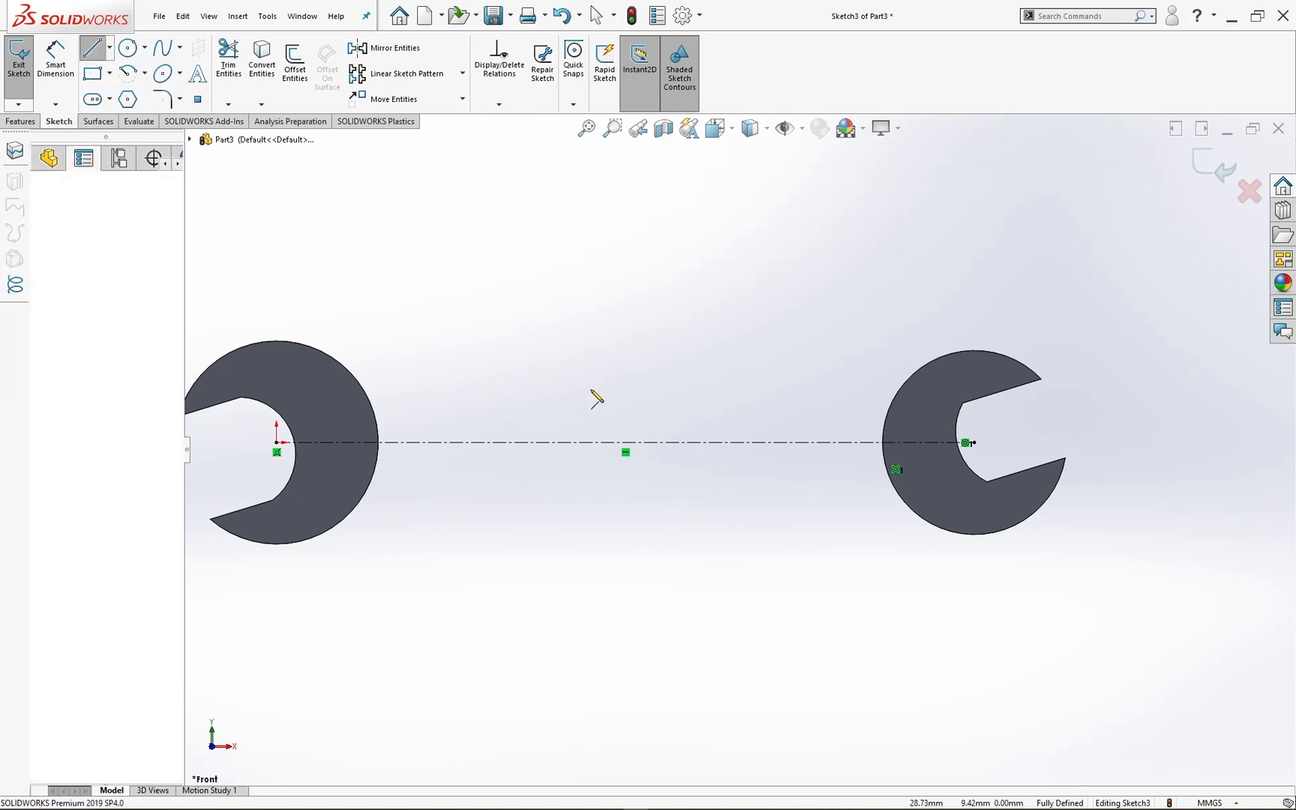
left_click(838, 383)
key("Escape")
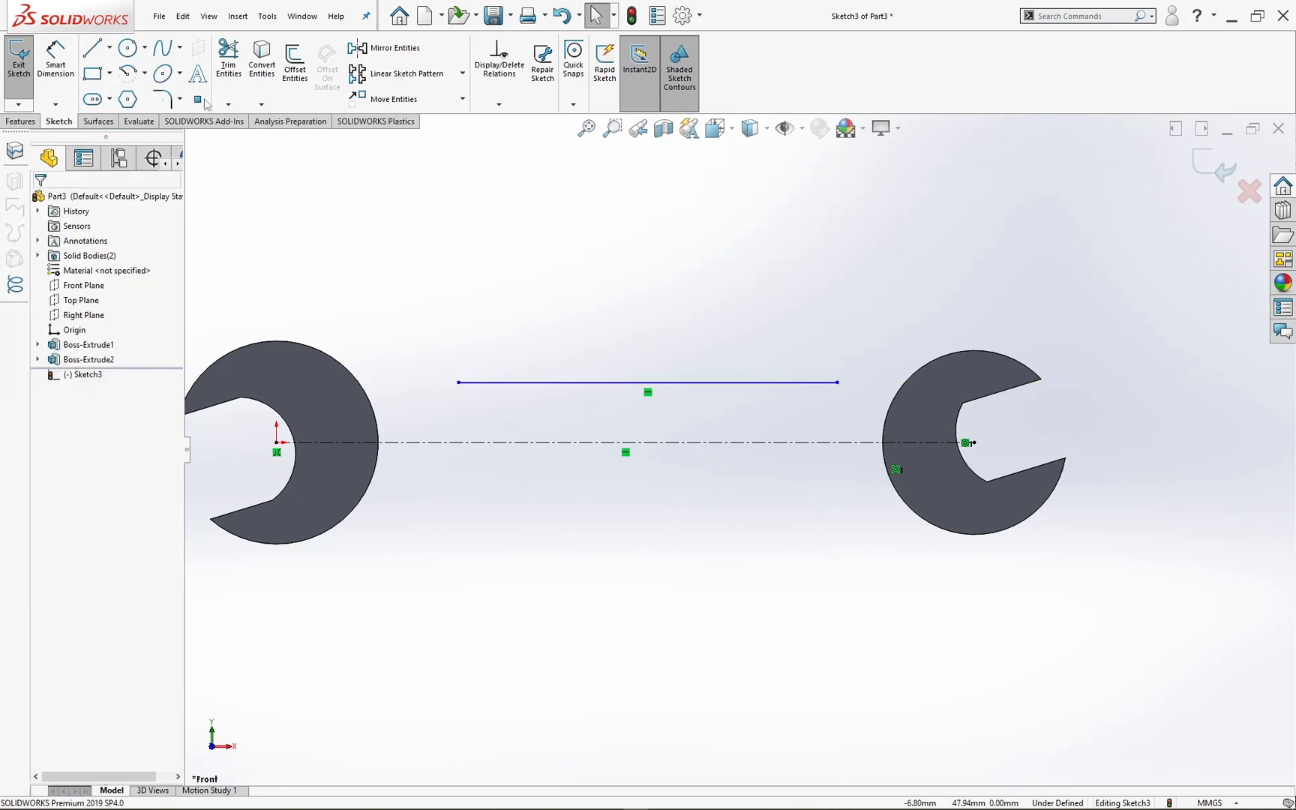
left_click(92, 51)
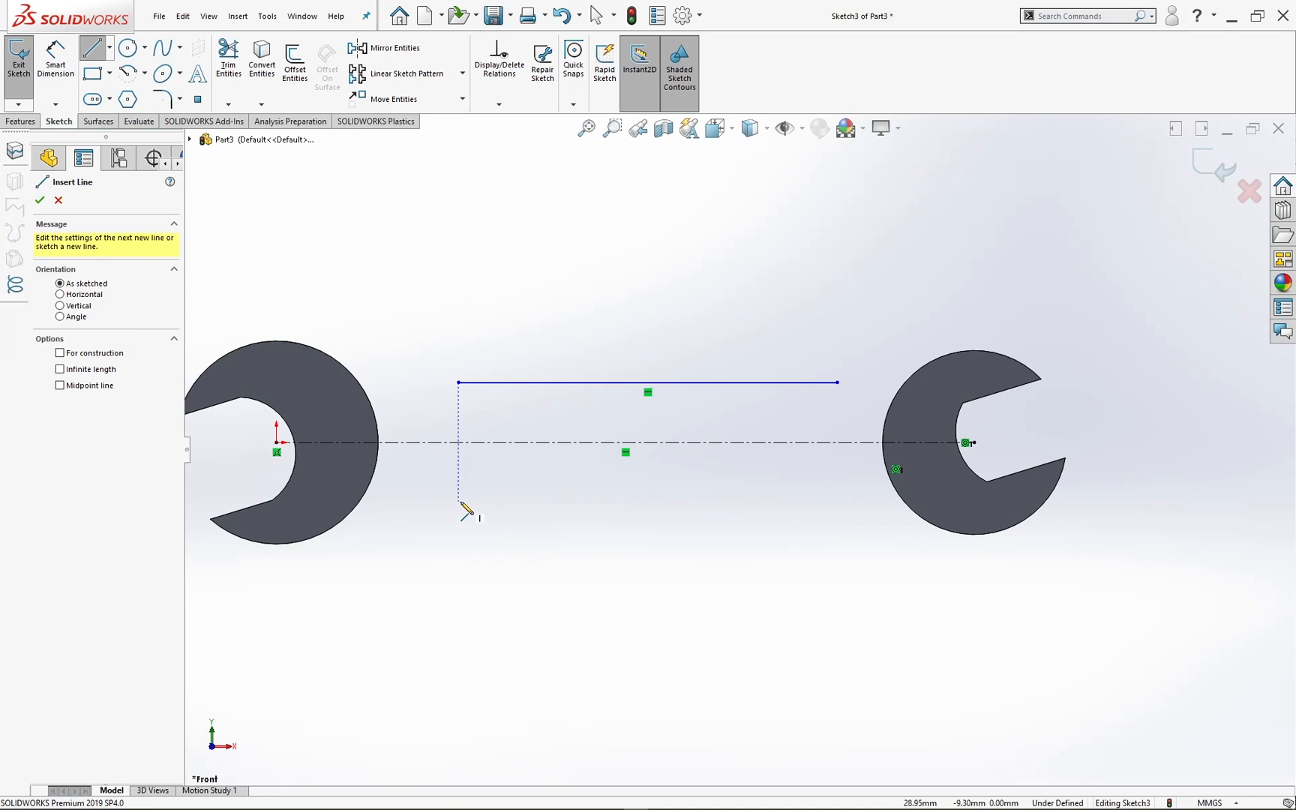
left_click(459, 501)
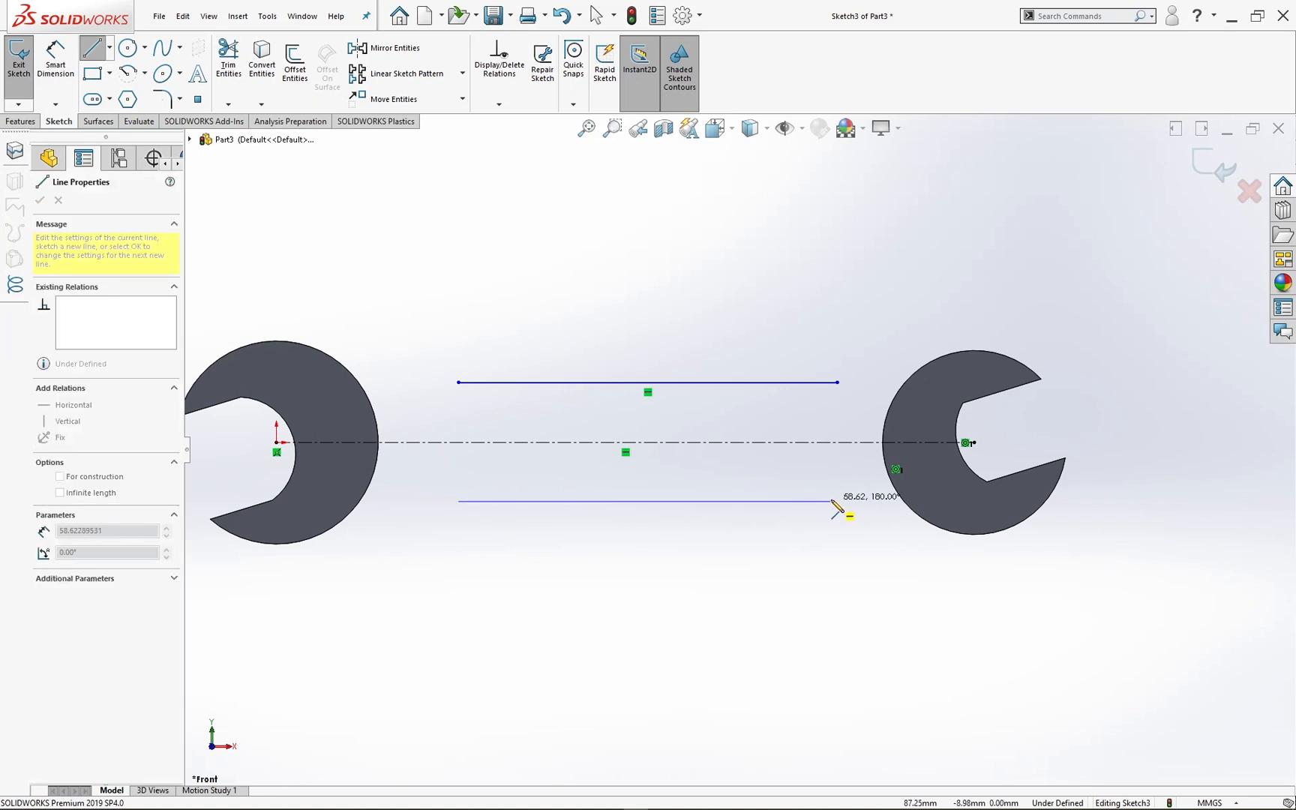
left_click(838, 502)
key("Escape")
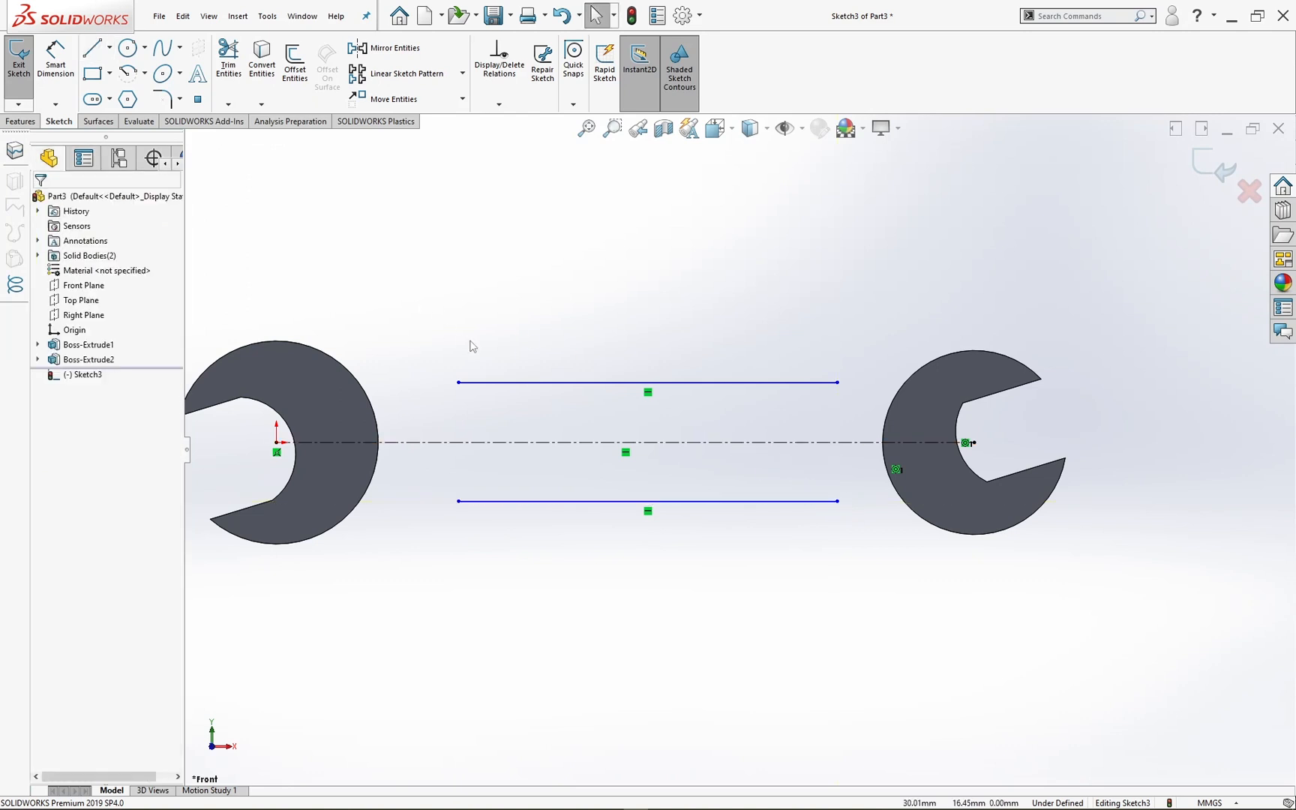
Step: Make the two horizontal handle lines symmetric about the centerline
left_click(516, 383)
left_click(550, 501, "ctrl")
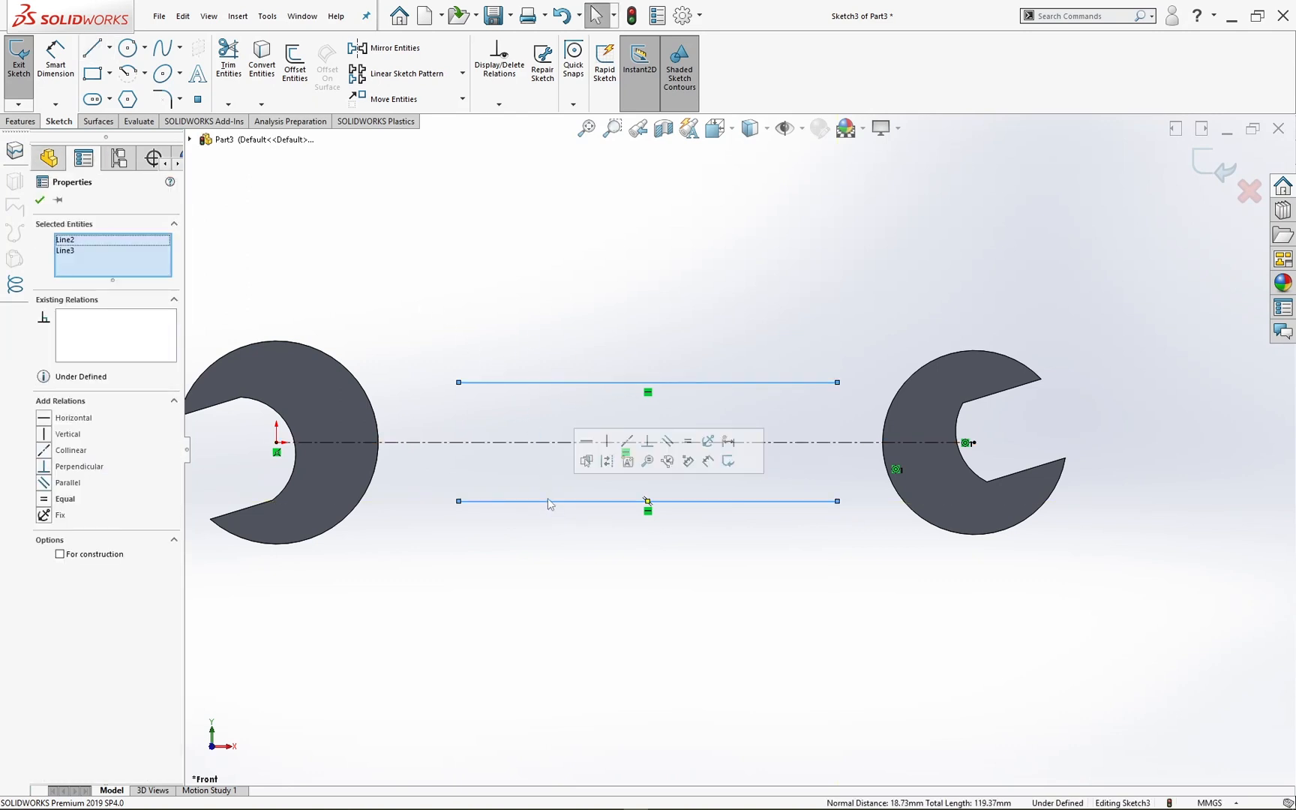
left_click(563, 443, "ctrl")
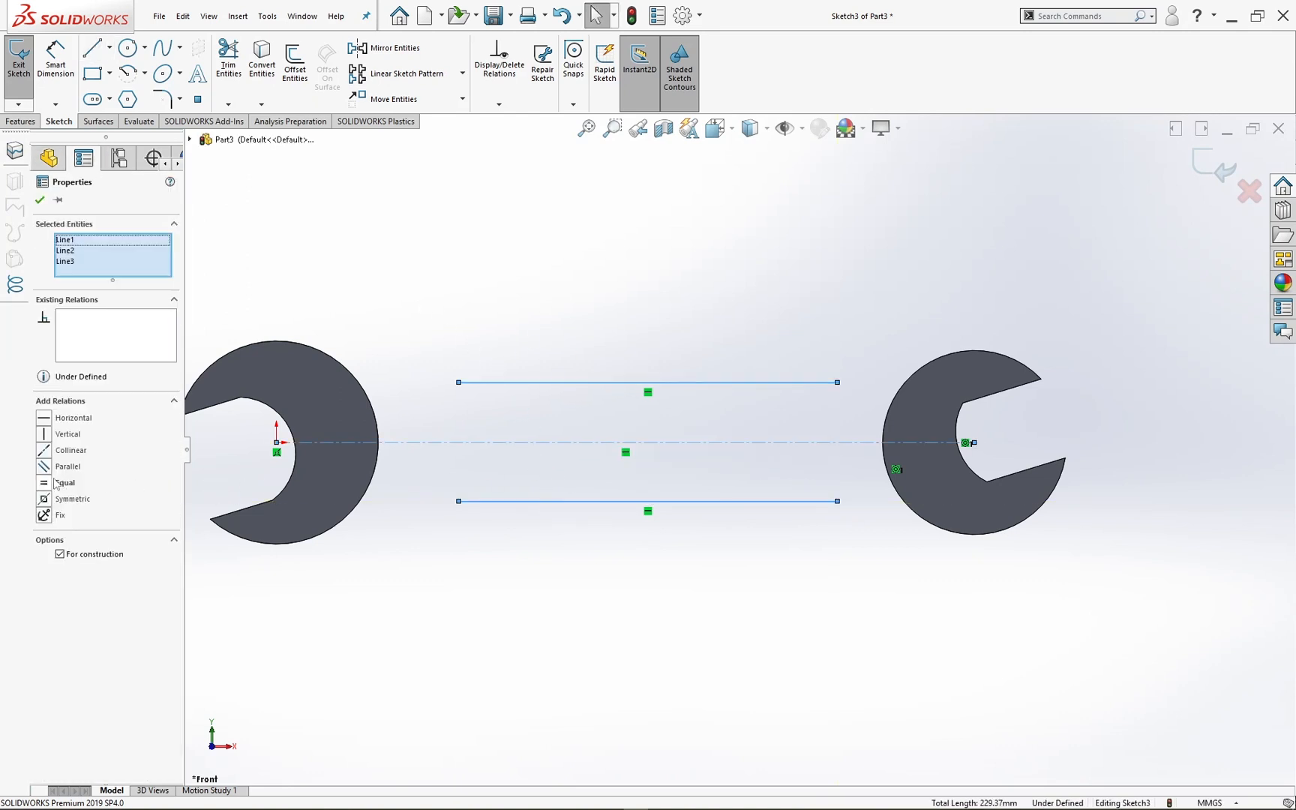
left_click(44, 498)
key("Escape")
Step: Dimension the distance between the two handle lines and set it to 11 mm
left_click(56, 60)
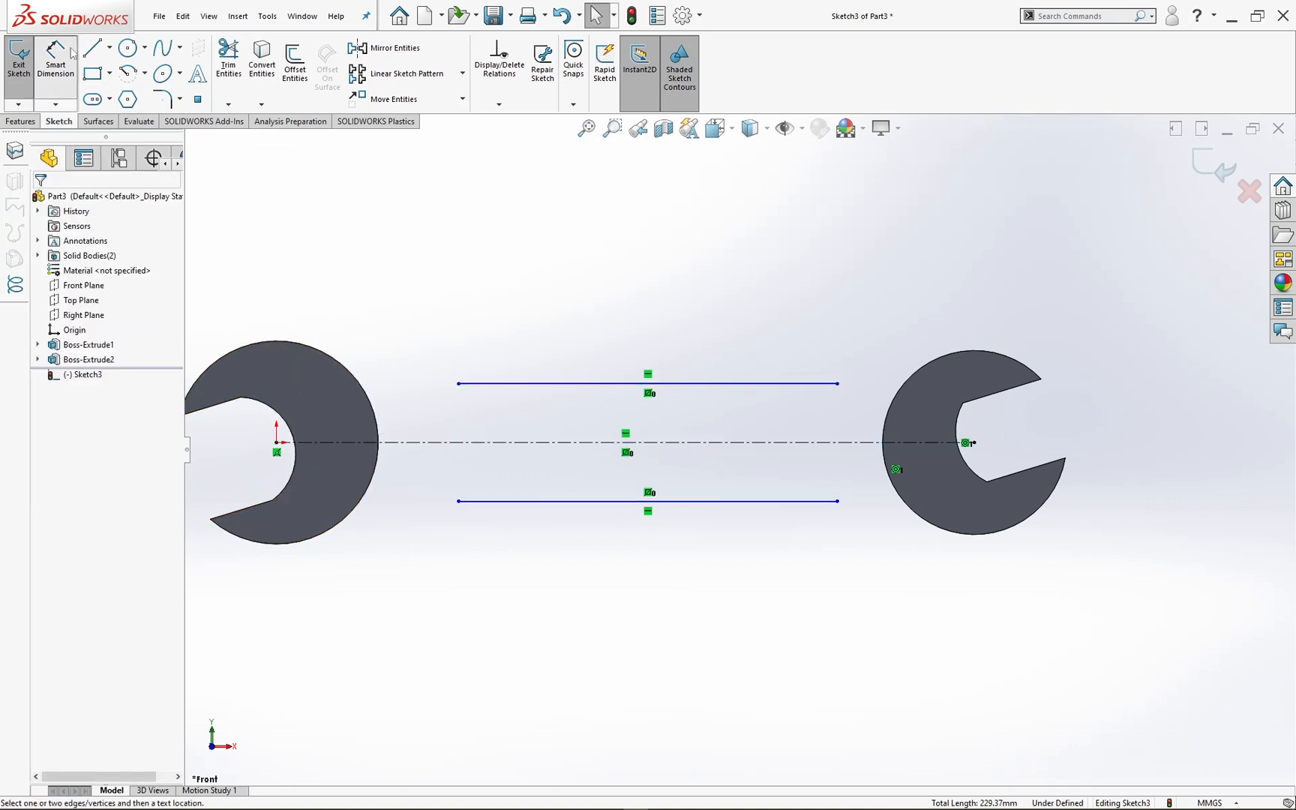
left_click(597, 383)
left_click(596, 501)
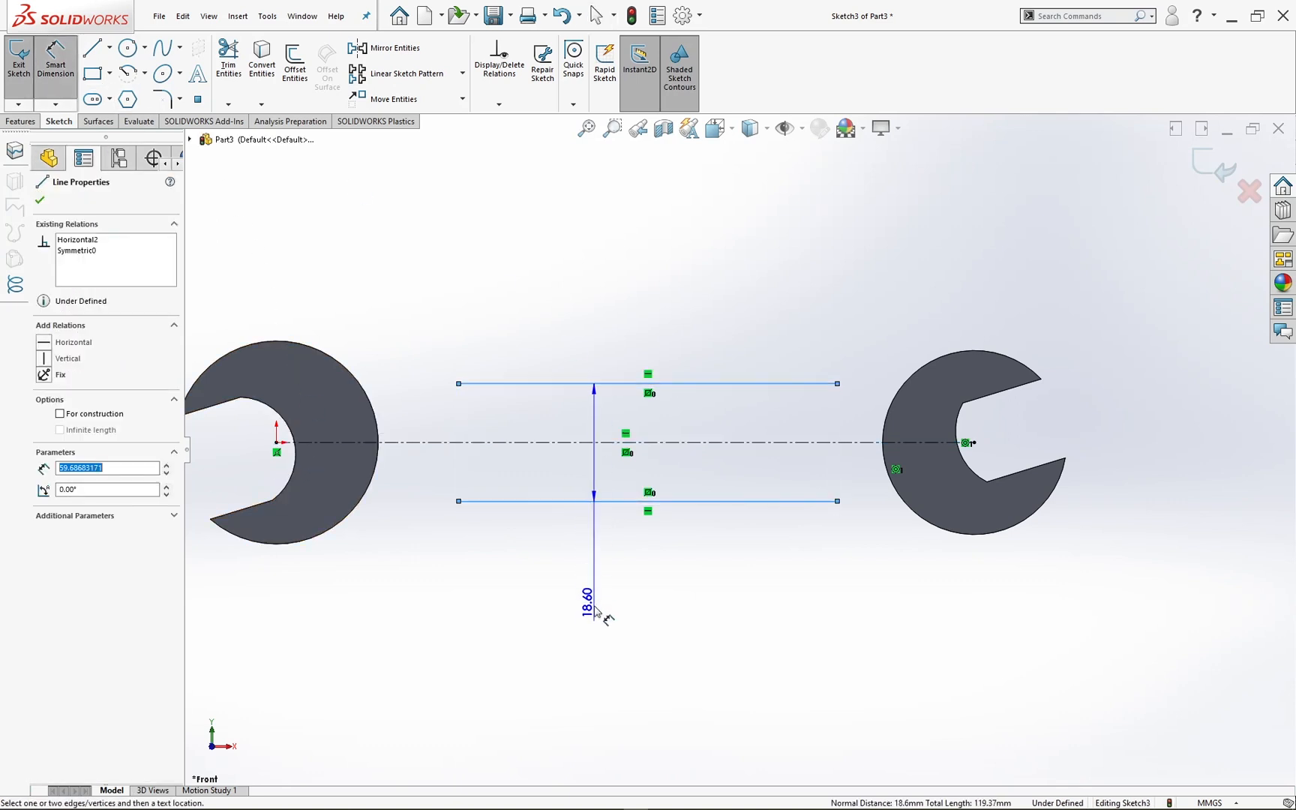
left_click(609, 629)
type("11")
key("Return")
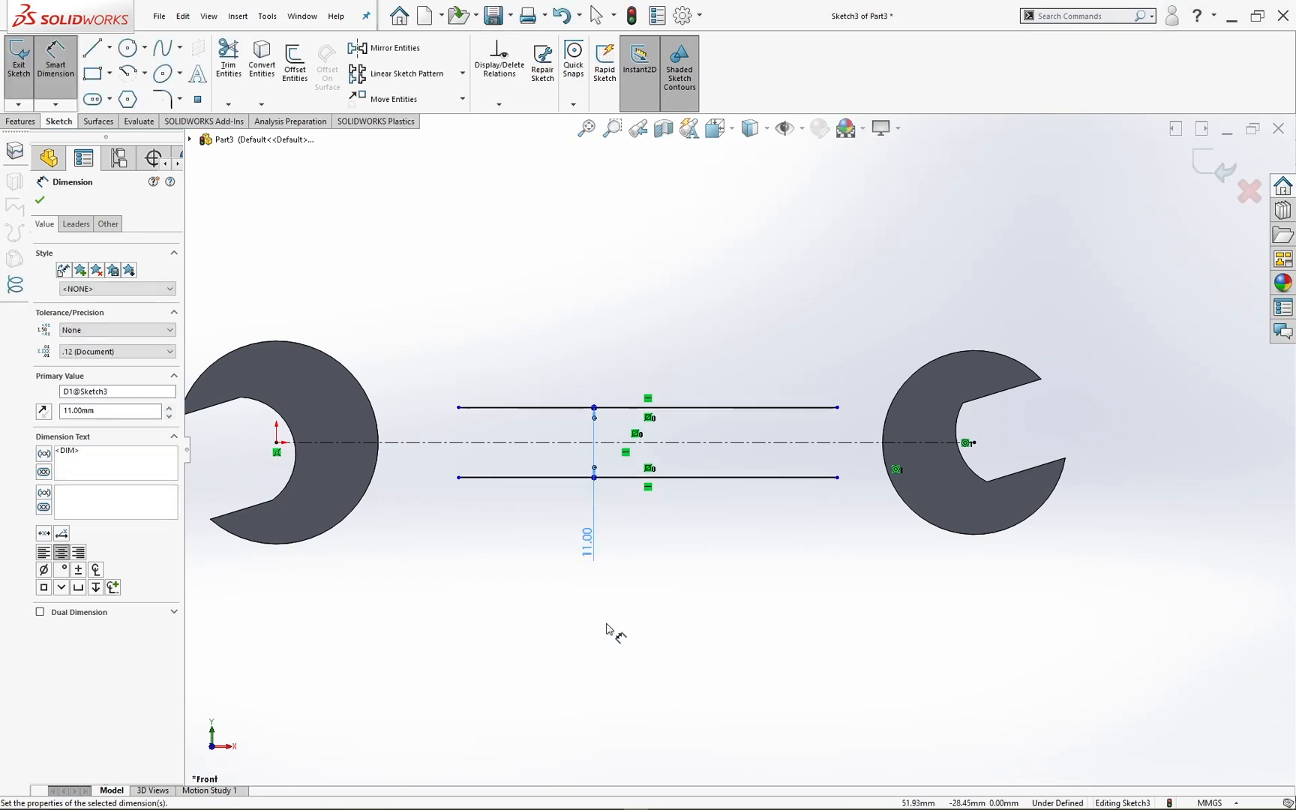
key("Escape")
key("Escape")
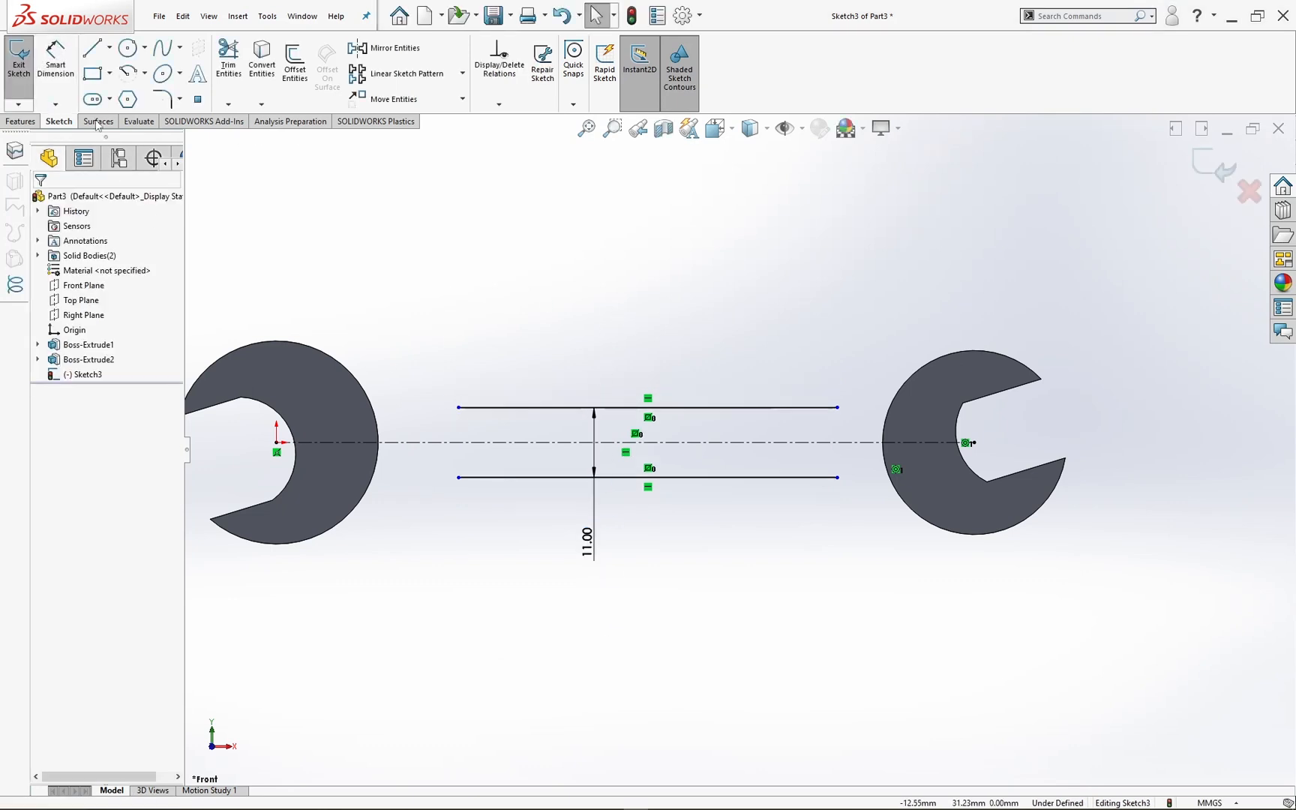
Step: Draw tangent arcs from both ends of the upper handle line to the heads' outer edges, radii about 28 mm and 16 mm
left_click(144, 73)
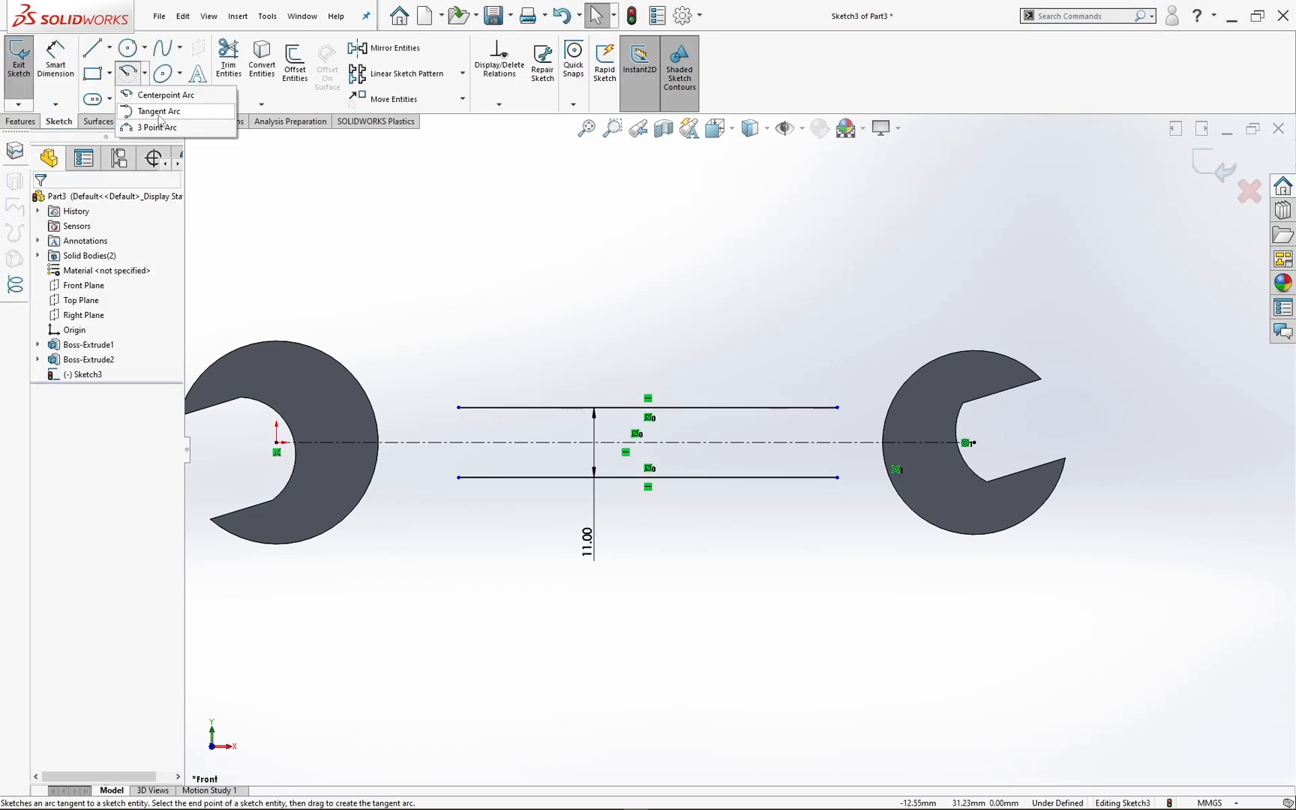
left_click(159, 111)
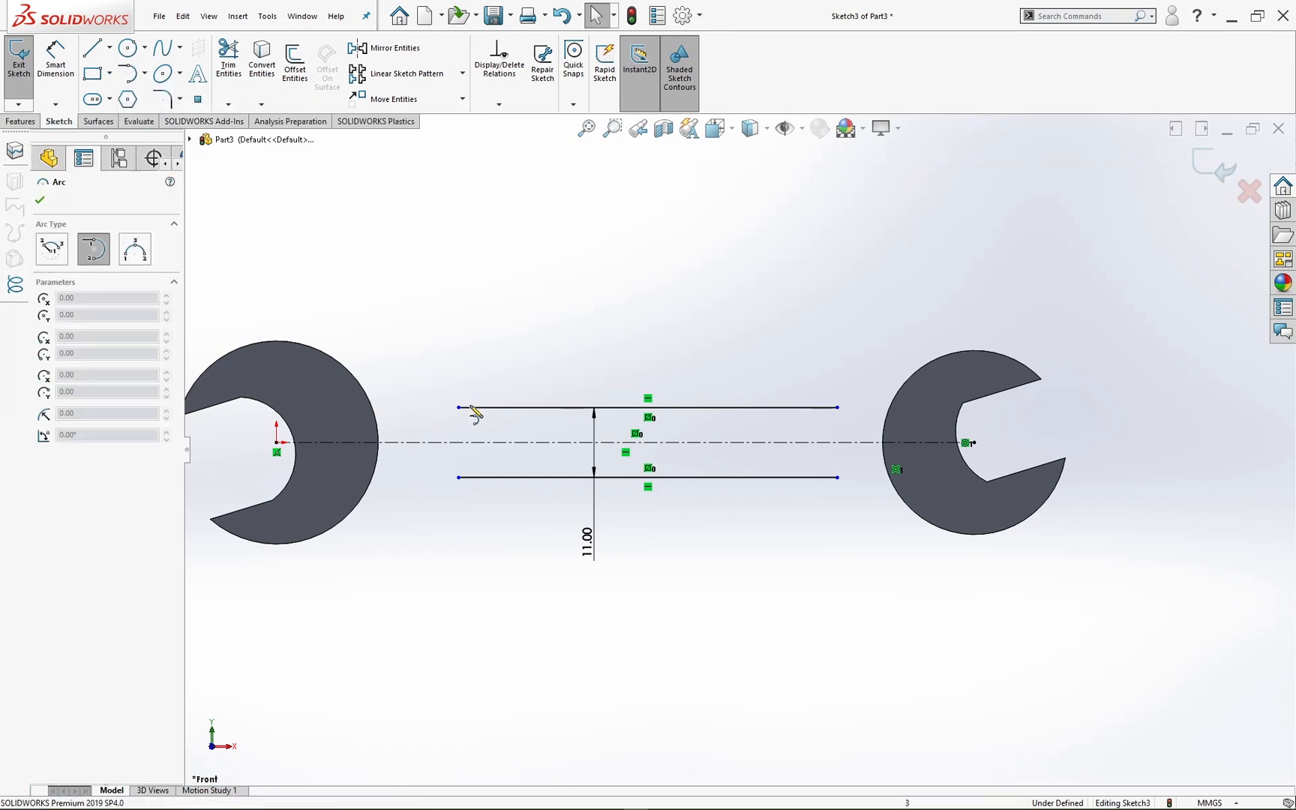
left_click(458, 407)
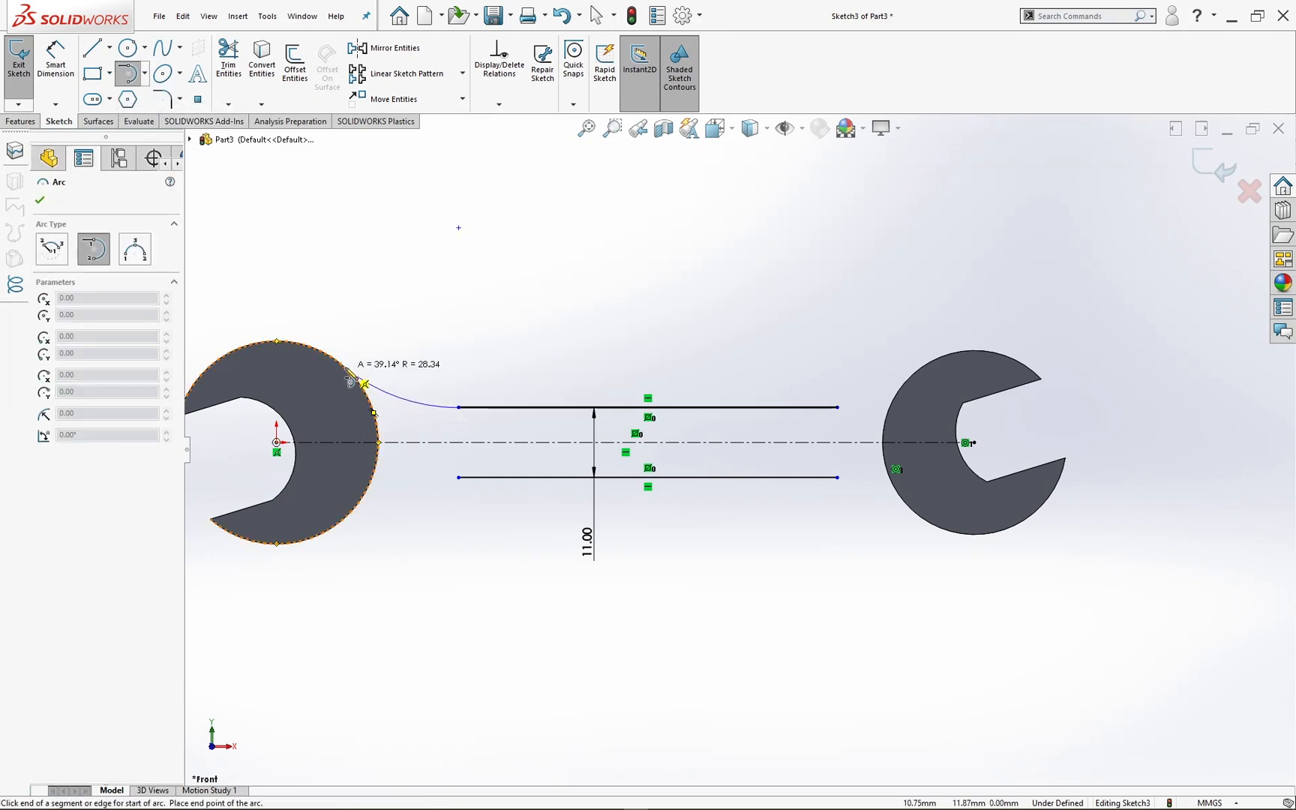
left_click(345, 368)
key("Escape")
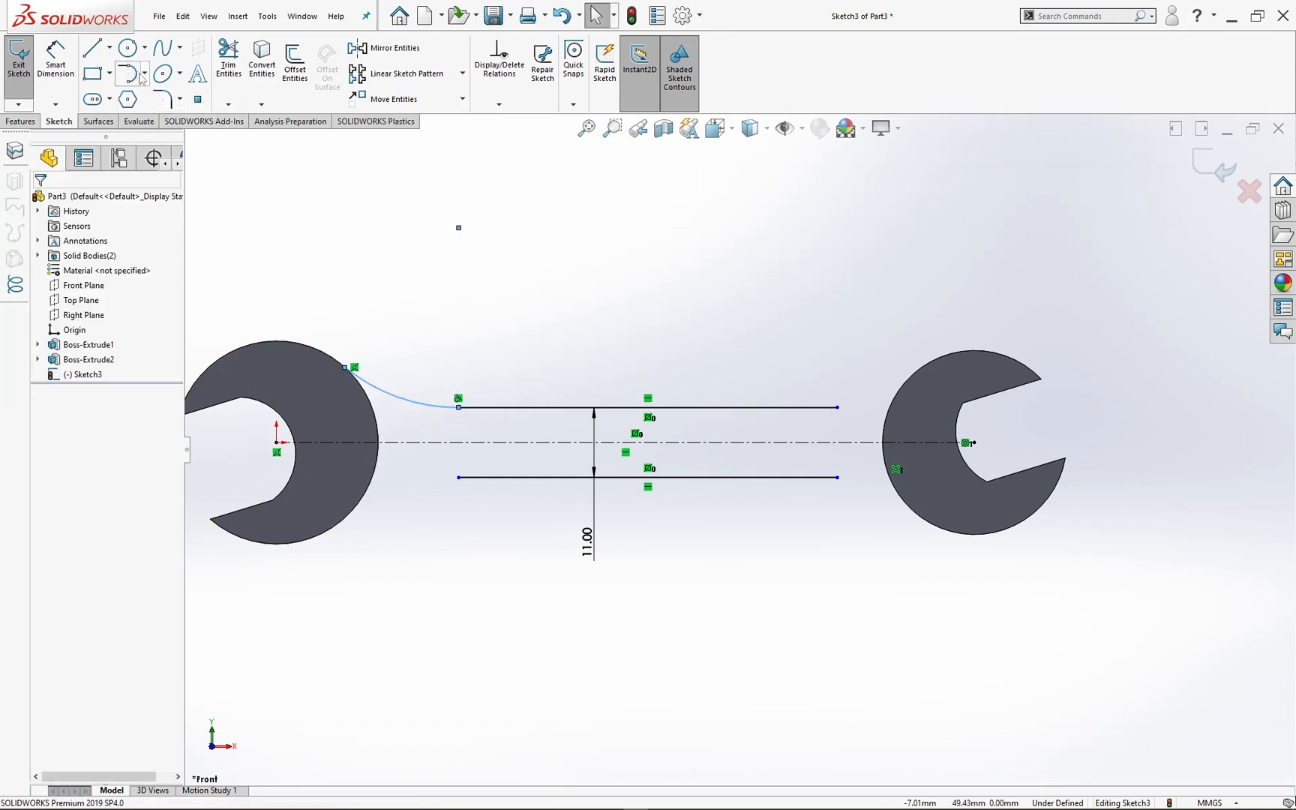
left_click(838, 407)
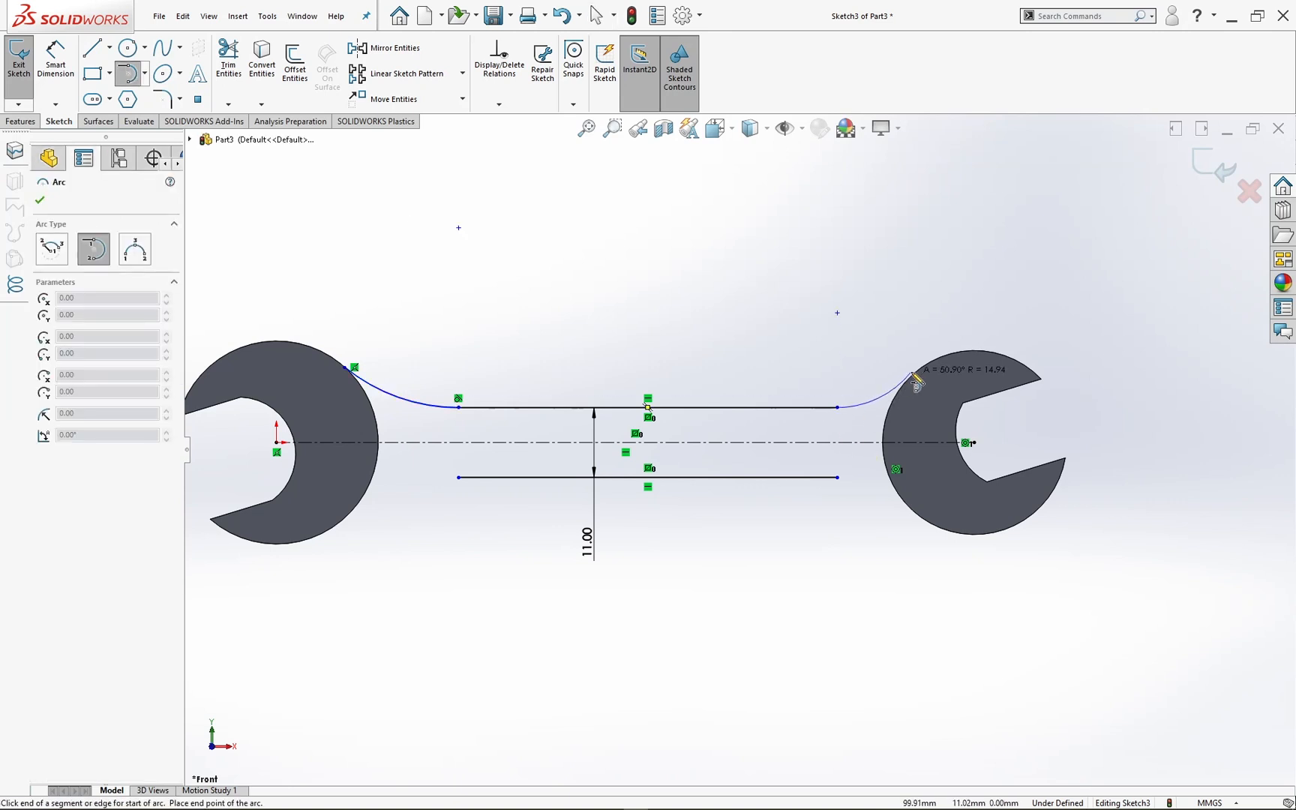
left_click(916, 374)
key("Escape")
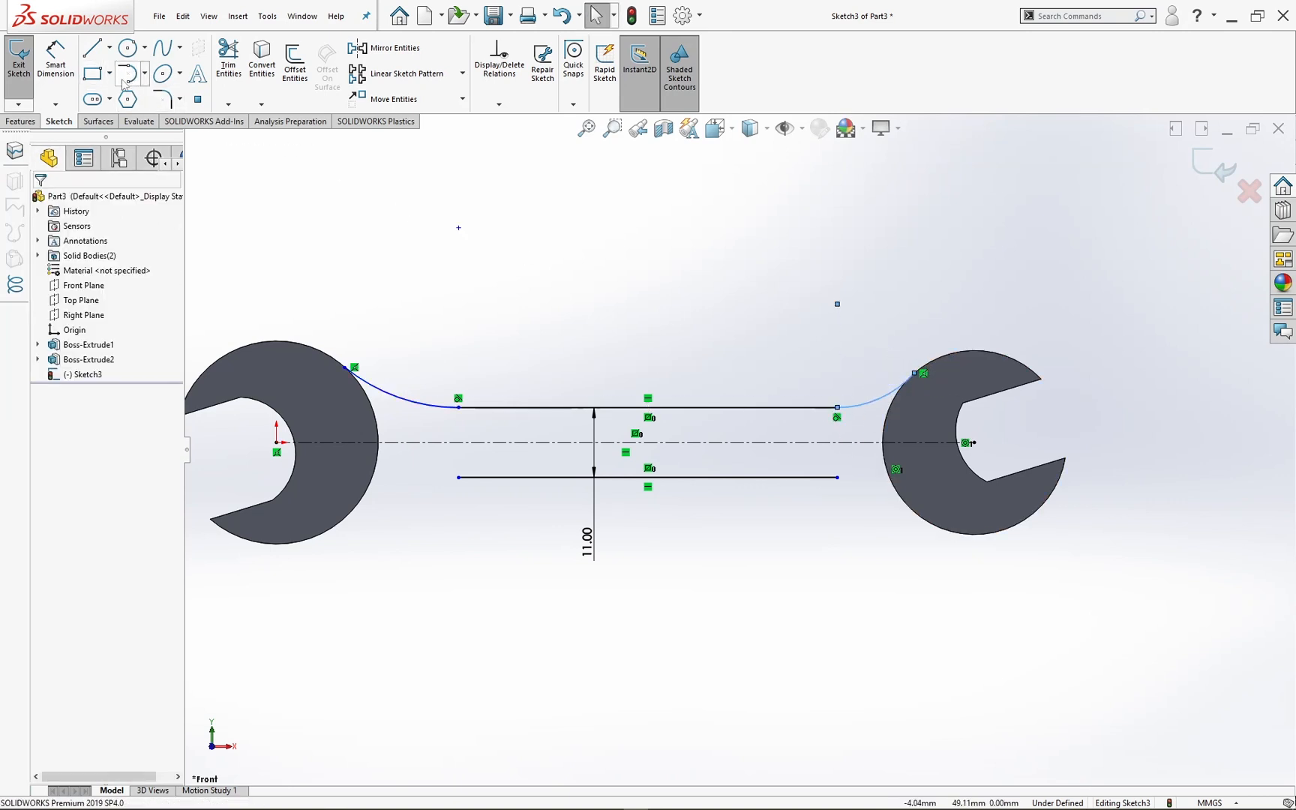
Step: Draw tangent arcs from both ends of the lower handle line to the heads' outer edges, radii about 32 mm and 16 mm
left_click(126, 75)
left_click(458, 477)
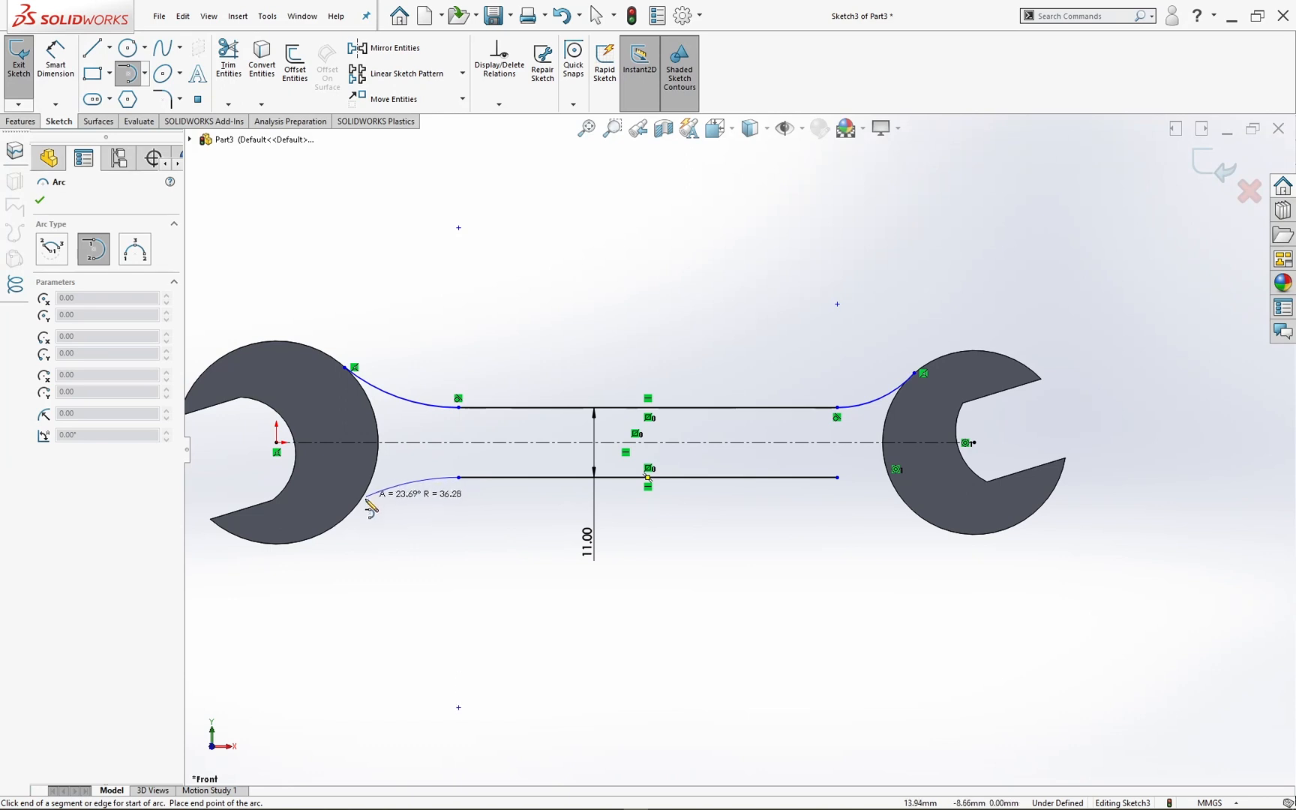
left_click(358, 507)
key("Escape")
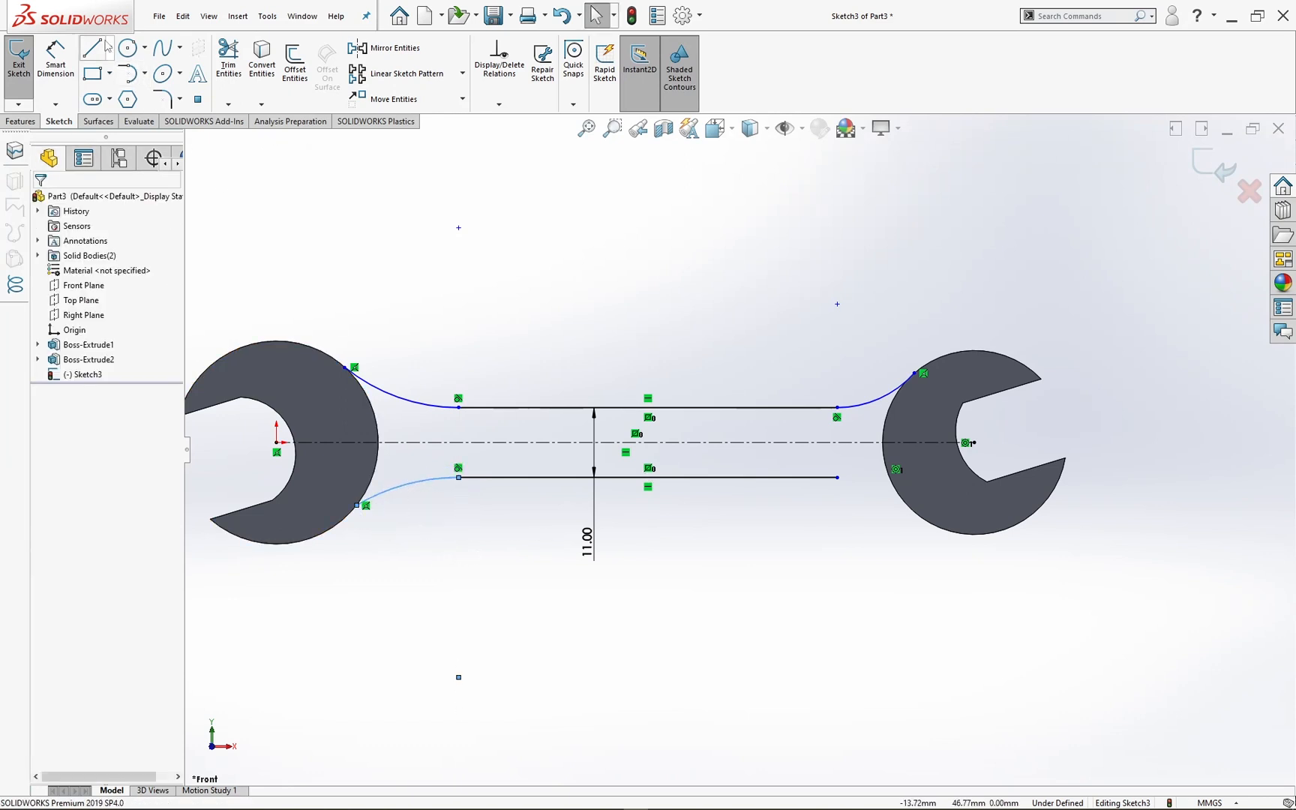
left_click(127, 72)
left_click(838, 478)
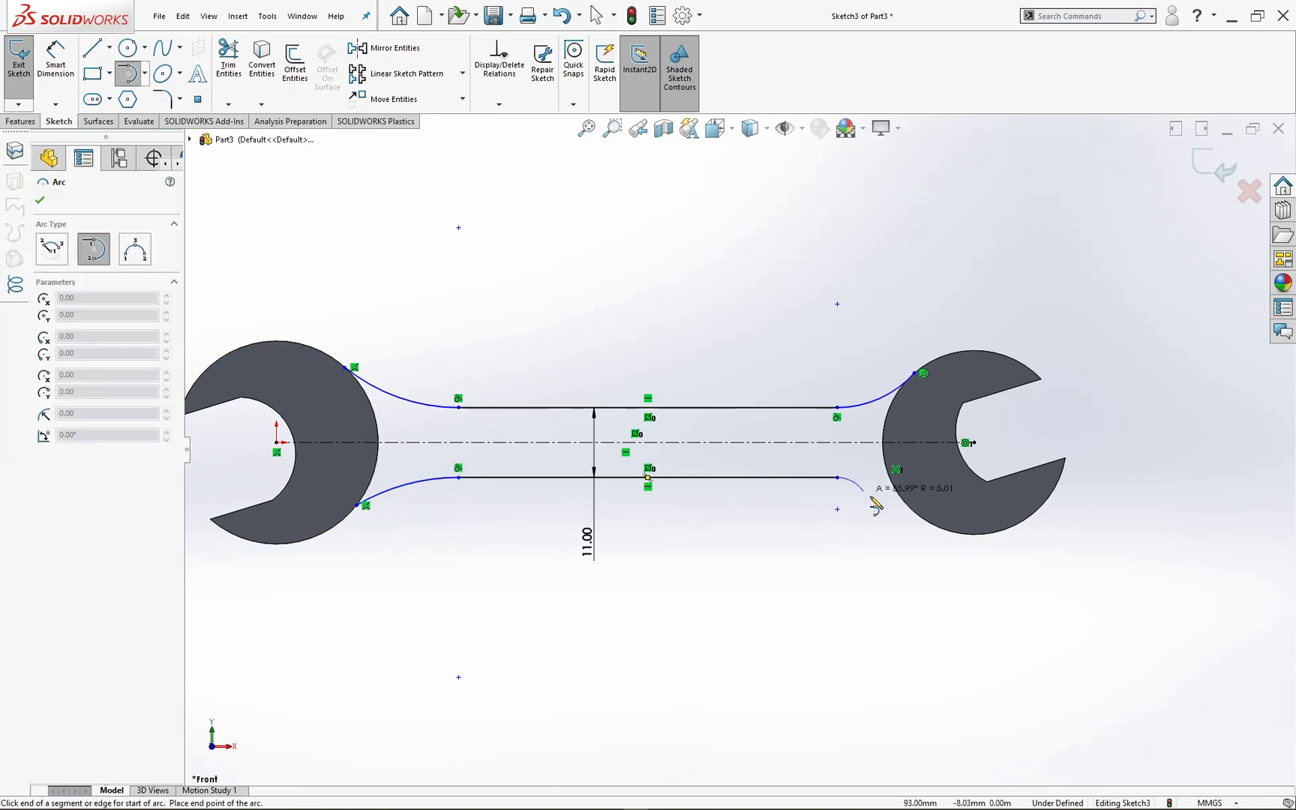
left_click(915, 507)
key("Escape")
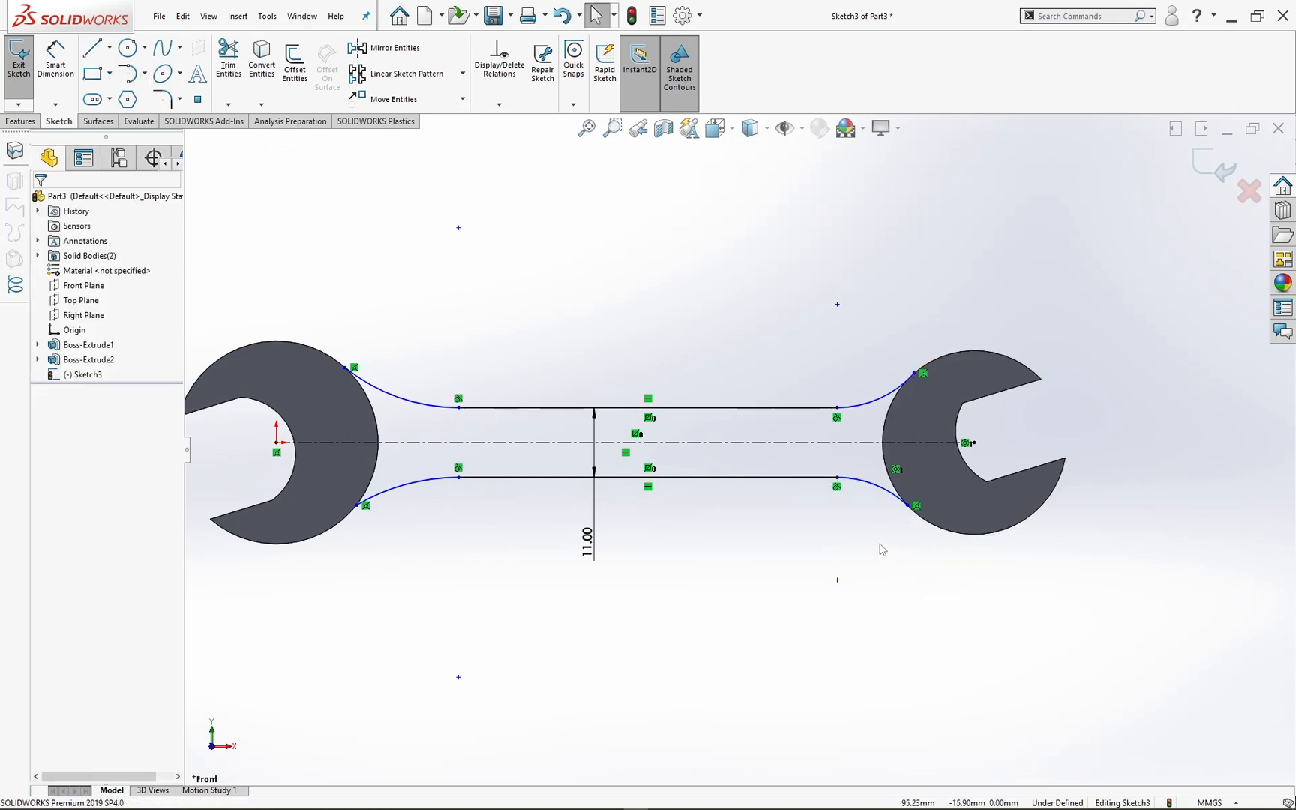
Step: Make each of the two upper arcs tangent to the outer circular edge of its adjoining head
left_click(365, 382)
left_click(371, 405, "ctrl")
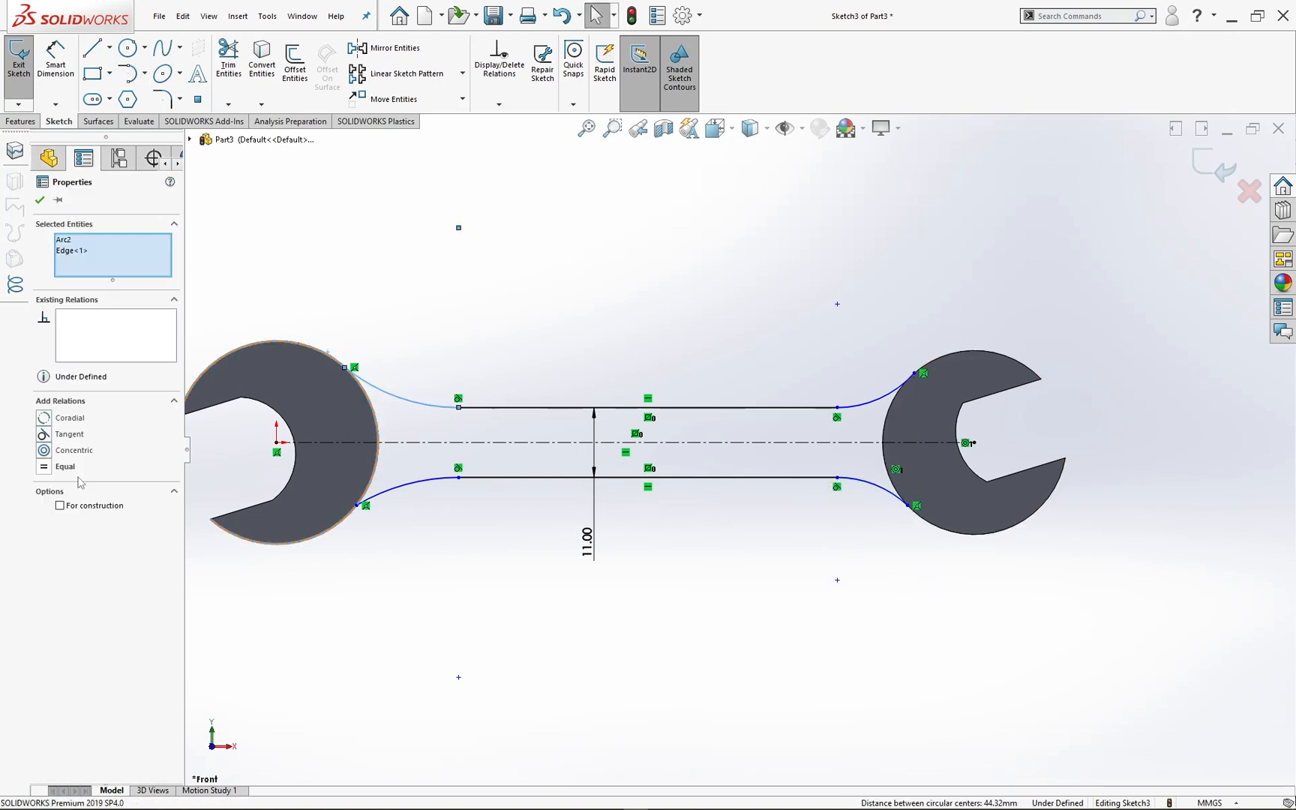
left_click(479, 295)
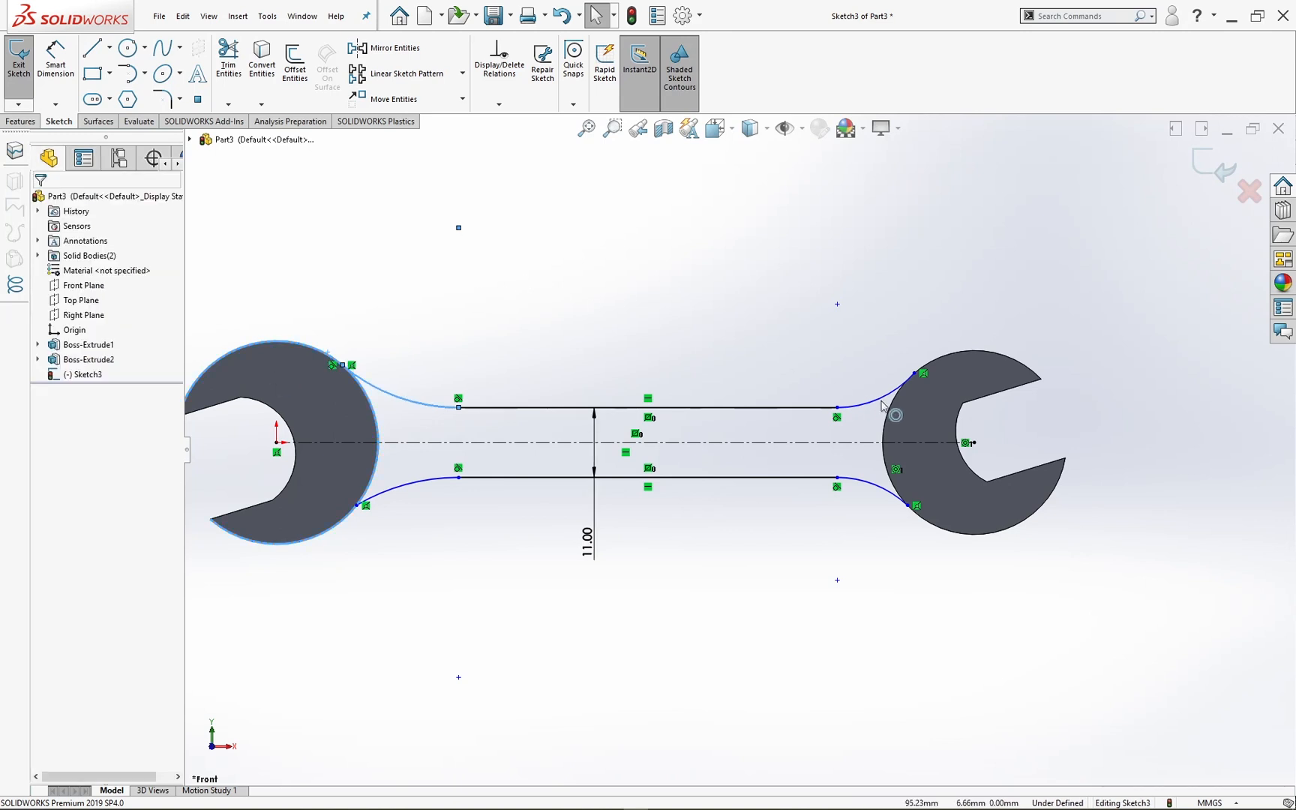
left_click(900, 382)
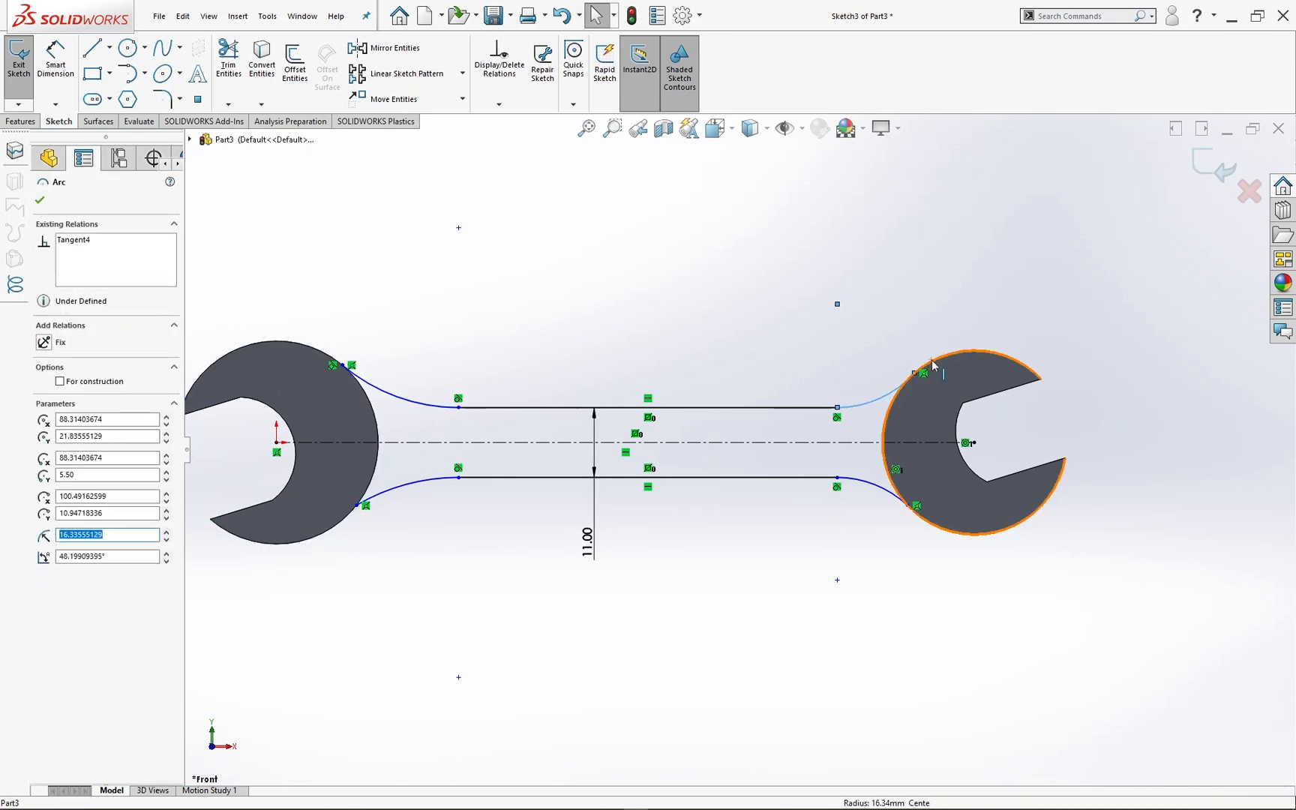
left_click(932, 360, "ctrl")
left_click(46, 436)
key("Escape")
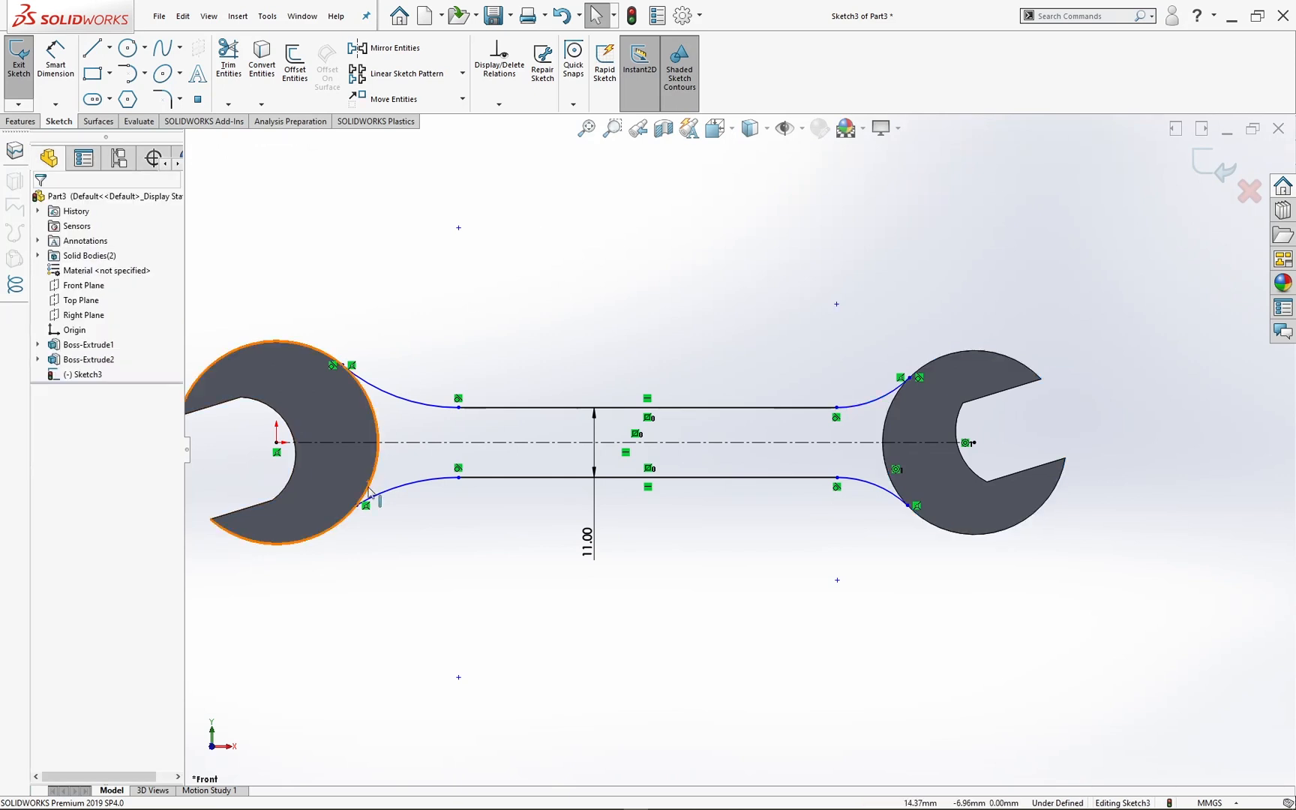
left_click(381, 492)
left_click(350, 518, "ctrl")
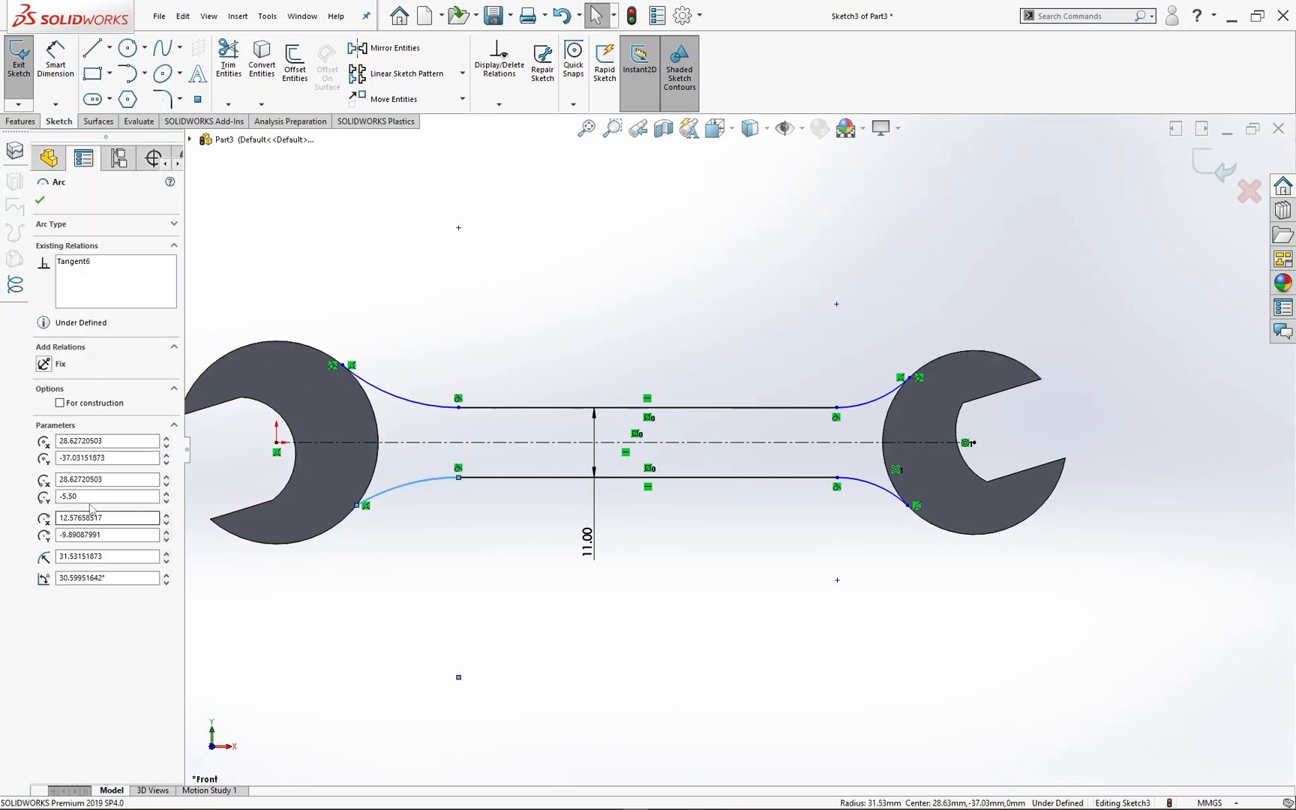
left_click(460, 582)
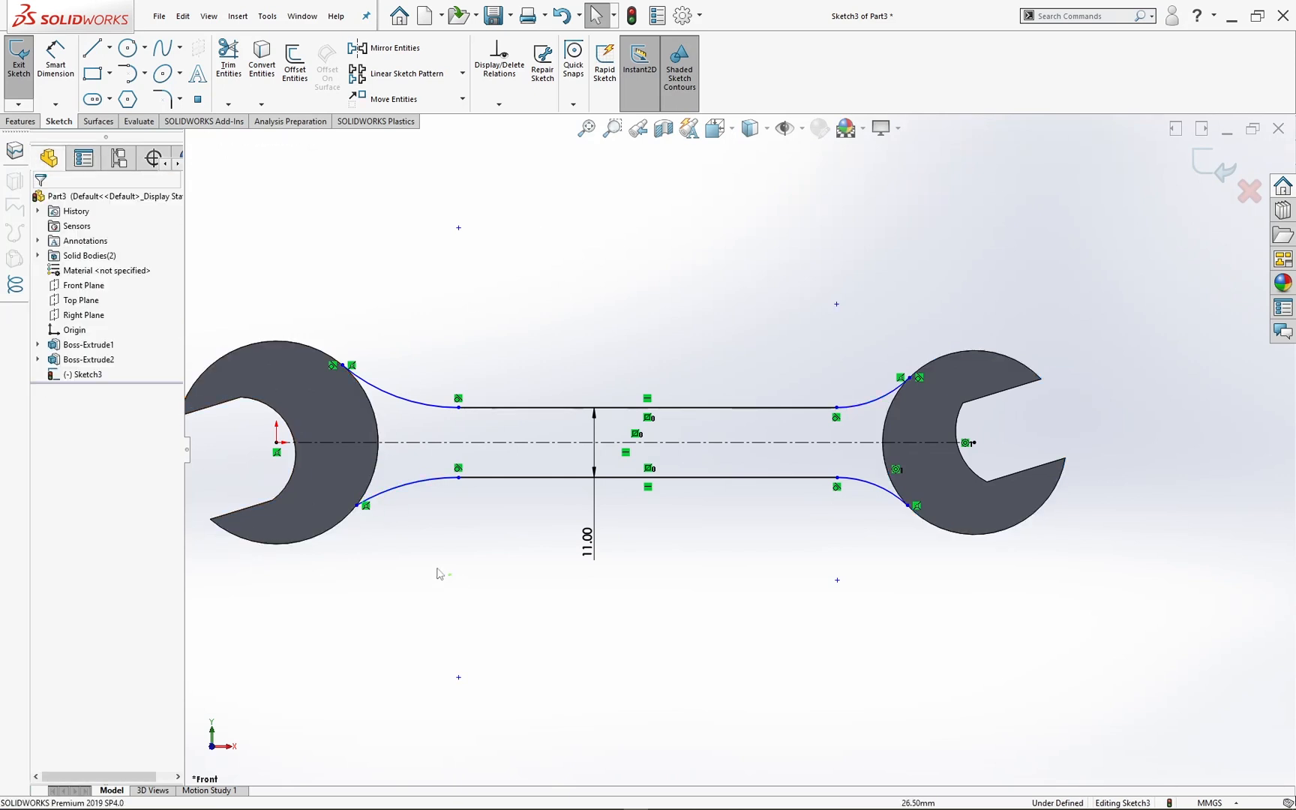
Step: Make each of the two lower arcs tangent to the outer circular edge of its adjoining head
left_click(369, 498)
left_click(345, 523, "ctrl")
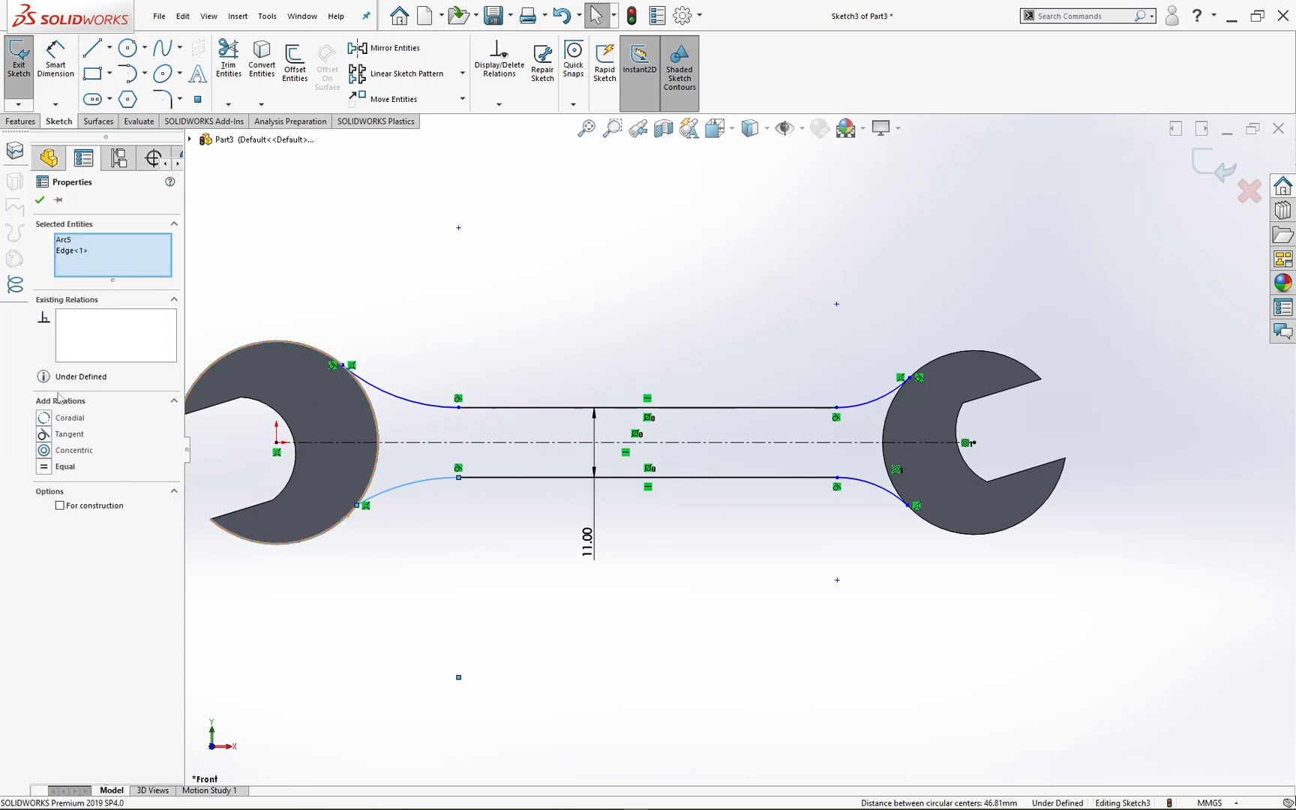
left_click(44, 434)
left_click(515, 590)
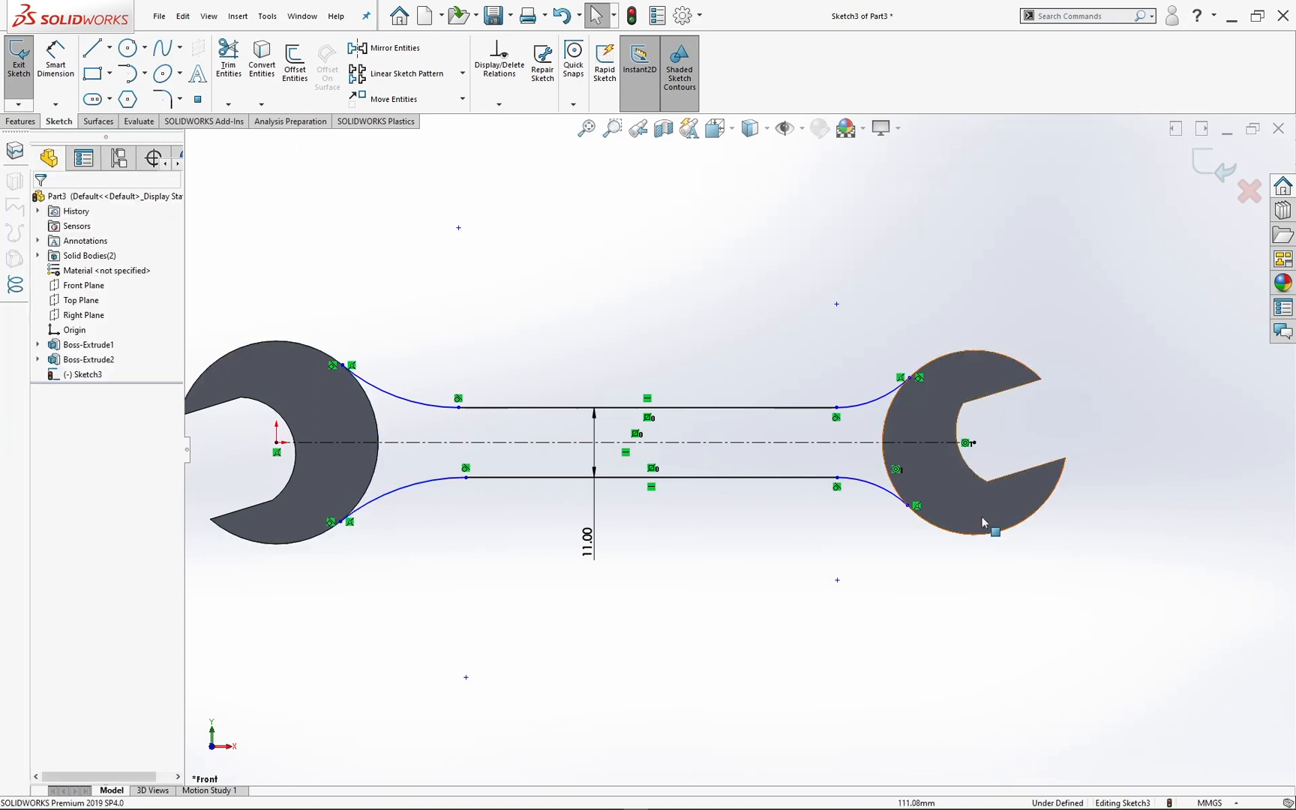
left_click(889, 493)
left_click(934, 530, "ctrl")
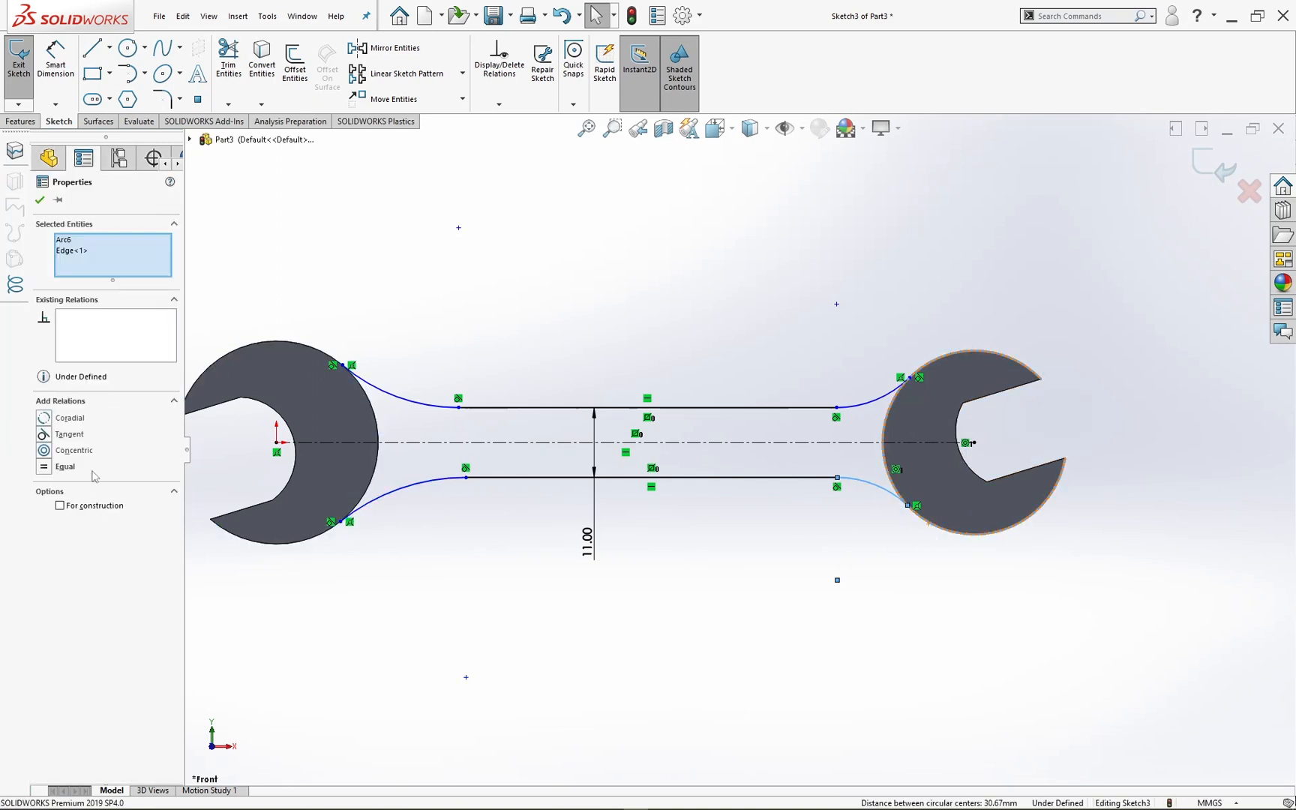
left_click(569, 270)
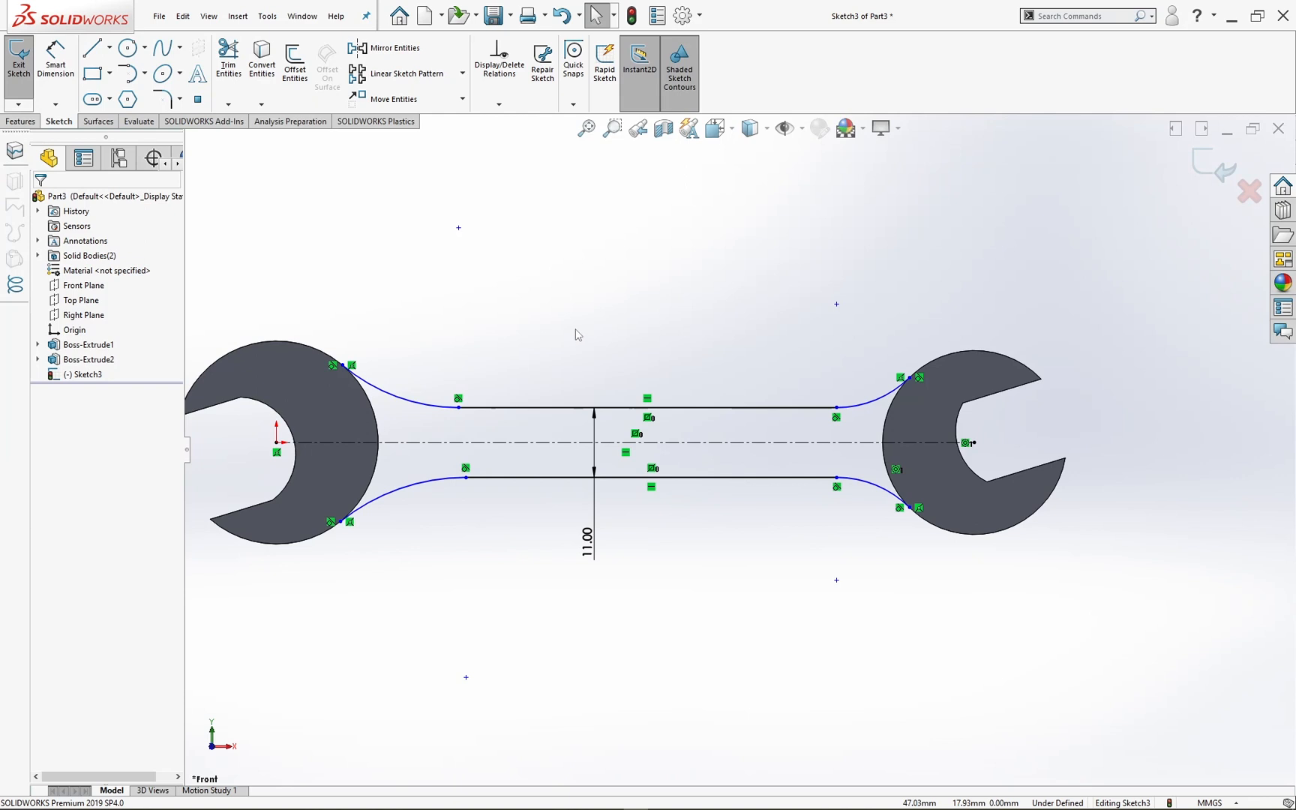
Step: Dimension the radii of the two upper transition arcs and set both to 23 mm
left_click(55, 66)
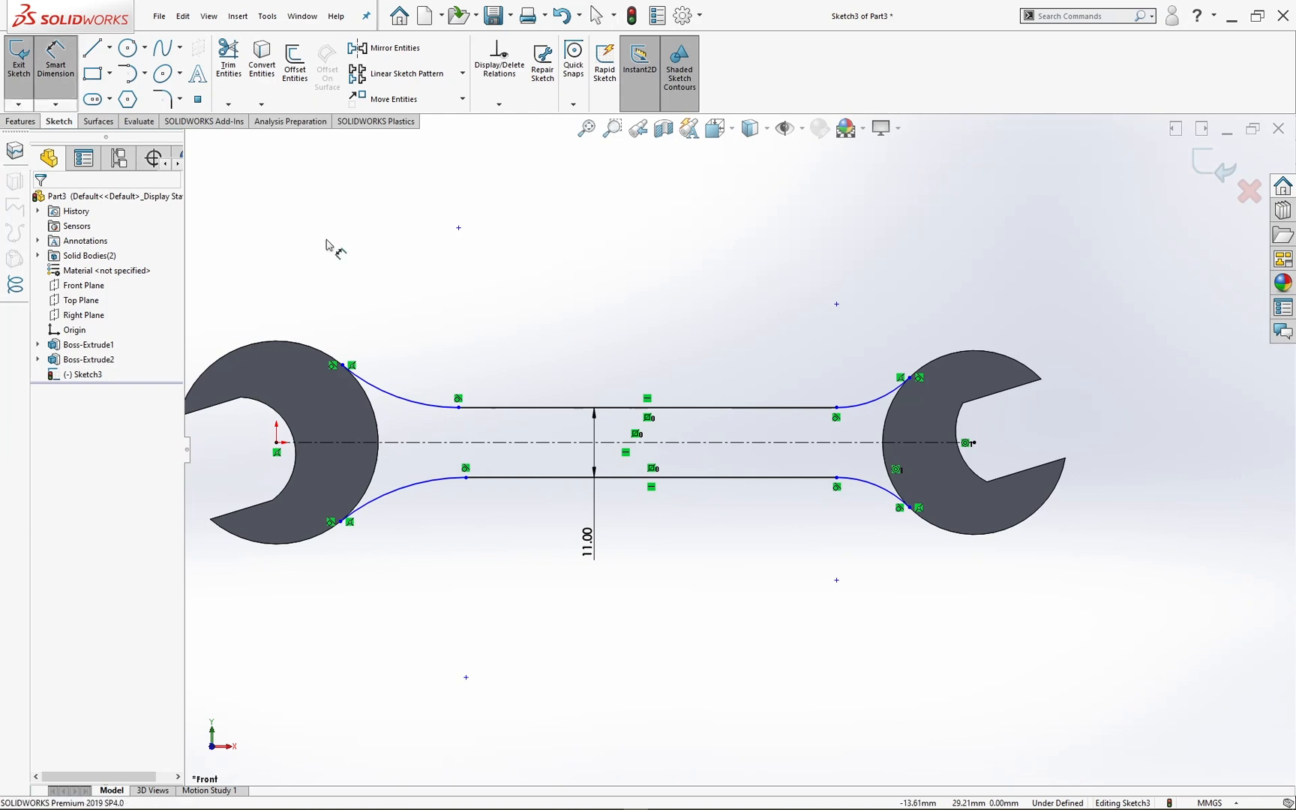
left_click(411, 404)
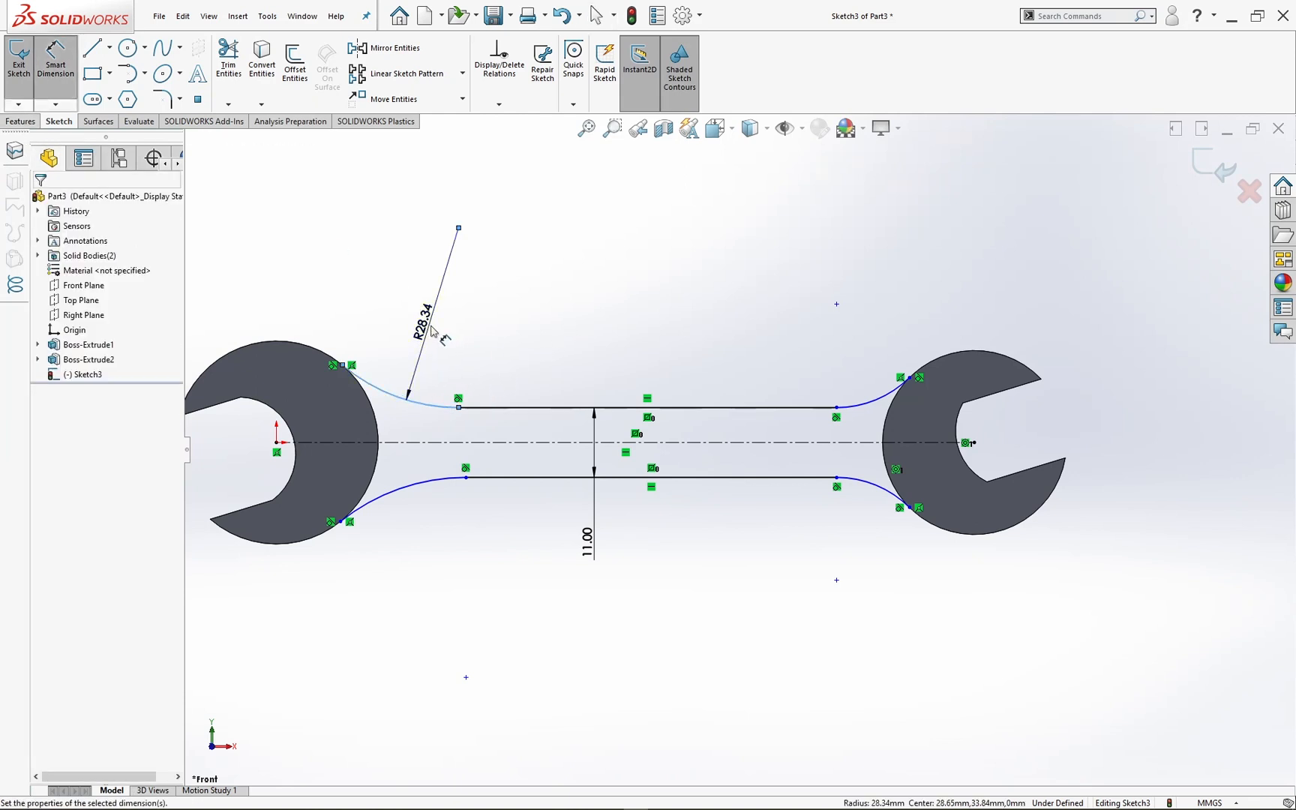
left_click(435, 300)
type("23")
key("Return")
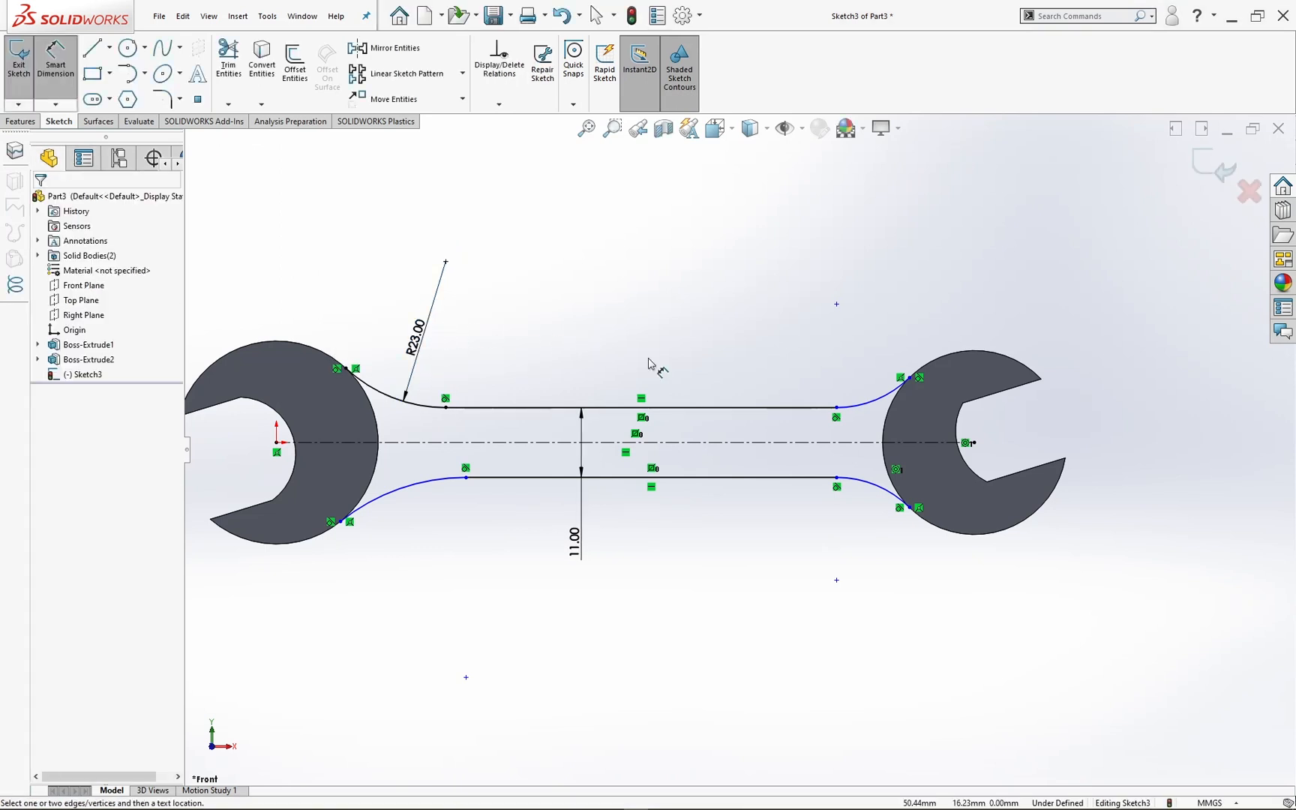
left_click(860, 403)
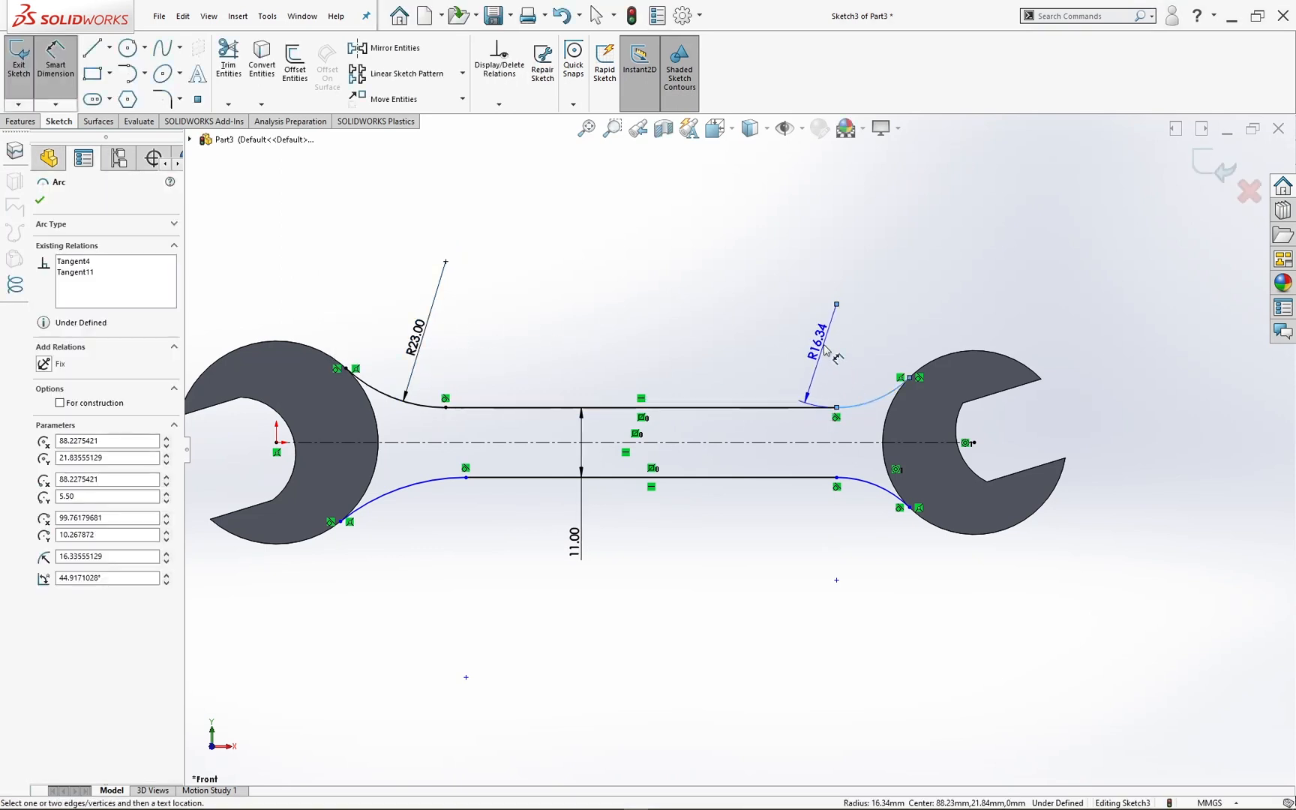
left_click(851, 284)
type("23")
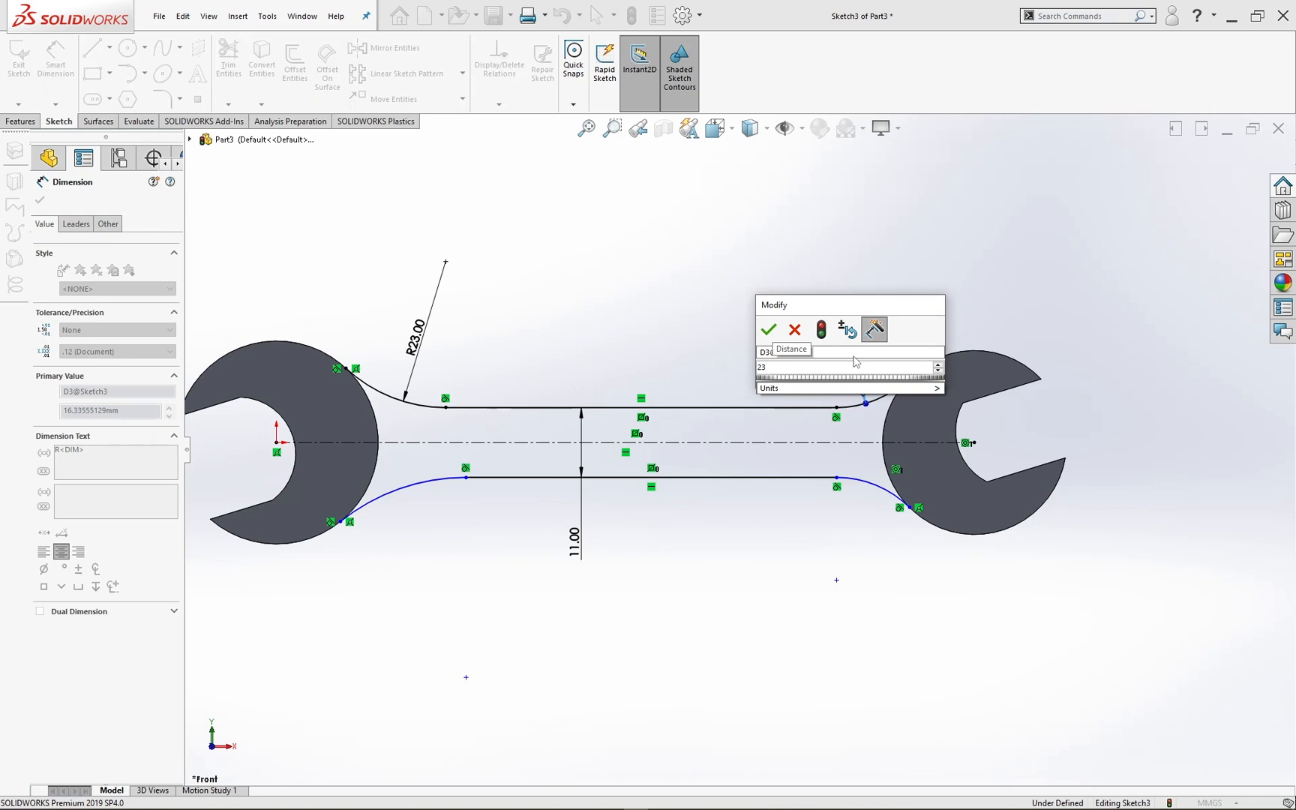
key("Return")
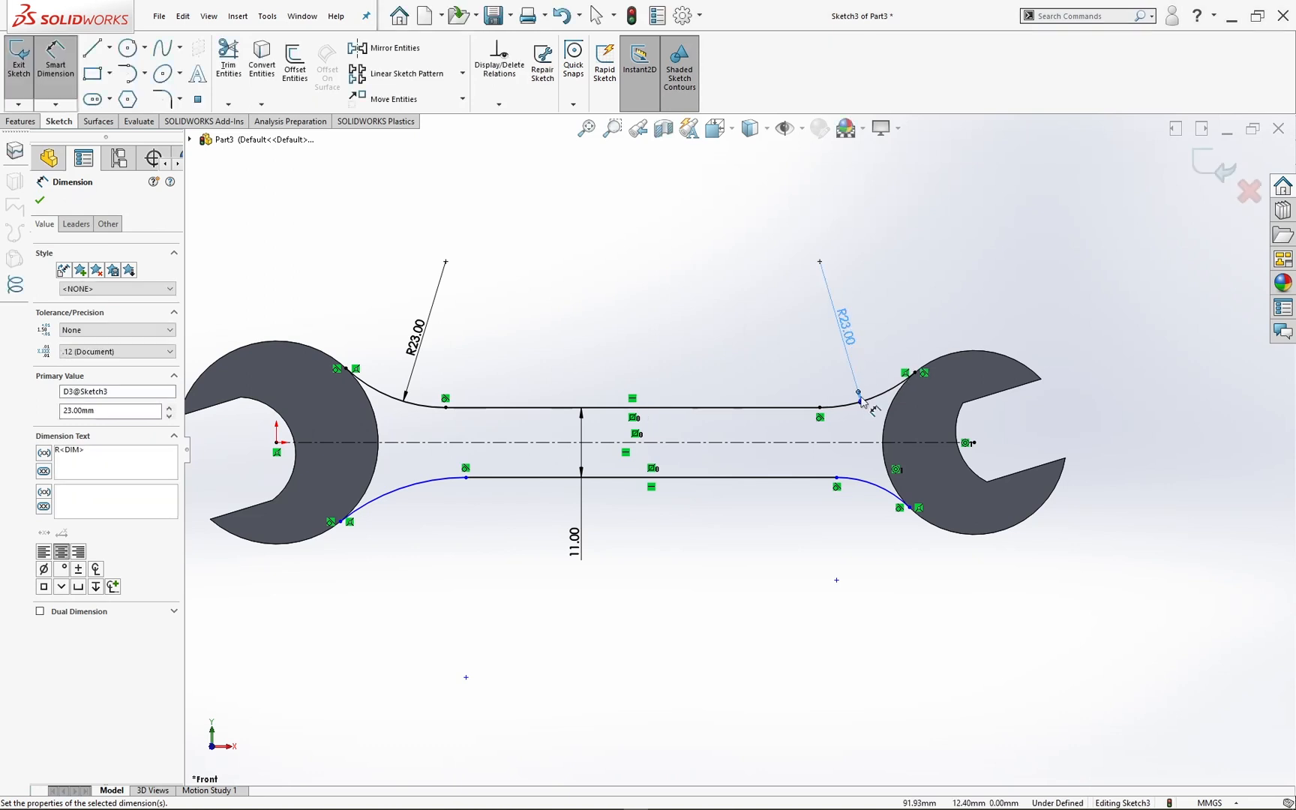
Step: Dimension the radii of the two lower transition arcs and set both to 30 mm
left_click(440, 489)
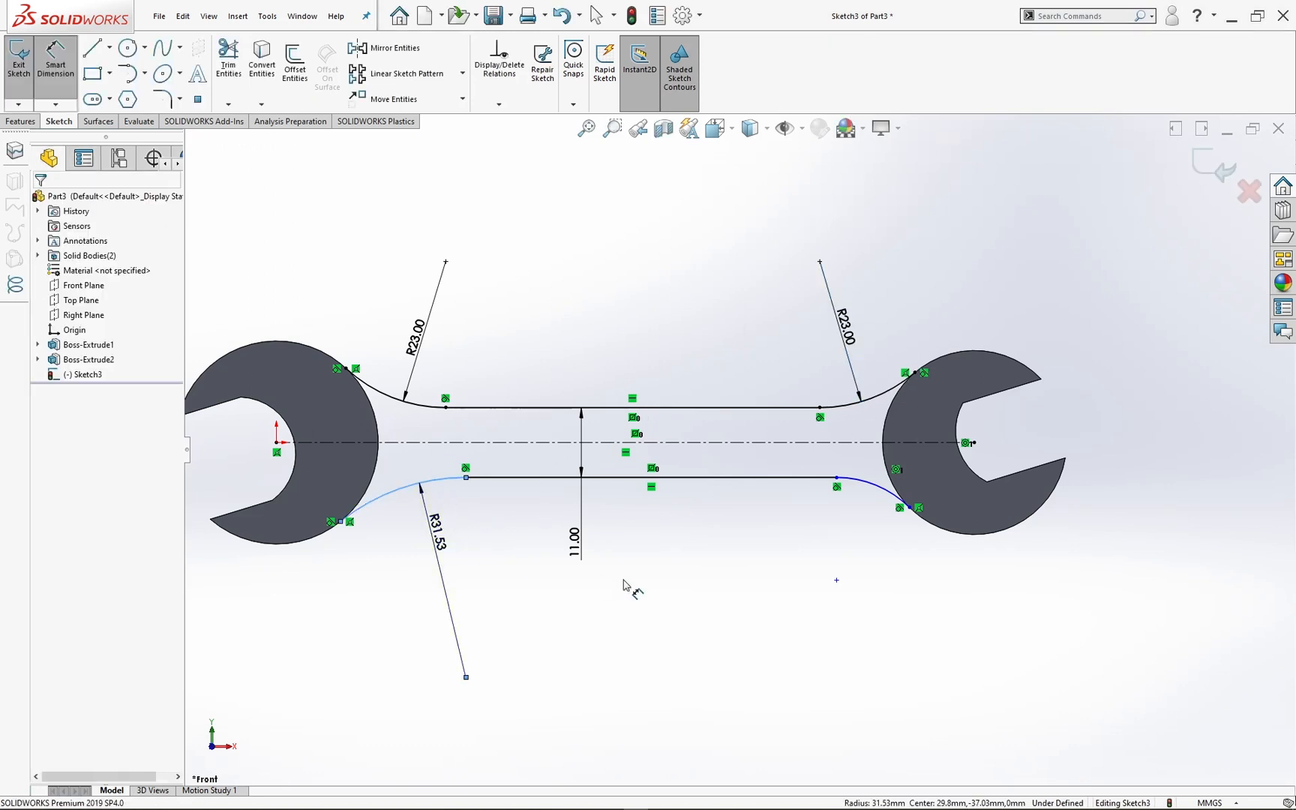
left_click(619, 581)
type("30")
key("Return")
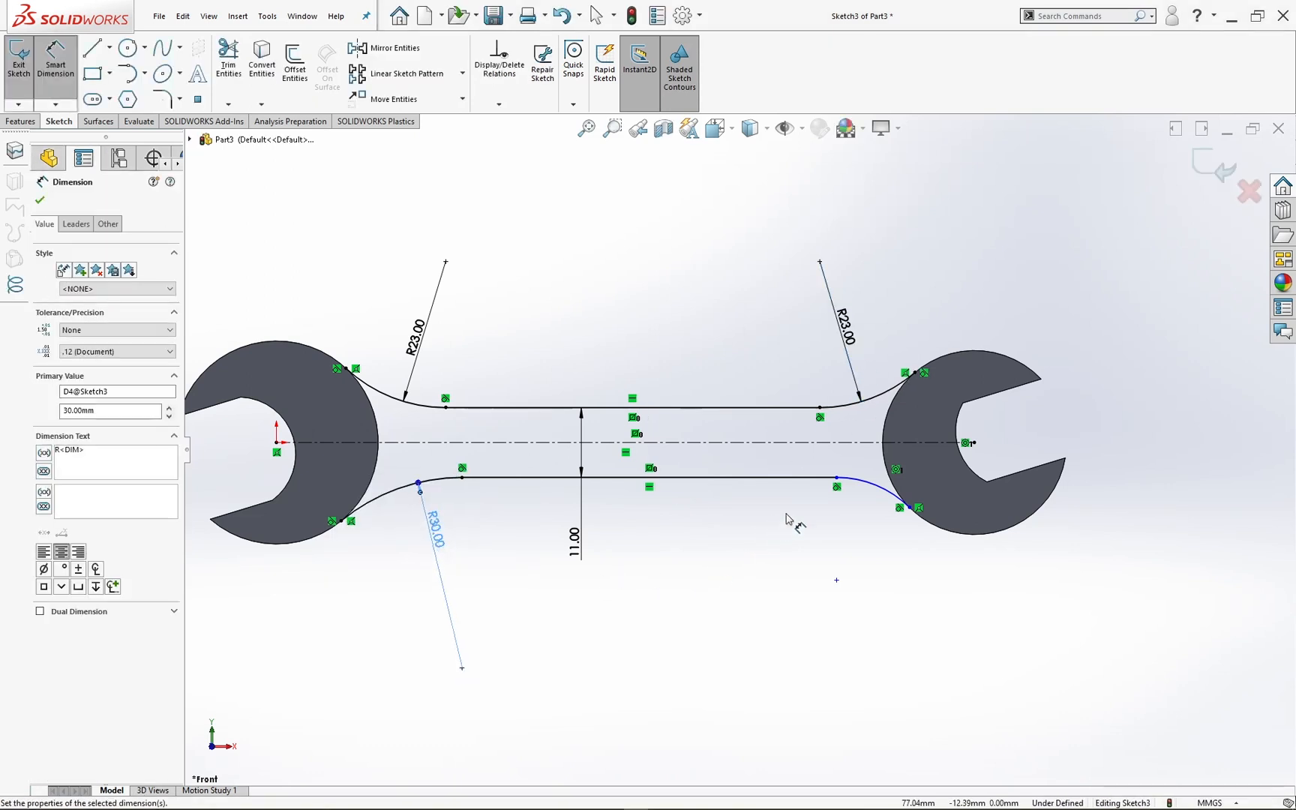
left_click(863, 486)
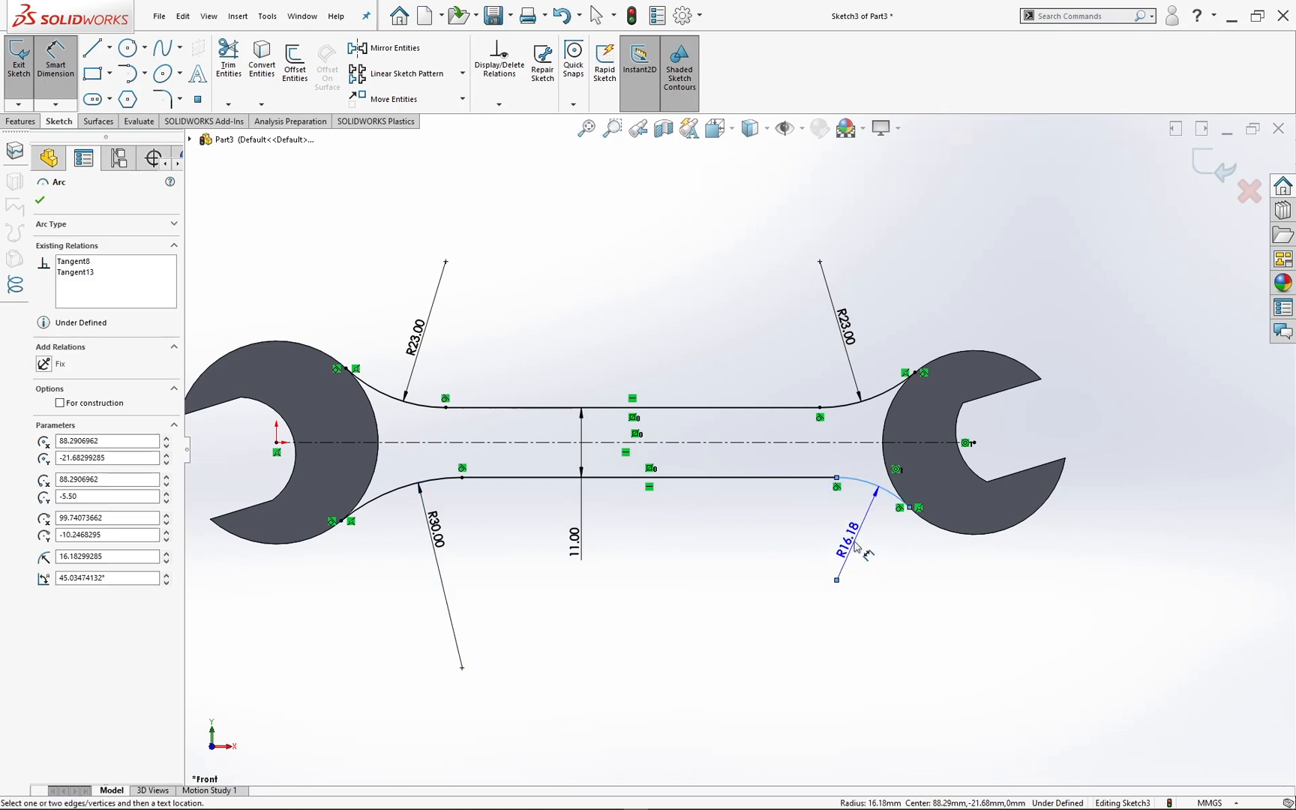
left_click(855, 544)
type("30")
key("Return")
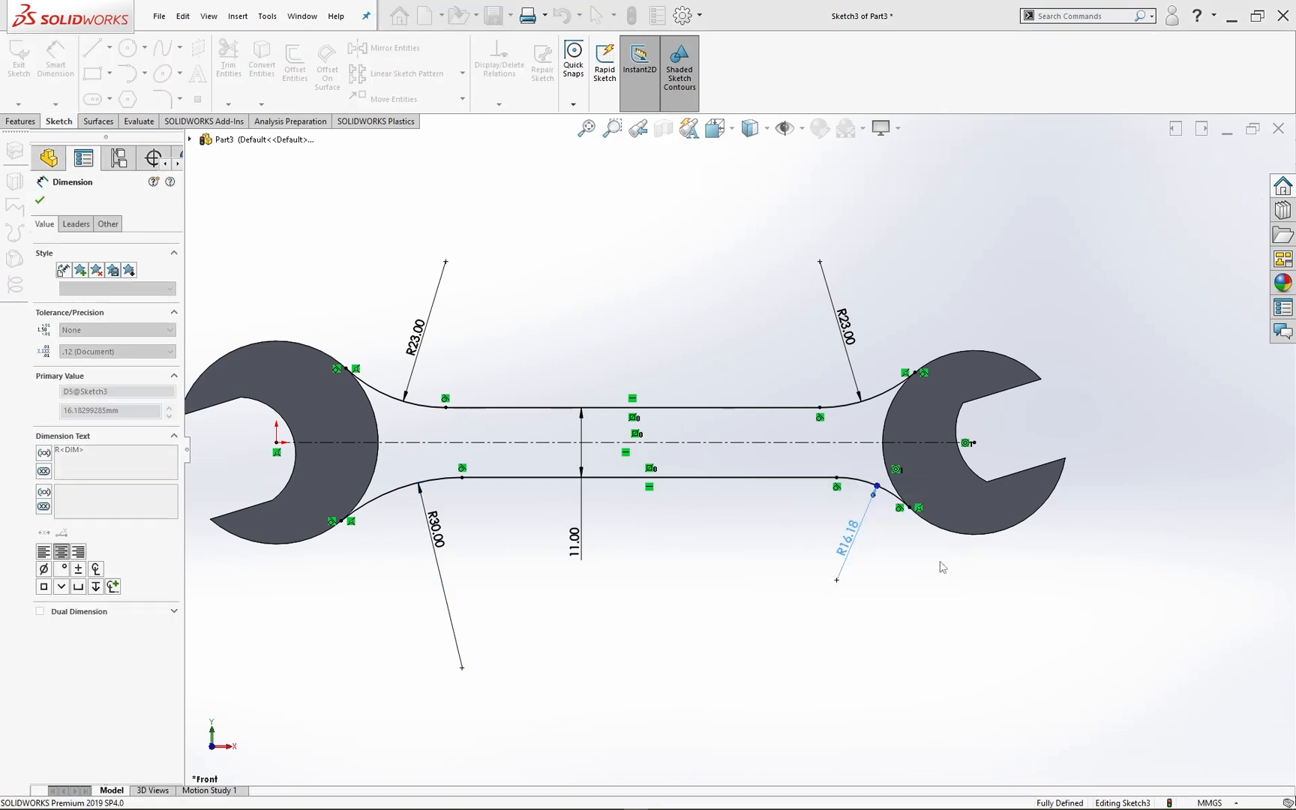
left_click(947, 604)
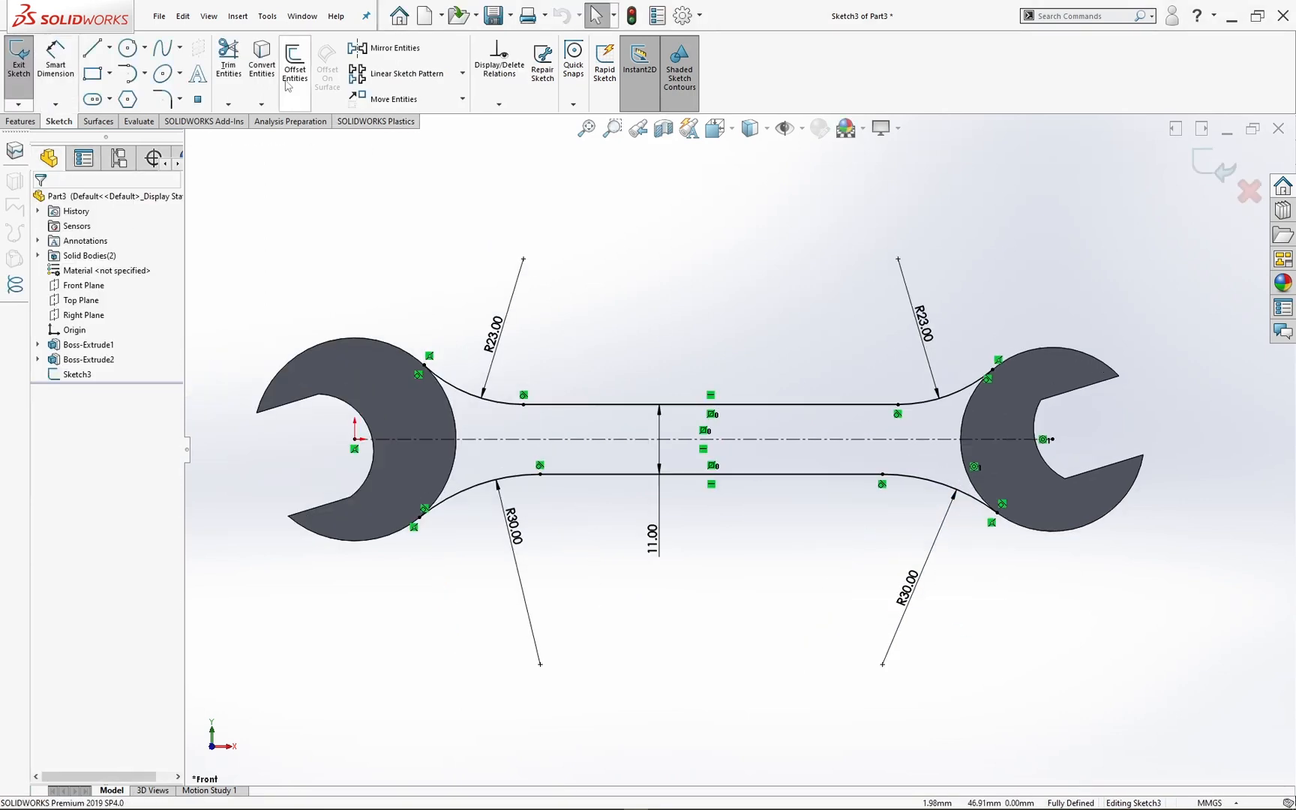
Step: Convert the outer circular edges of both wrench heads into entities of the handle sketch
left_click(261, 63)
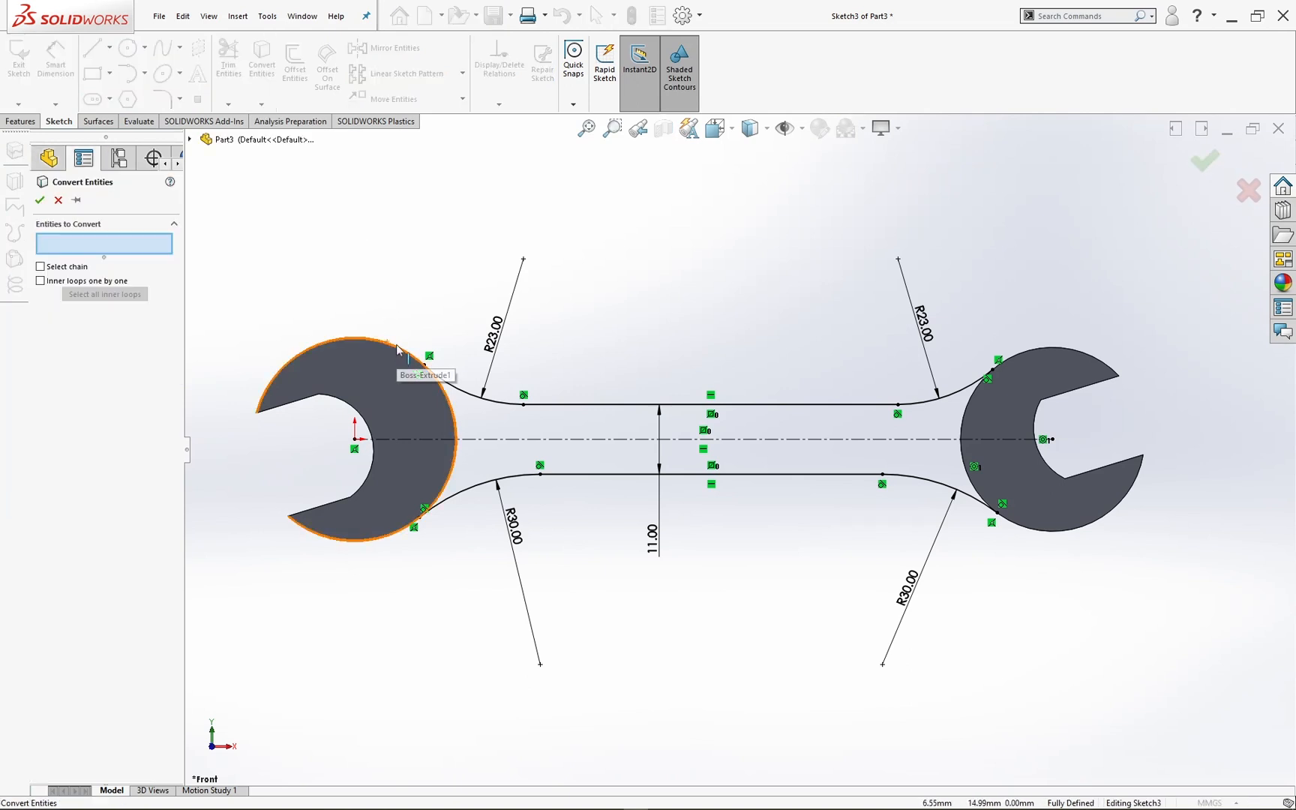
left_click(399, 350)
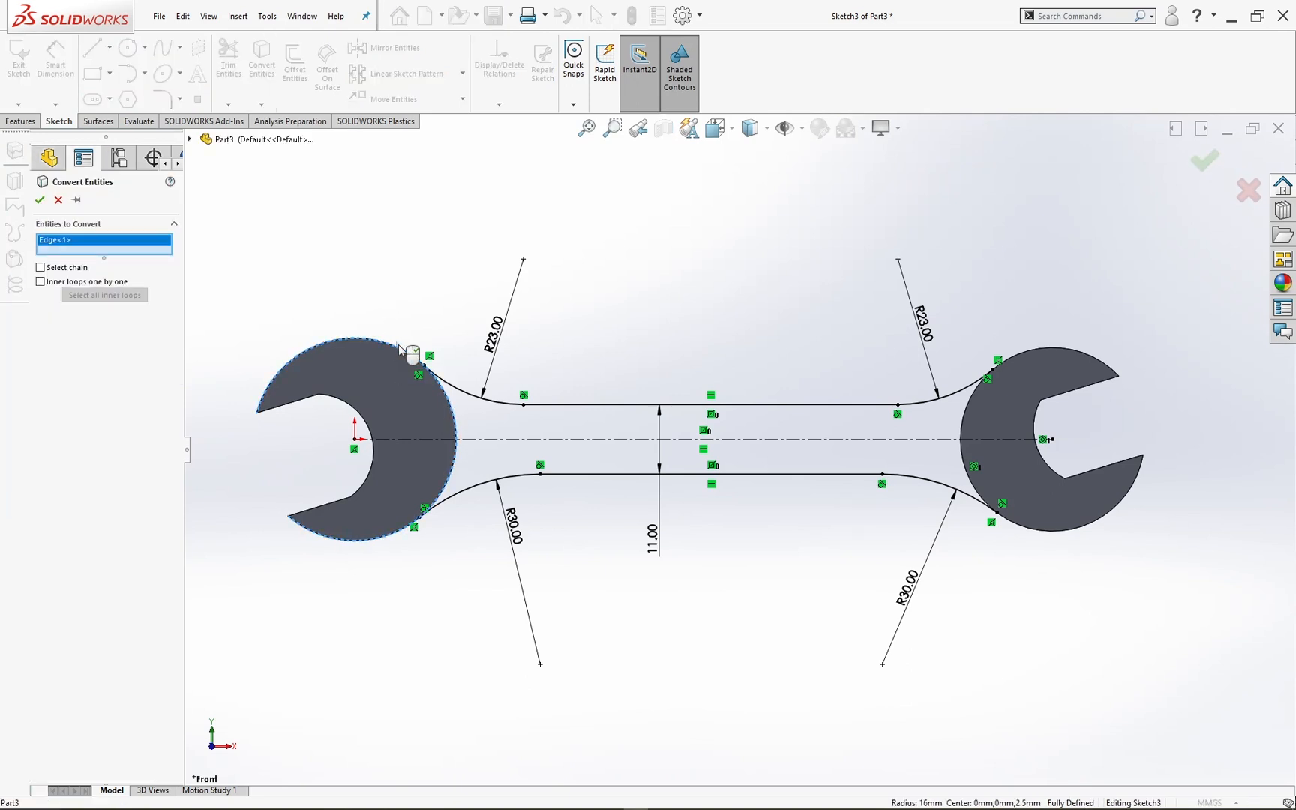
left_click(1053, 350)
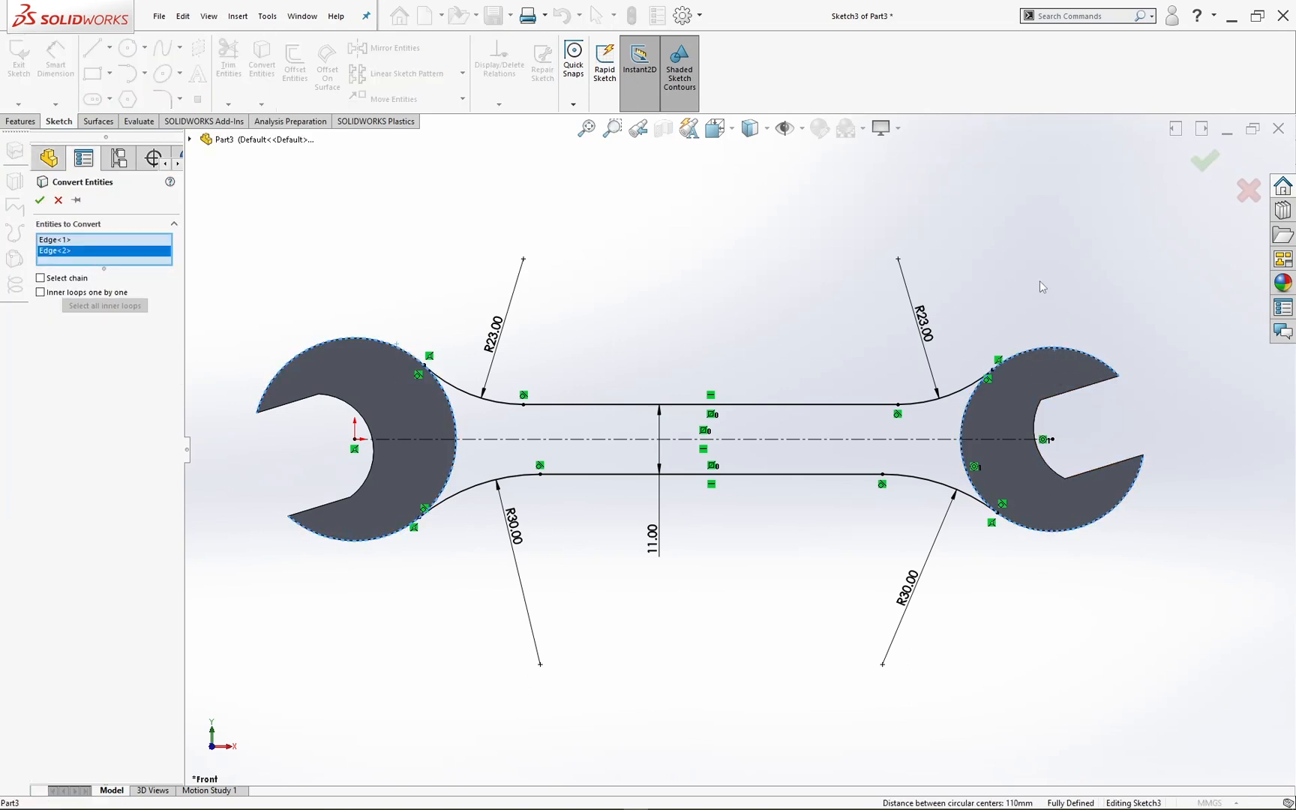
left_click(1205, 160)
Step: Trim the converted head circles down to the arcs that close the handle profile and exit the sketch
left_click(229, 64)
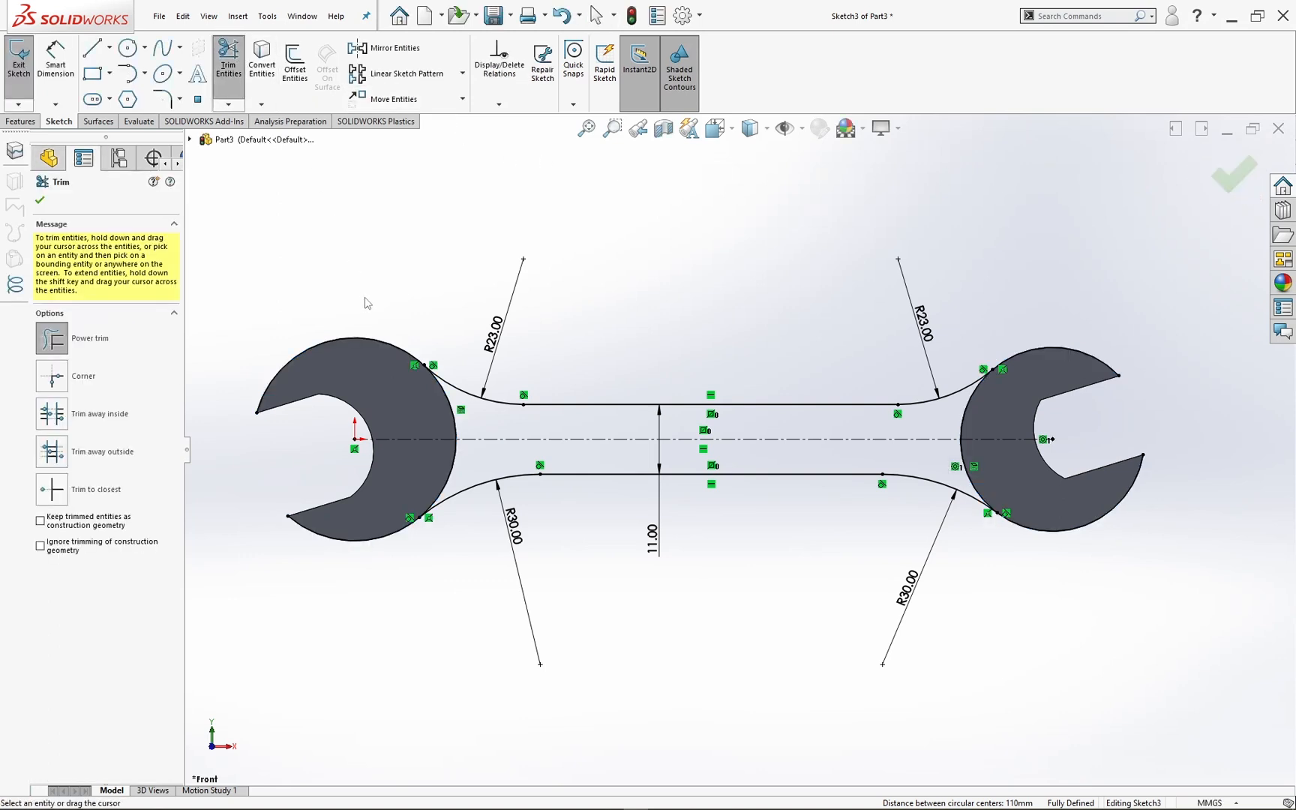
left_click_drag(365, 525, 364, 574)
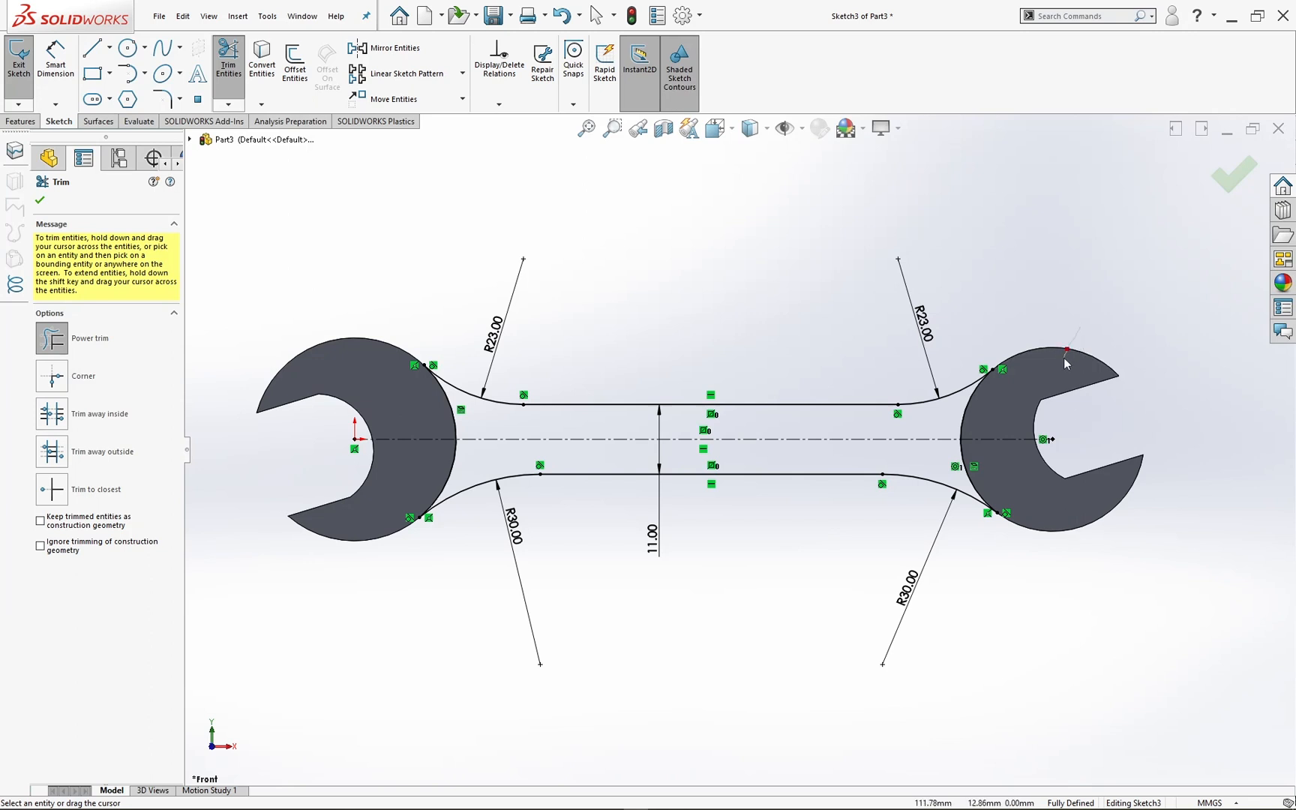
left_click_drag(1065, 363, 1068, 368)
key("Escape")
left_click(1224, 166)
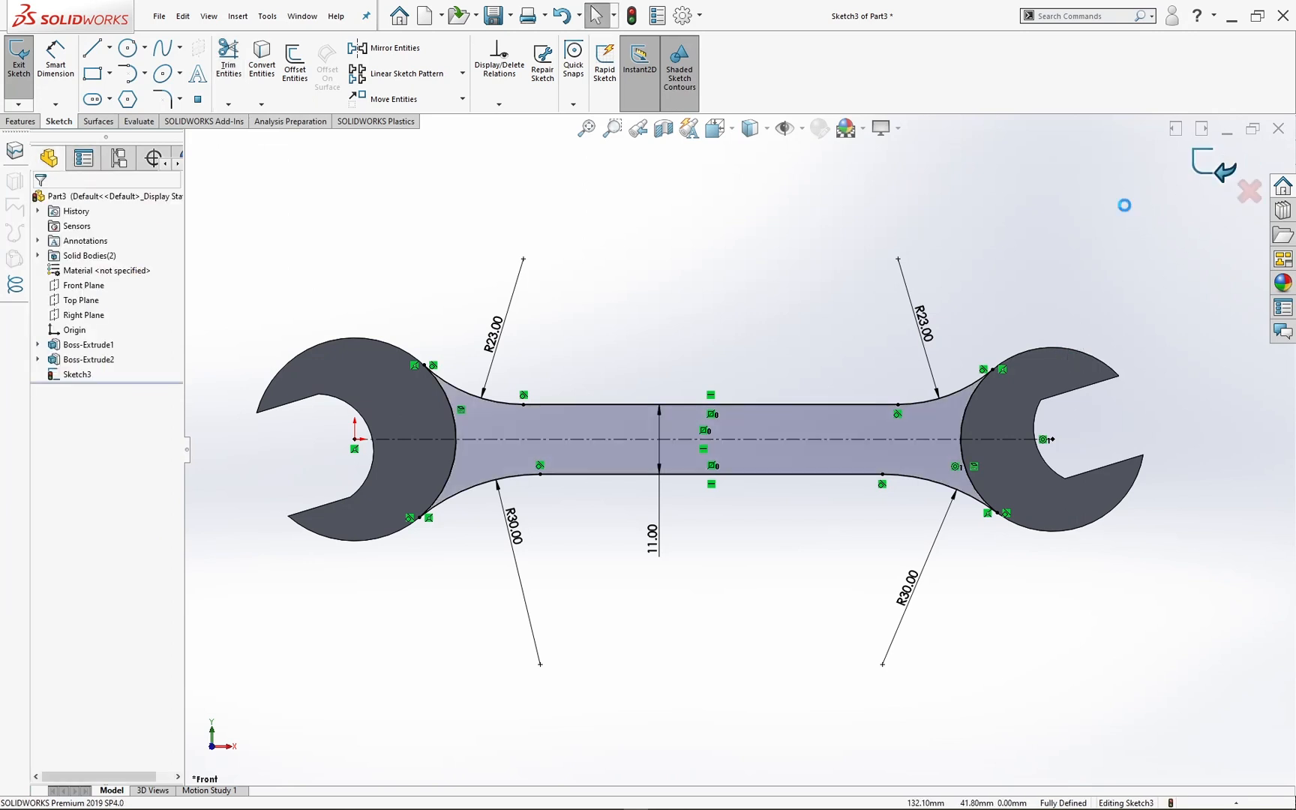
Step: Extrude the handle sketch 3 mm about its mid plane, merging it with both wrench heads
middle_click_drag(1018, 272, 951, 364)
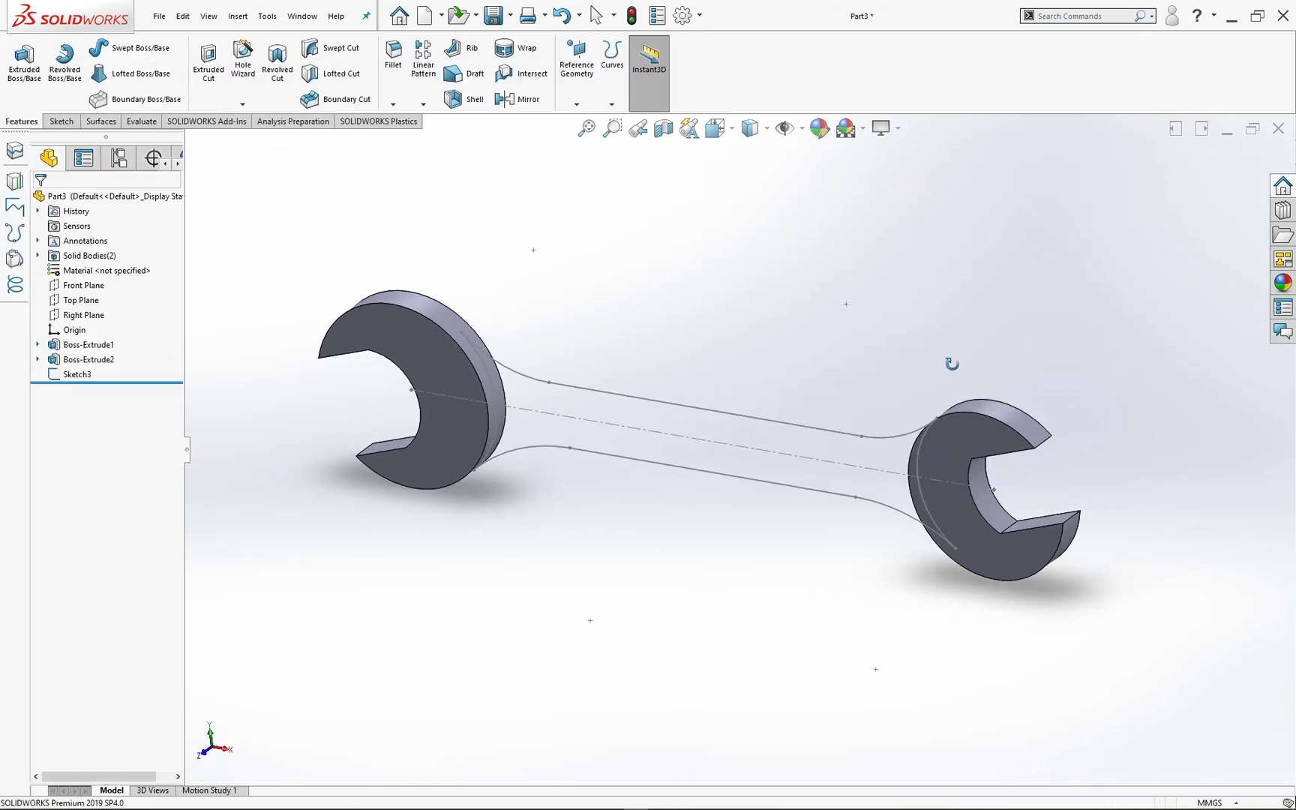
middle_click_drag(942, 414, 814, 450, "ctrl")
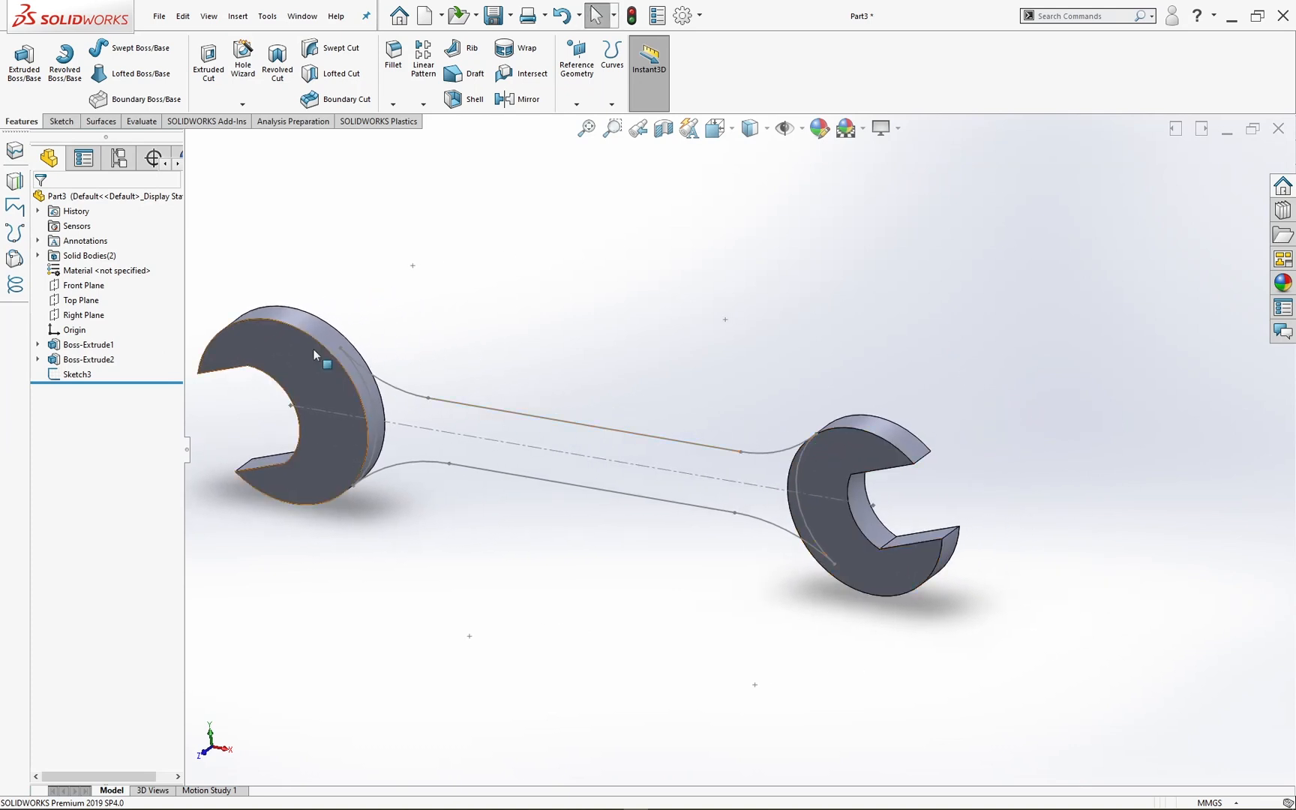
left_click(83, 373)
left_click(24, 60)
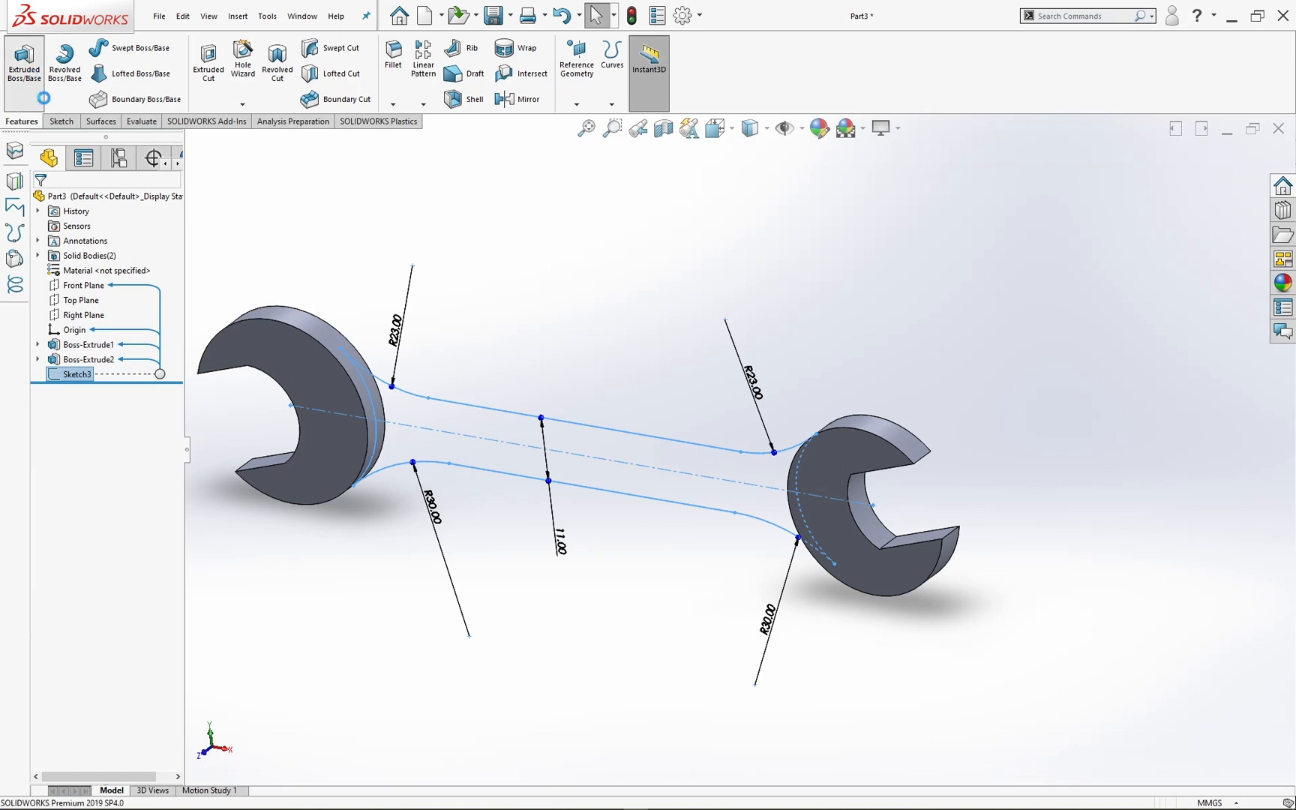
left_click(122, 282)
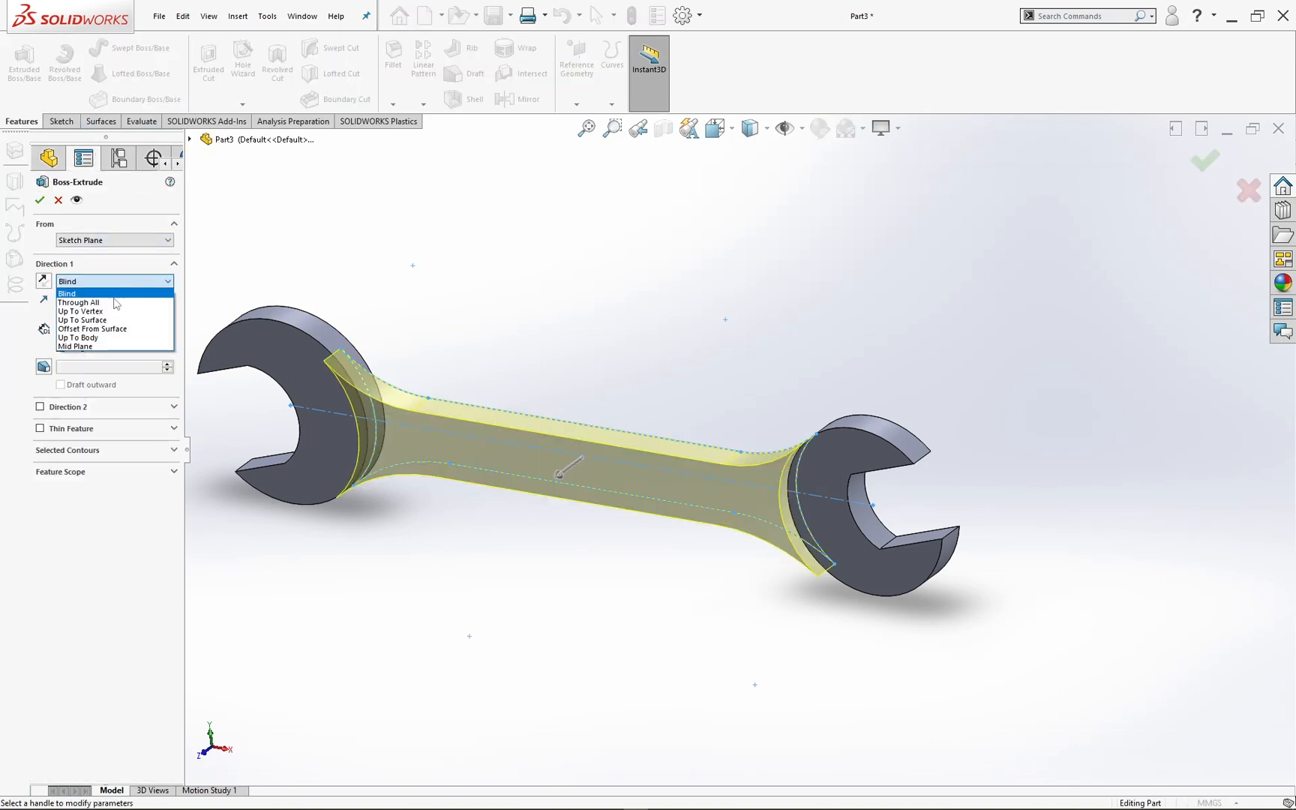
left_click(104, 347)
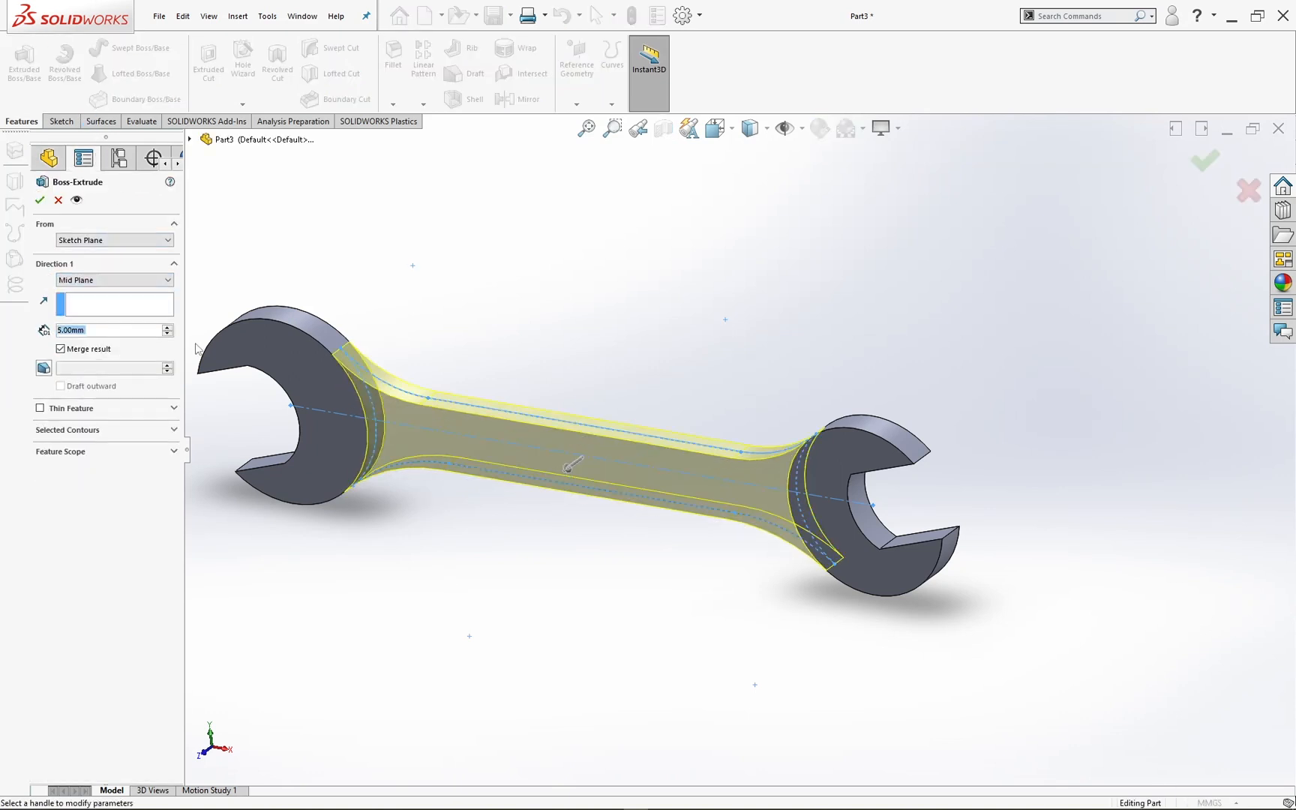
type("3")
key("Return")
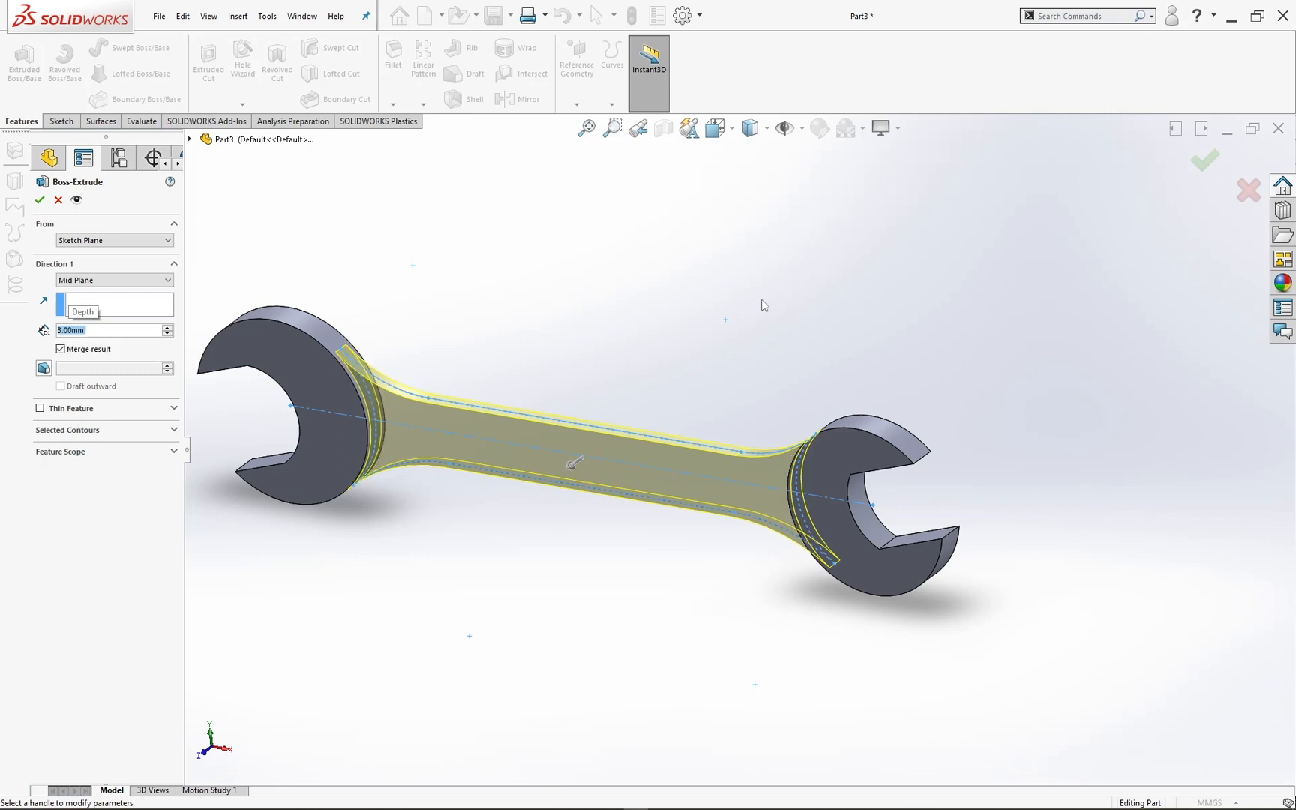
left_click(1205, 159)
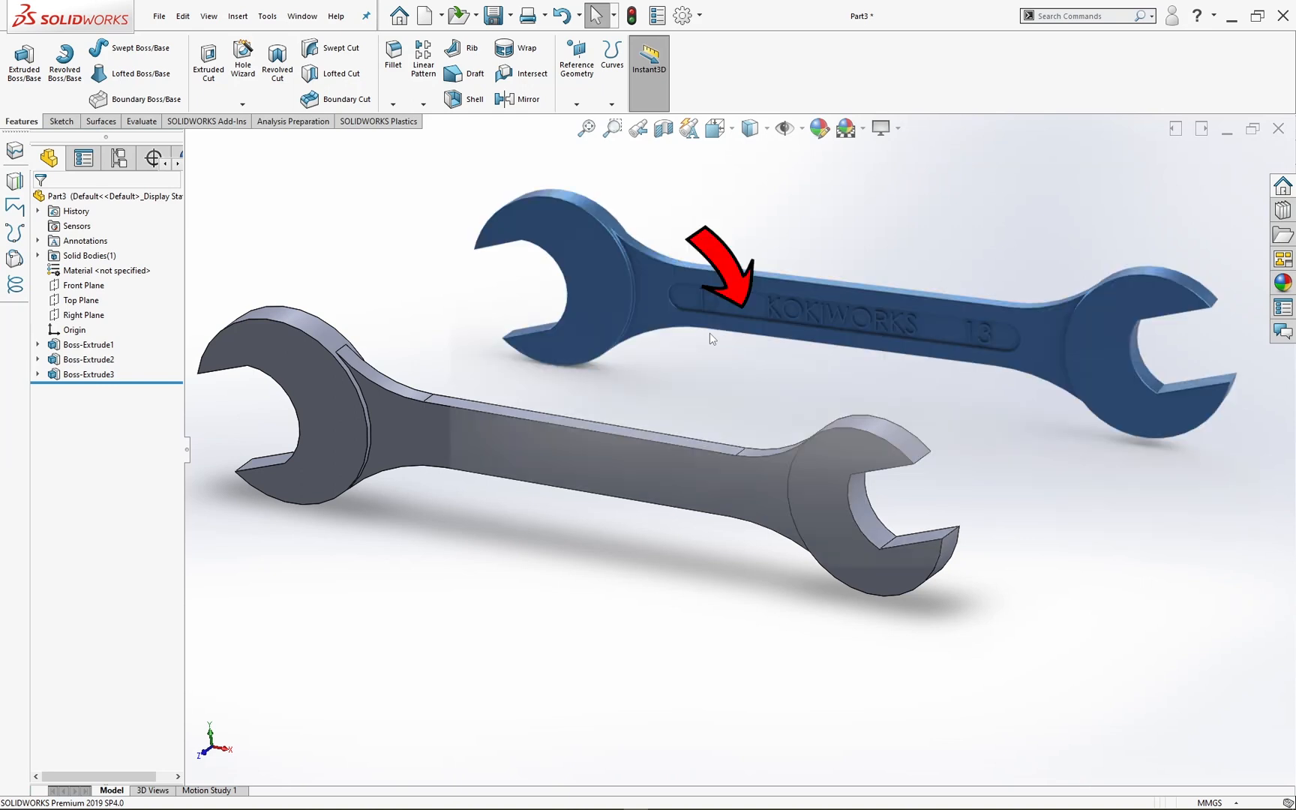
Step: Start a new sketch on the handle's front face and view it face-on
left_click(580, 443)
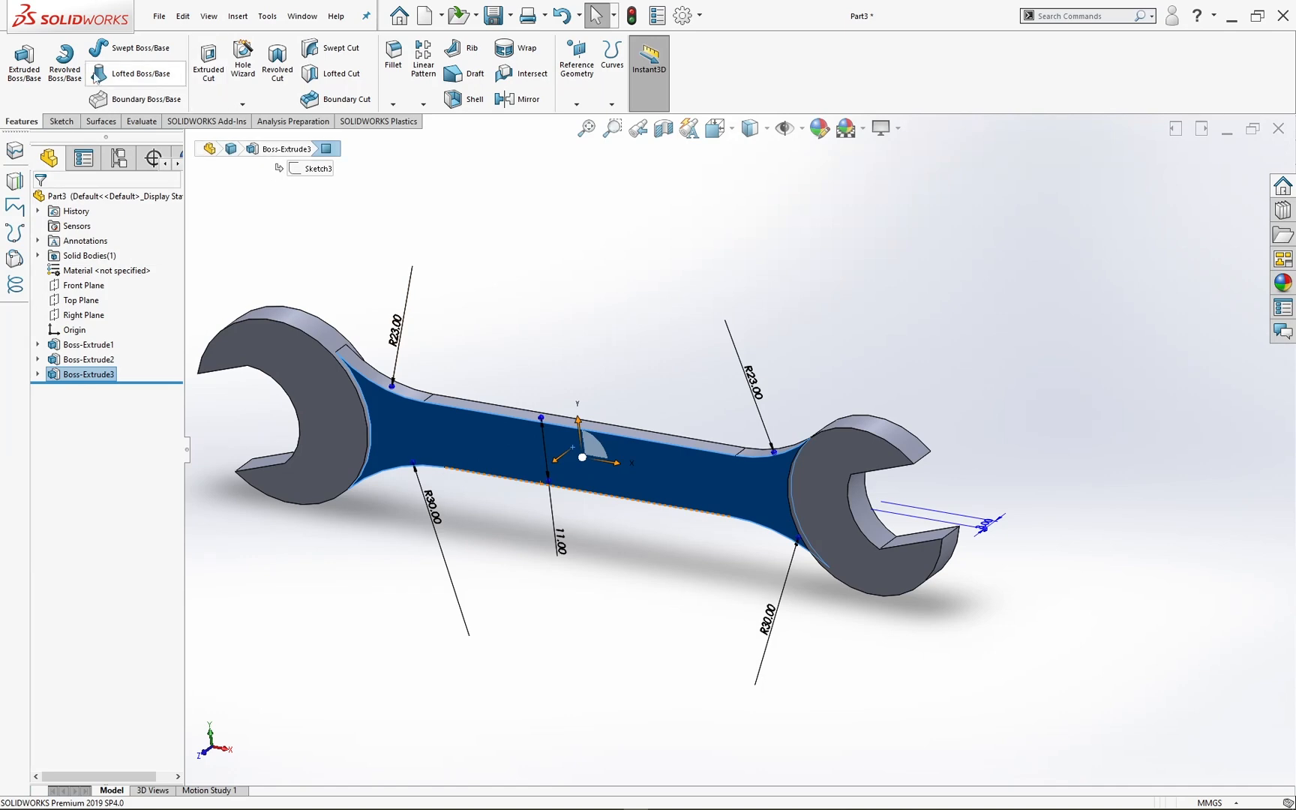
left_click(61, 121)
left_click(19, 60)
key("space")
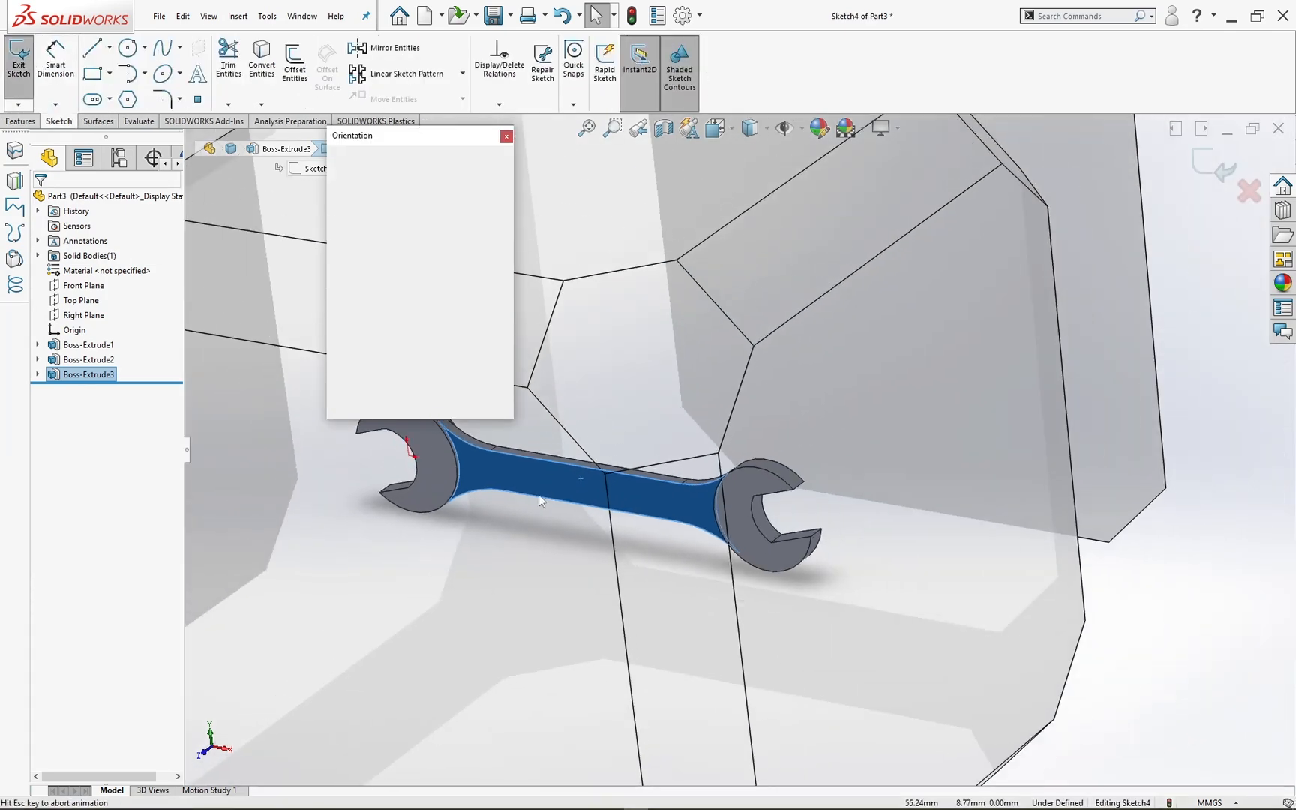
left_click(531, 561)
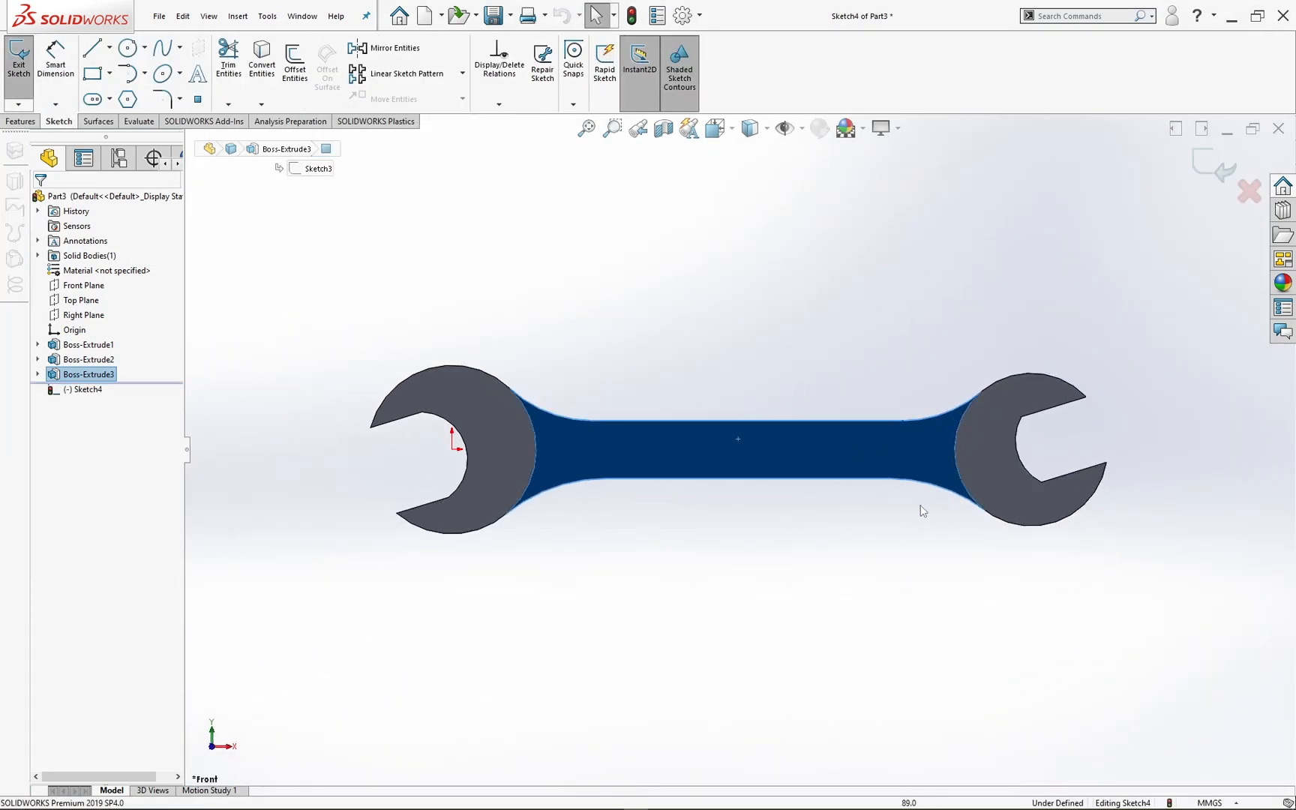
middle_click_drag(920, 510, 784, 509, "ctrl")
scroll(793, 504, "down", 2)
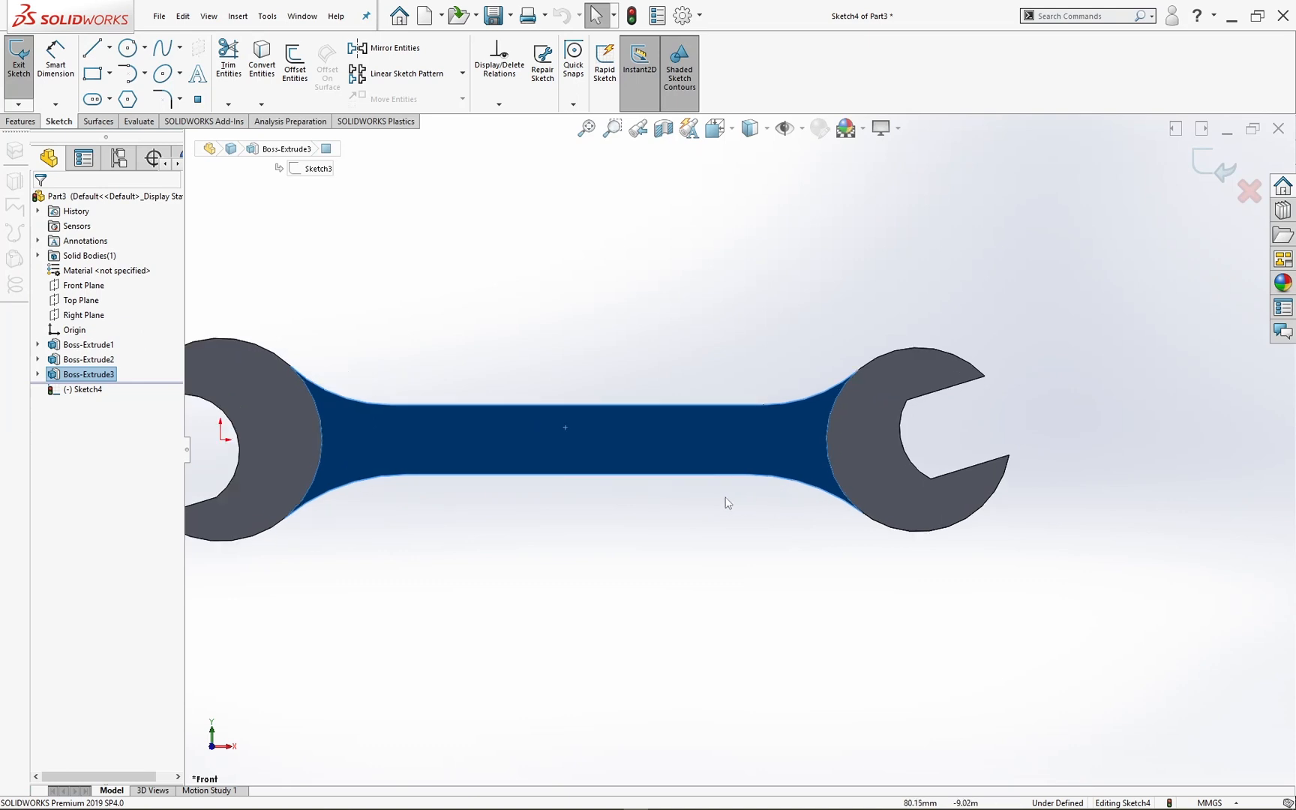
Step: Draw a horizontal centerline from the origin to the center of the smaller head
left_click(93, 99)
left_click(109, 49)
left_click(123, 85)
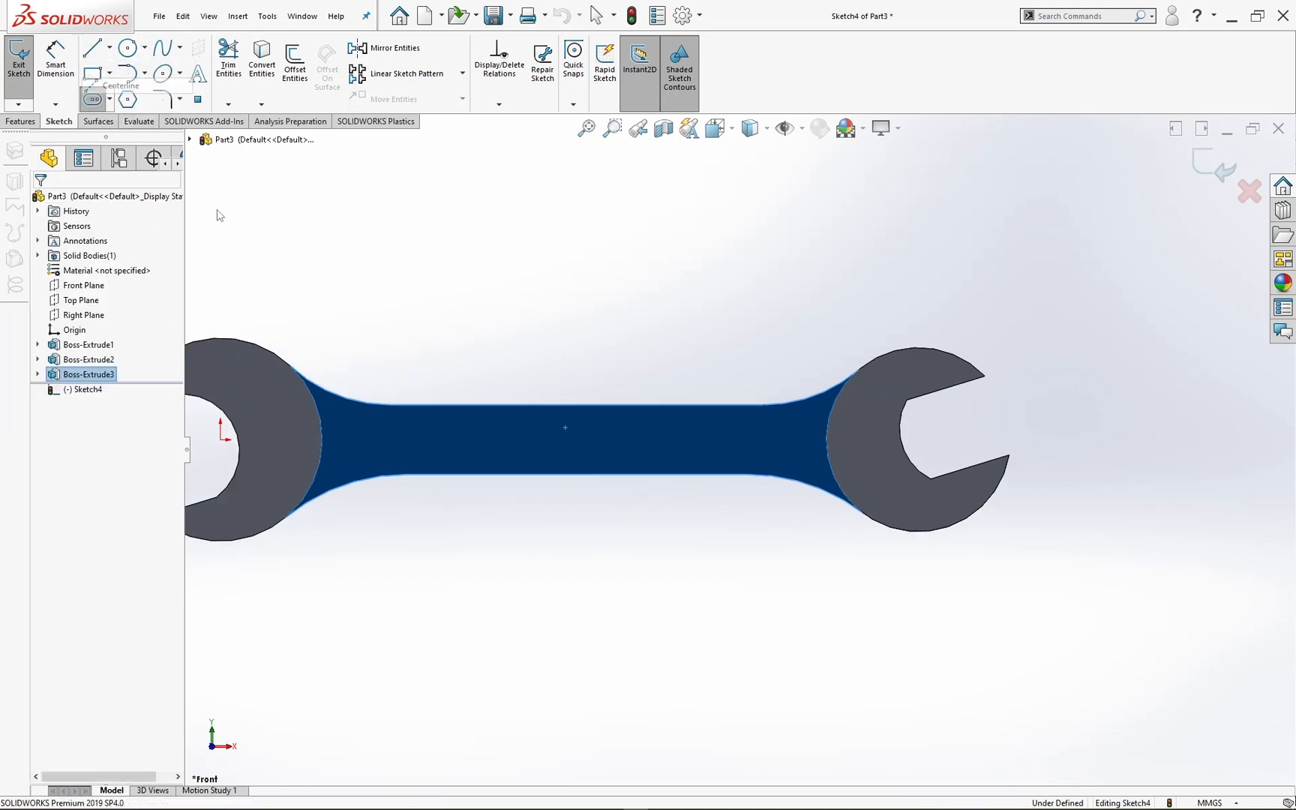
left_click(221, 440)
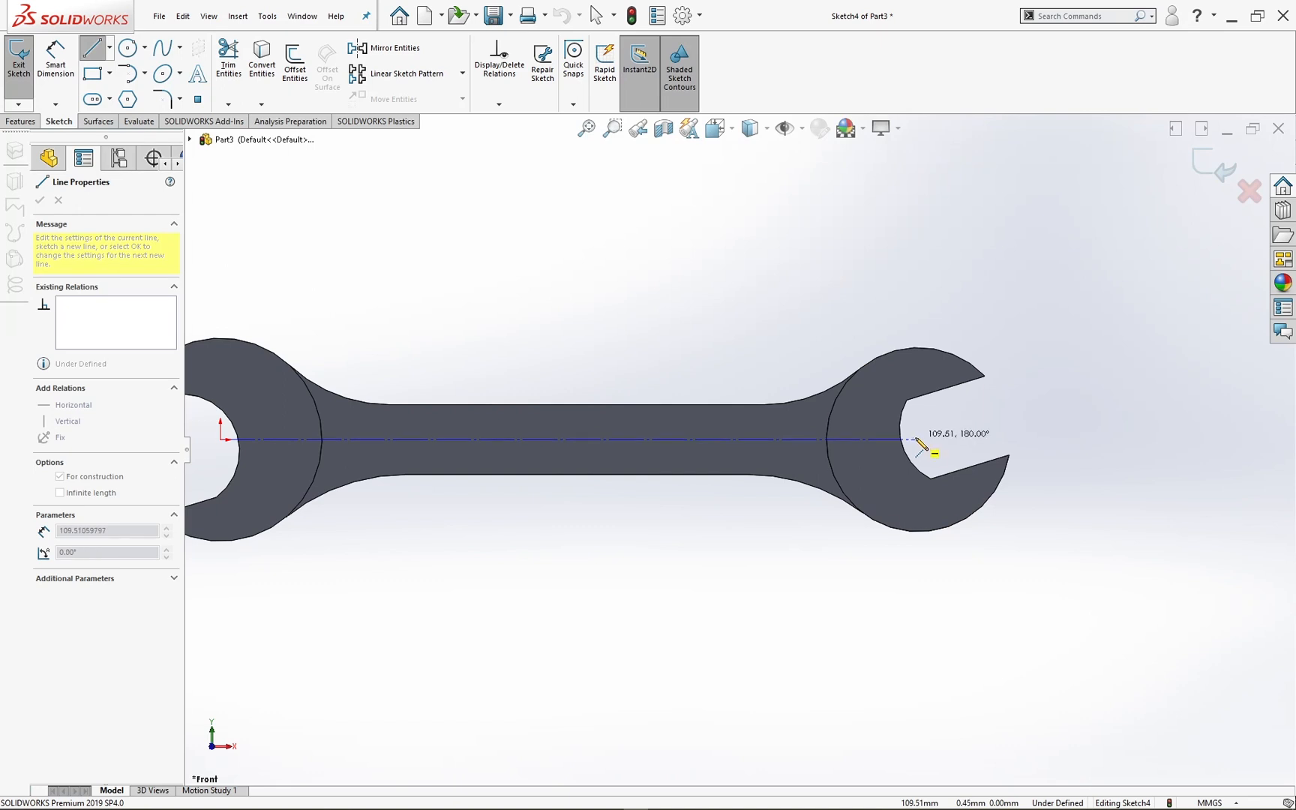
left_click(919, 440)
key("Escape")
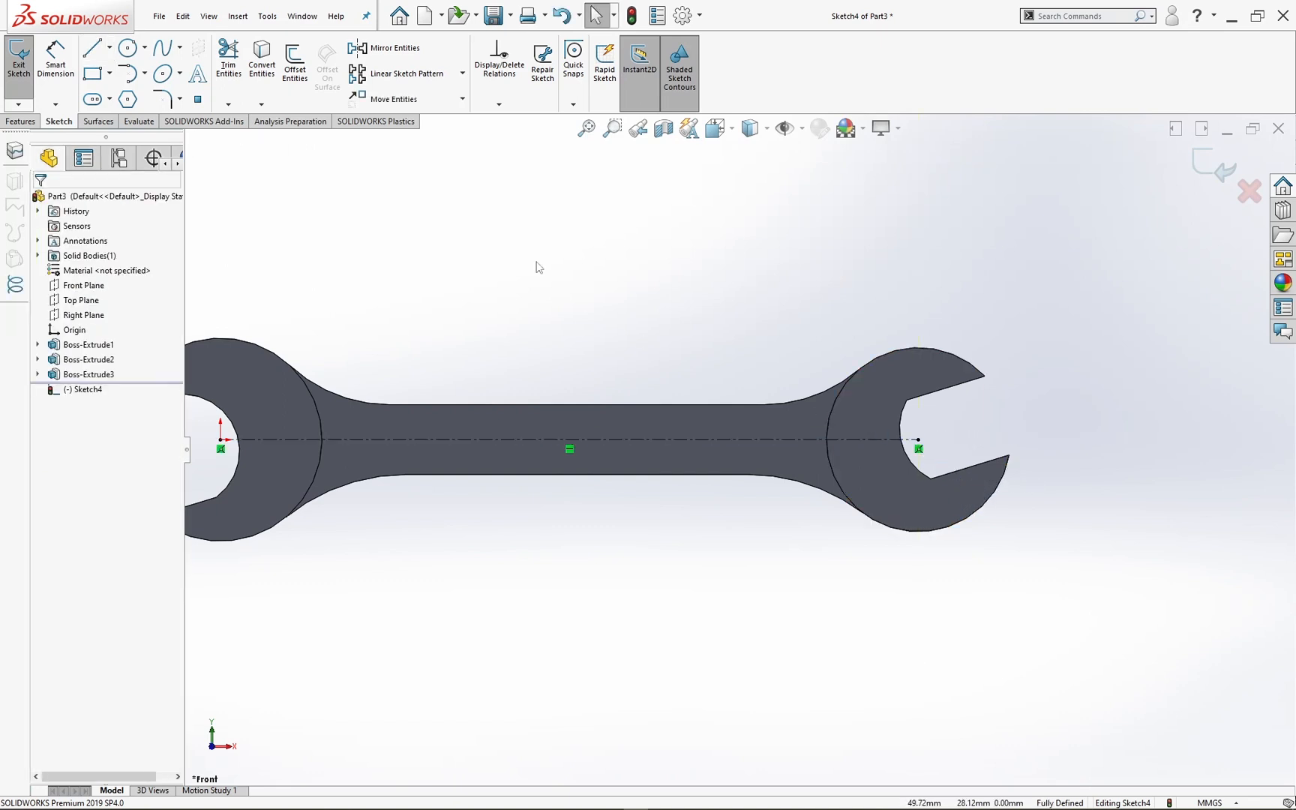
Step: Sketch a centerpoint straight slot from the centerline's midpoint, about 54 mm between arc centers and about 4.7 mm wide
left_click(93, 101)
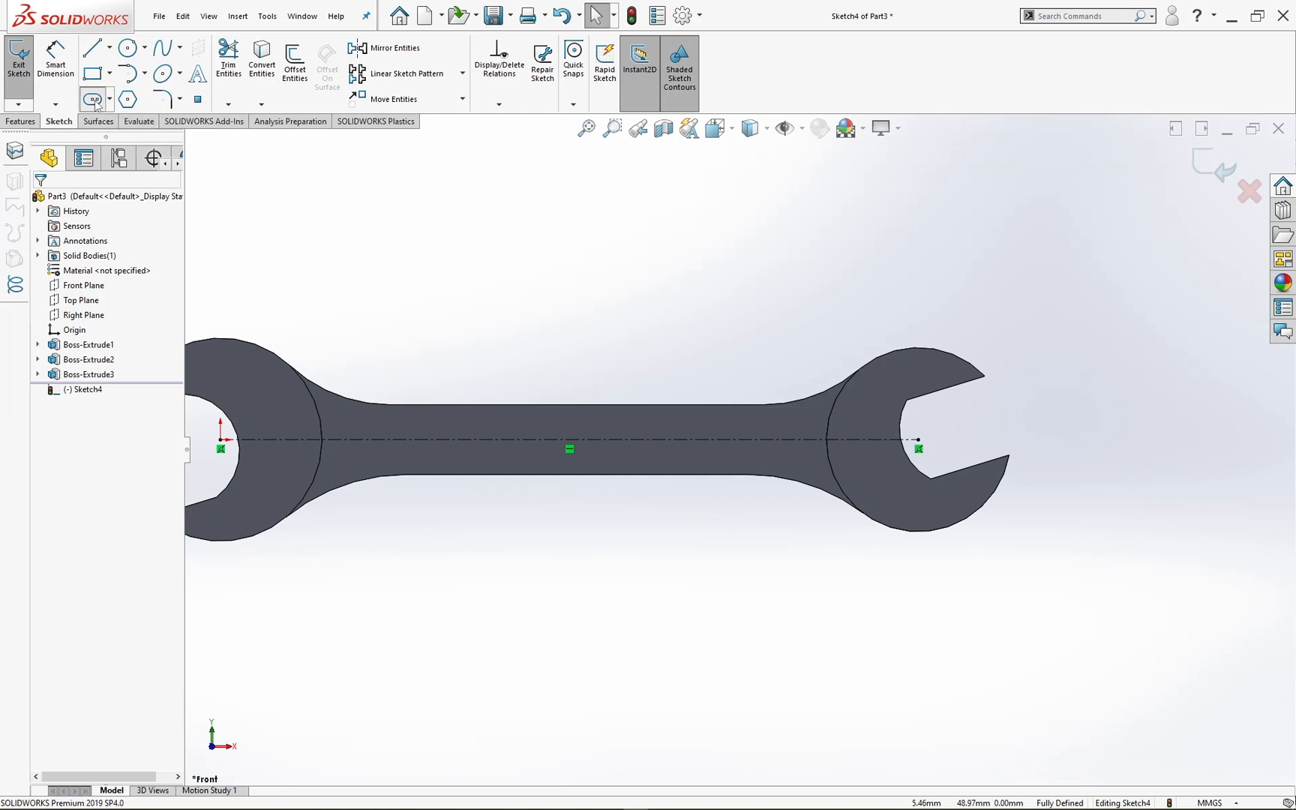
left_click(570, 440)
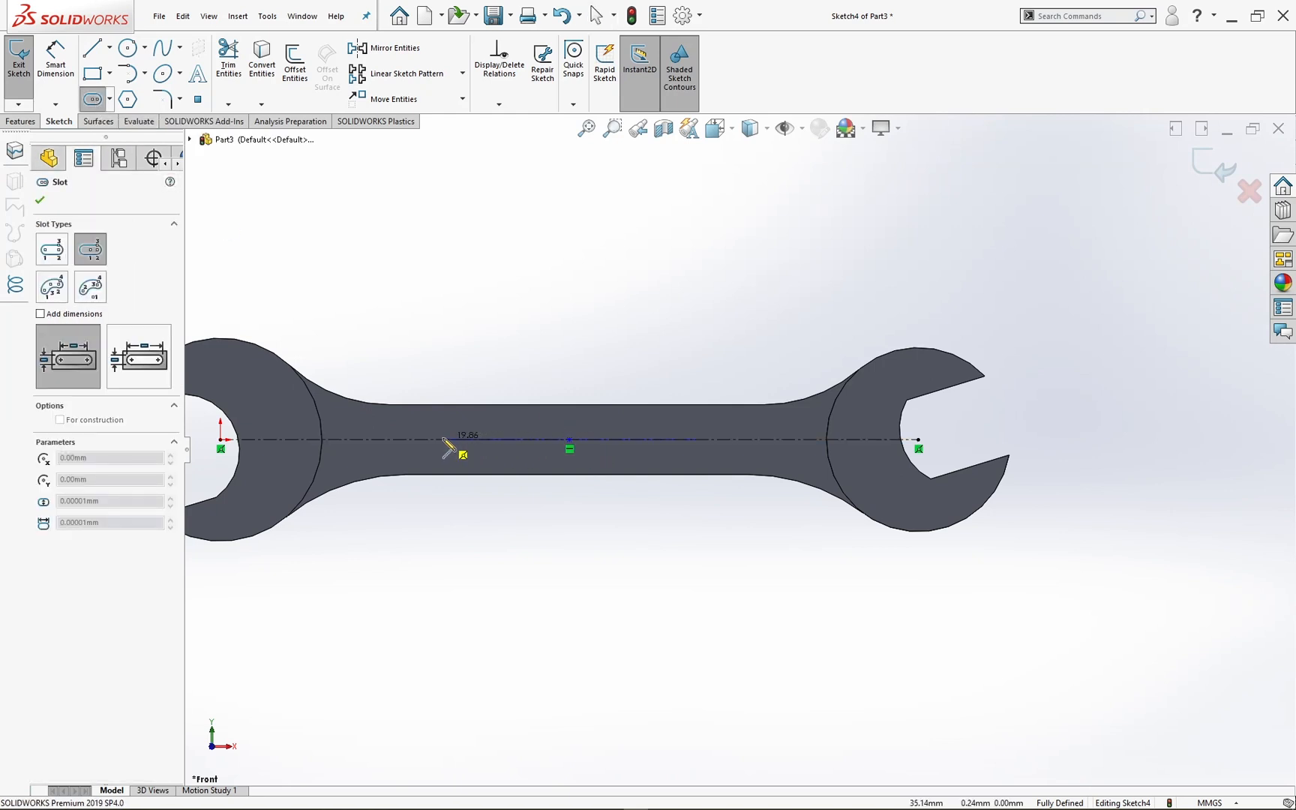
left_click(398, 441)
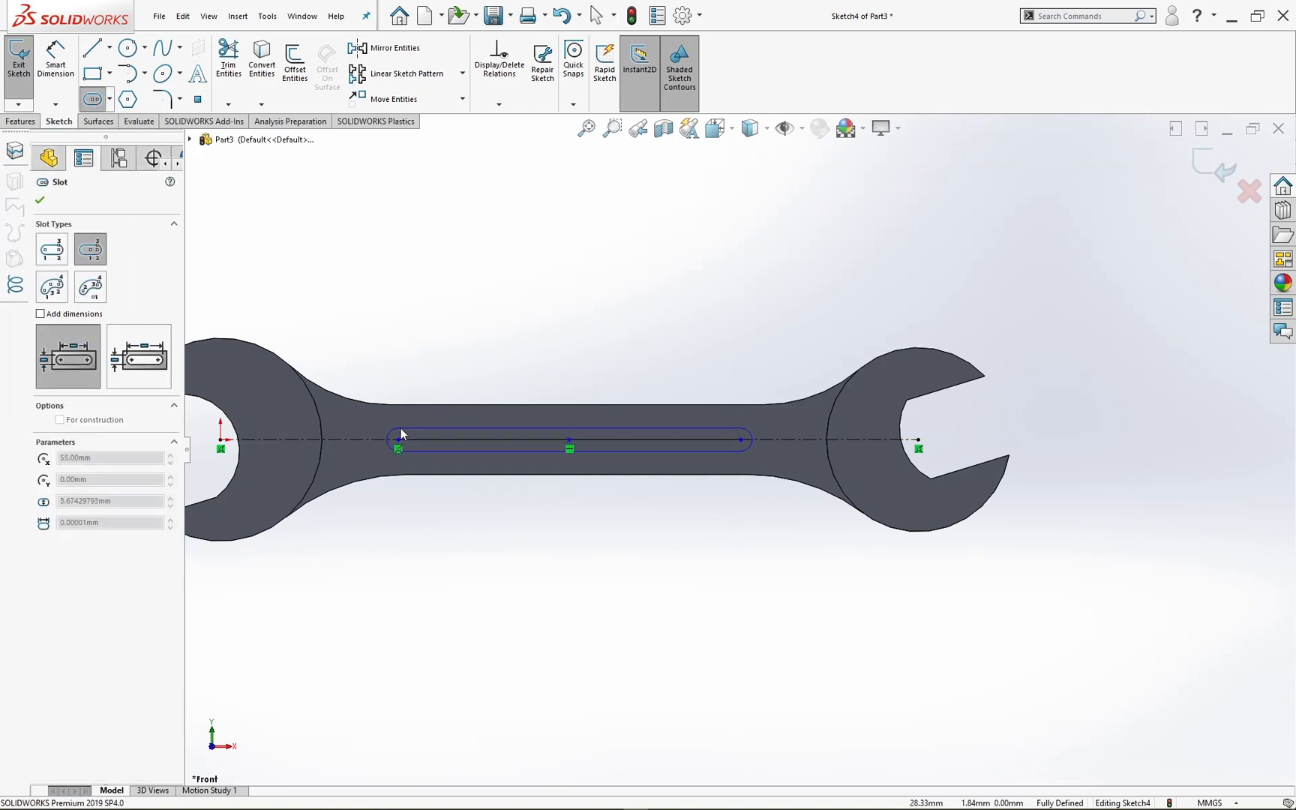
left_click(401, 425)
key("Escape")
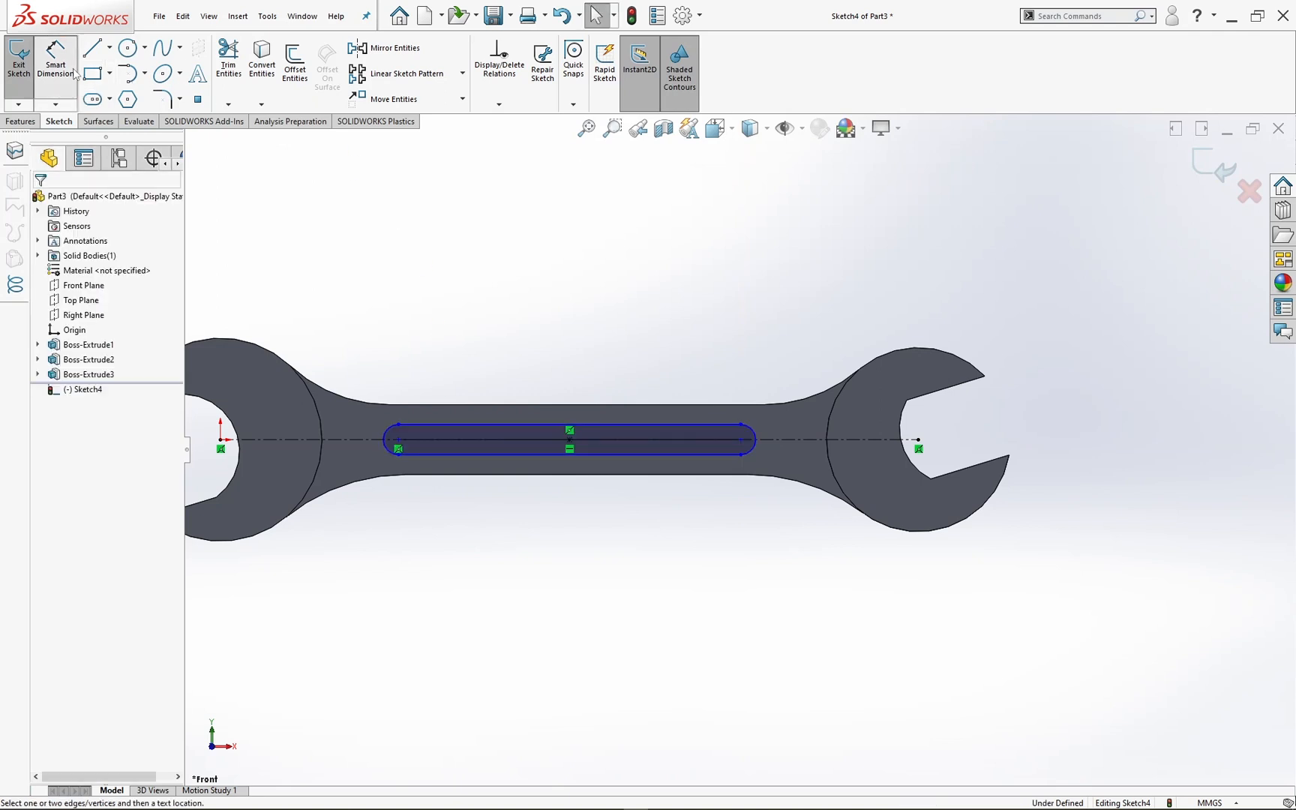
Step: Dimension the distance between the slot's two arc centers and set it to 60 mm
left_click(56, 64)
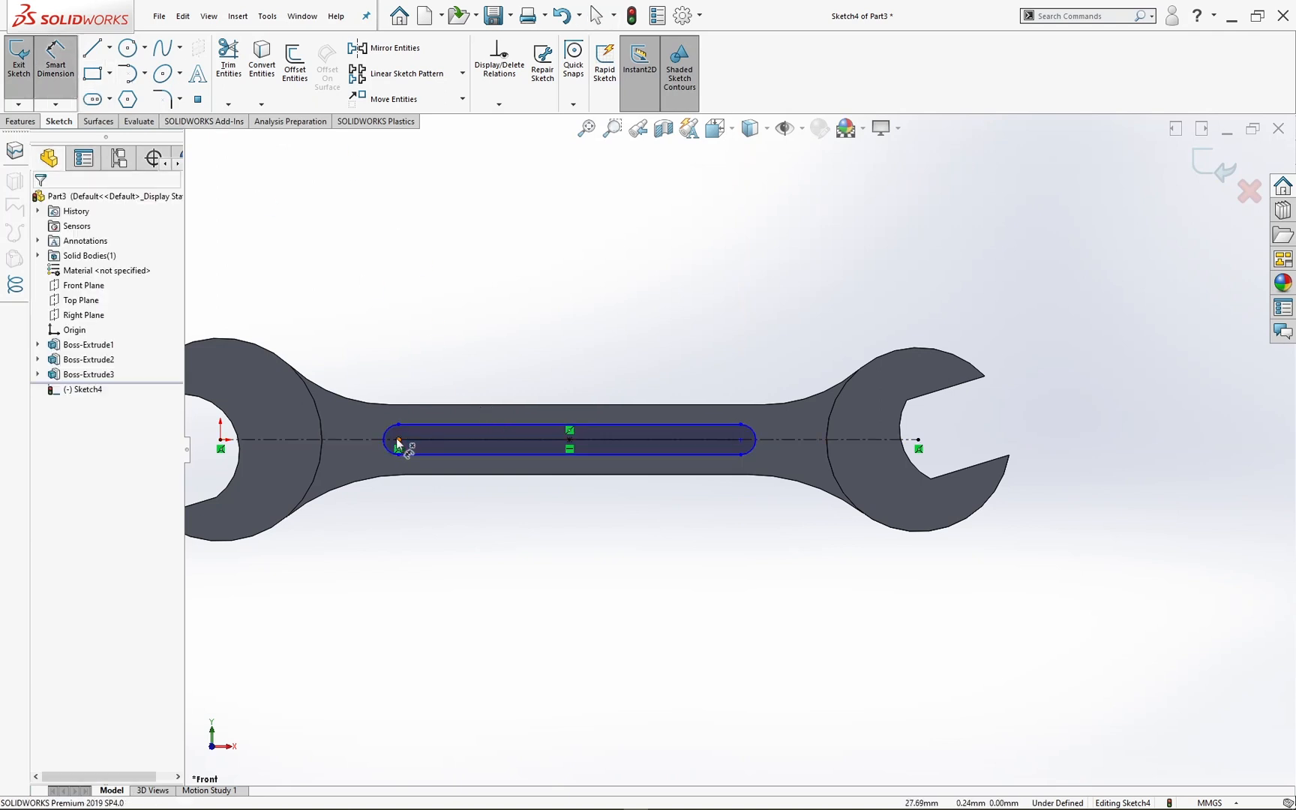
left_click(396, 443)
left_click(741, 441)
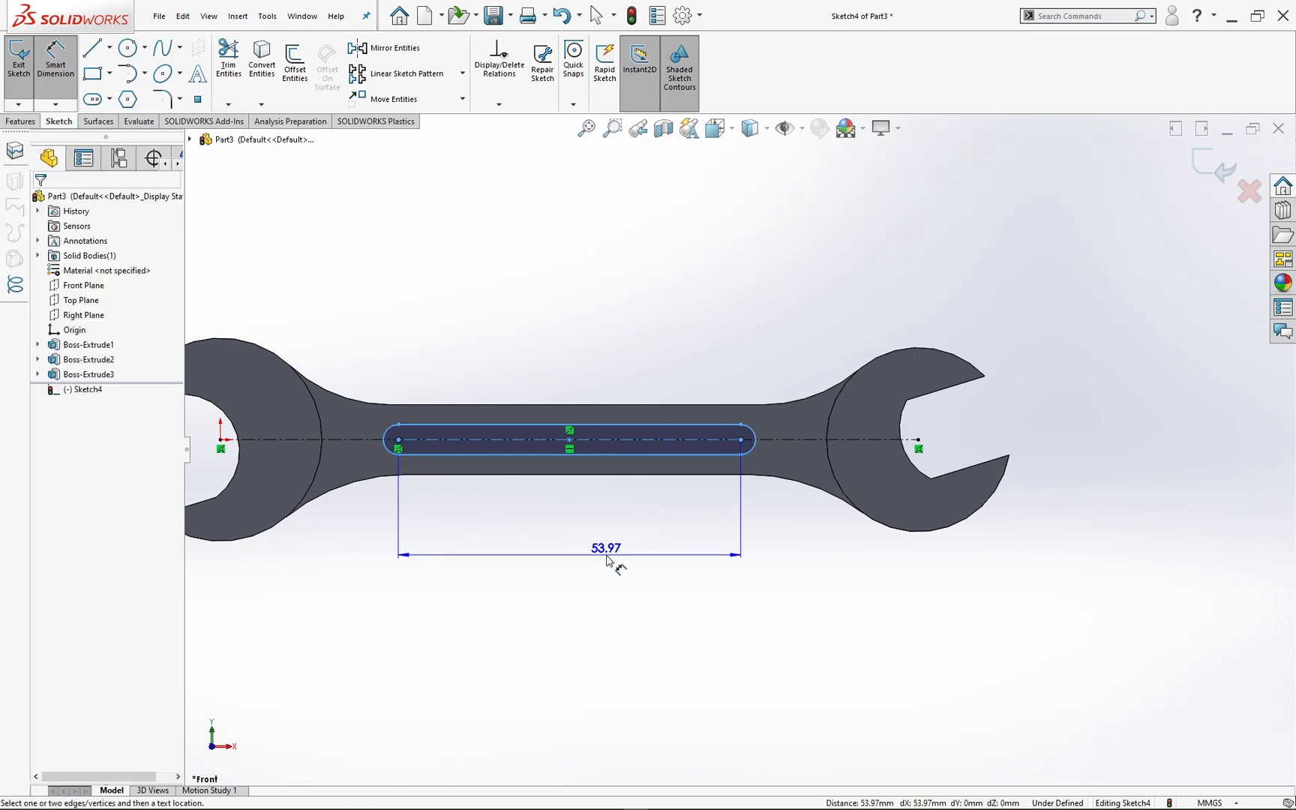
left_click(617, 564)
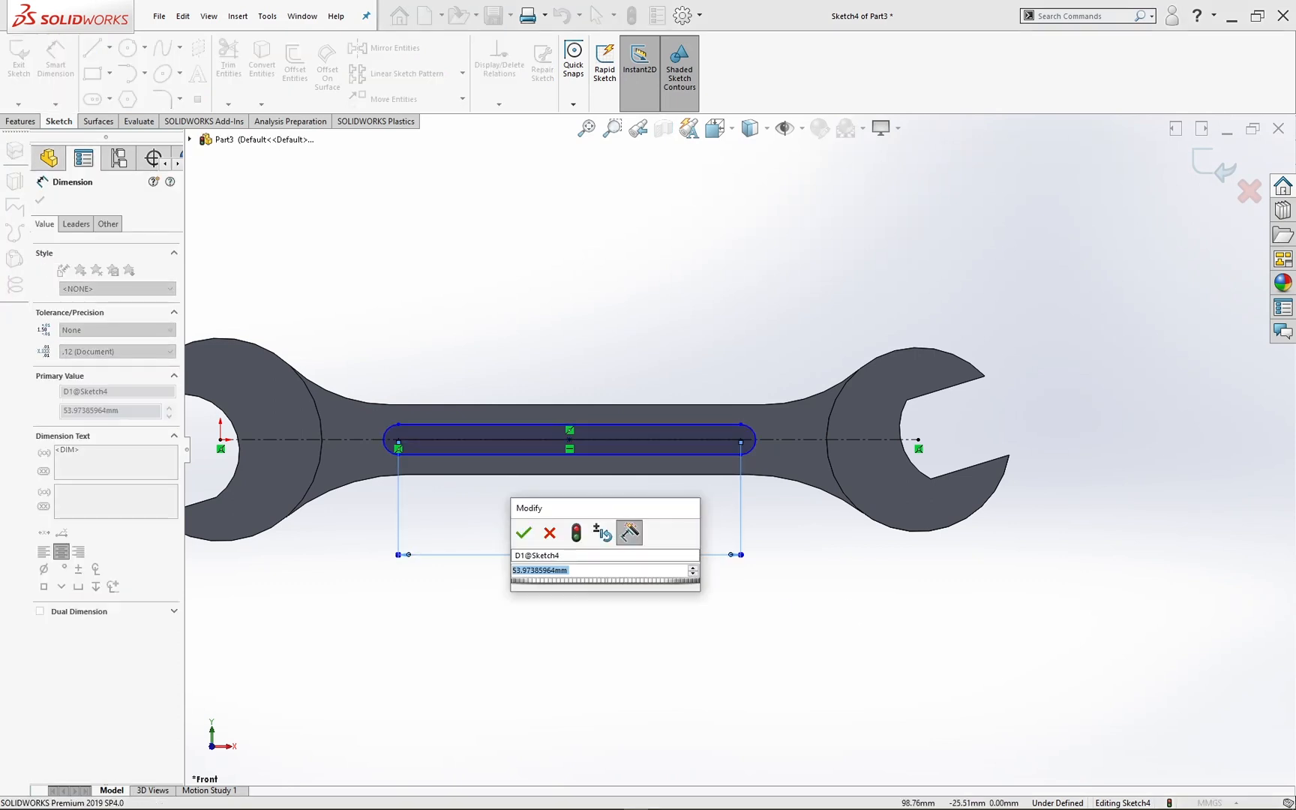
type("60")
key("Return")
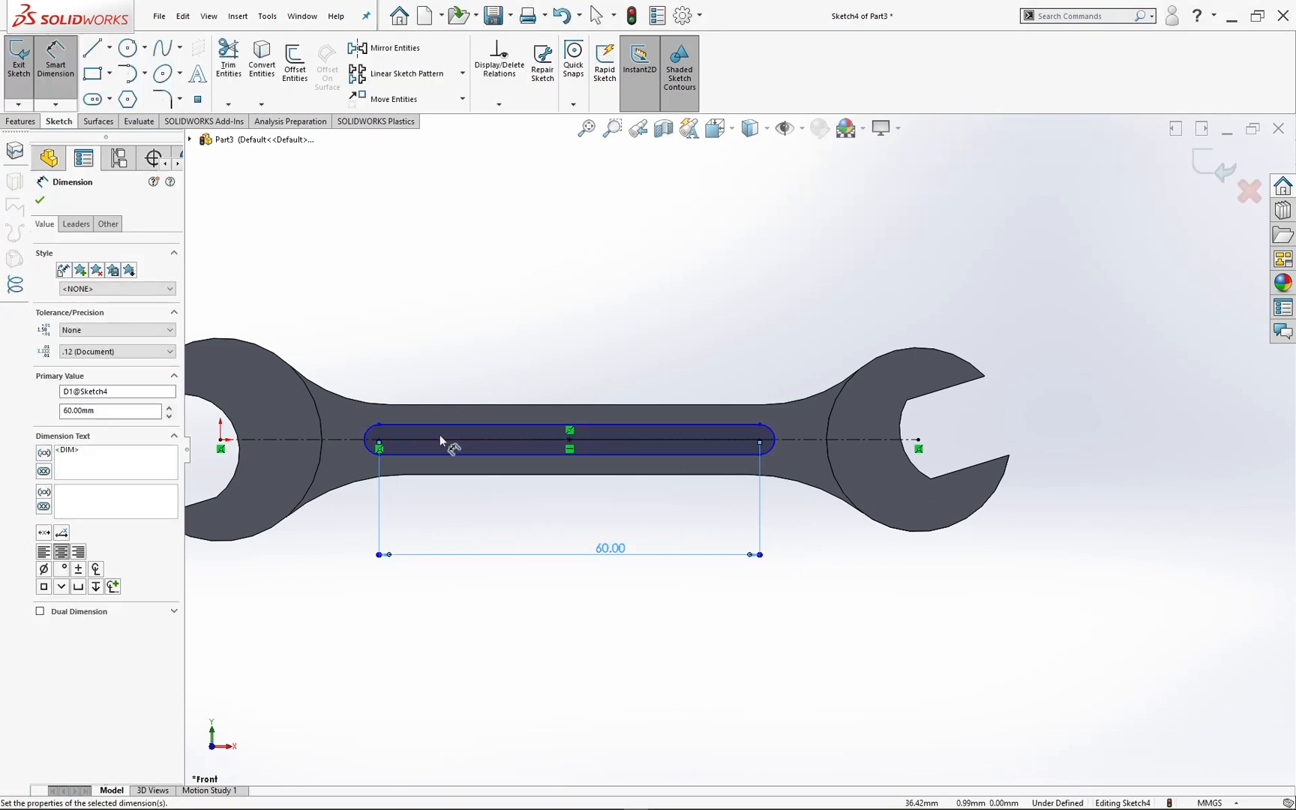
Step: Dimension the slot's width between its two straight edges as 5 mm and exit the sketch
left_click(419, 426)
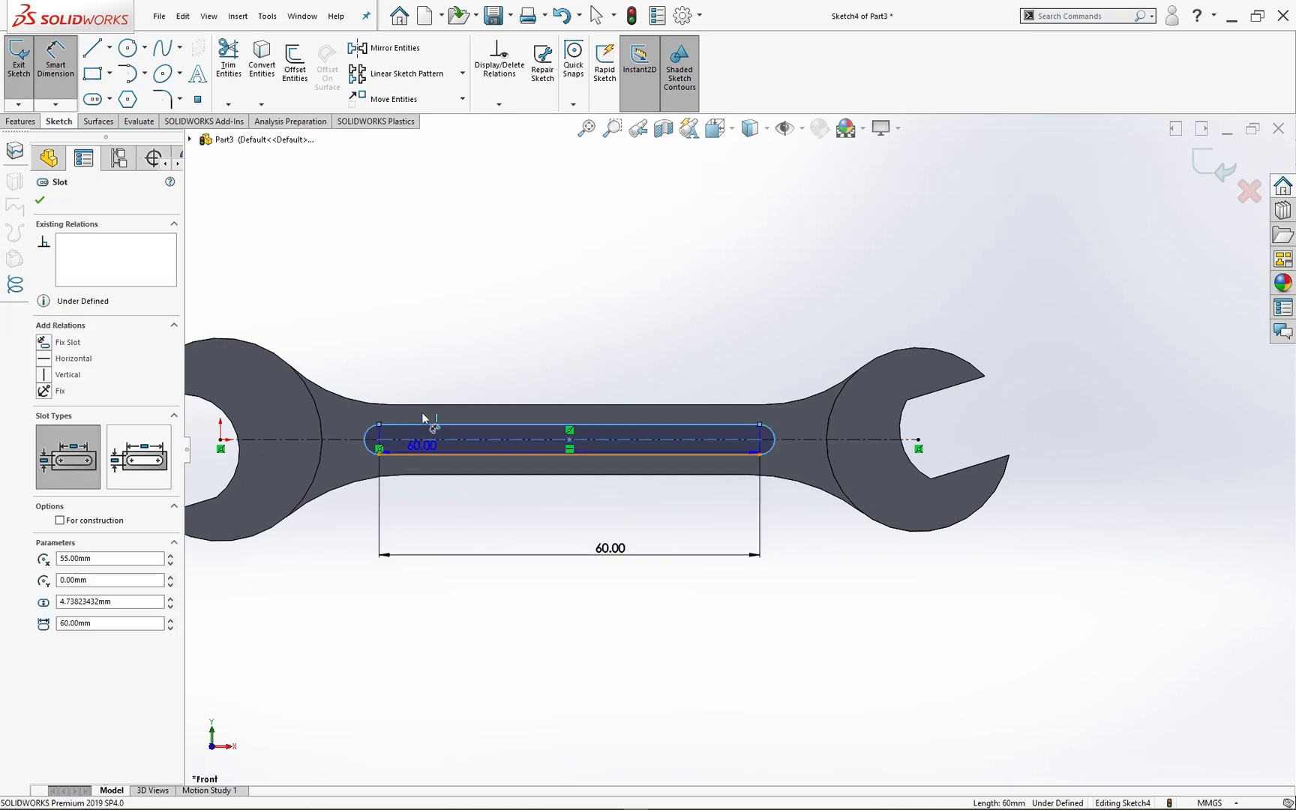
left_click(422, 453)
left_click(422, 340)
type("5")
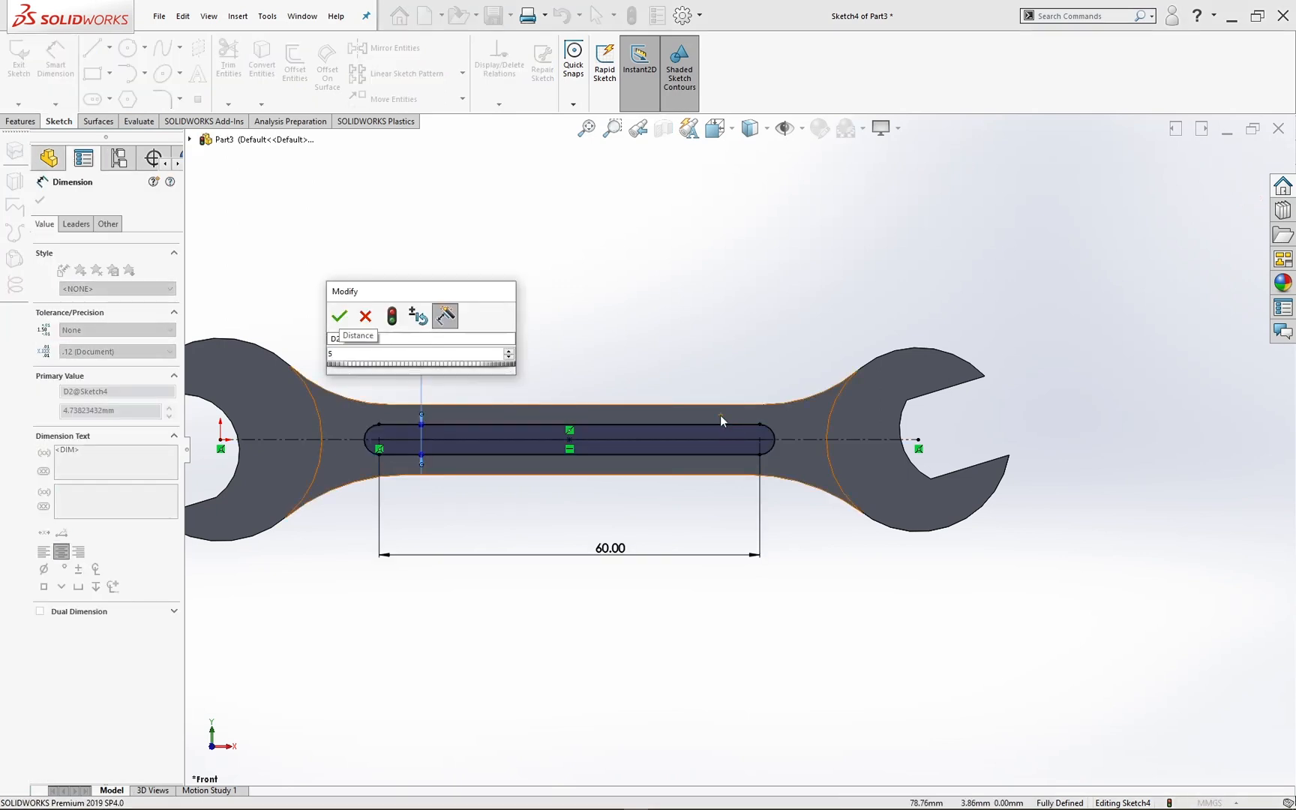
key("Return")
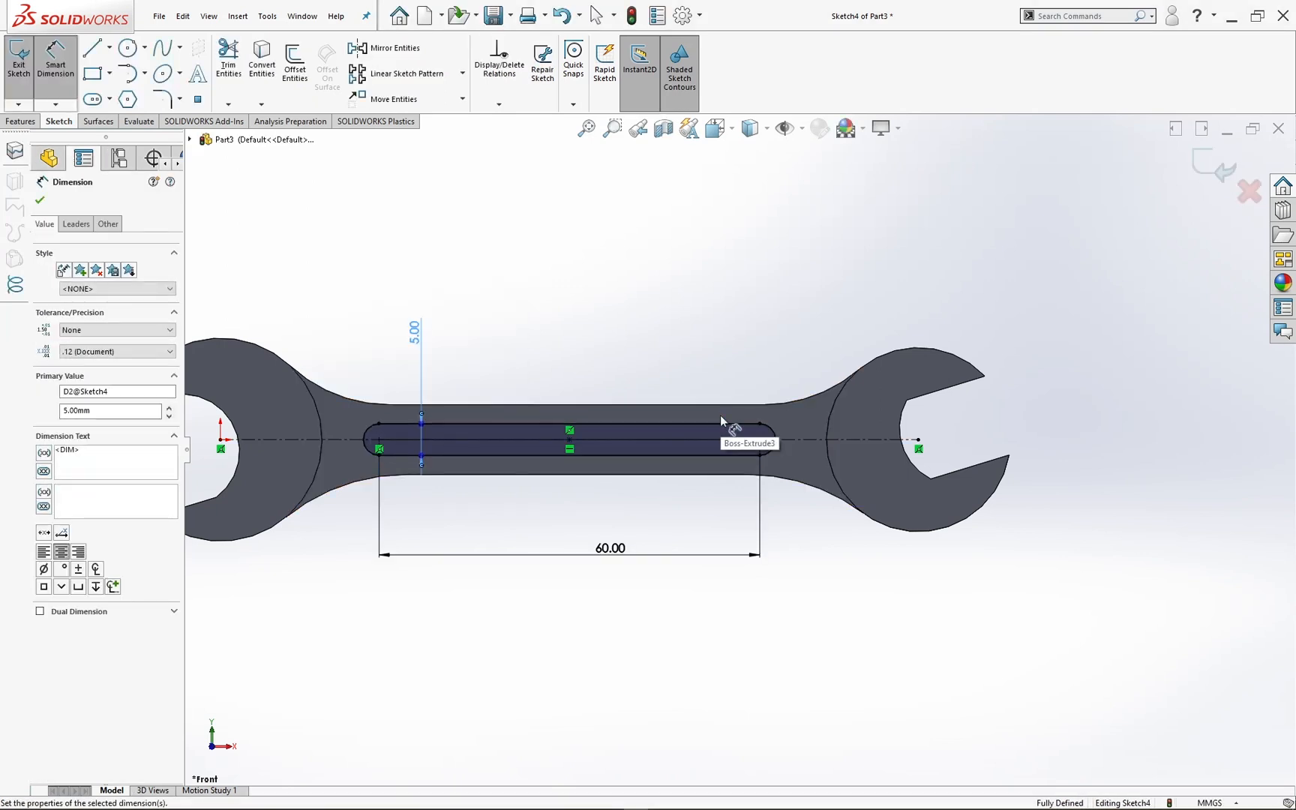
left_click(793, 275)
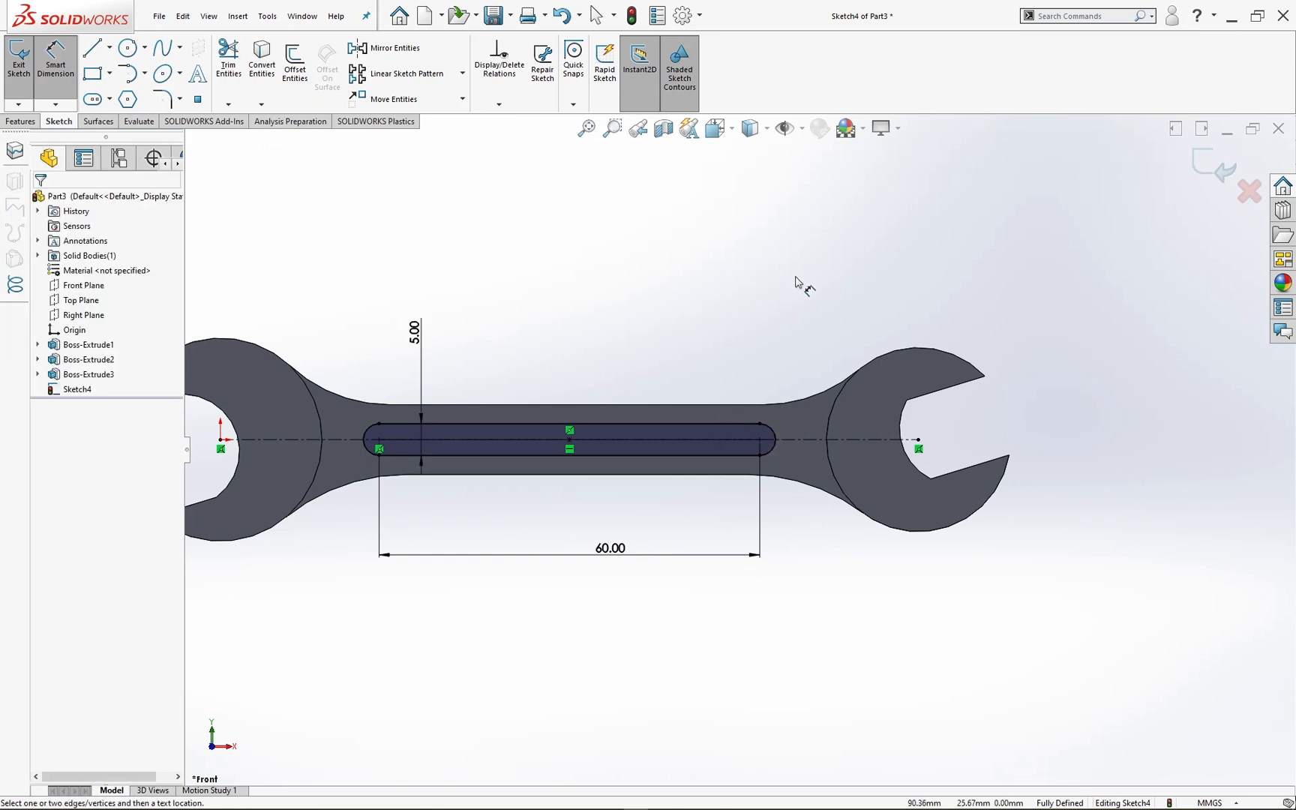
left_click(1192, 186)
Step: Cut the slot sketch into the handle's front face with a blind depth of 0.5 mm
middle_click_drag(975, 284, 922, 360)
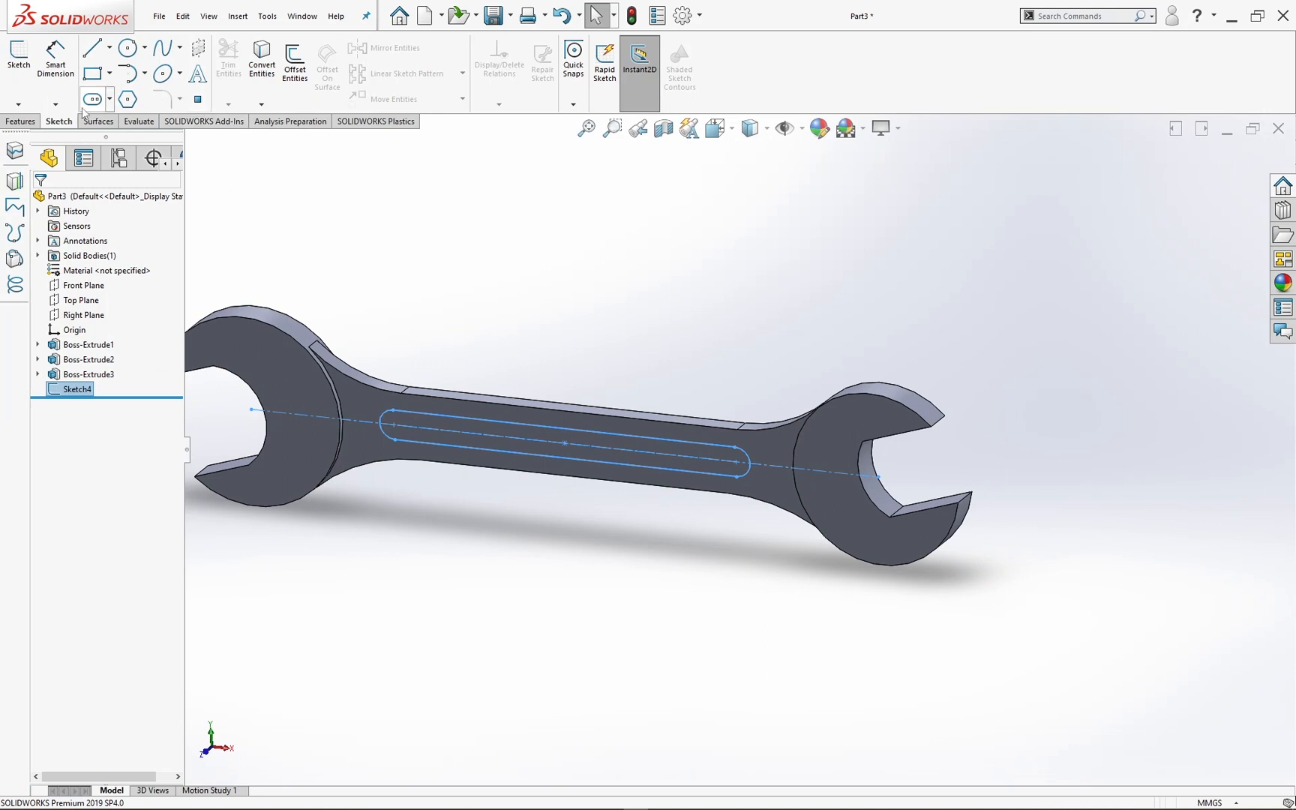
left_click(30, 123)
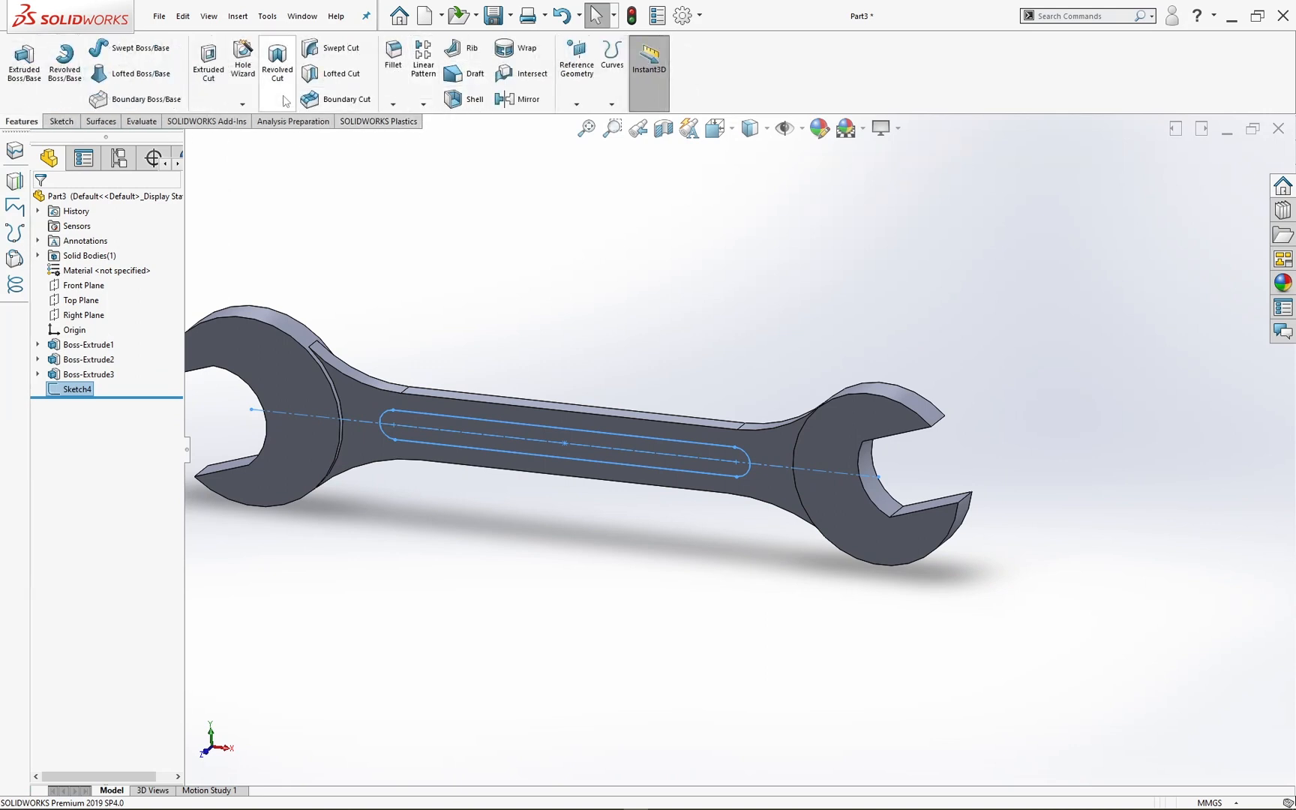
left_click(210, 63)
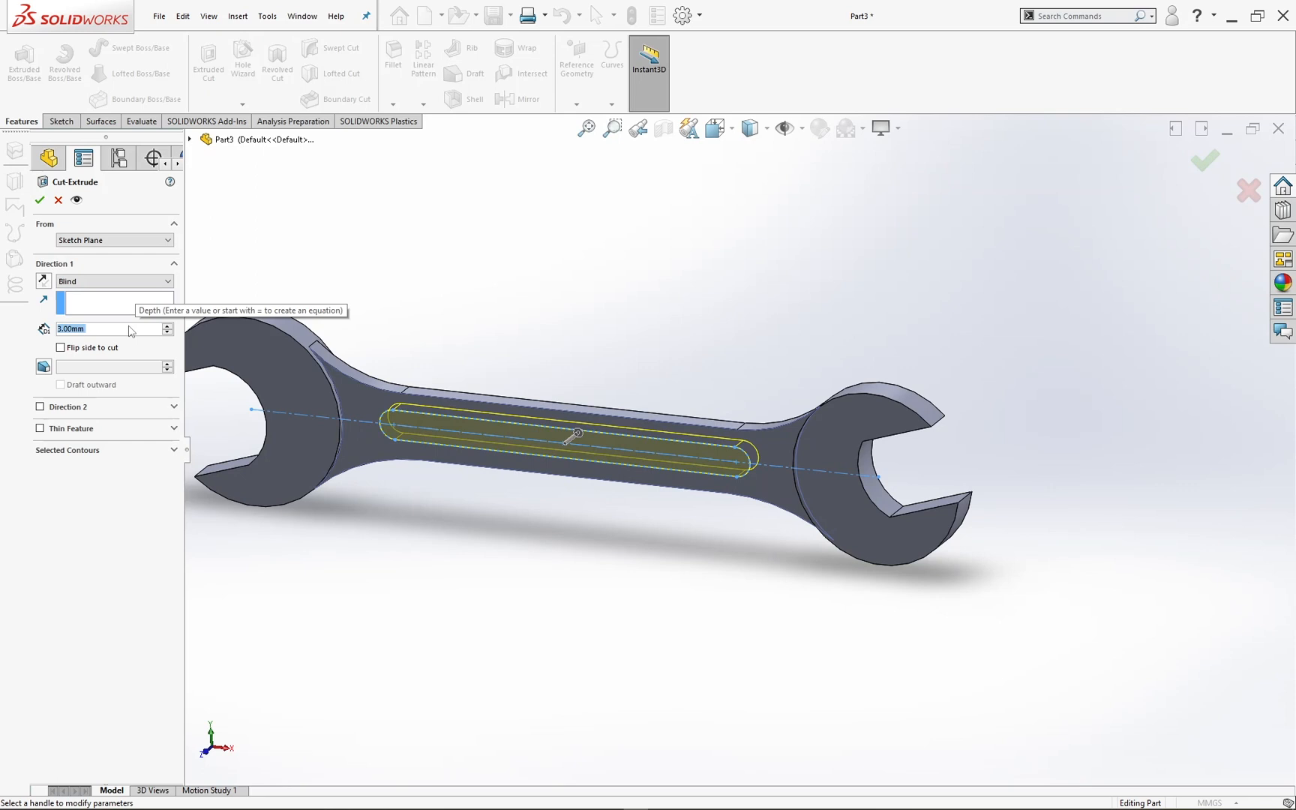
type("0.5")
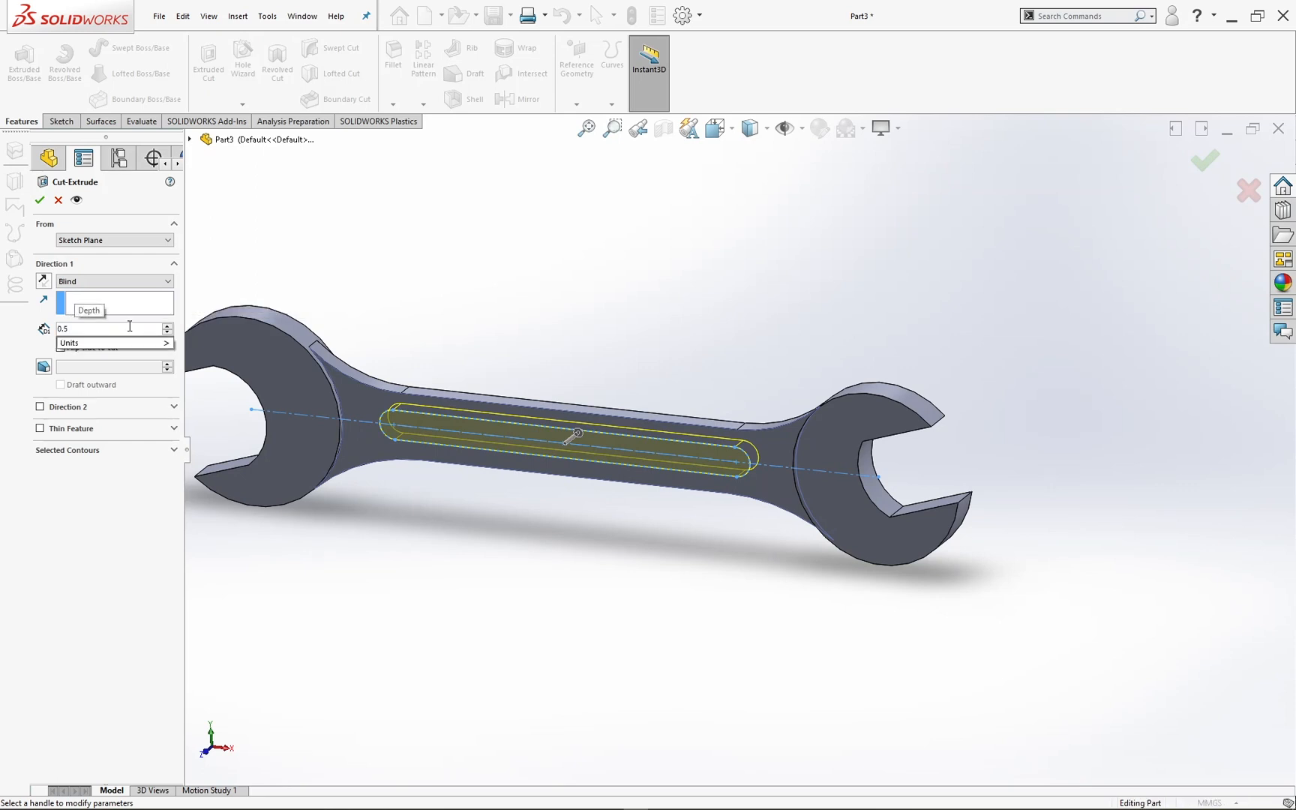
key("Return")
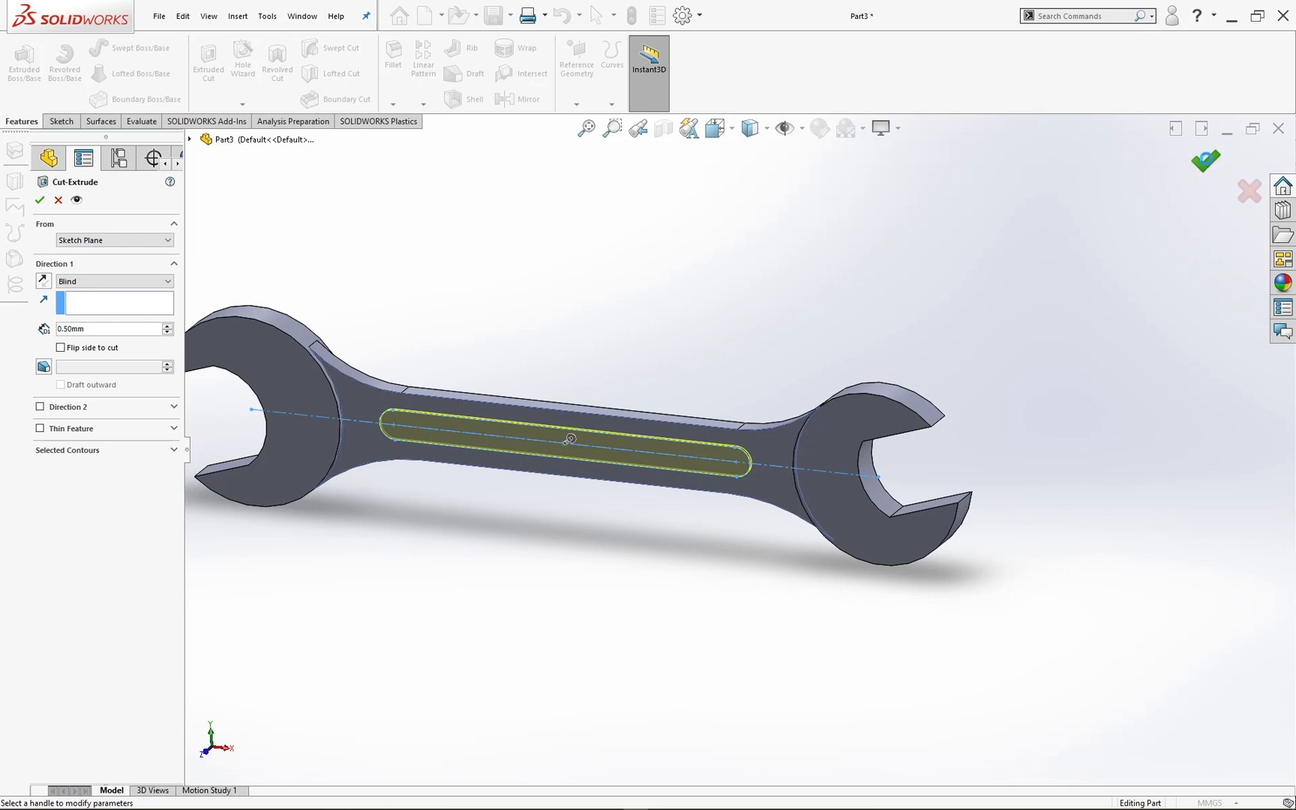
left_click(1206, 159)
left_click(704, 302)
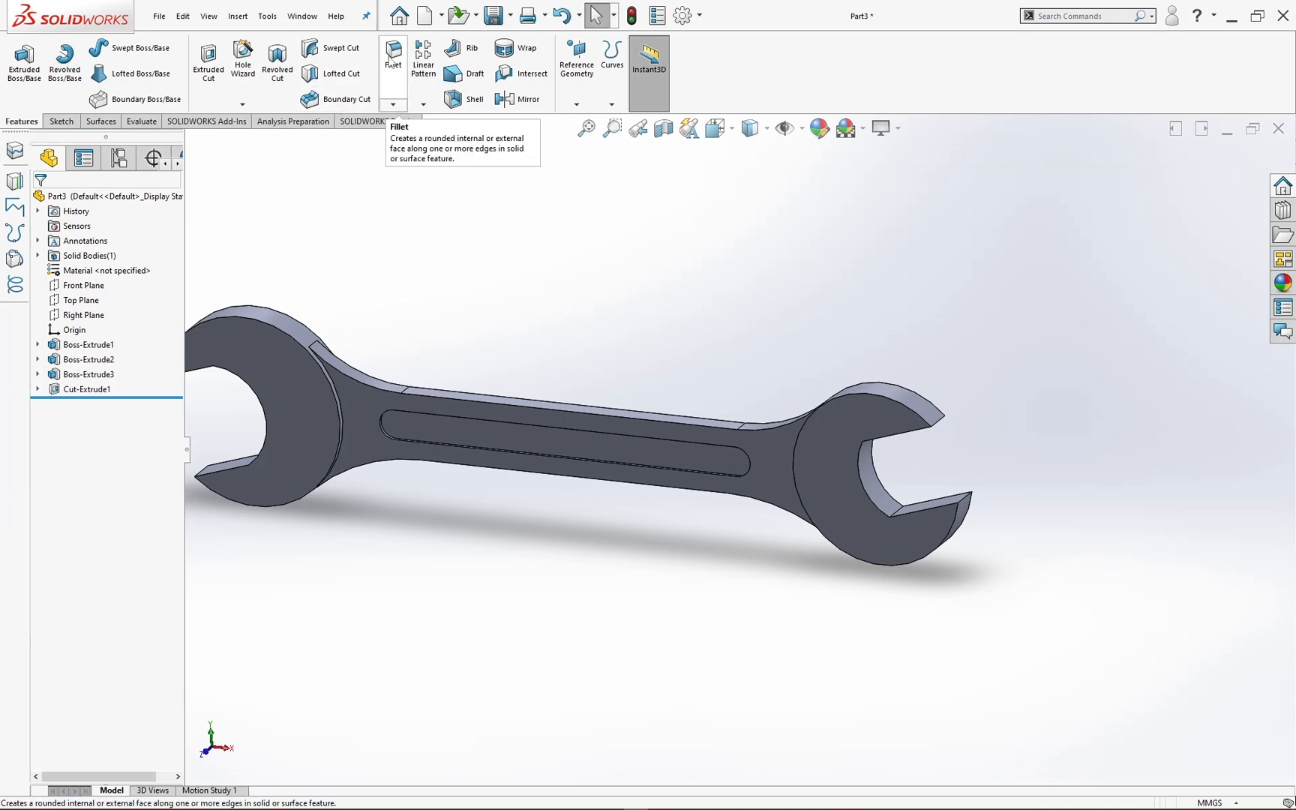
Step: Mirror the handle's slot cut about the Front Plane
left_click(86, 389)
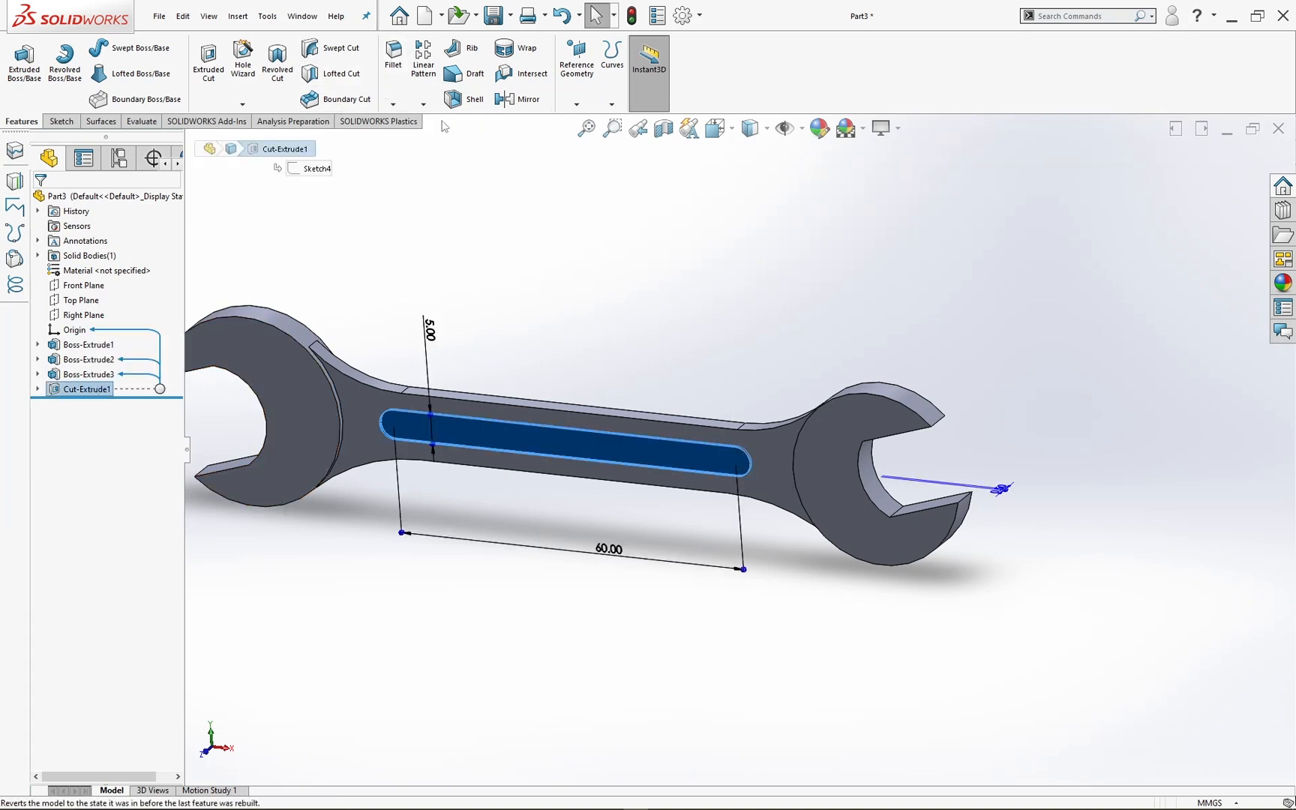
left_click(521, 99)
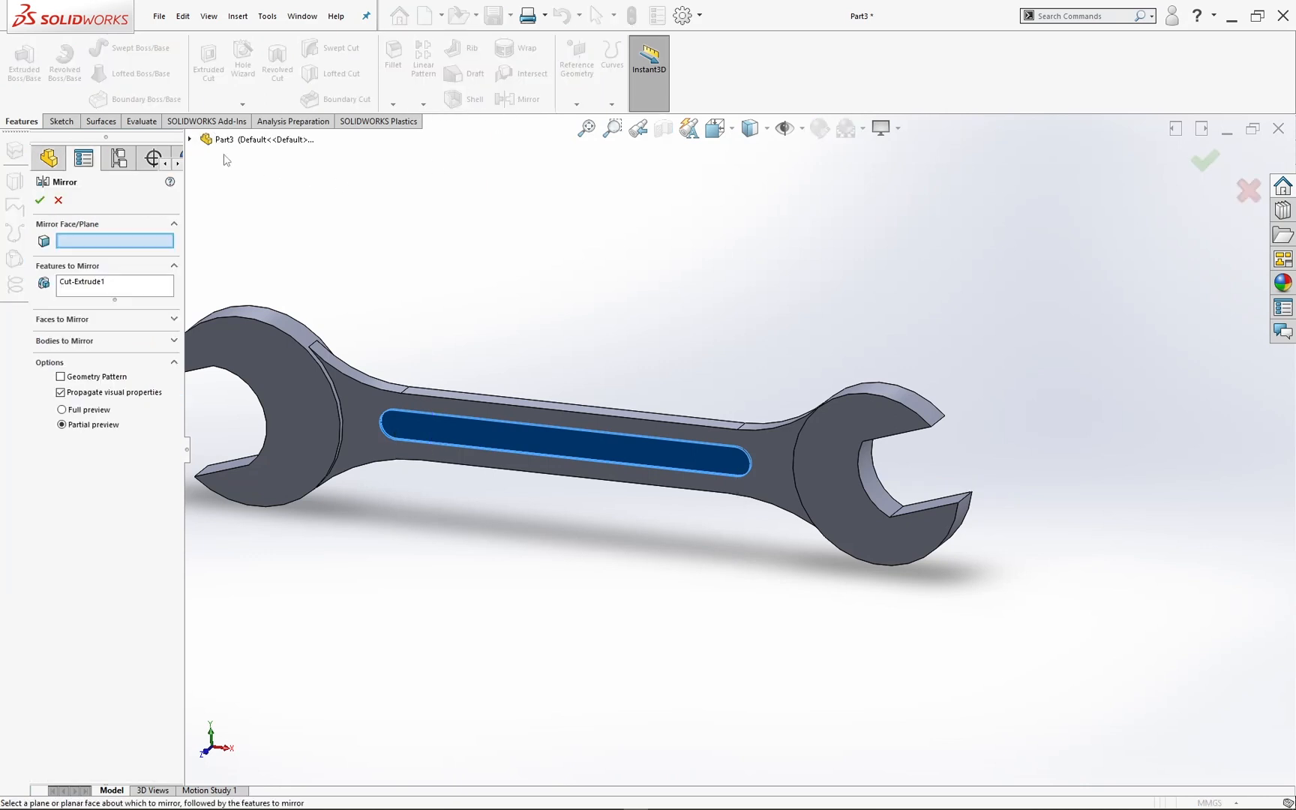
left_click(191, 140)
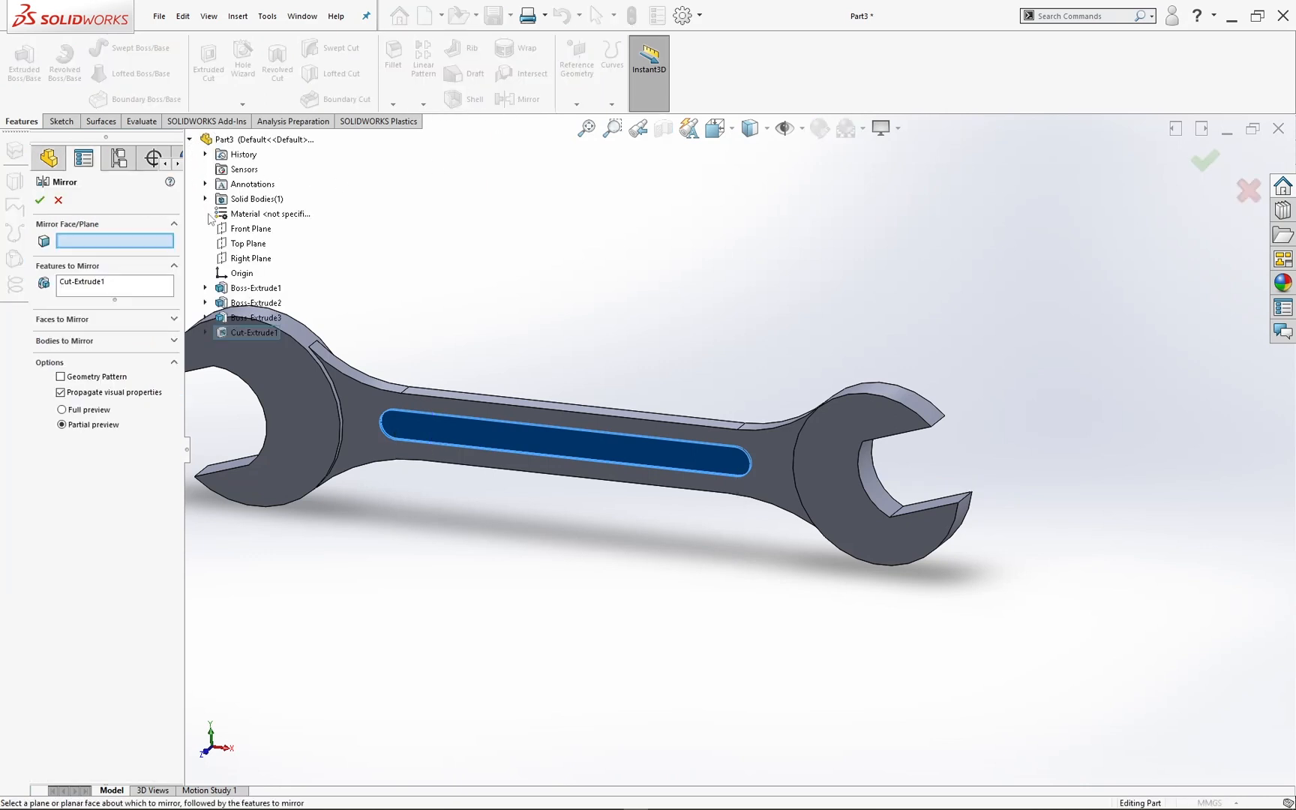
left_click(233, 231)
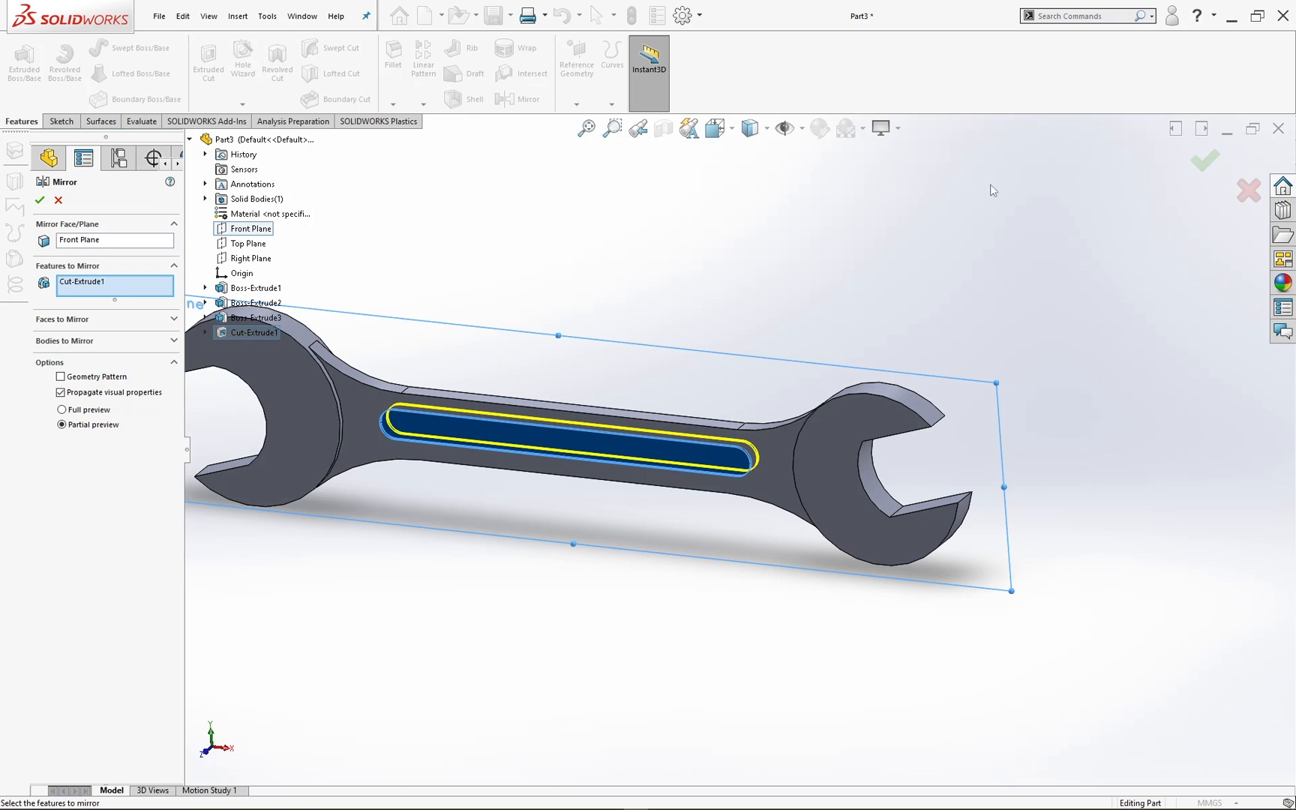
left_click(1209, 169)
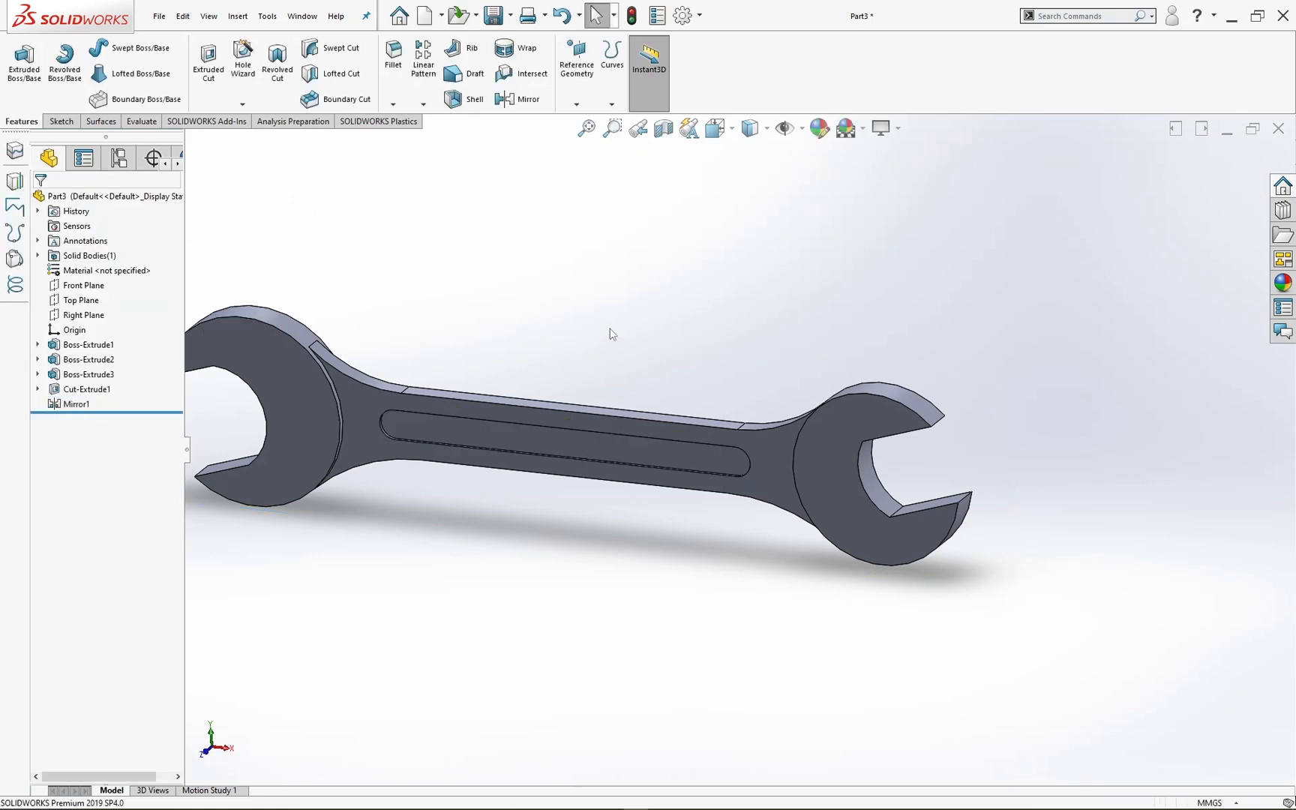
Step: Set up a symmetric fillet with a 0.25 mm radius and select the handle's front and back faces
scroll(597, 334, "up", 2)
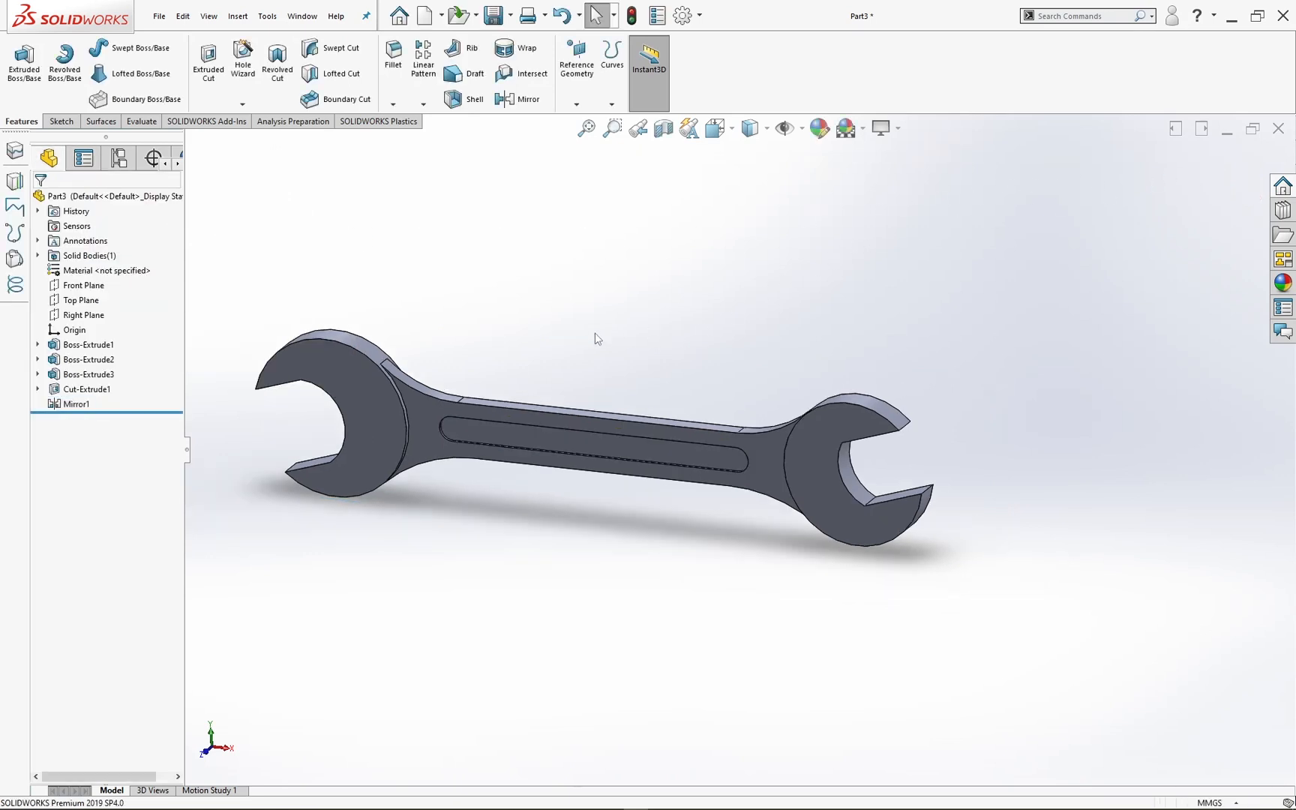
middle_click_drag(773, 430, 745, 448)
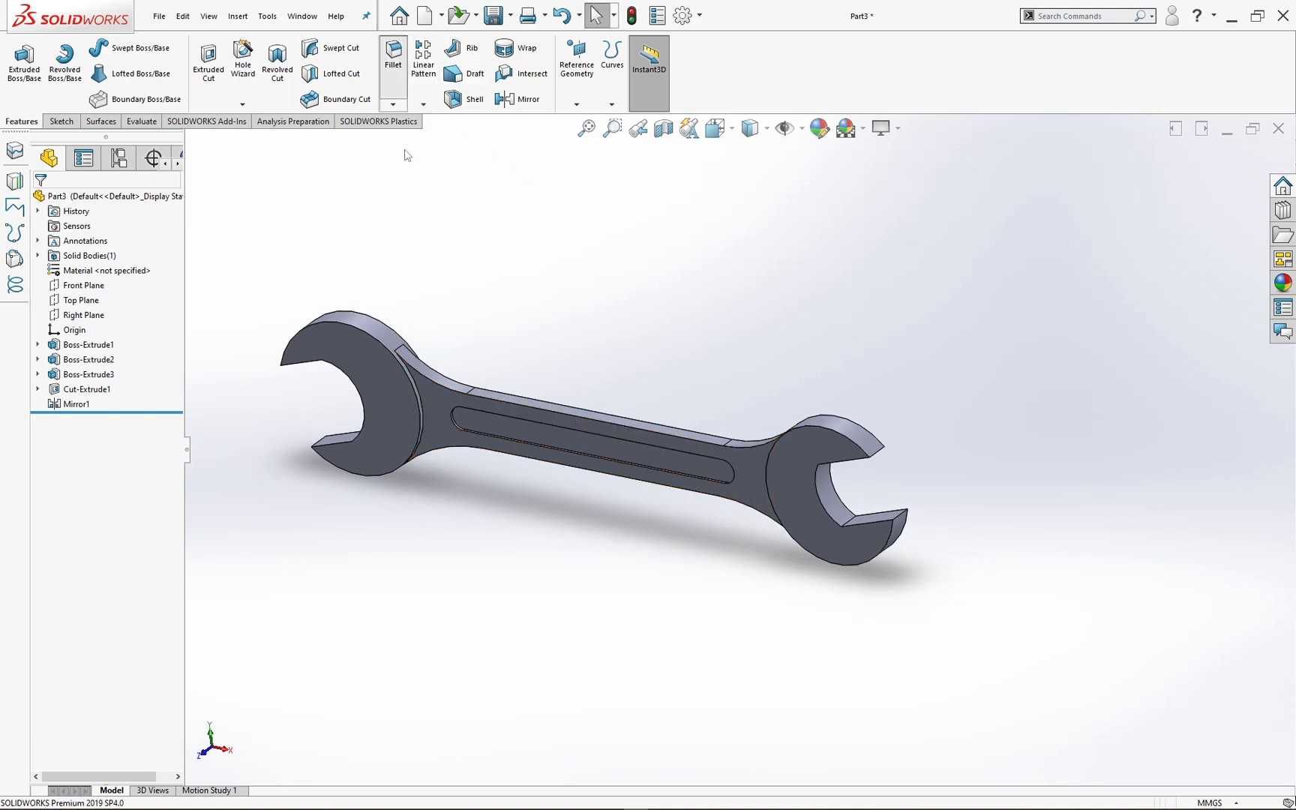
left_click(393, 54)
scroll(593, 405, "down", 2)
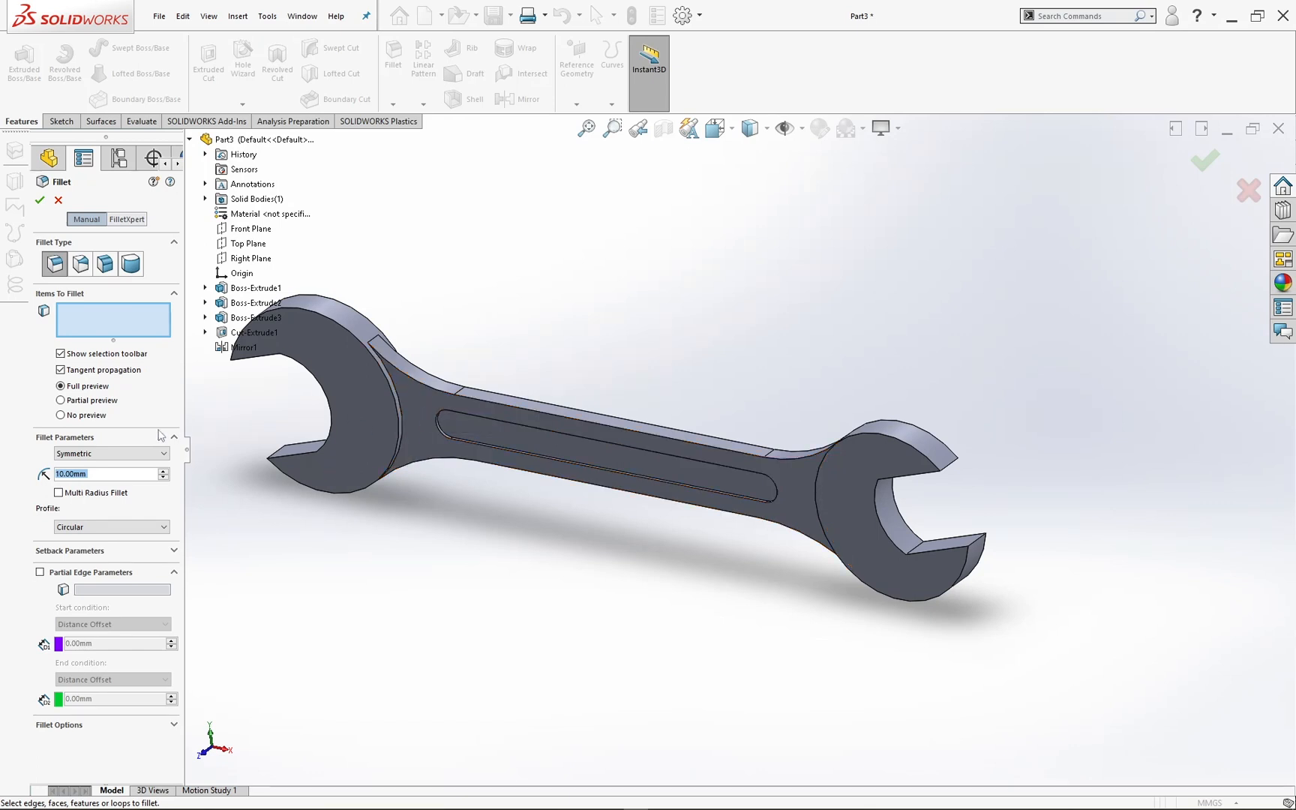
type("0.")
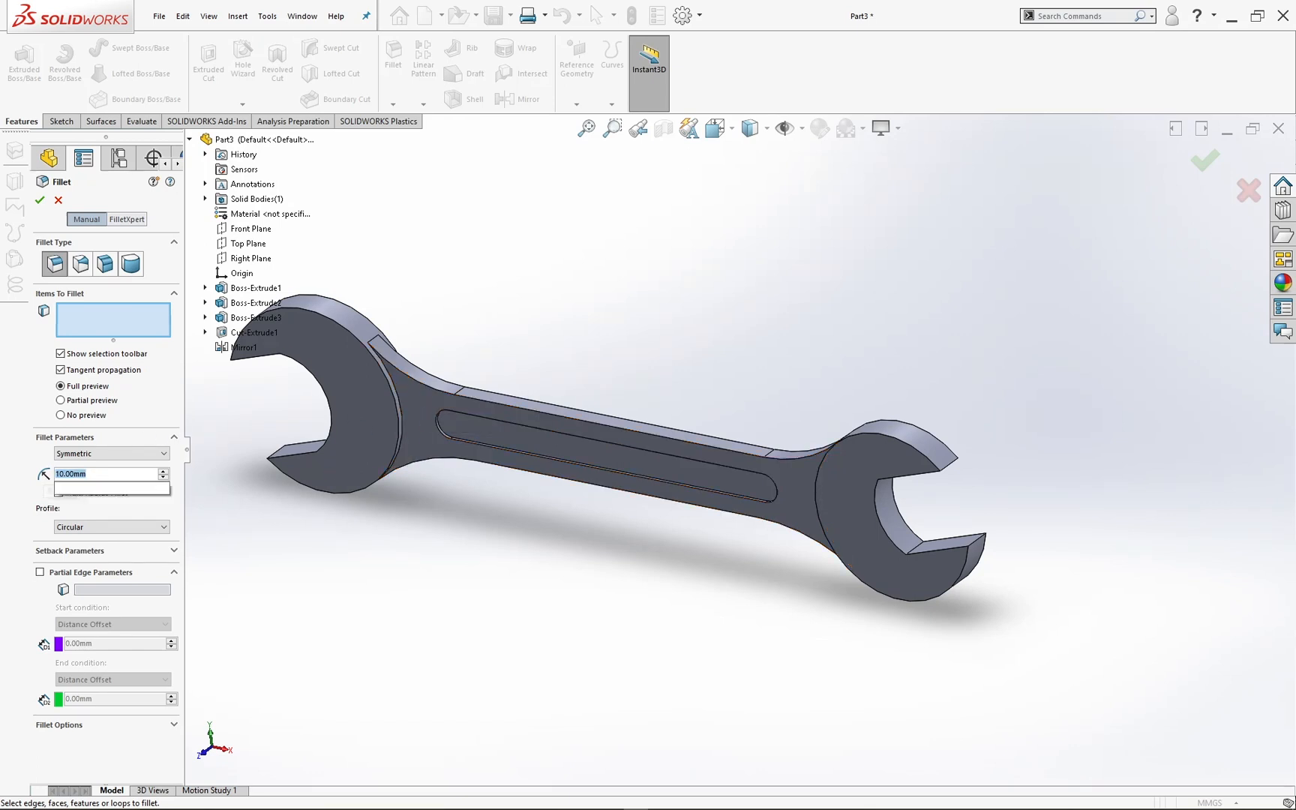
type("25")
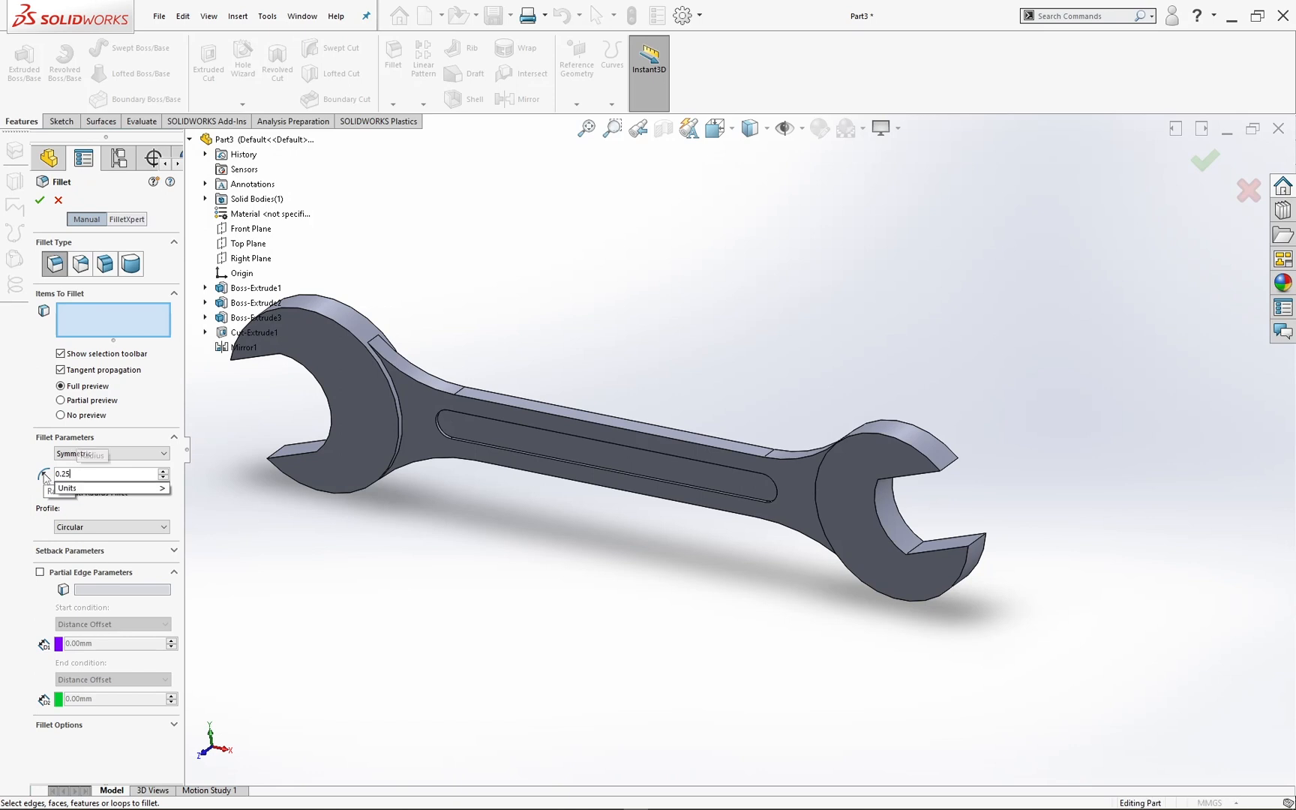
key("Return")
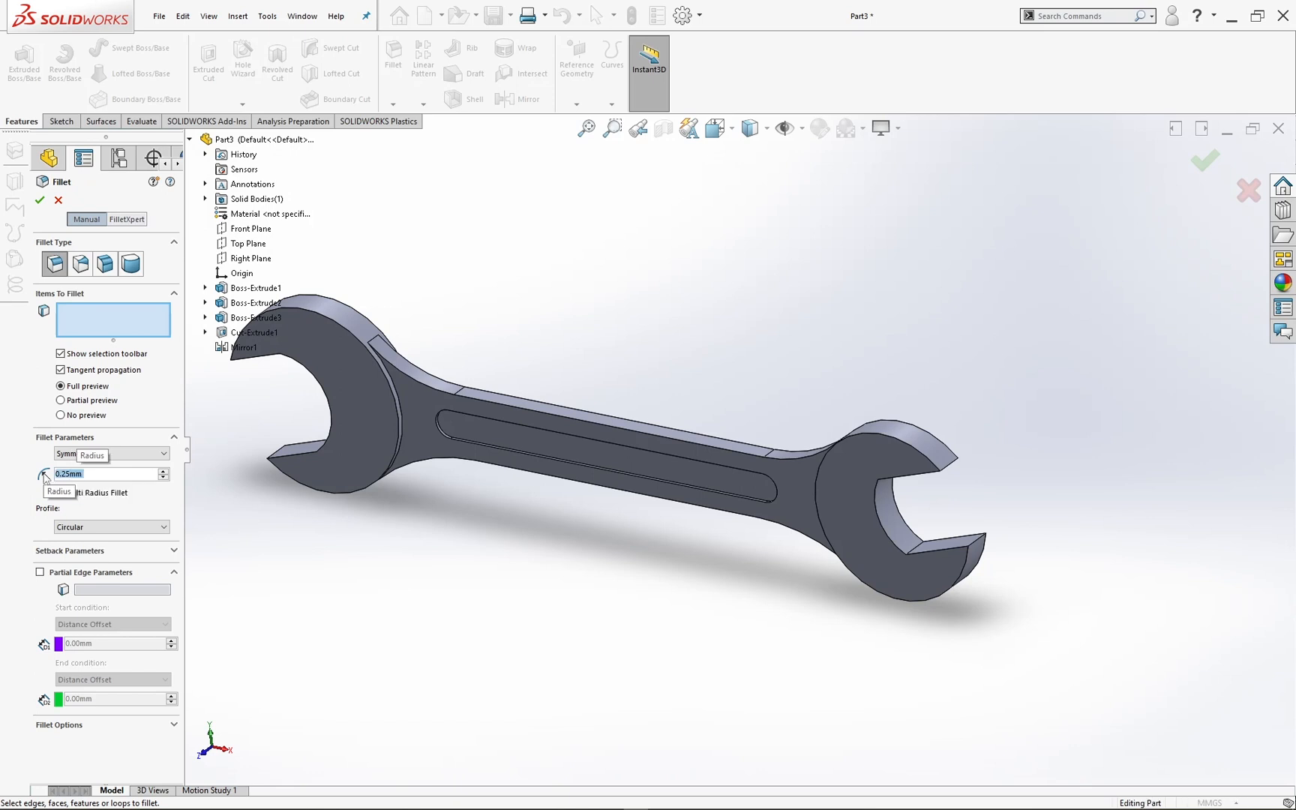
left_click(429, 402)
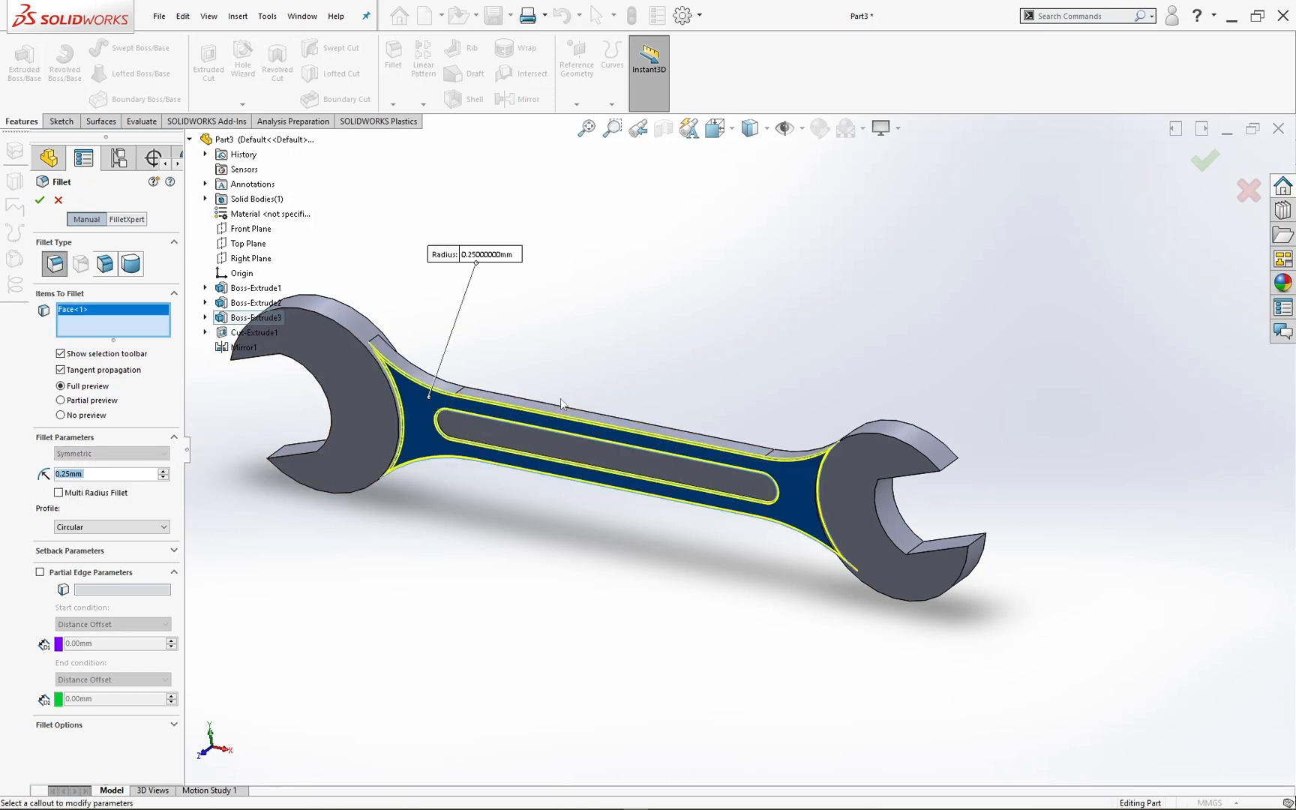
middle_click_drag(564, 403, 499, 439)
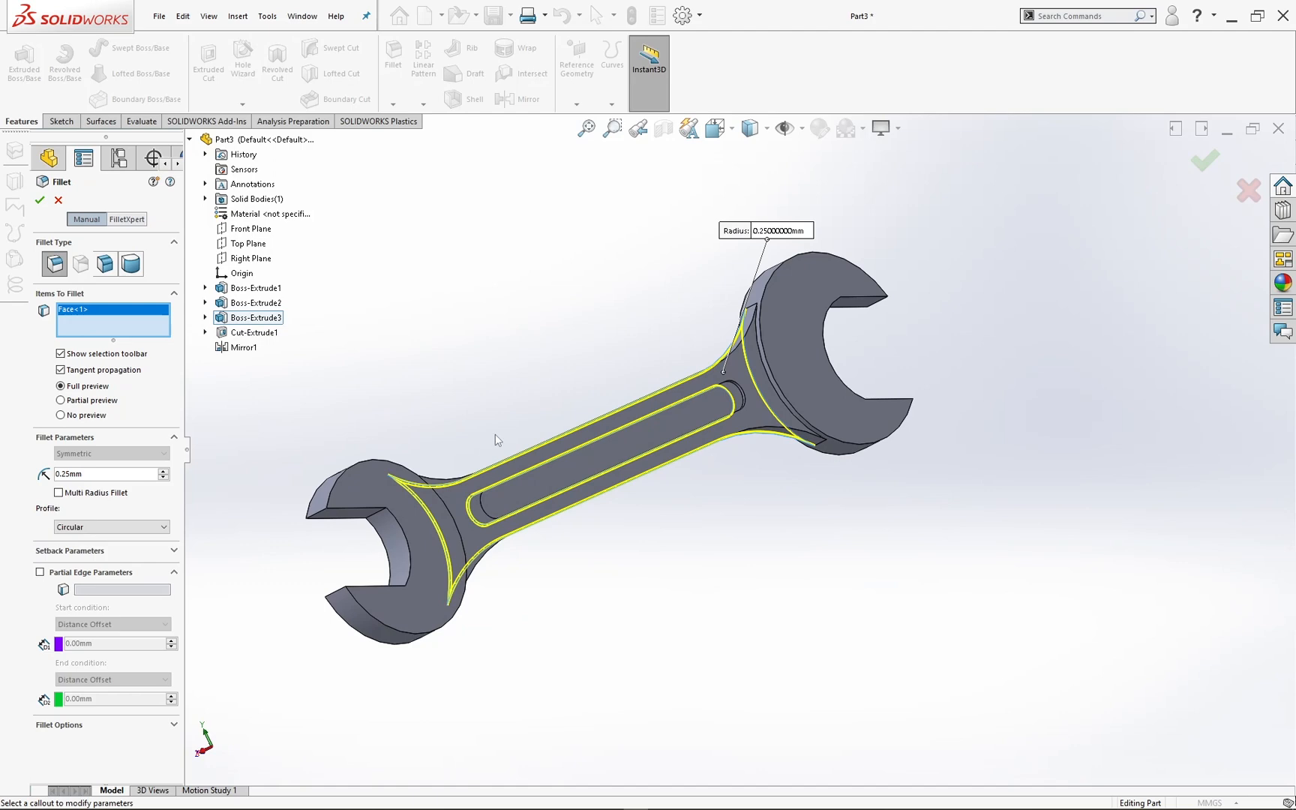
left_click(537, 454)
Step: Add the front and back faces of both wrench heads to the fillet selection and apply it
middle_click_drag(455, 367, 699, 402)
left_click(408, 396)
left_click(660, 365)
scroll(819, 441, "up", 1)
left_click(818, 441)
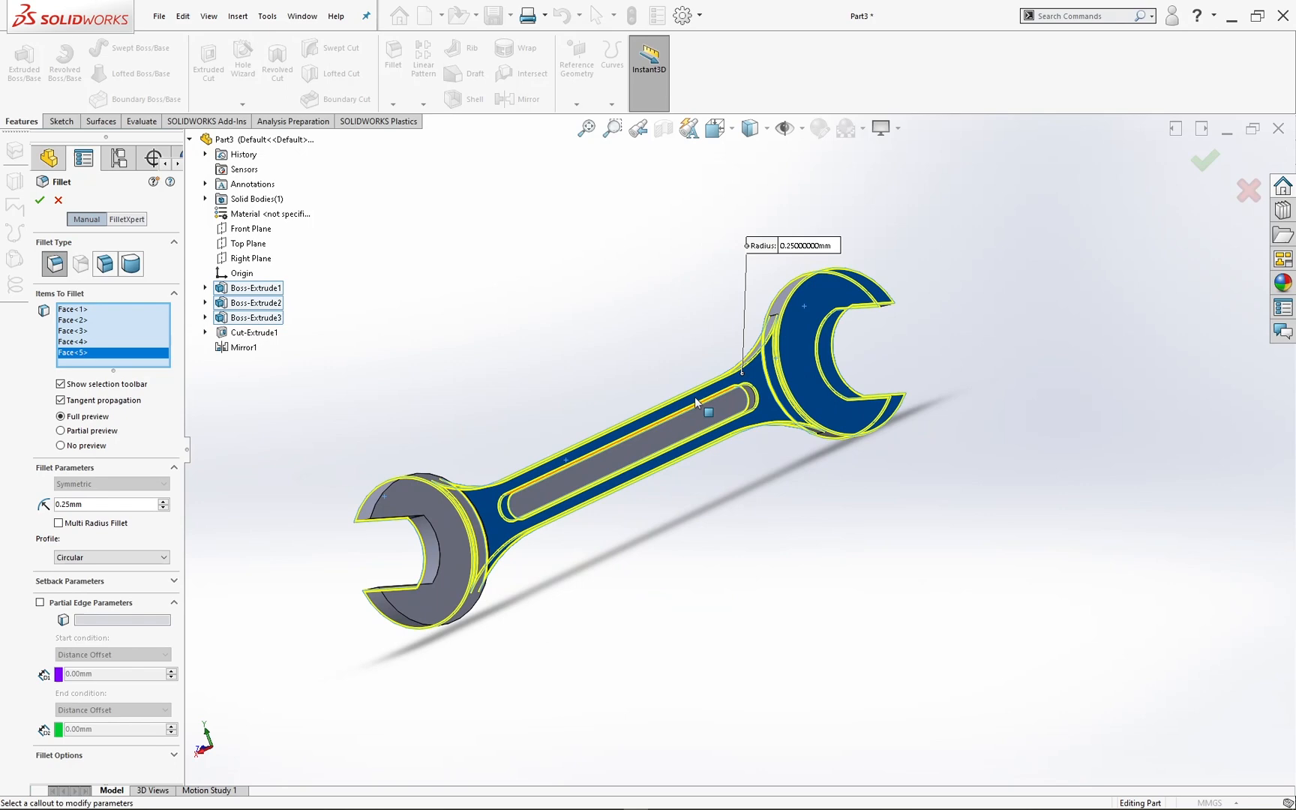
left_click(405, 502)
middle_click_drag(482, 408, 655, 428)
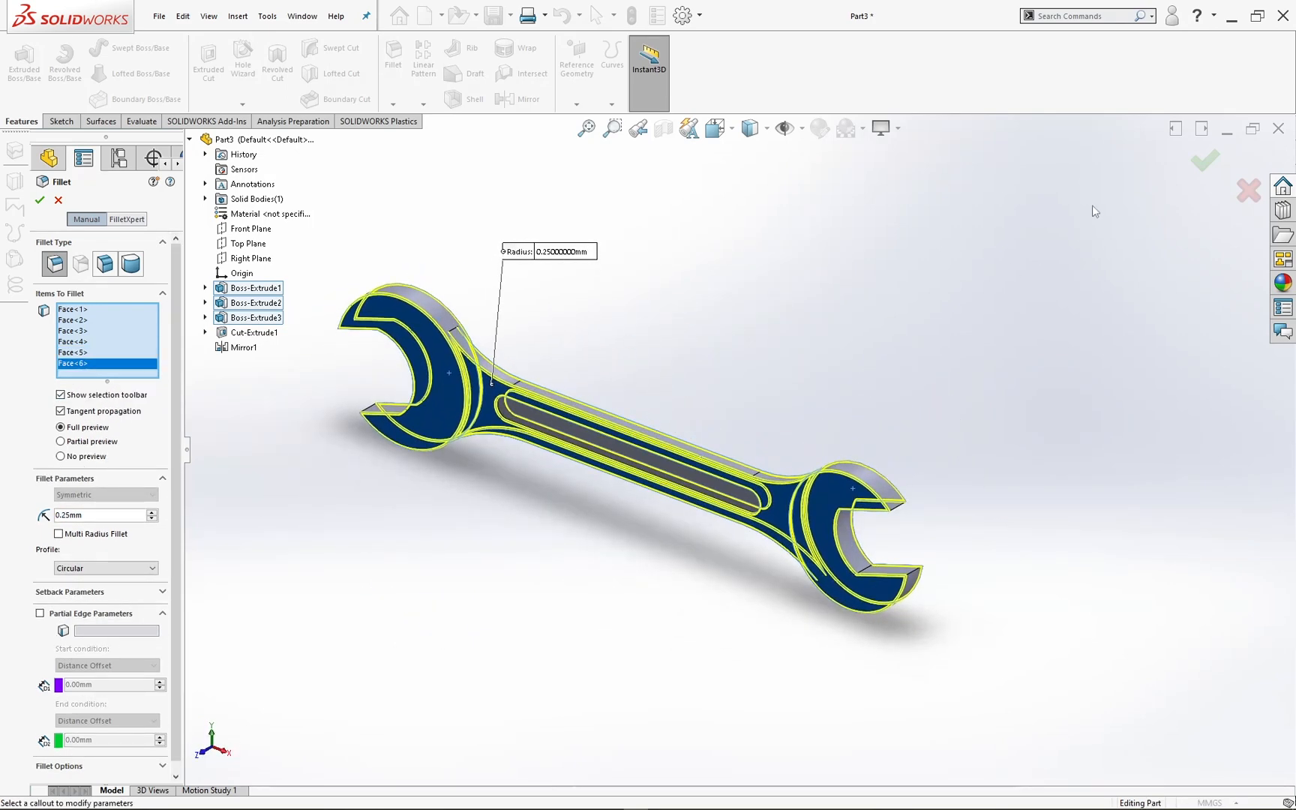
left_click(1205, 160)
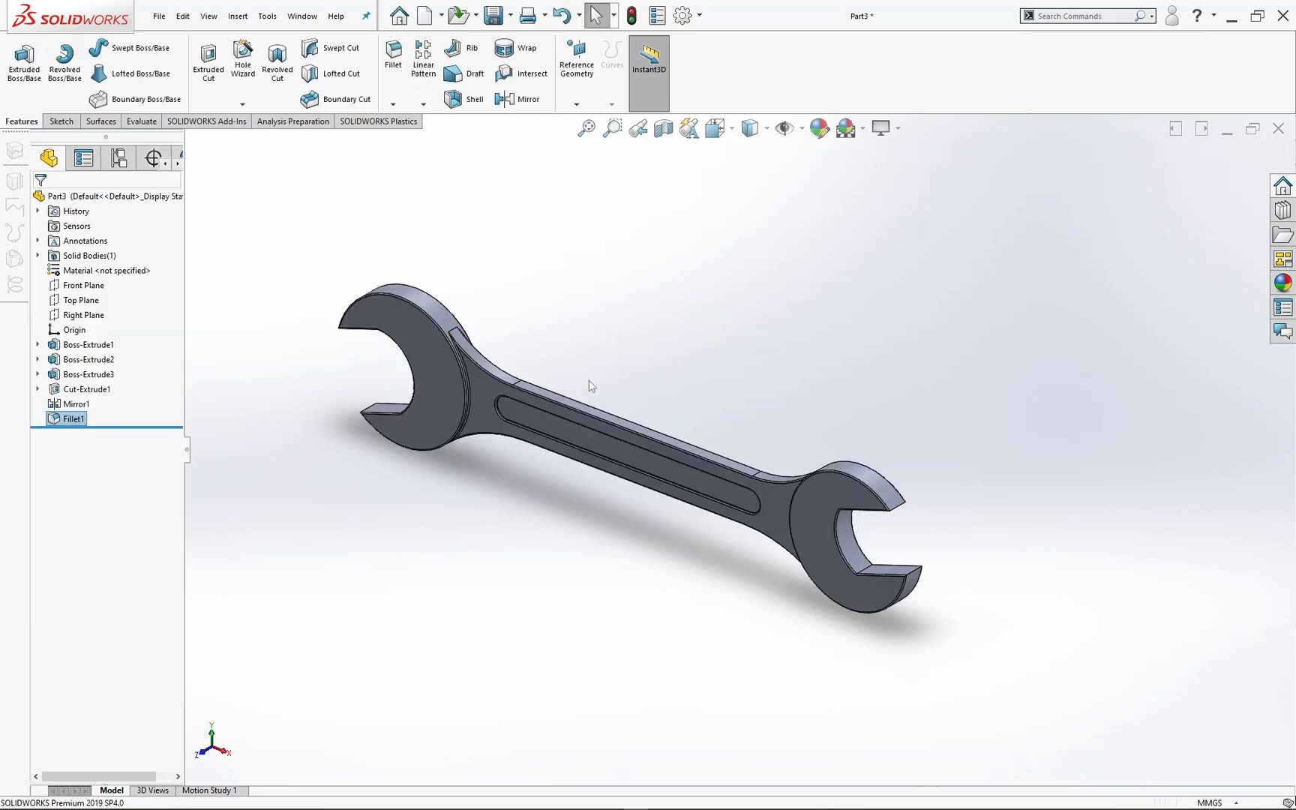
Step: Orient the model to the front view and open a new sketch on the slot's recessed floor
scroll(673, 459, "down", 1)
middle_click_drag(682, 520, 743, 450)
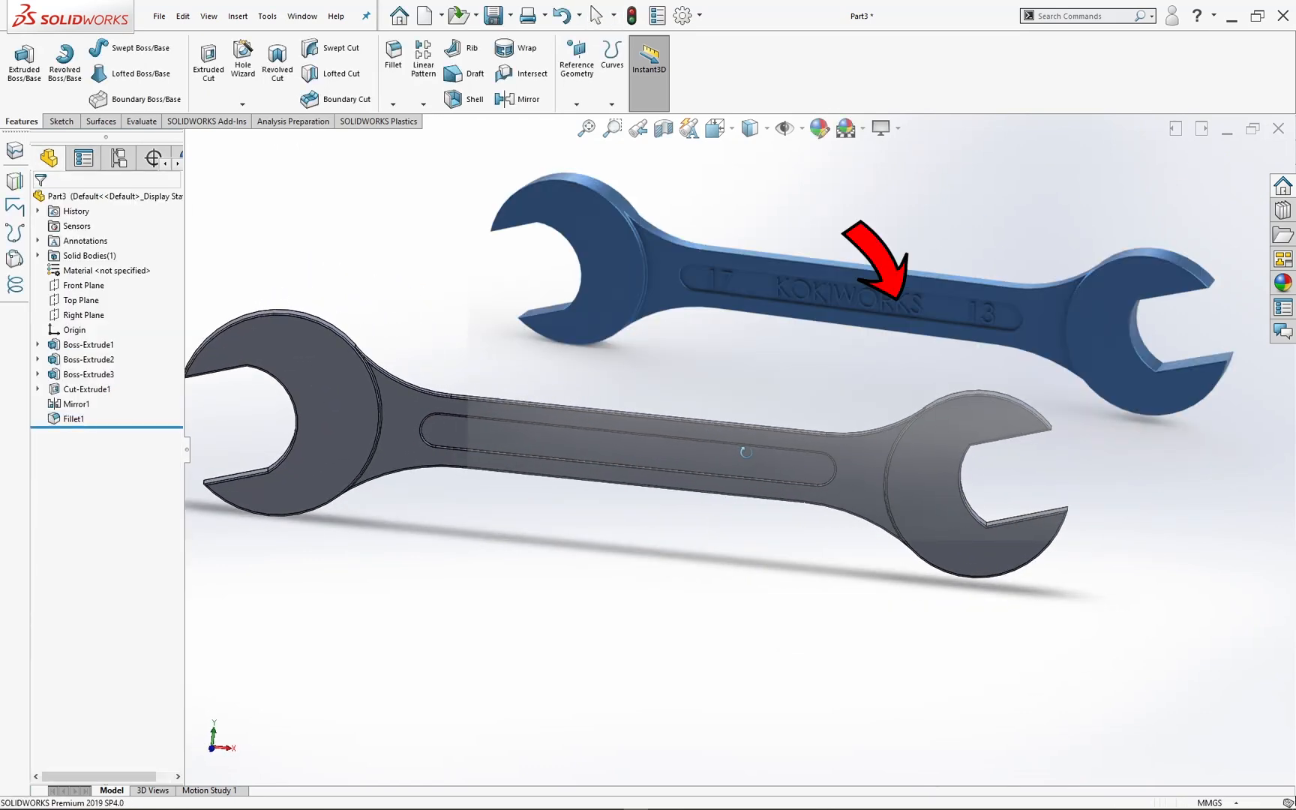
key("space")
left_click(548, 541)
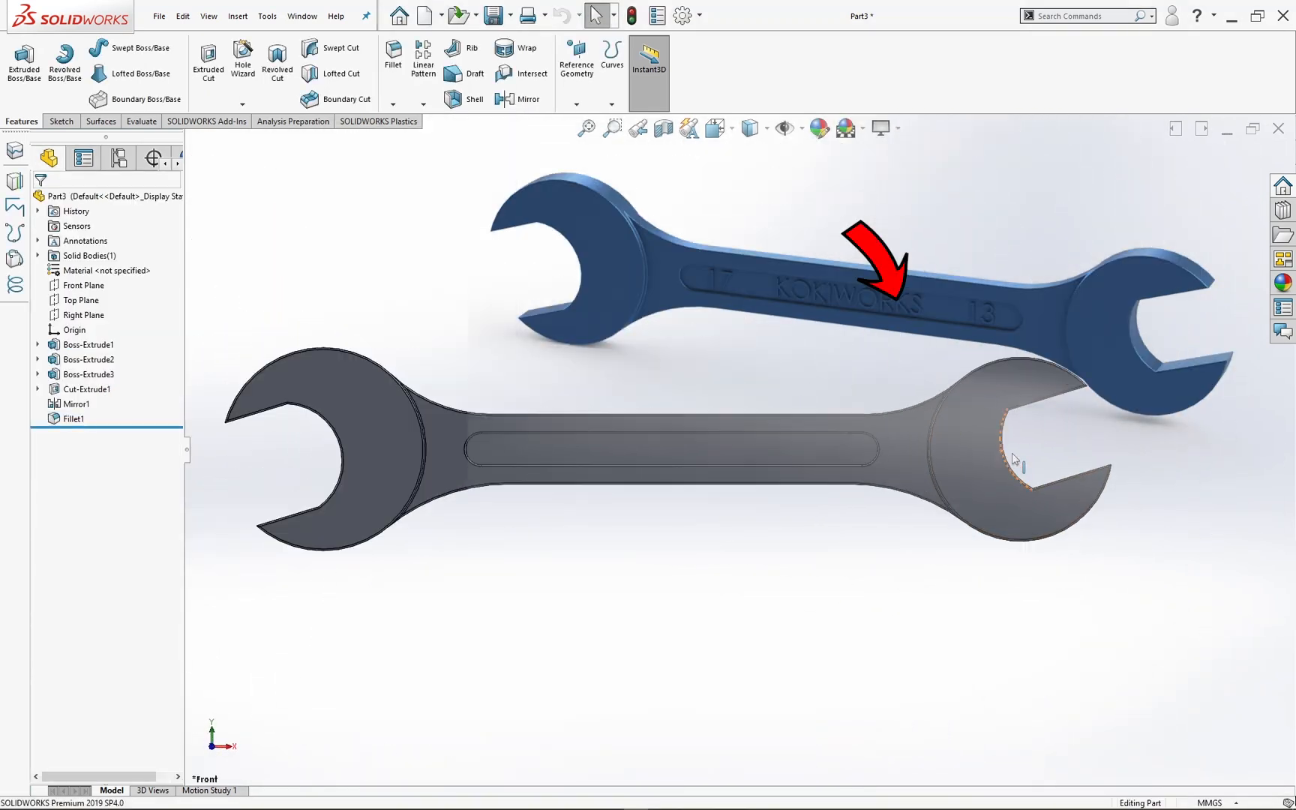
left_click(557, 456)
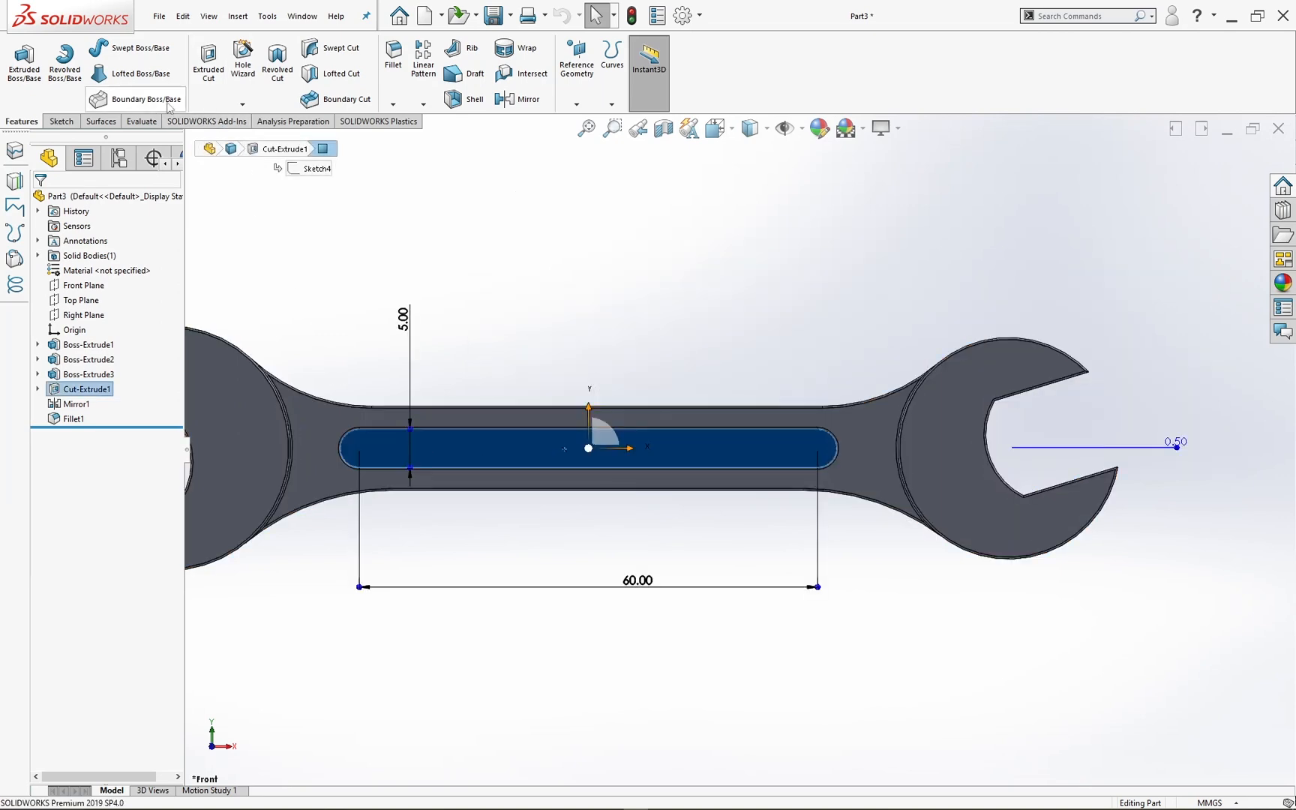
left_click(62, 120)
left_click(21, 59)
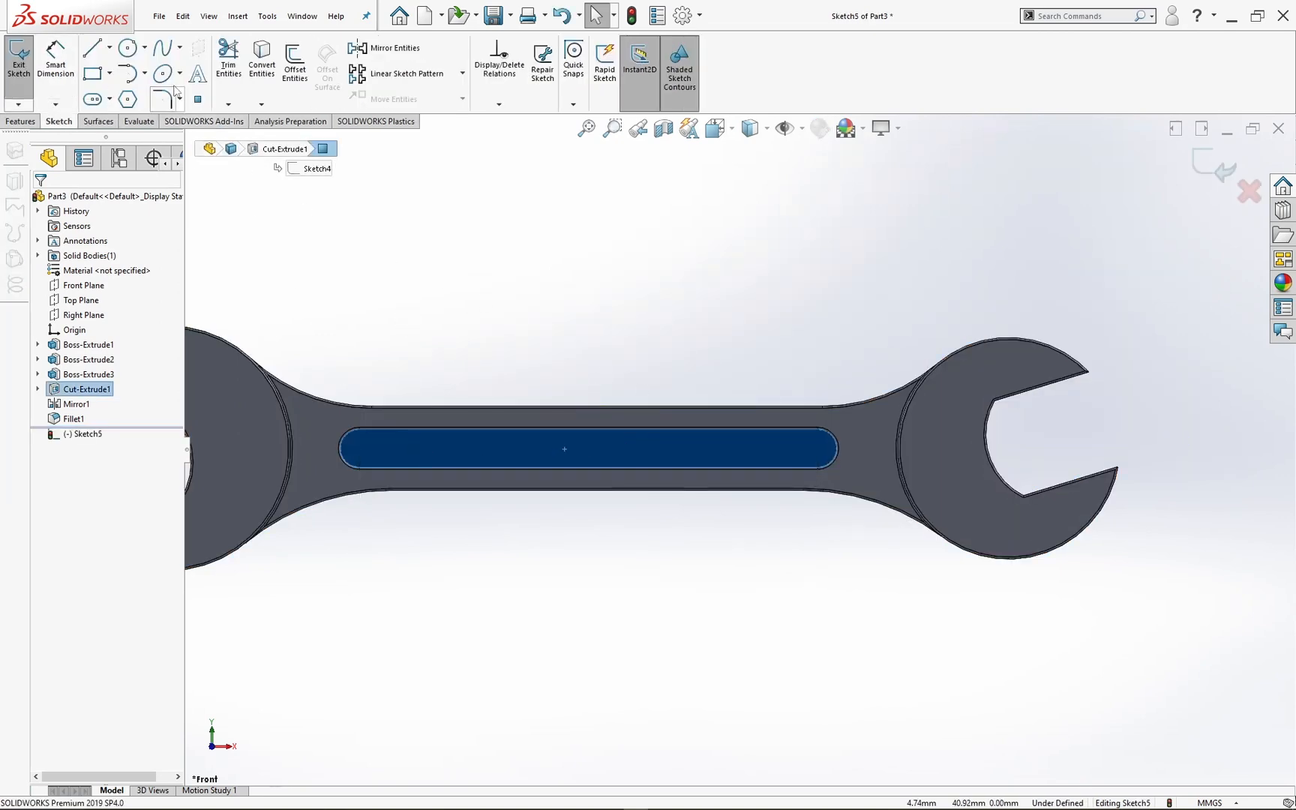
Step: Draw a horizontal centerline about 55 mm long inside the slot, just above its lower edge
left_click(109, 47)
left_click(120, 84)
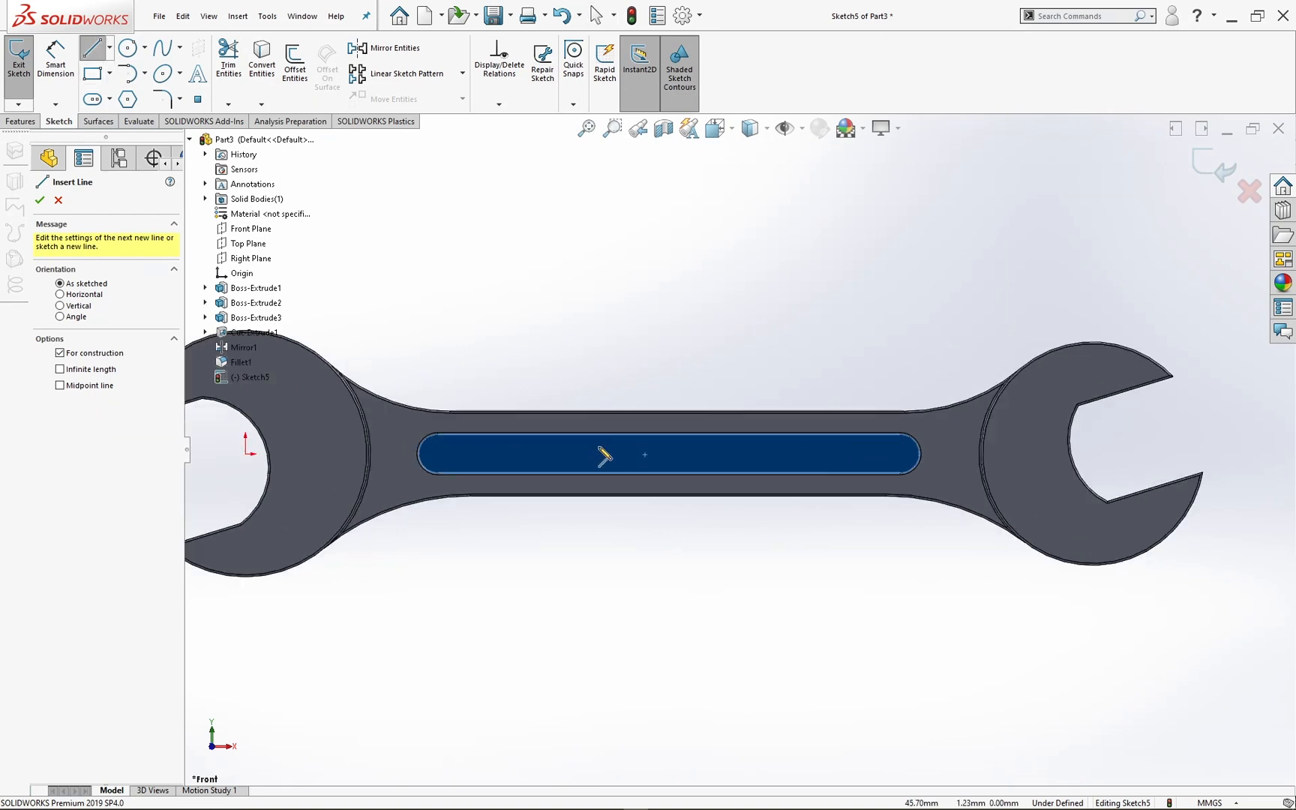
left_click(444, 464)
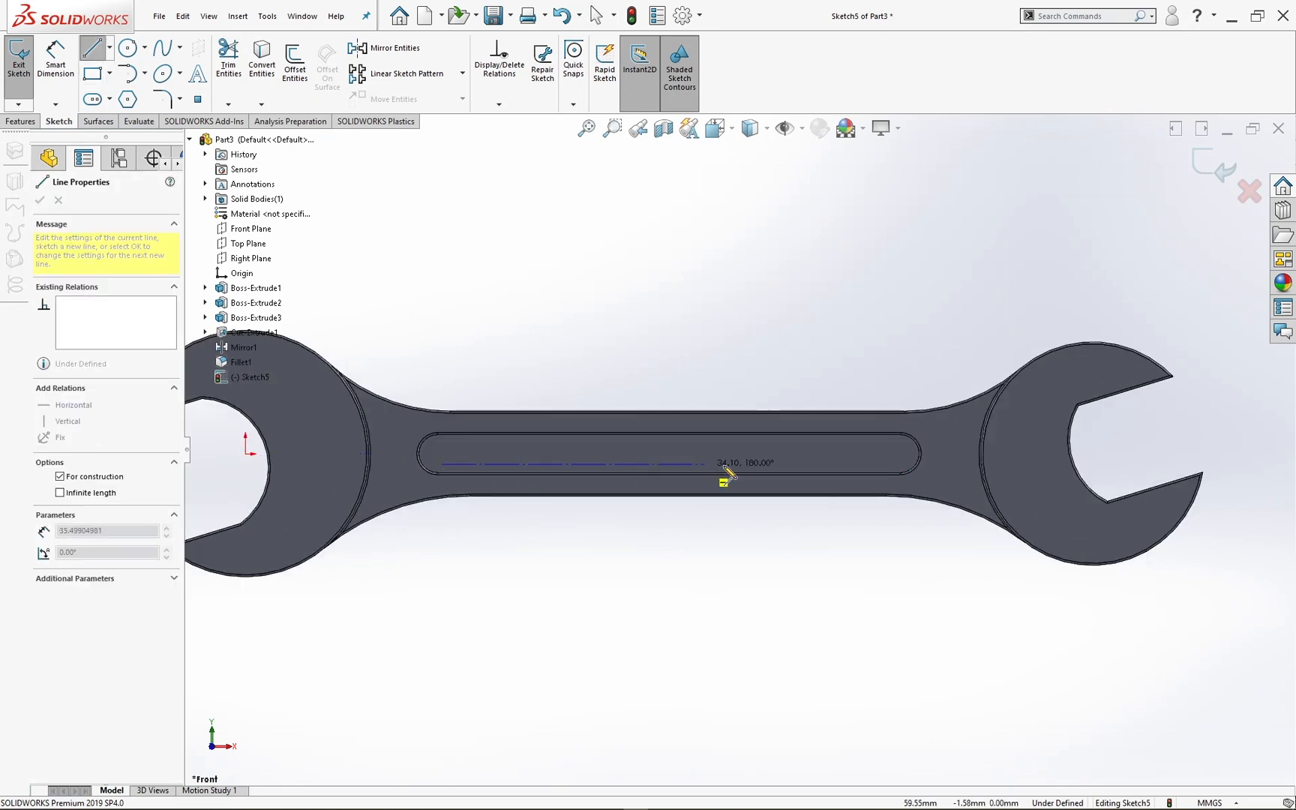
left_click(865, 464)
key("Escape")
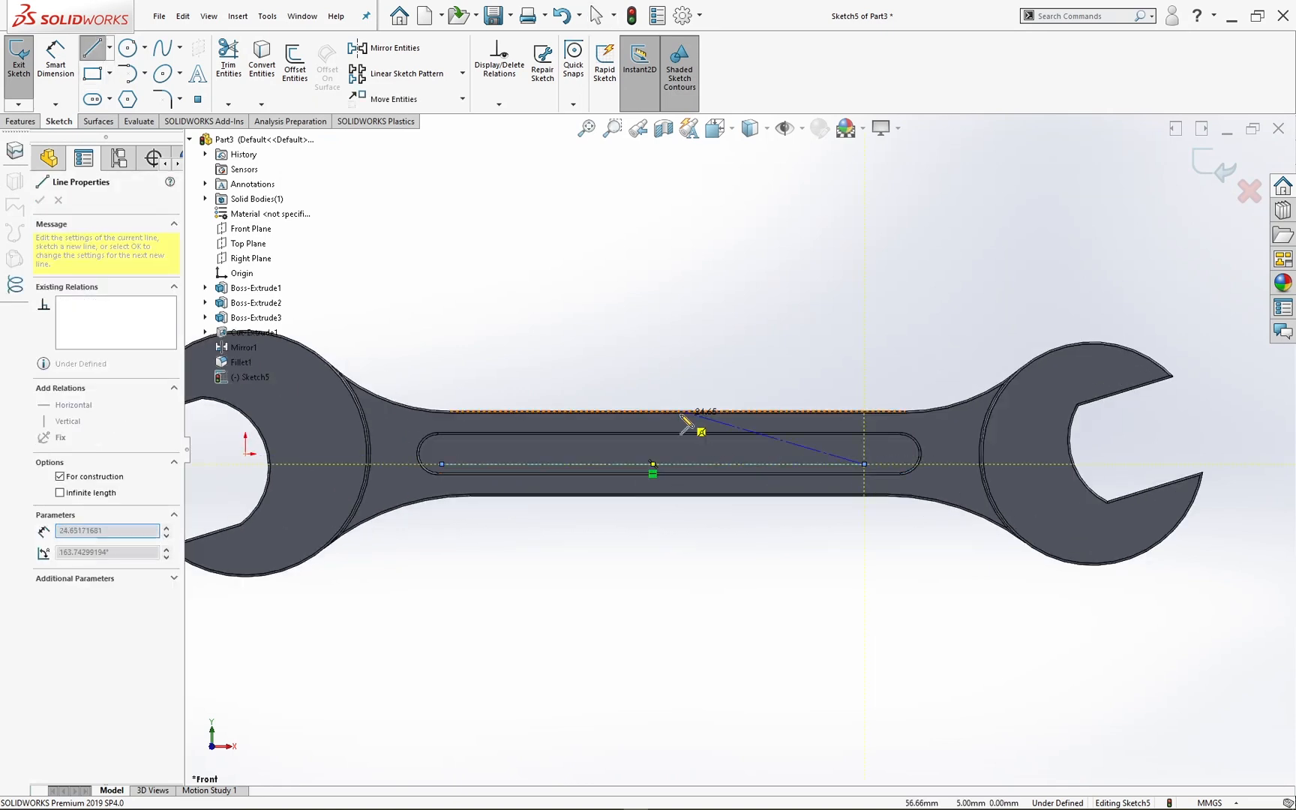
key("Escape")
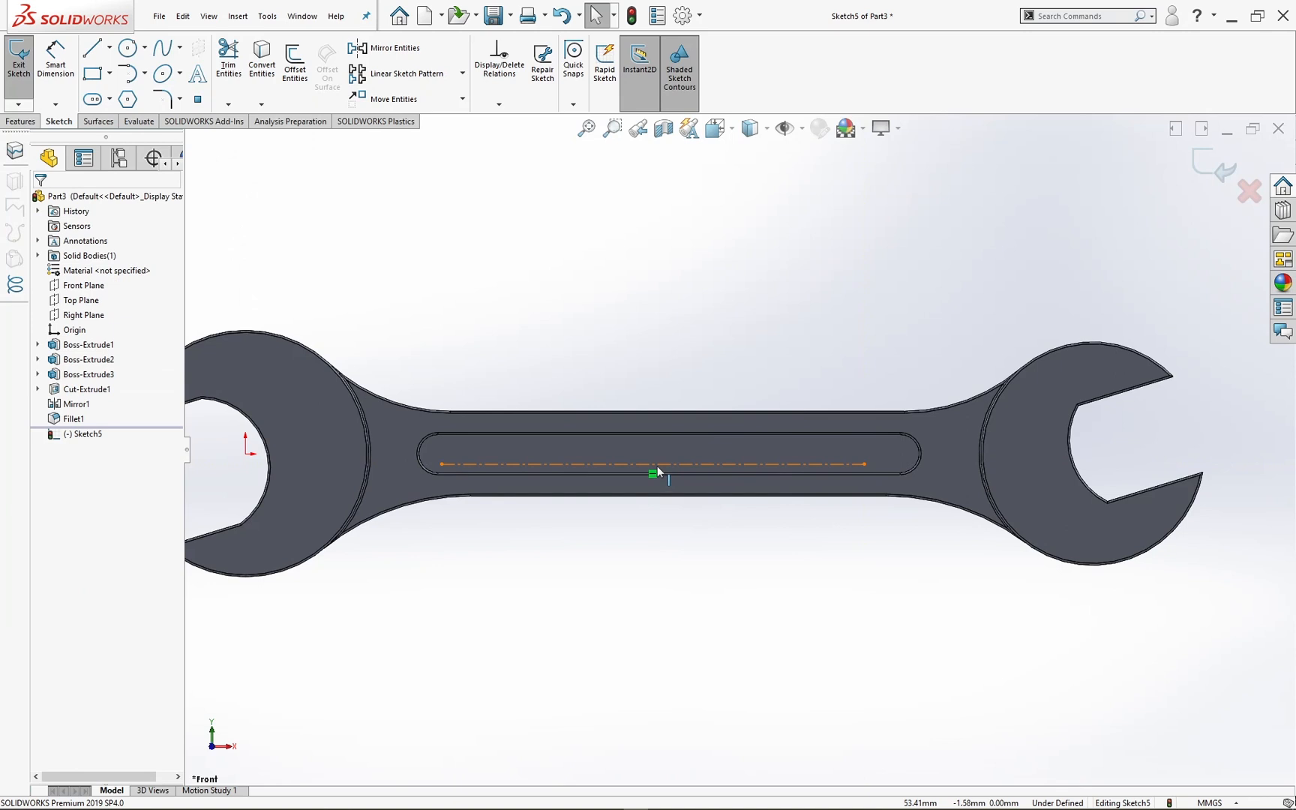
Step: Dimension the horizontal distance from the origin to the centerline's midpoint as 55 mm
left_click(56, 60)
left_click(247, 452)
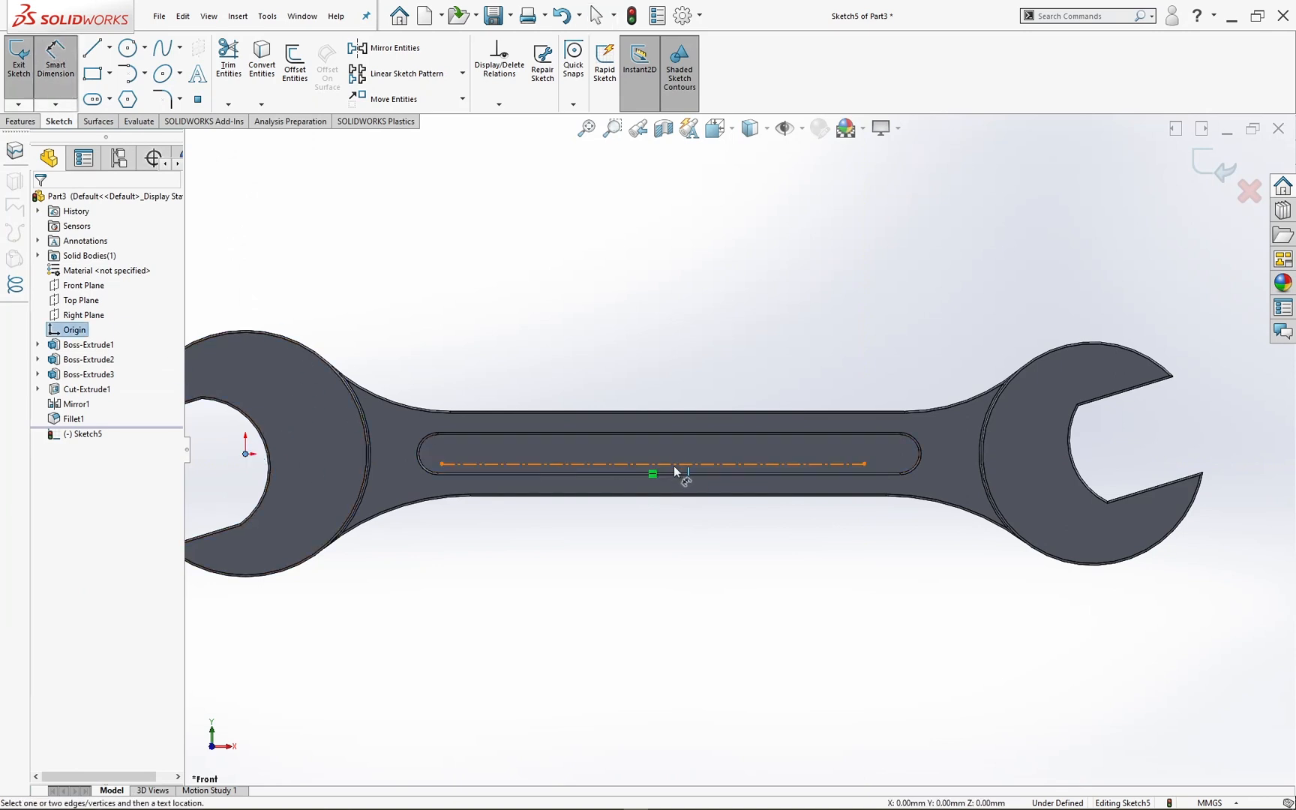
left_click(652, 465)
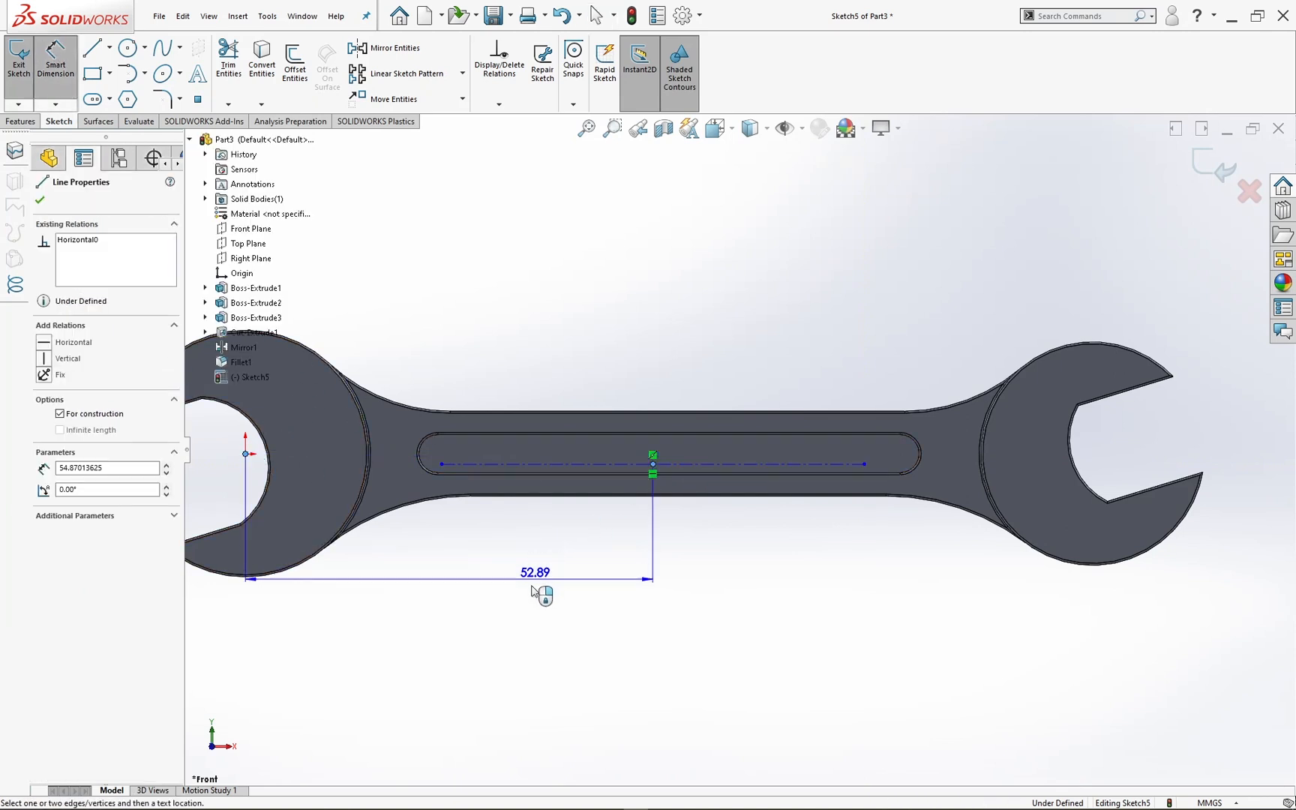
left_click(525, 611)
type("55")
key("Return")
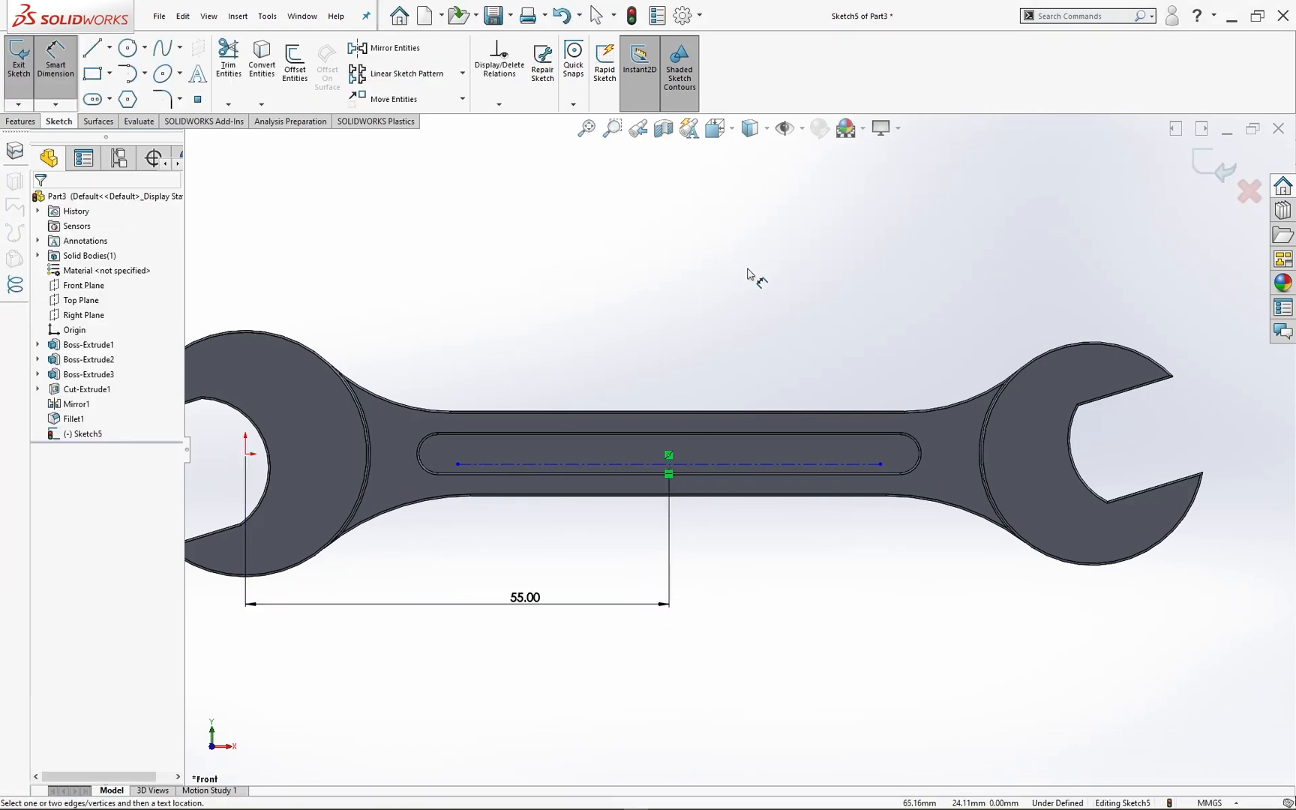
Step: Dimension the centerline's length as 55 mm
left_click(620, 492)
left_click(634, 563)
type("5")
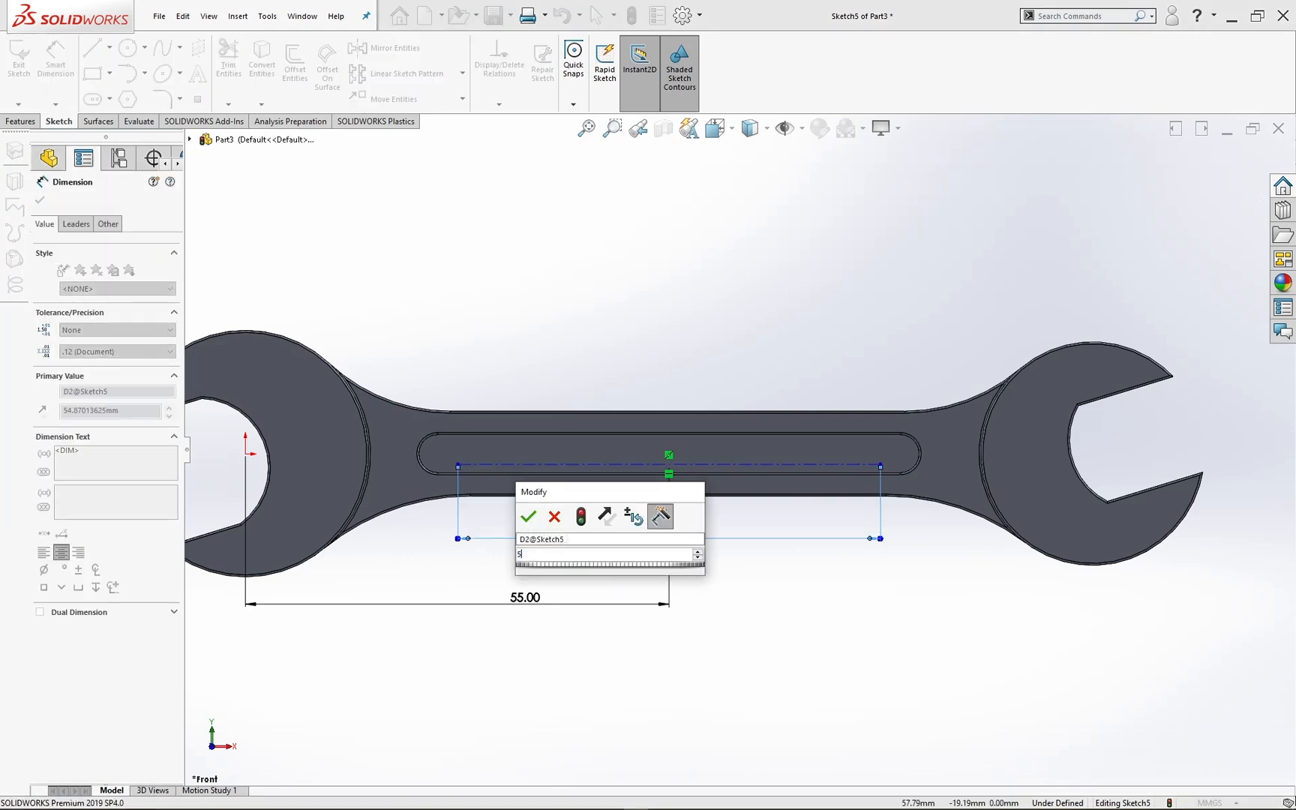
type("5")
key("Return")
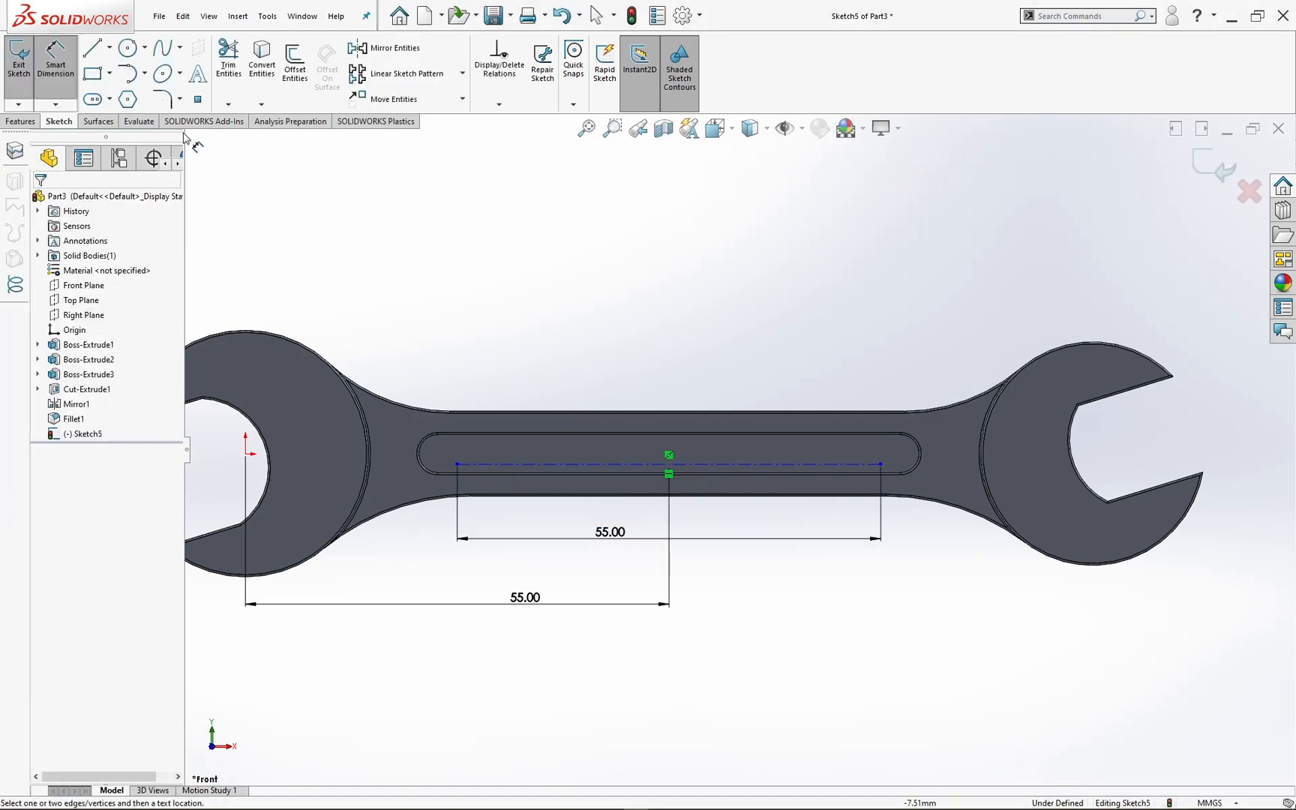
Step: Dimension the distance between the centerline and the slot's lower straight edge as 0.75 mm
left_click(750, 465)
scroll(840, 470, "down", 3)
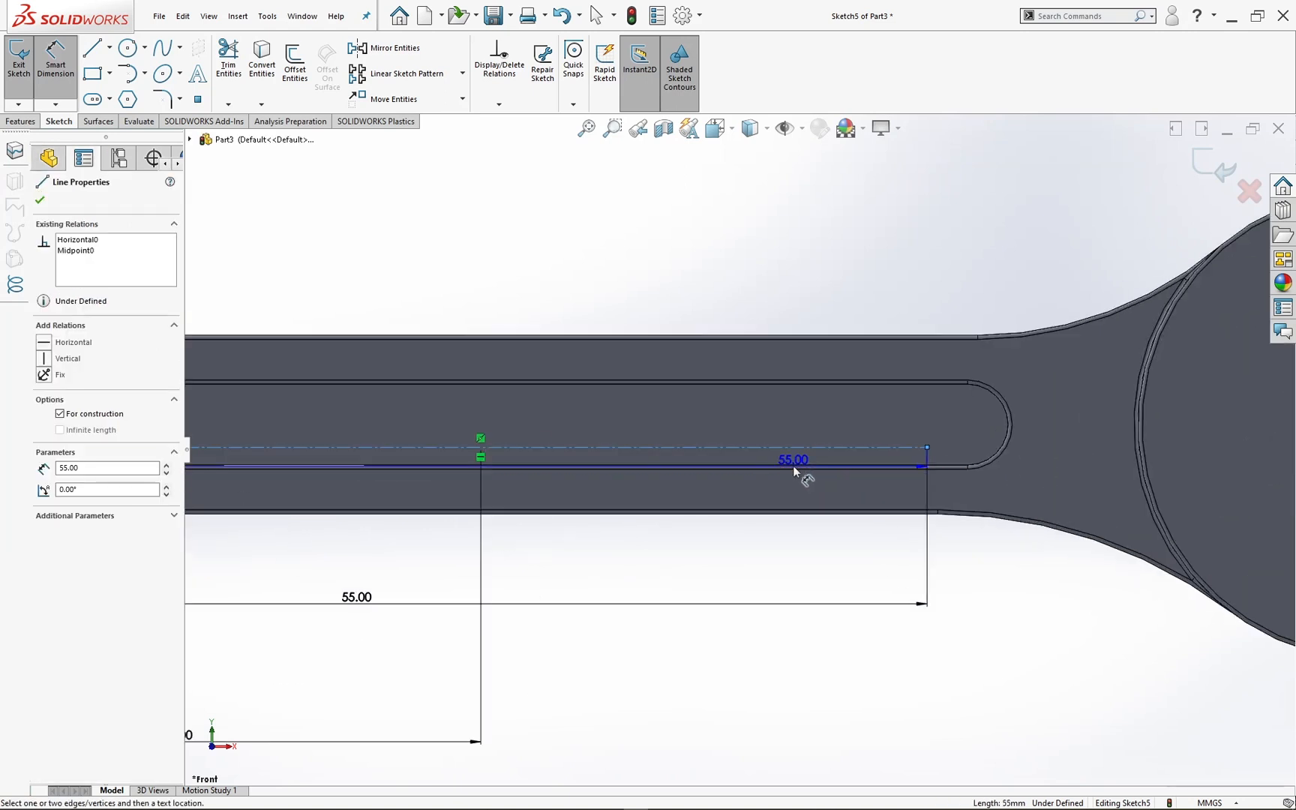
left_click(794, 466)
left_click(724, 568)
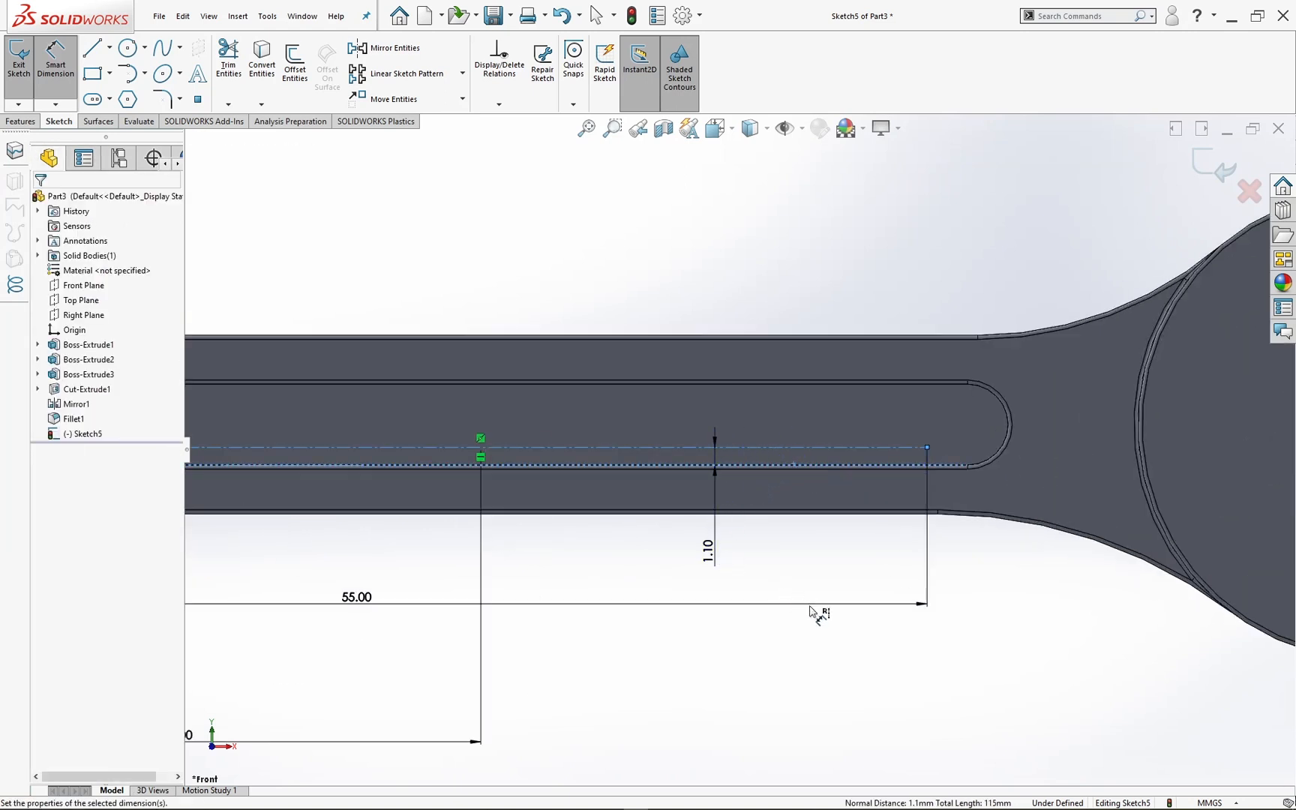
type("0")
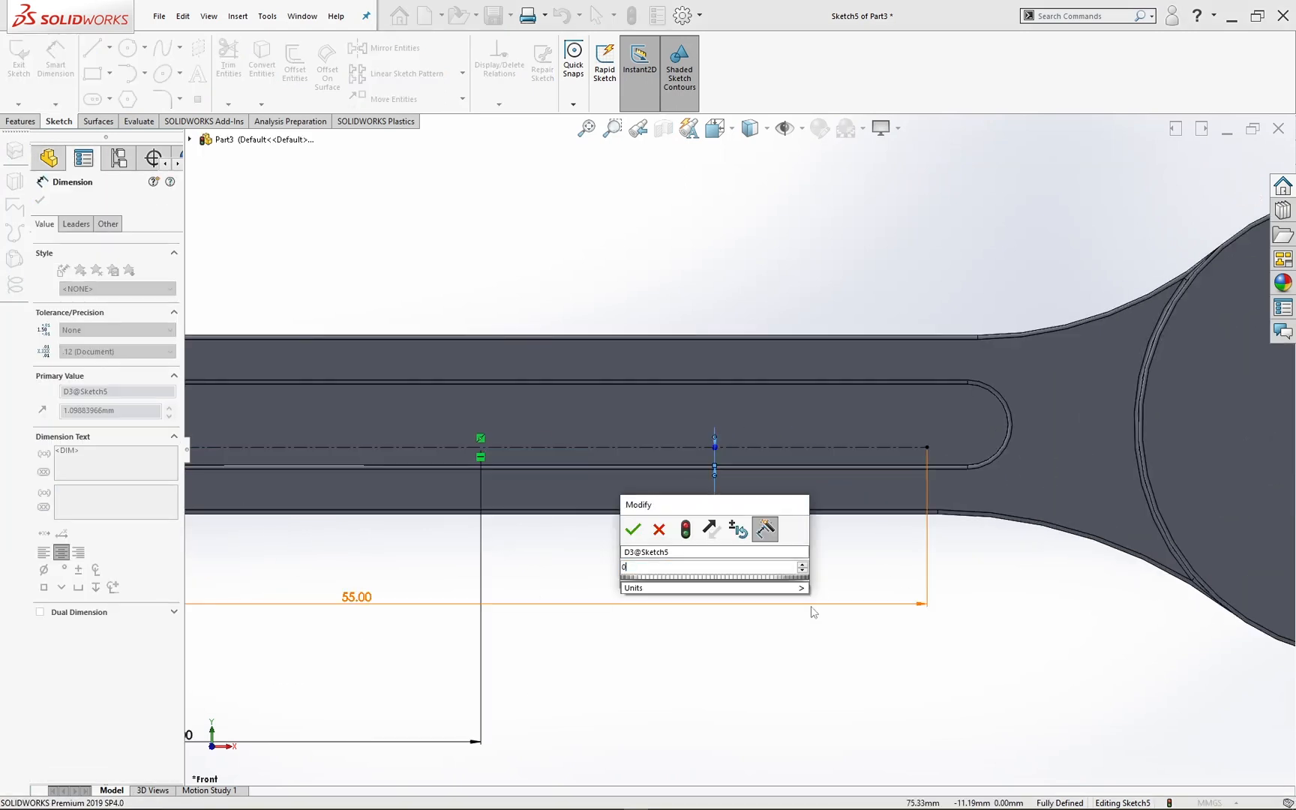
type(".75")
key("Return")
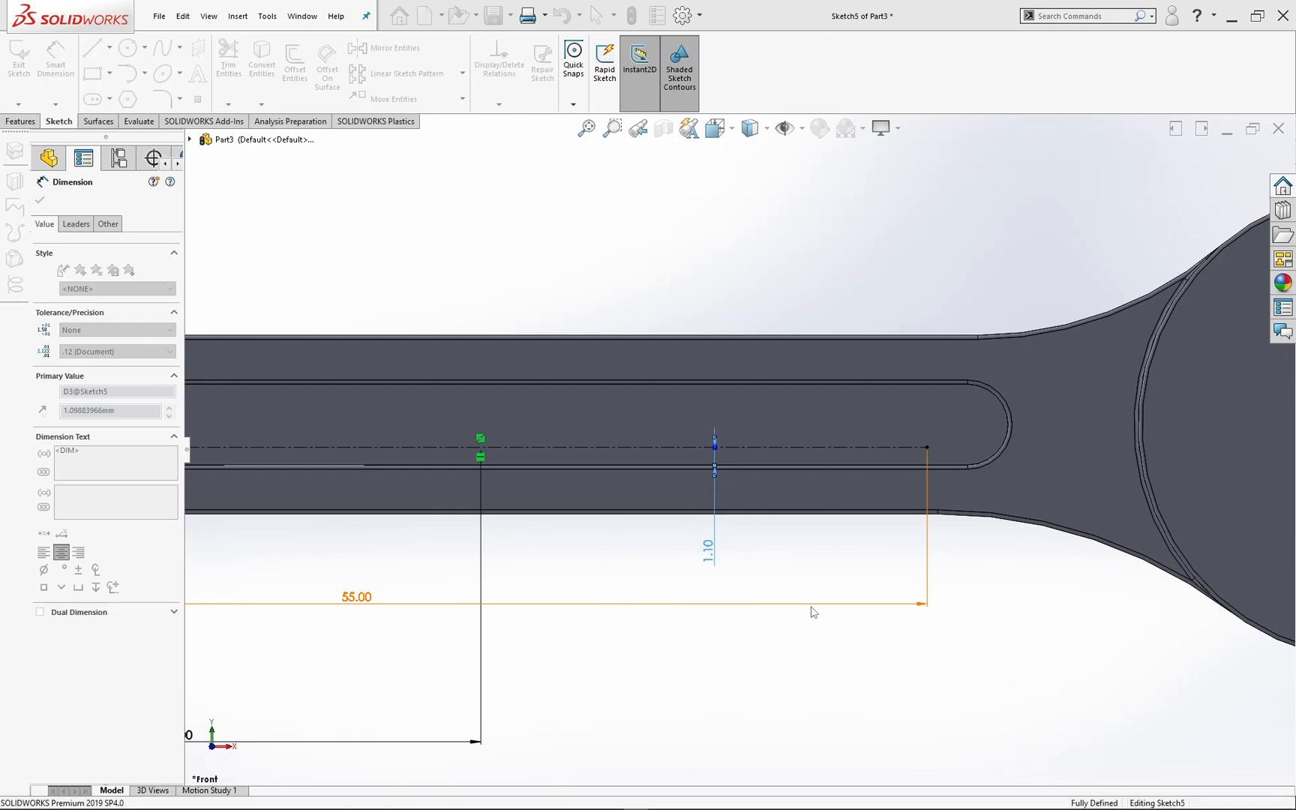
scroll(726, 420, "up", 4)
left_click(701, 293)
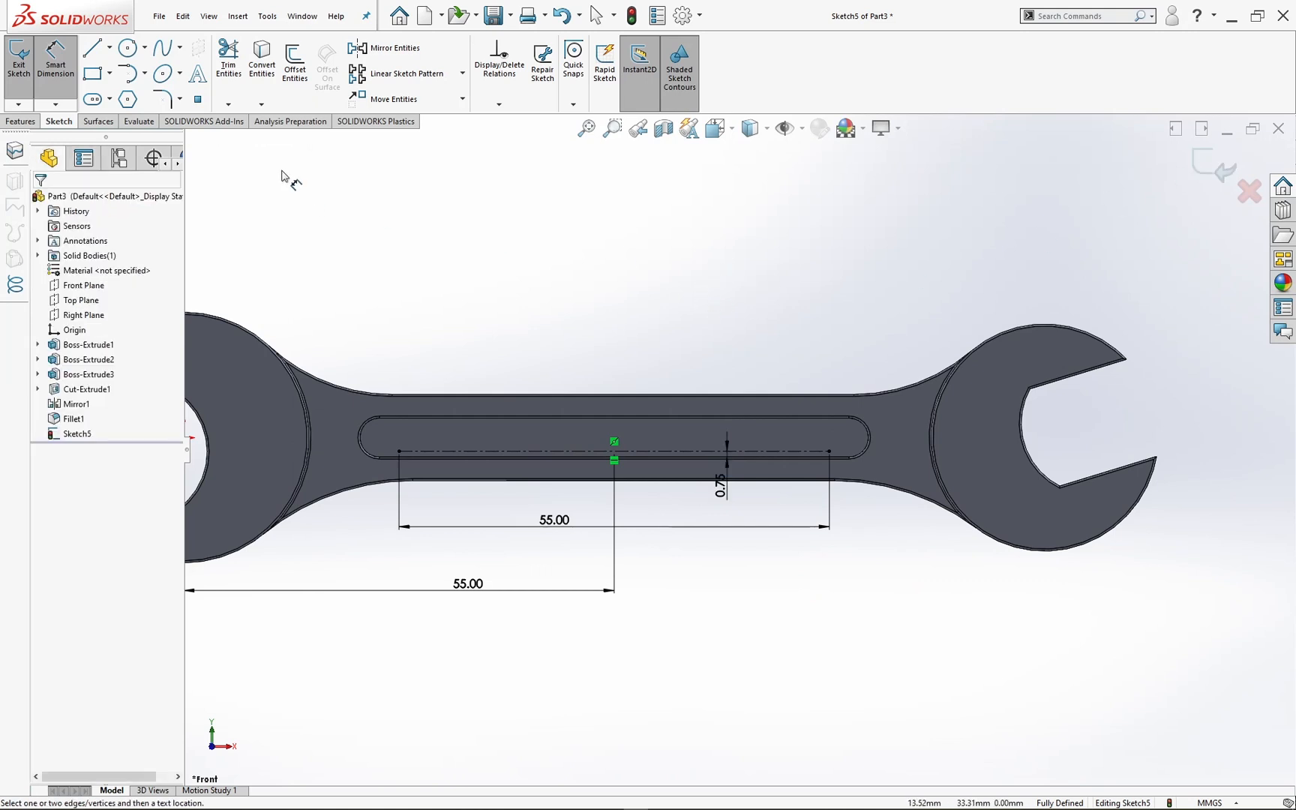
Step: Add the sketch text "17" along the centerline in the slot, starting at its left end
left_click(198, 75)
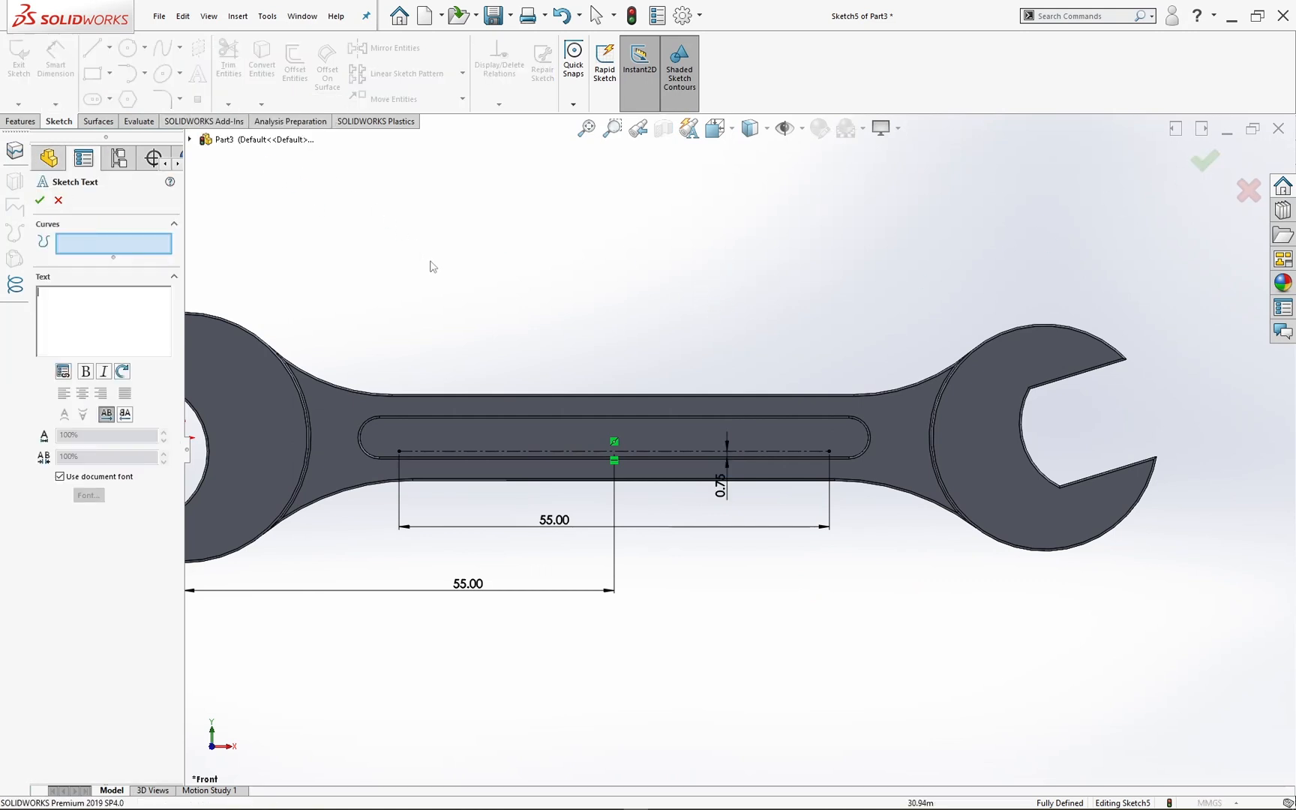
left_click(422, 451)
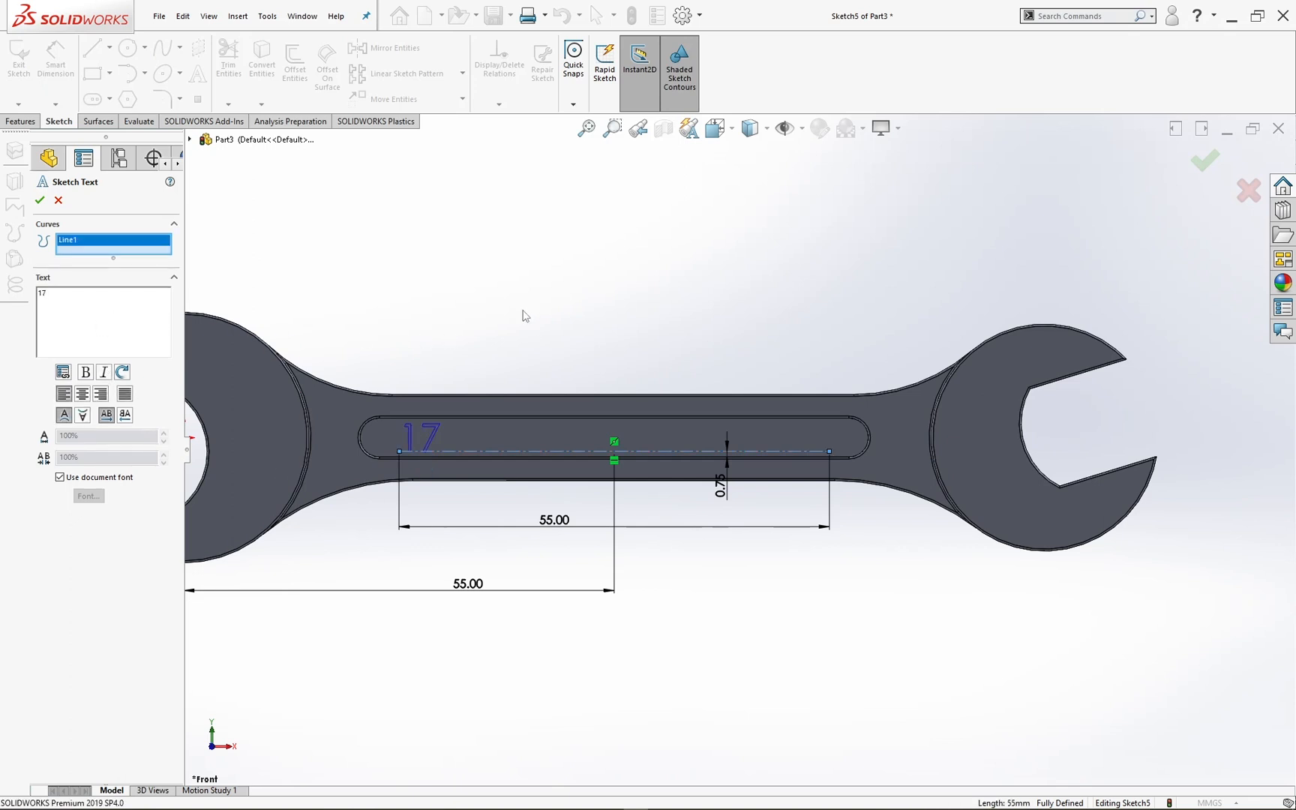
left_click(1204, 159)
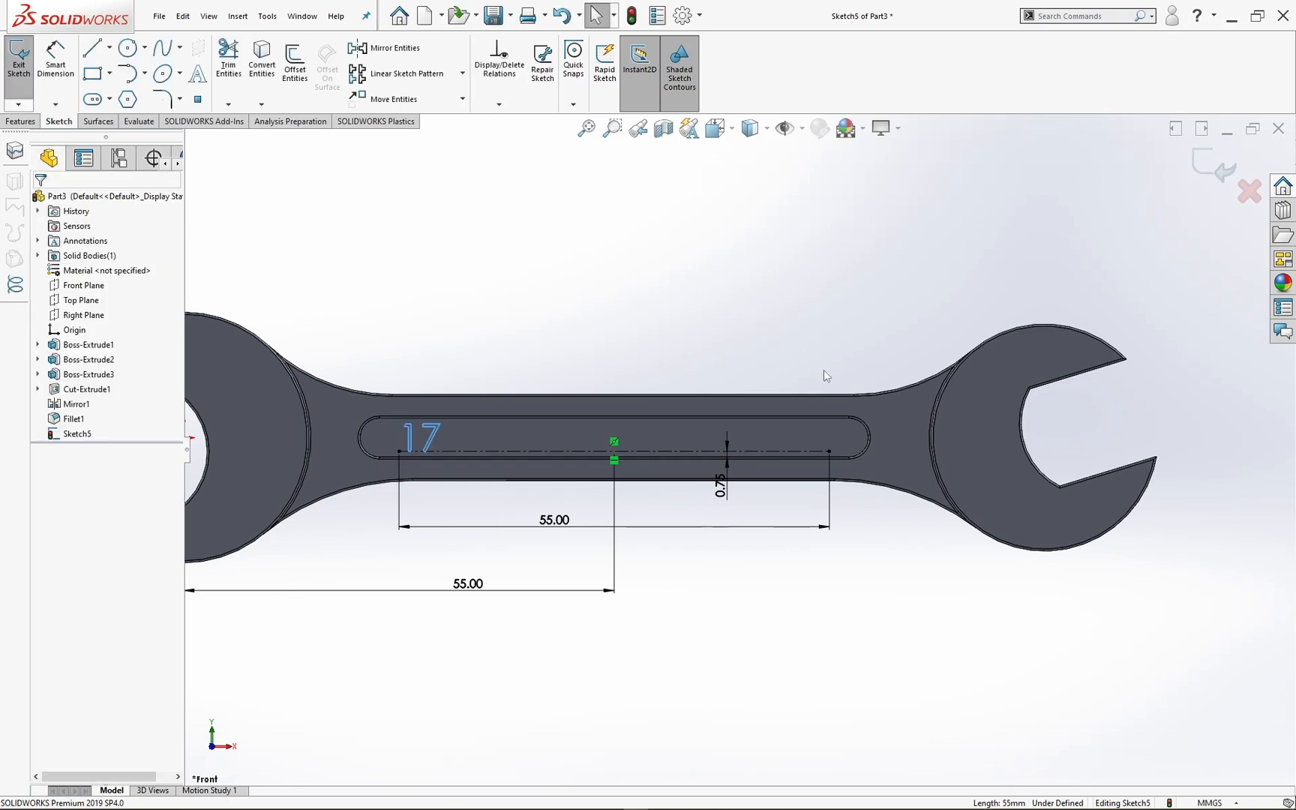
Step: Add the sketch text "13" along the same centerline with right alignment
left_click(197, 73)
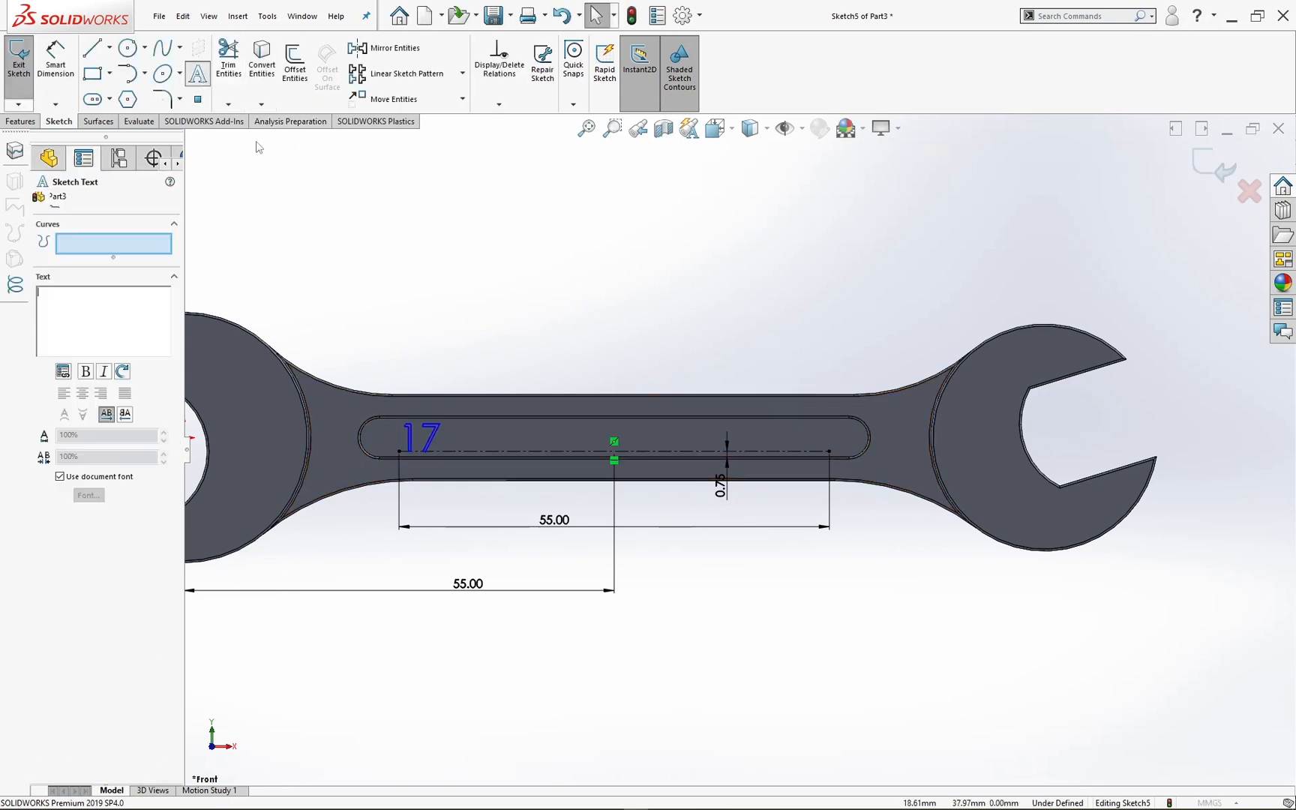
left_click(776, 451)
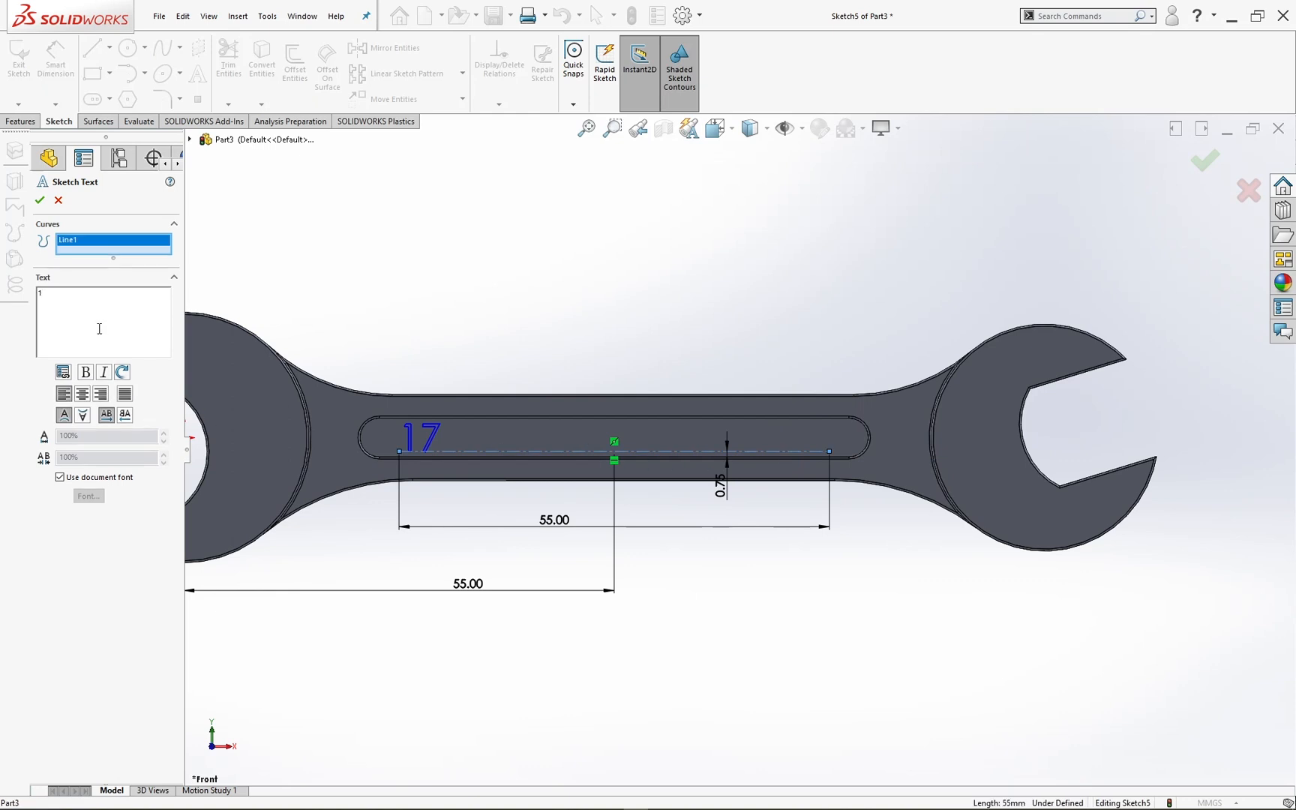
left_click(102, 395)
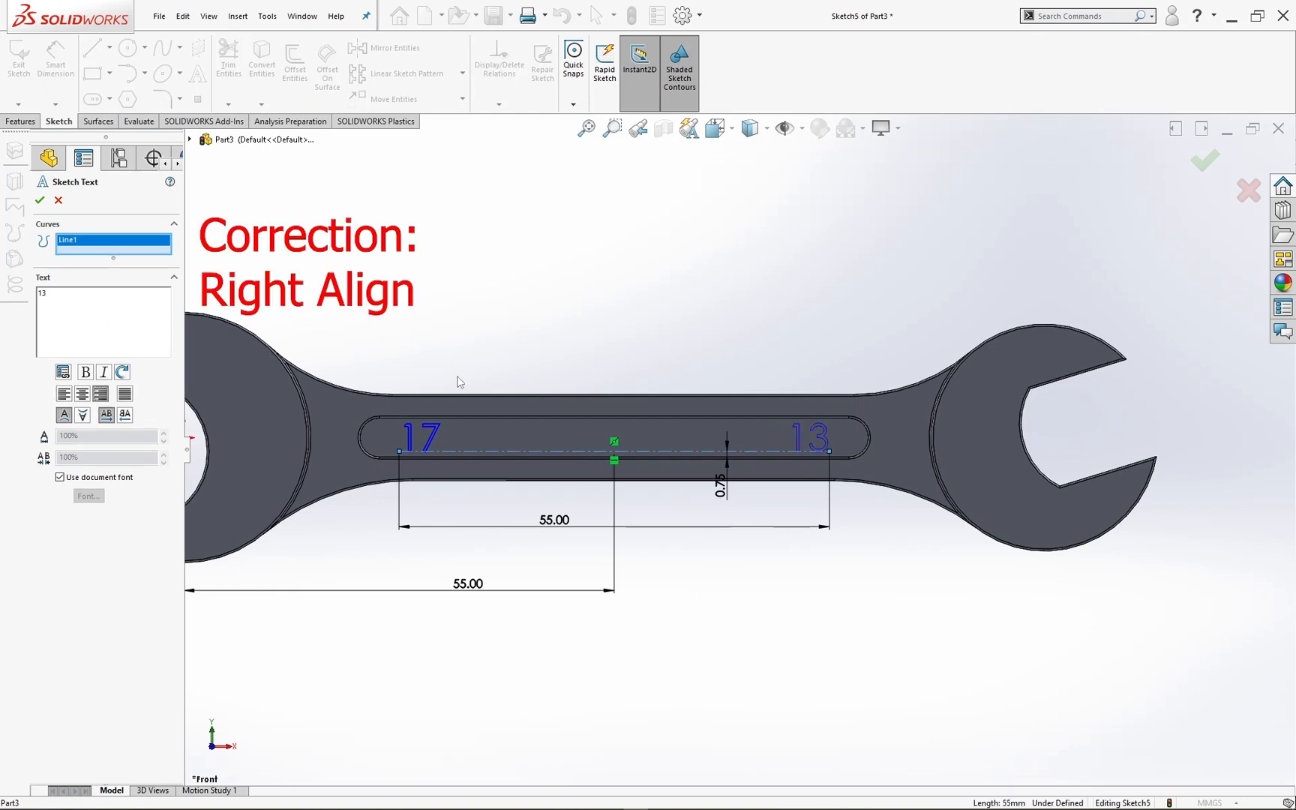
left_click(1204, 159)
Step: Add the sketch text "KOKIWORKS" centered along the same centerline and finish the sketch
left_click(197, 73)
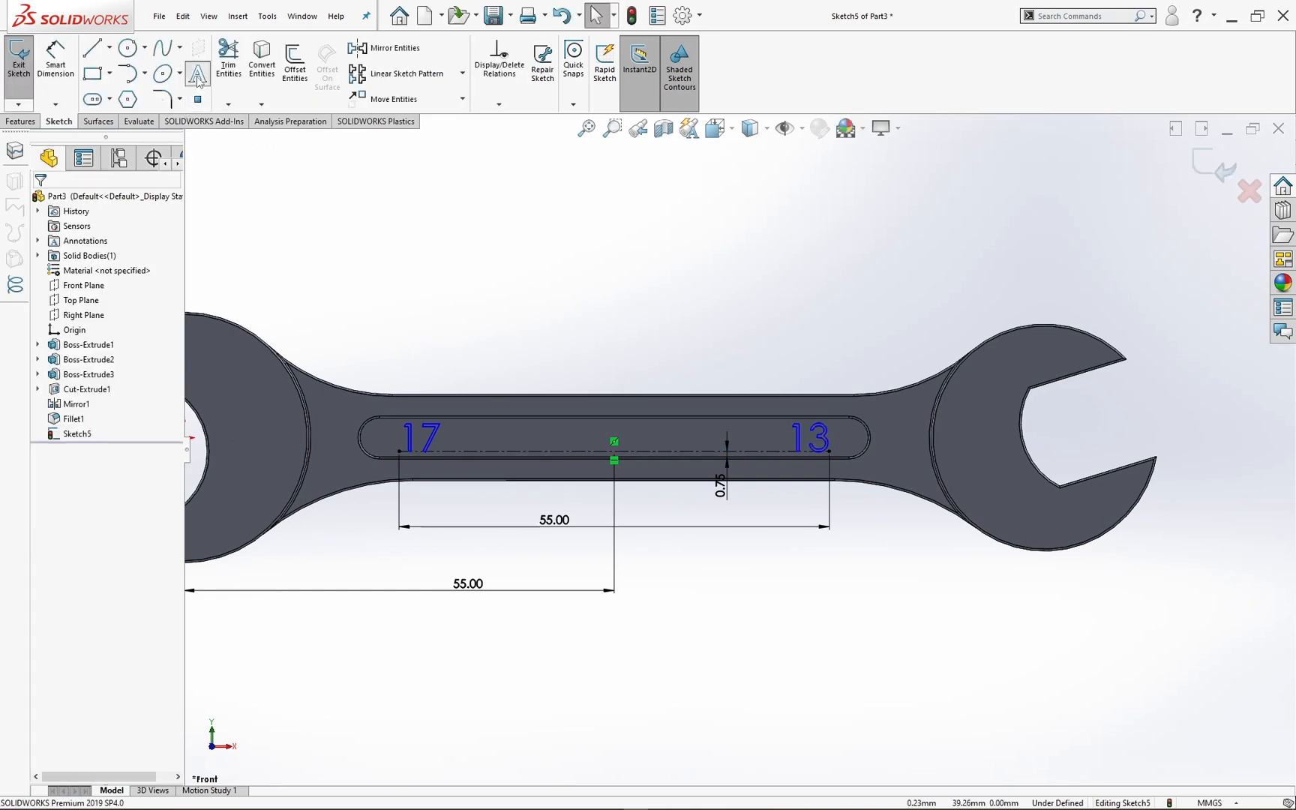
left_click(521, 450)
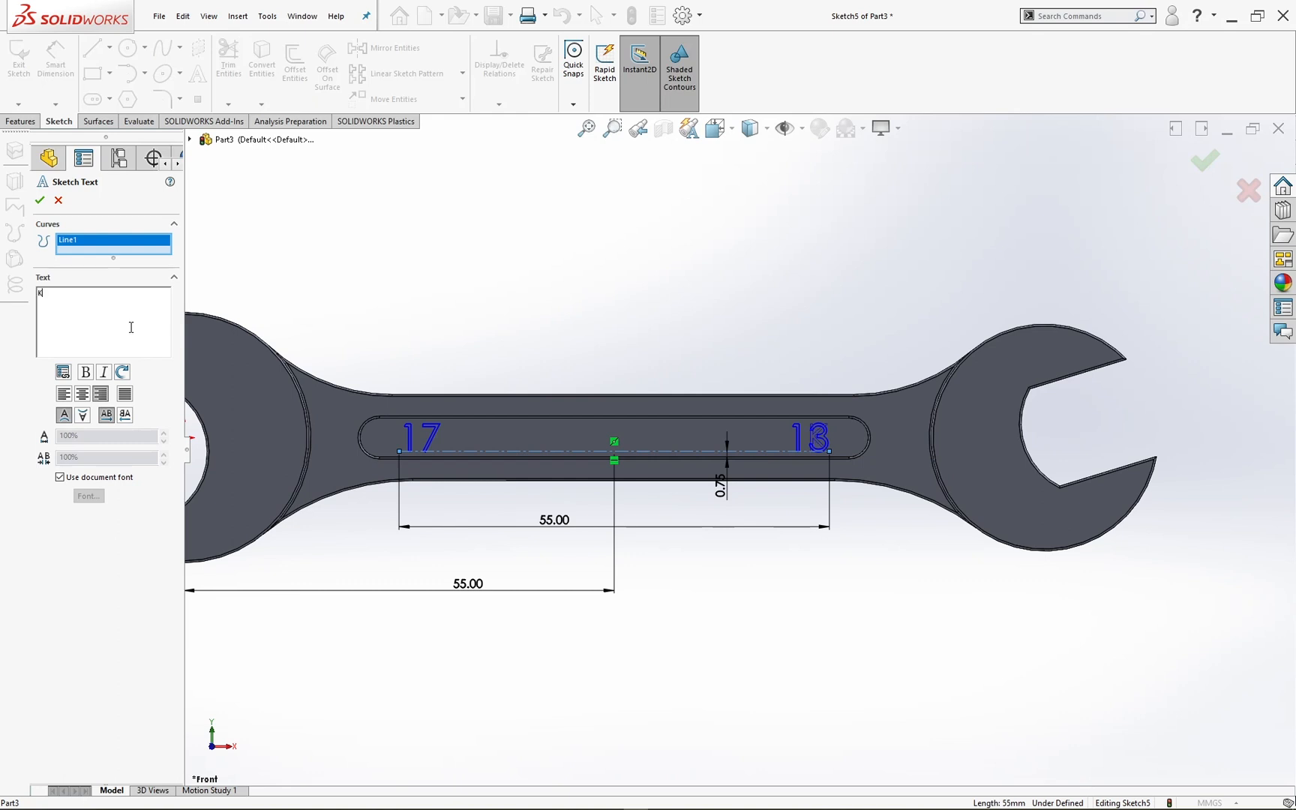
type("KOKIWORKS")
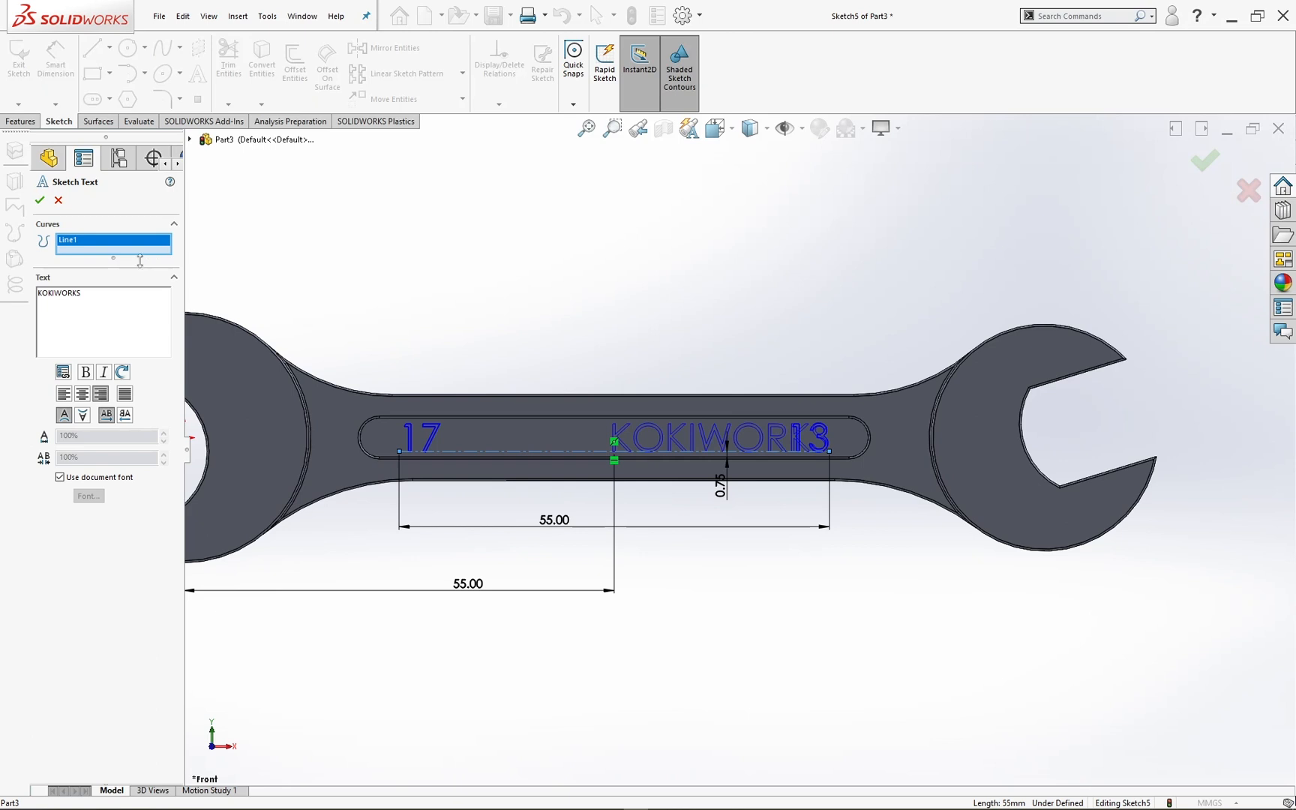
left_click(84, 398)
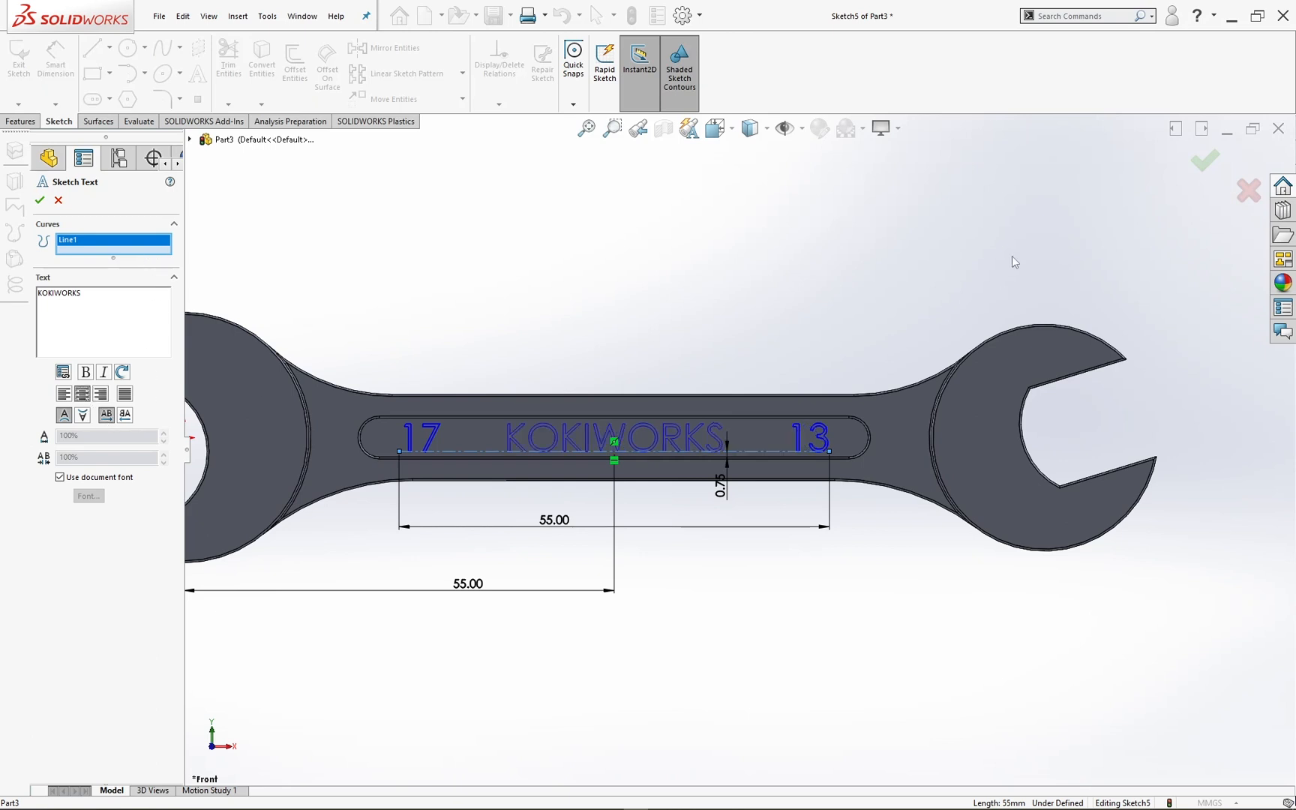
left_click(1214, 158)
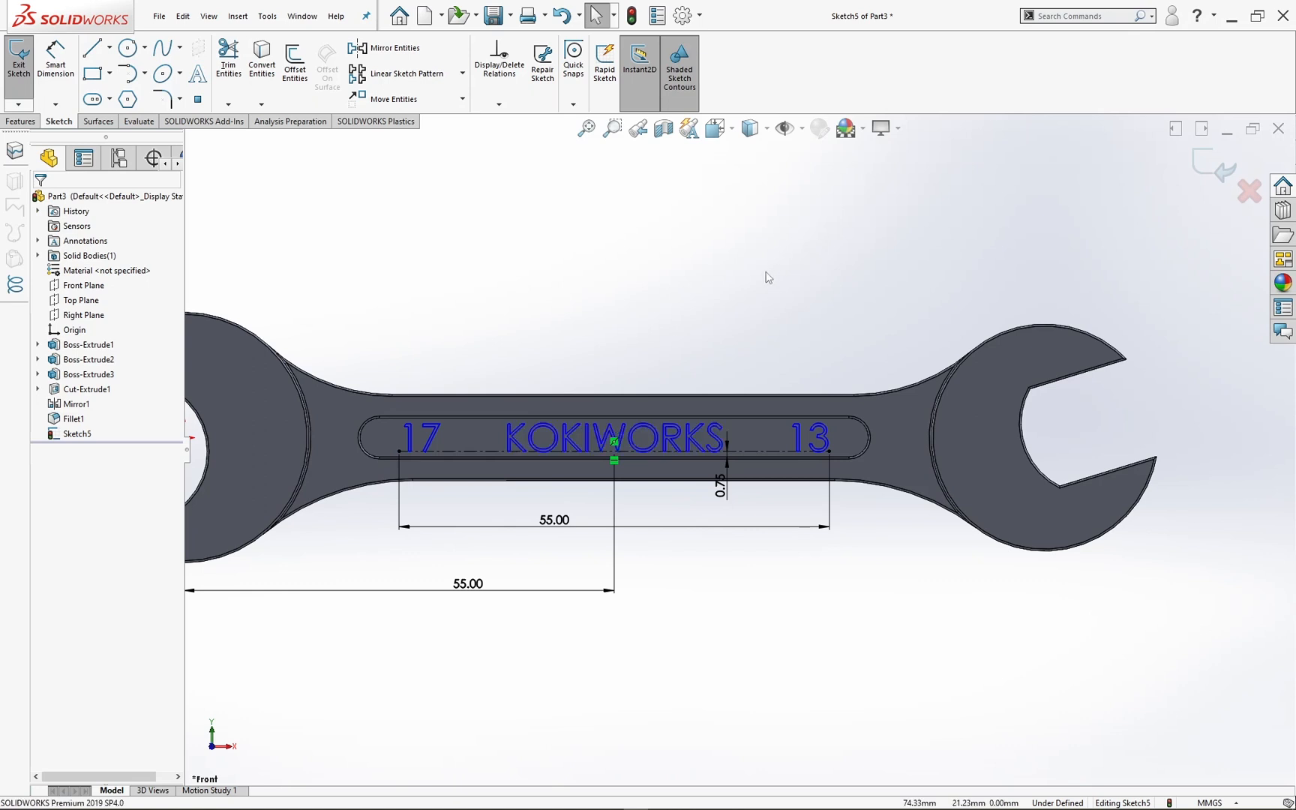
left_click(1211, 161)
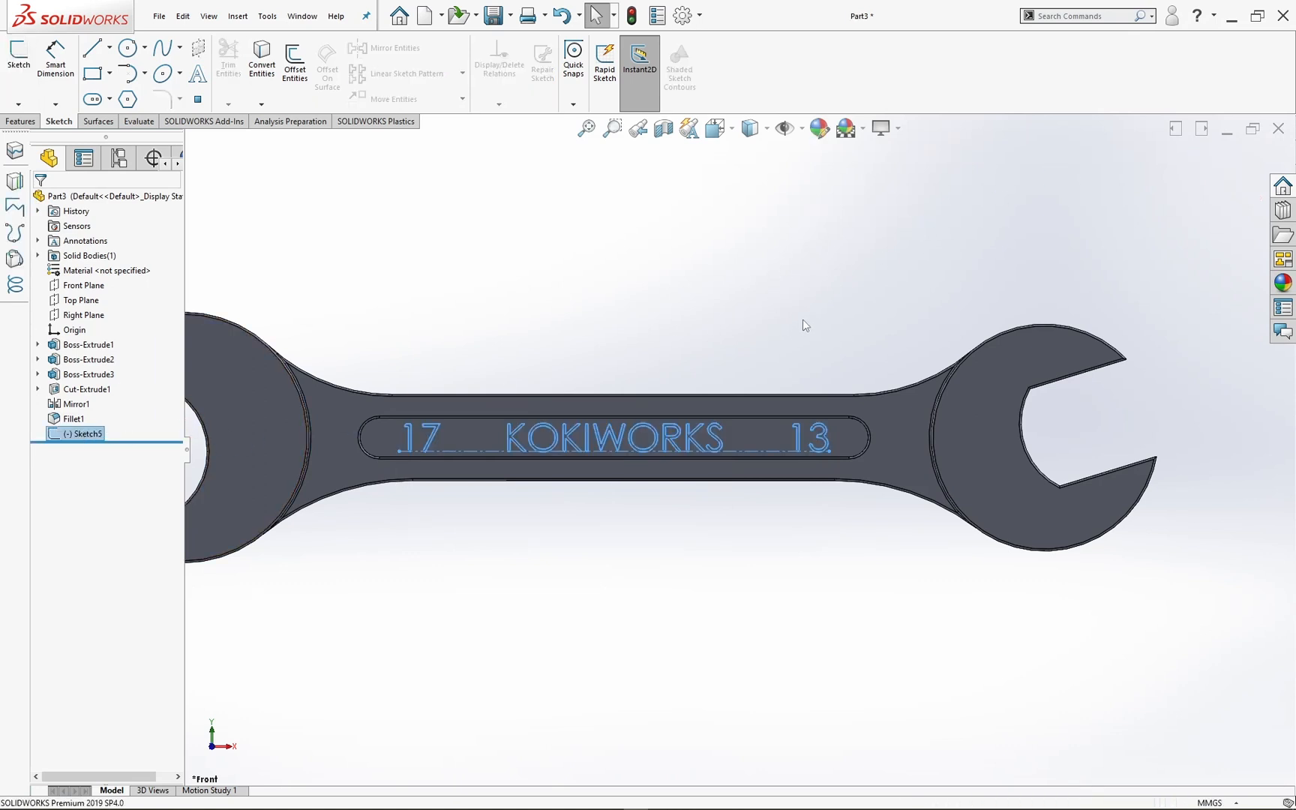
Step: Extrude the text sketch as a 0.3 mm blind boss from the slot floor, merged with the wrench body
middle_click_drag(807, 324, 718, 403)
left_click(257, 547)
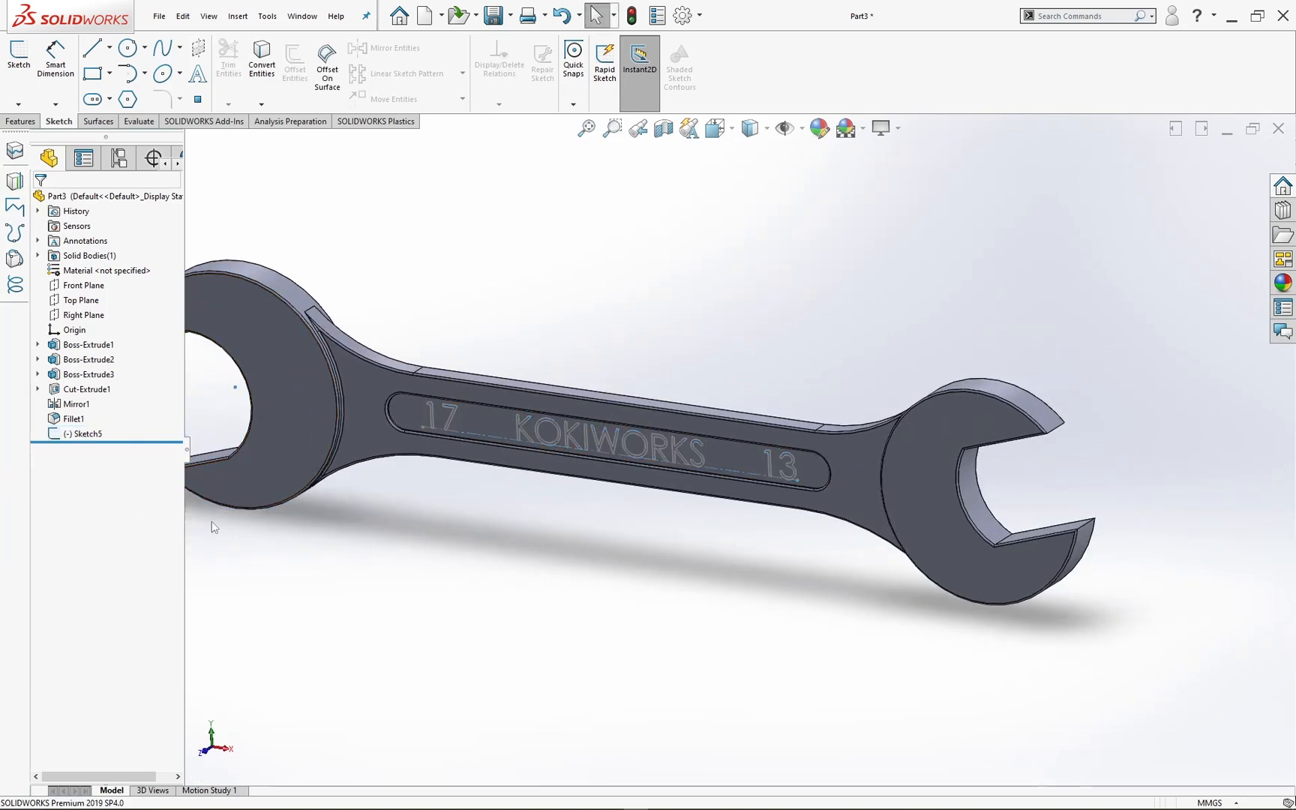
left_click(60, 434)
left_click(17, 120)
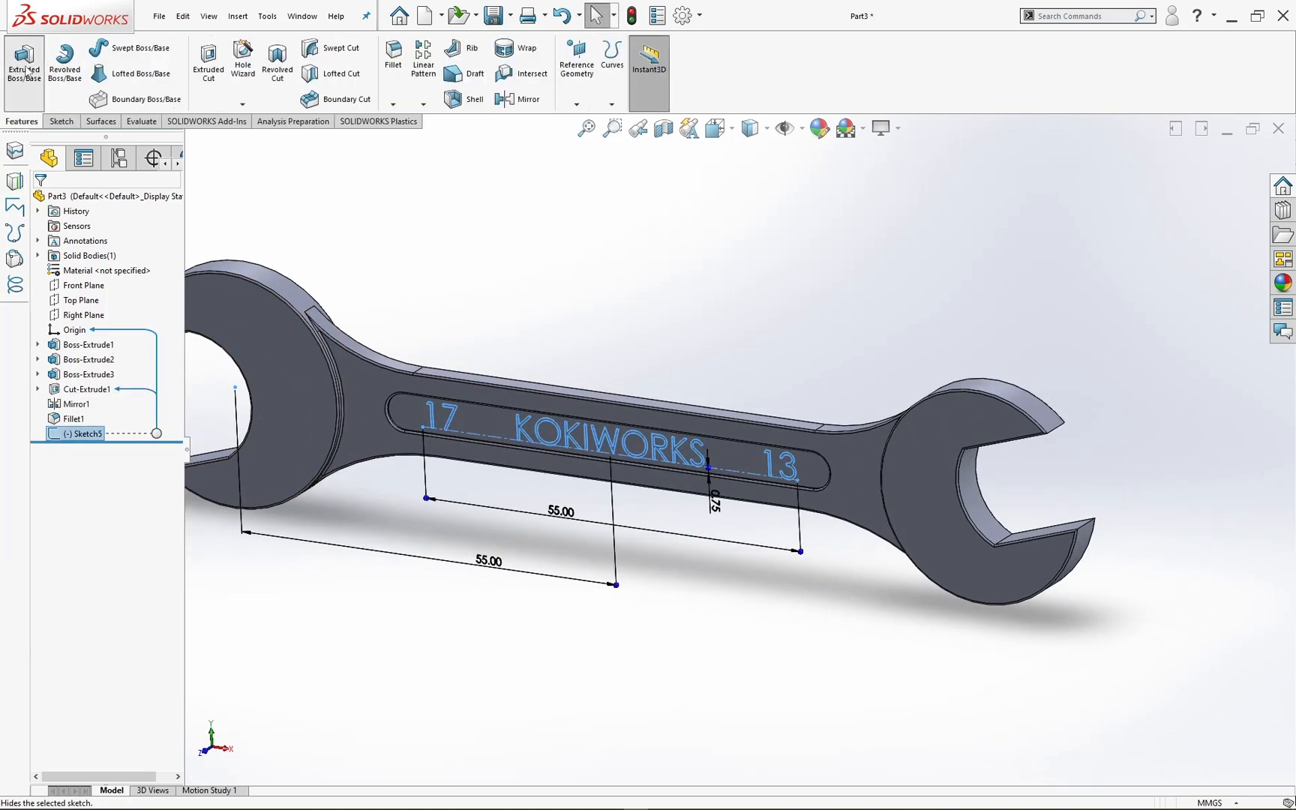
left_click(24, 64)
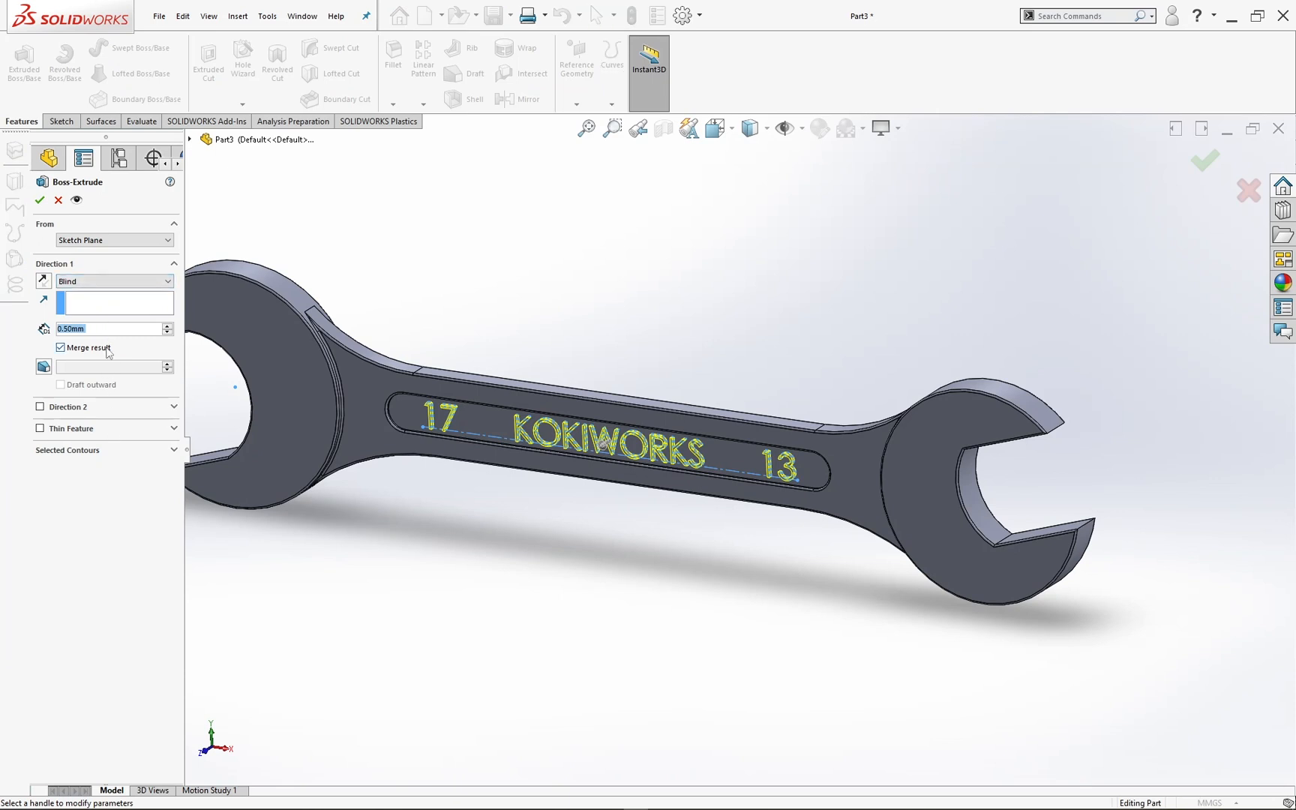
type("0.3")
key("Return")
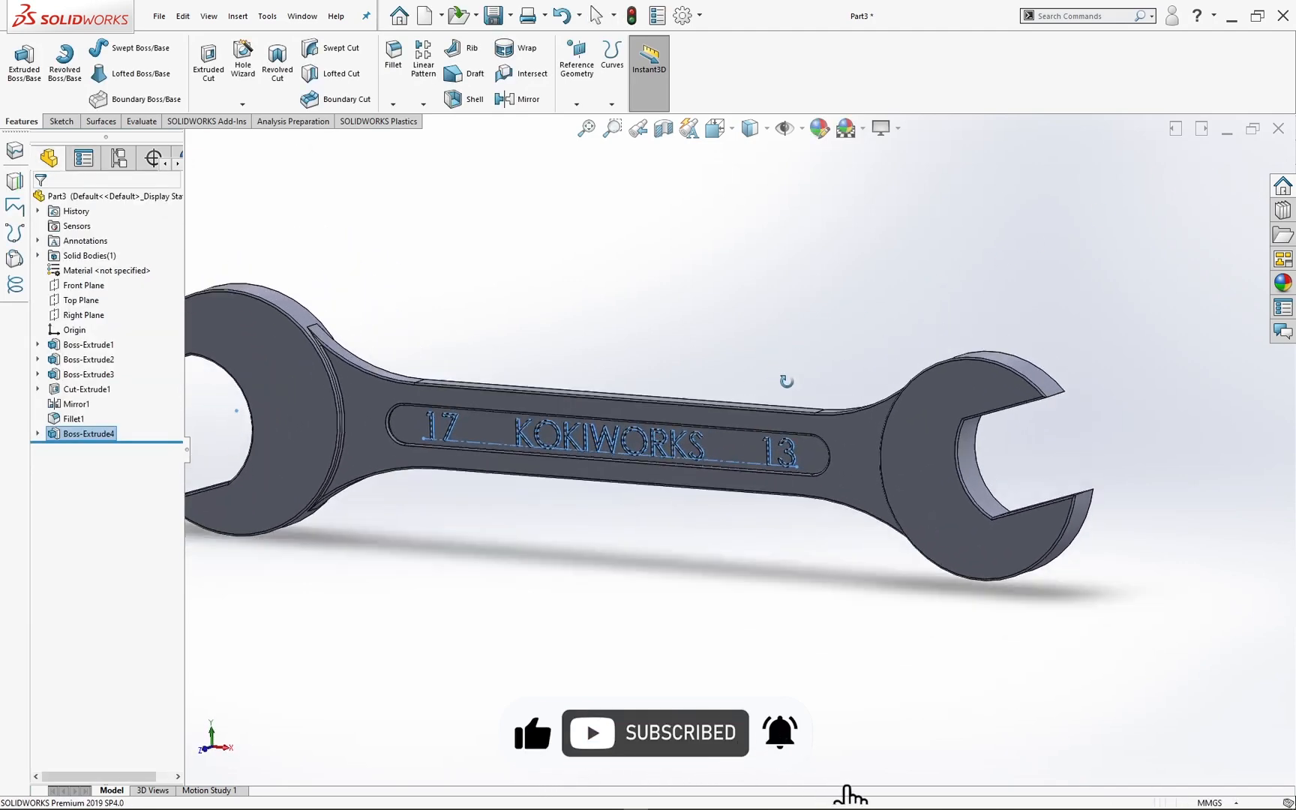
Step: View the whole wrench with its raised text in the isometric orientation
middle_click_drag(787, 381, 649, 456)
key("space")
left_click(602, 432)
left_click(791, 395)
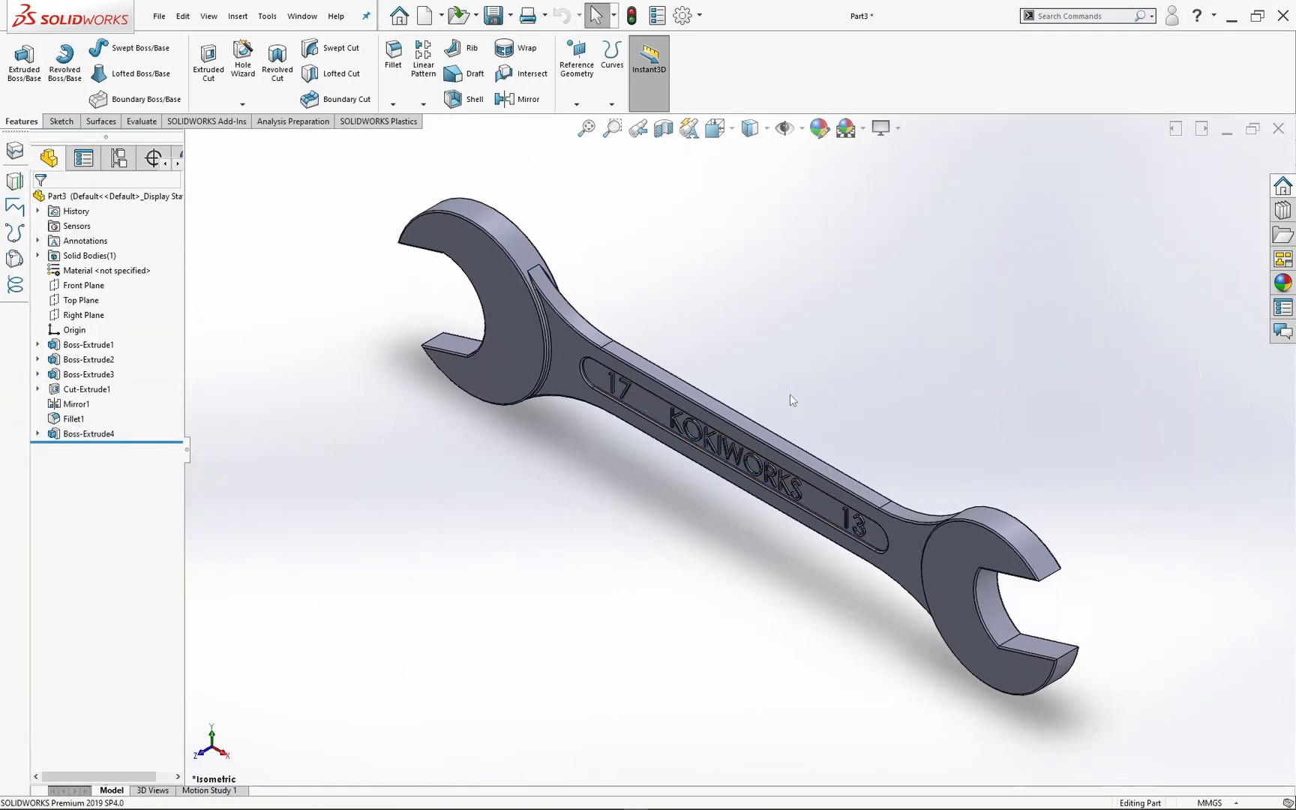